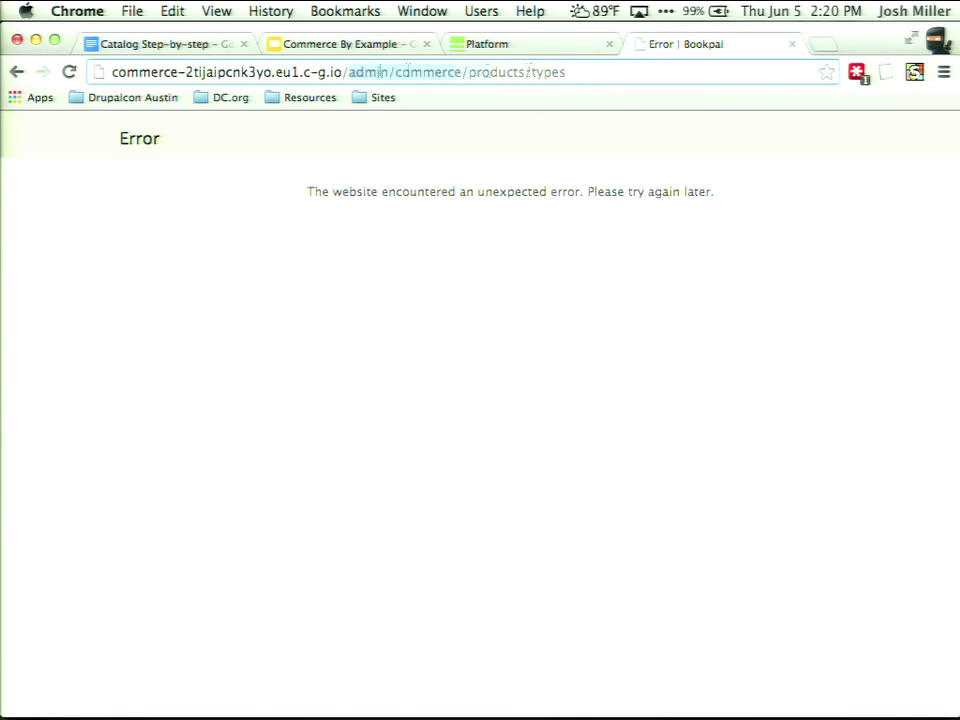
Try to load the Commerce environment's home page by removing the admin path from its address.
key("BackSpace")
key("Return")
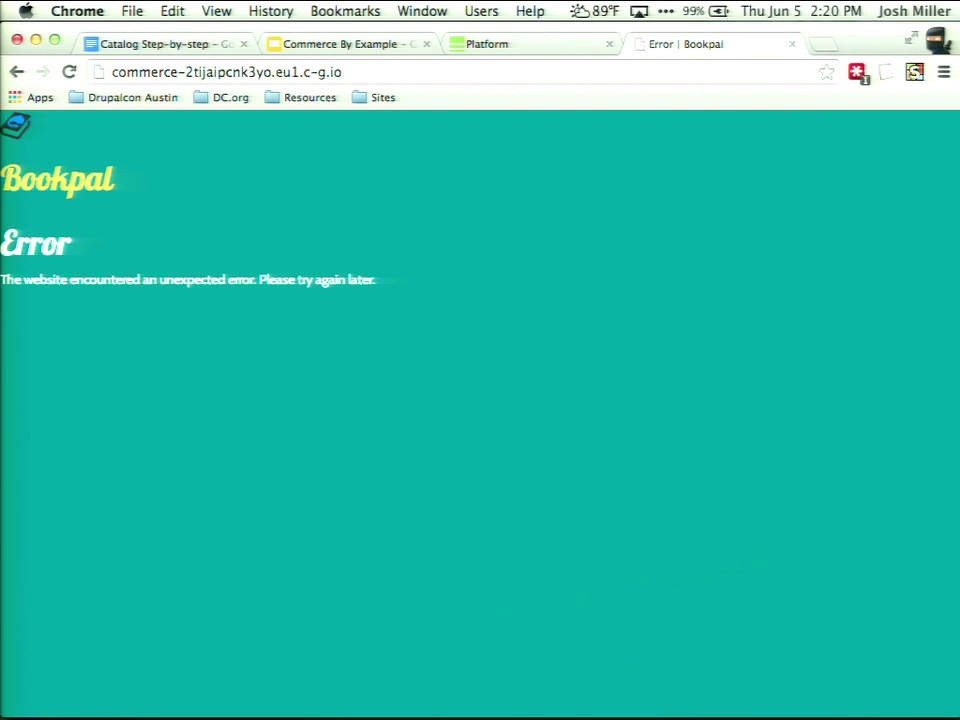
left_click(460, 72)
key("Return")
Switch to the Platform project page and open the website of the Master environment.
left_click(484, 43)
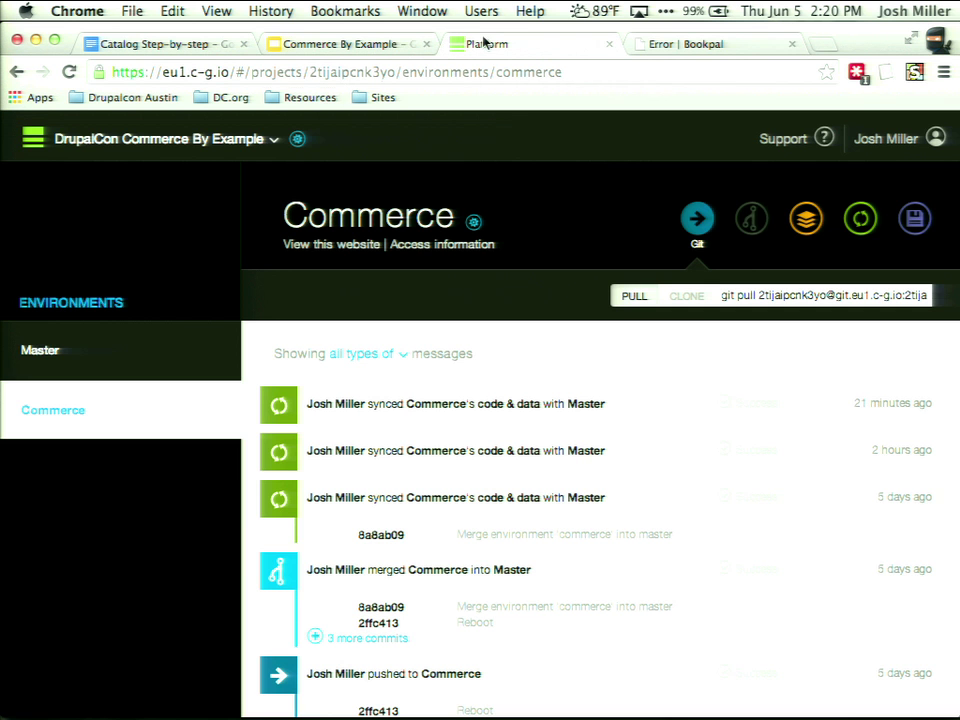
left_click(140, 352)
left_click(311, 246)
left_click(640, 45)
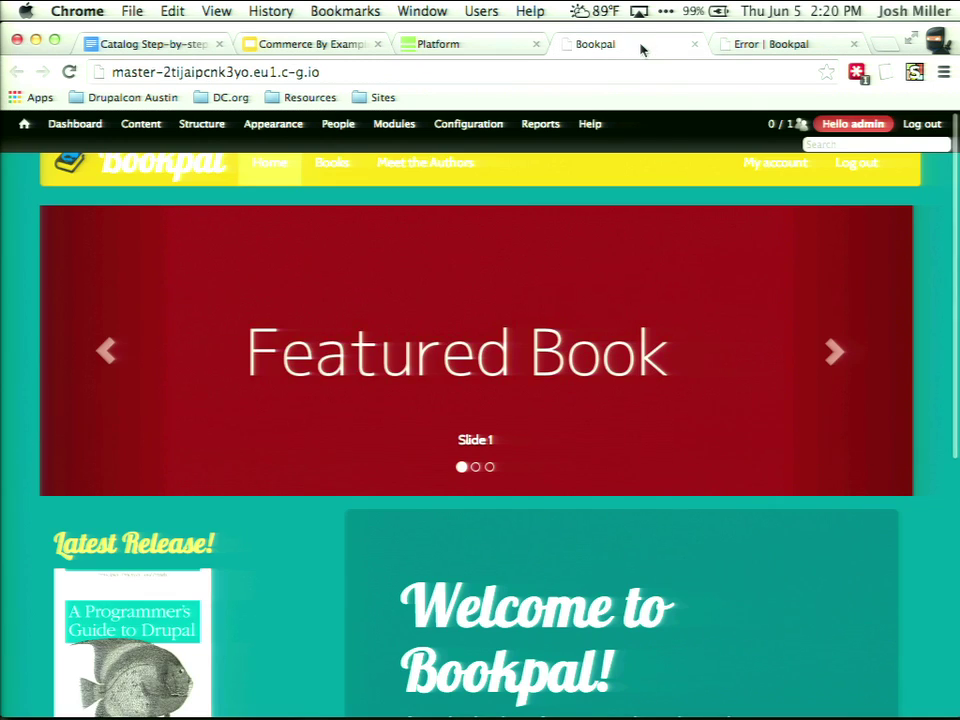
Open the site's module administration and expand the Commerce module group.
left_click(395, 124)
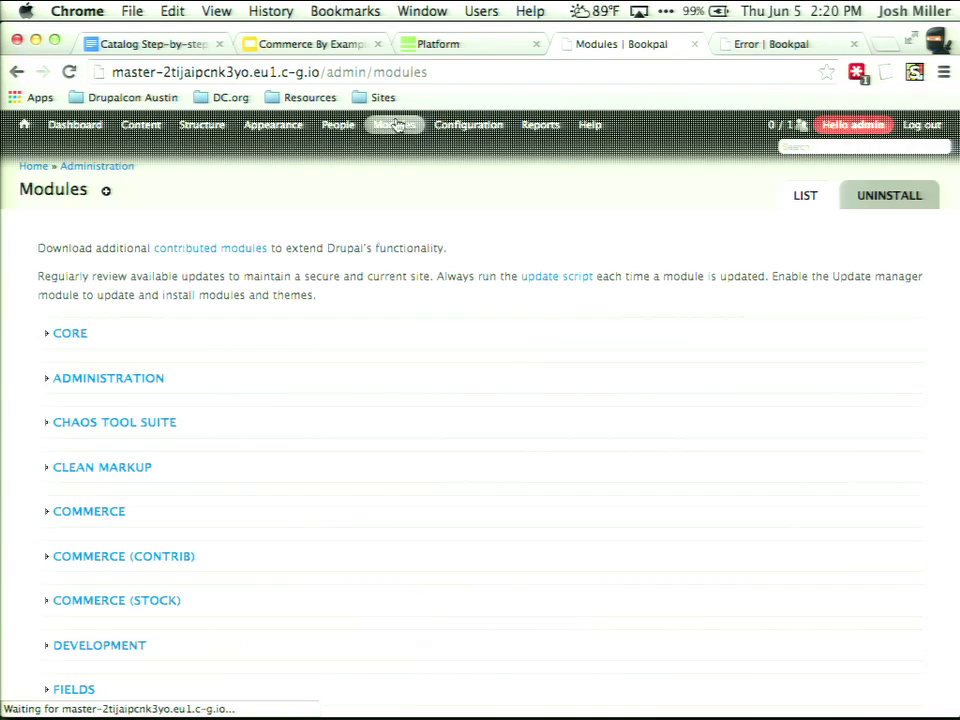
scroll(427, 227, "down", 4)
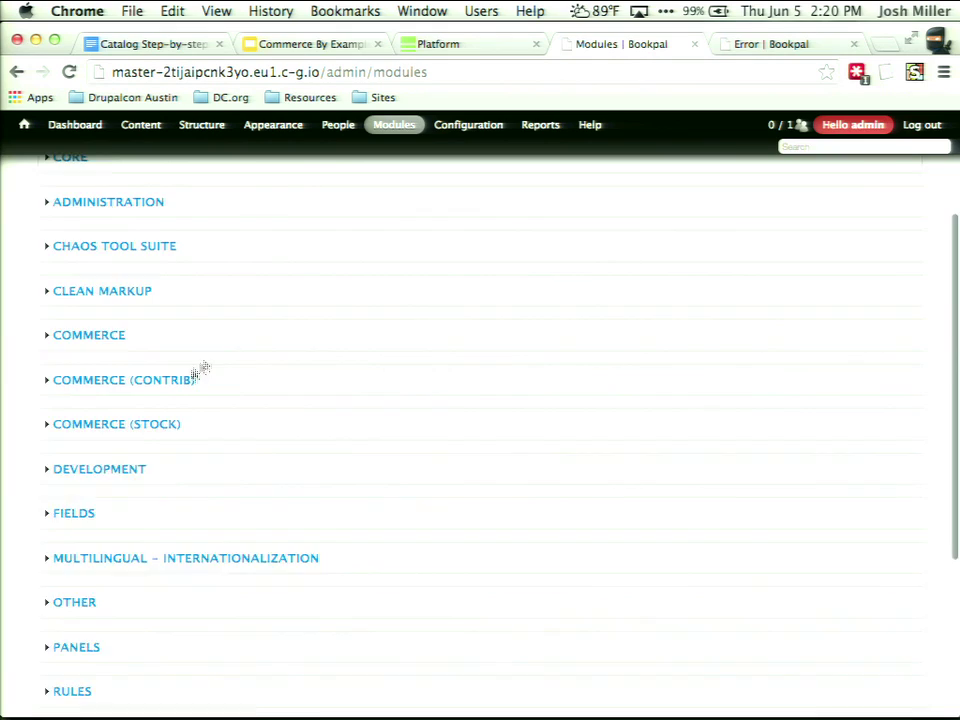
left_click(117, 424)
scroll(118, 300, "up", 5)
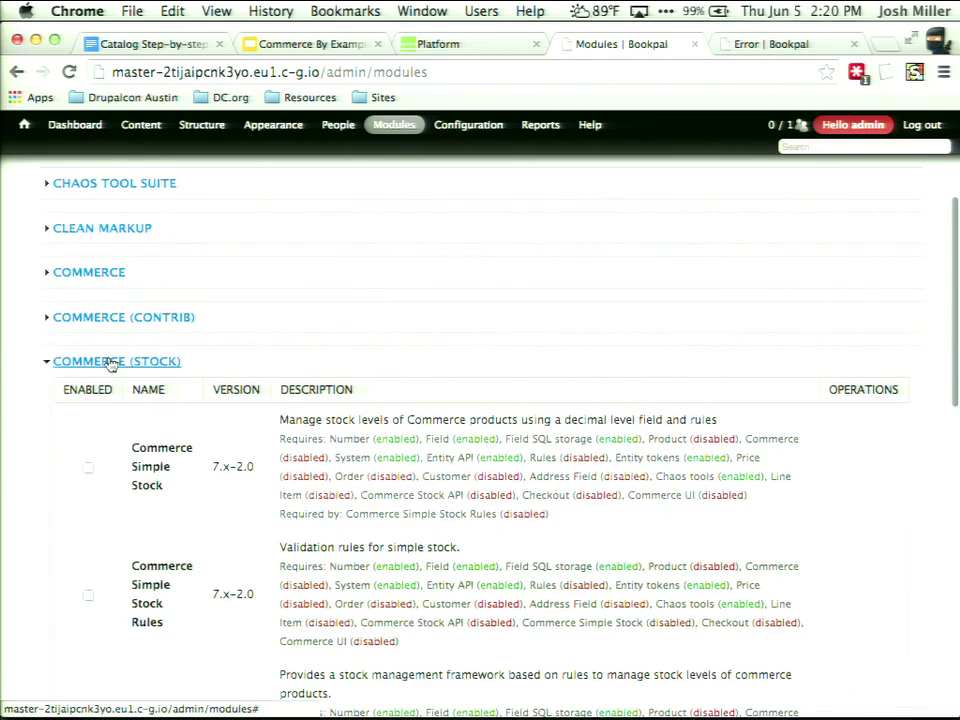
left_click(110, 363)
left_click(102, 278)
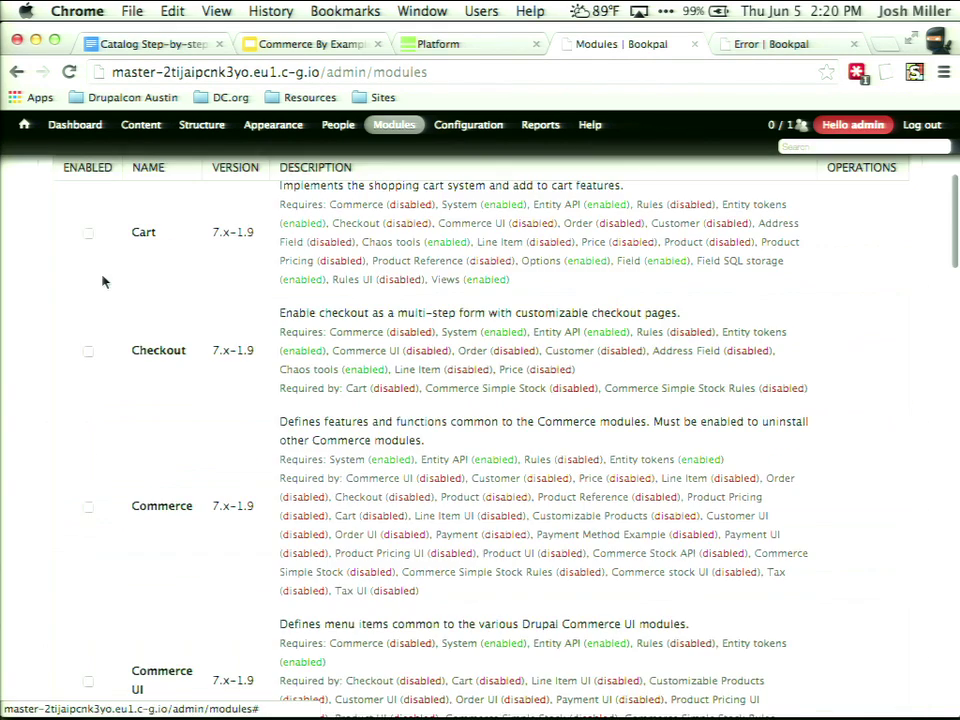
Mark the Checkout, Commerce, Commerce UI and Customer modules for enabling.
scroll(95, 283, "up", 2)
scroll(92, 305, "down", 5)
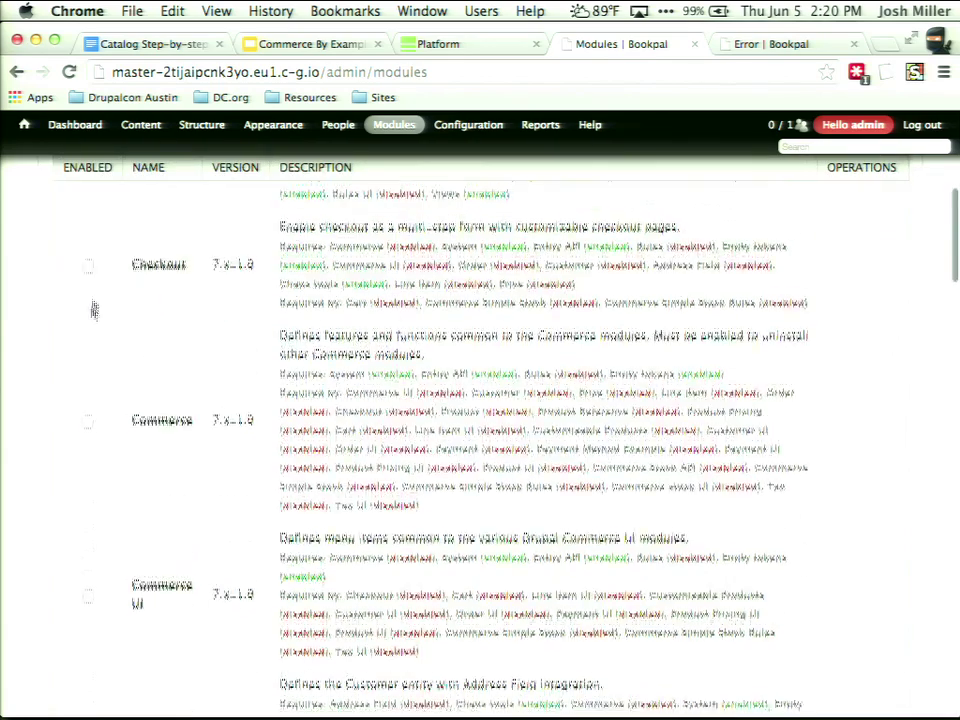
left_click(89, 261)
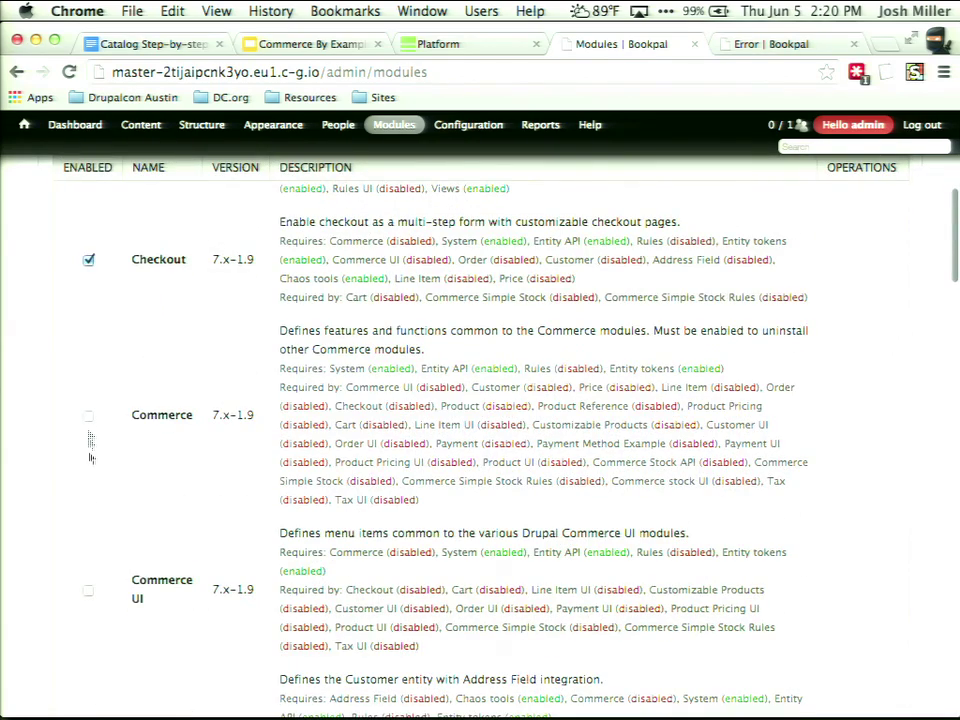
left_click(89, 415)
scroll(87, 418, "down", 5)
left_click(88, 424)
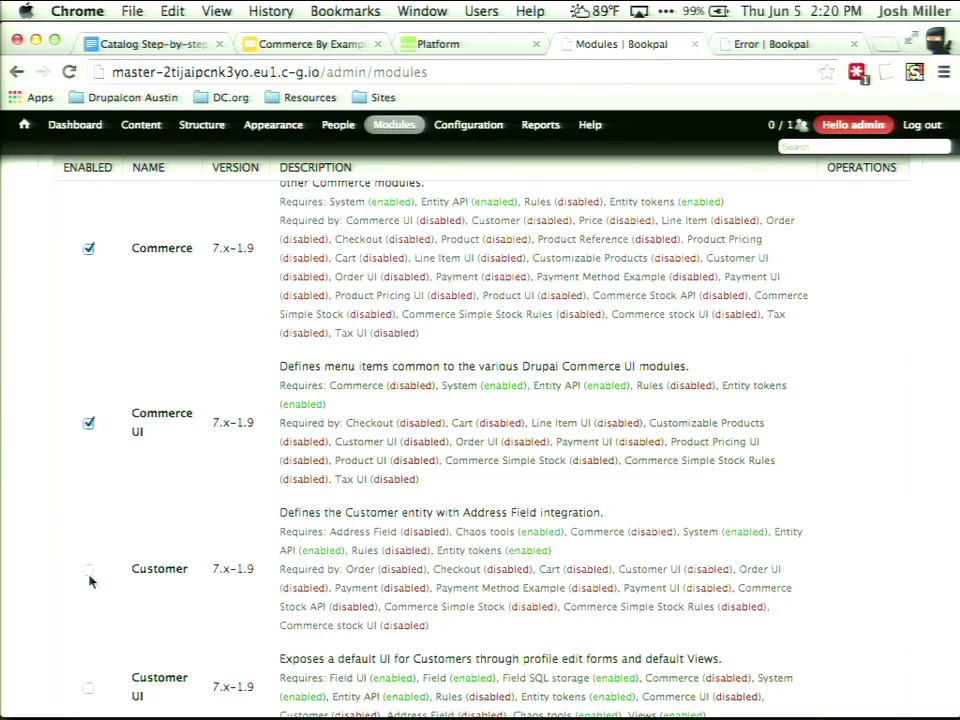
left_click(90, 570)
Mark the Customer UI, Line Item and Line Item UI modules for enabling.
scroll(91, 571, "down", 4)
left_click(89, 557)
scroll(88, 560, "down", 3)
left_click(88, 565)
scroll(87, 575, "down", 3)
left_click(89, 531)
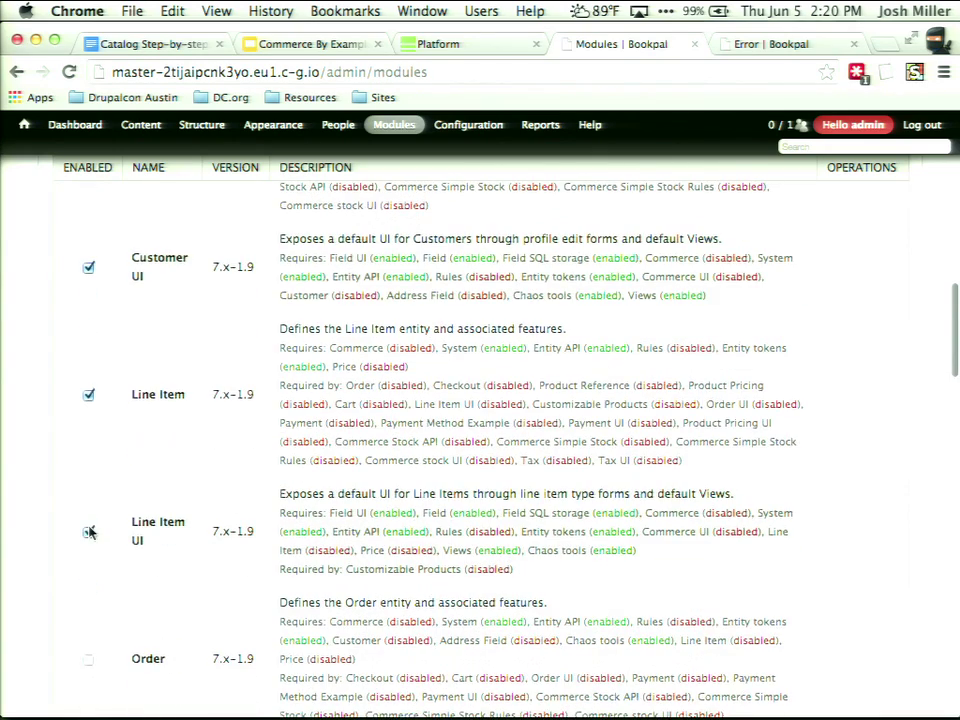
Mark the Order, Order UI and Payment modules for enabling.
scroll(90, 531, "down", 3)
left_click(90, 505)
scroll(88, 505, "down", 3)
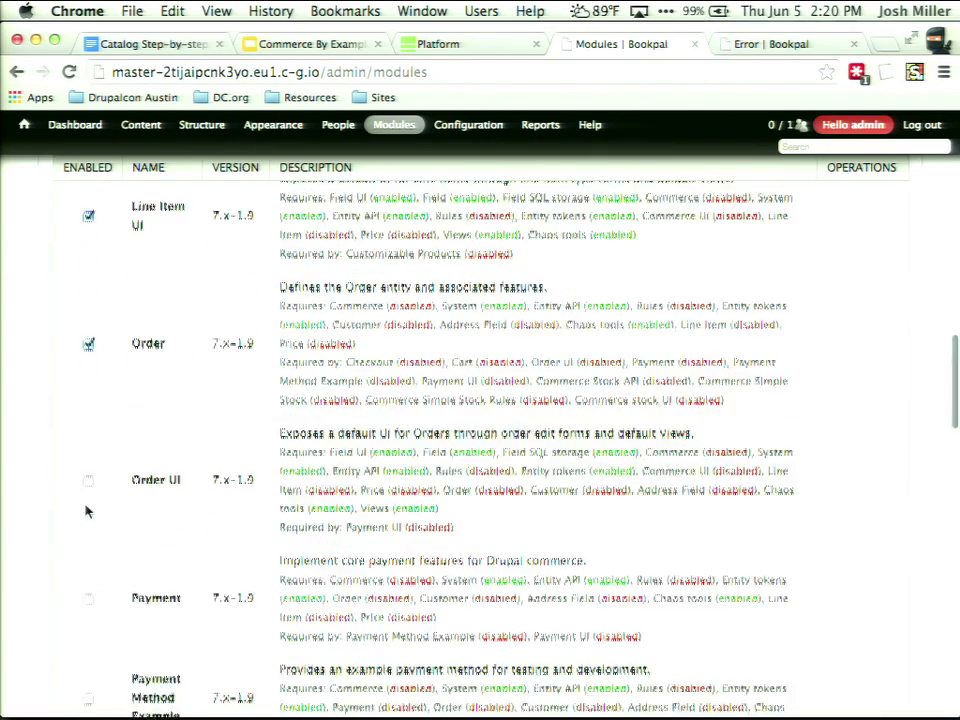
left_click(88, 490)
scroll(88, 495, "down", 3)
left_click(89, 456)
Mark the Payment Method Example, Payment UI and Price modules for enabling.
scroll(89, 456, "down", 3)
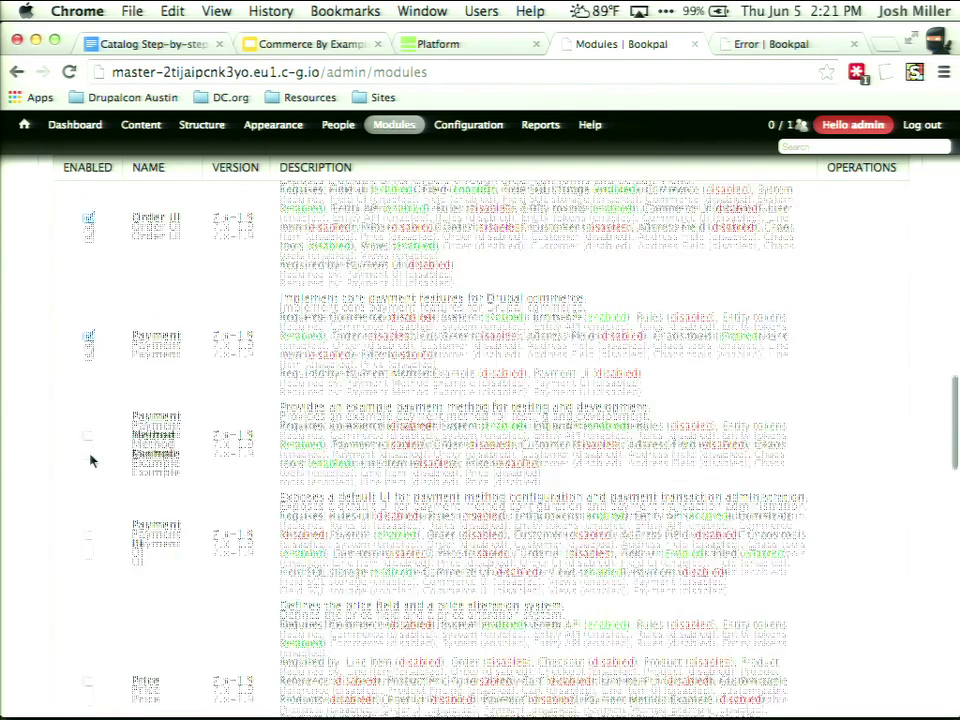
left_click(88, 440)
scroll(88, 430, "down", 3)
left_click(88, 412)
scroll(86, 440, "down", 3)
left_click(88, 437)
Mark the Product, Product Pricing, Product Pricing UI and Product Reference modules for enabling.
scroll(88, 445, "down", 3)
left_click(88, 452)
scroll(88, 440, "down", 4)
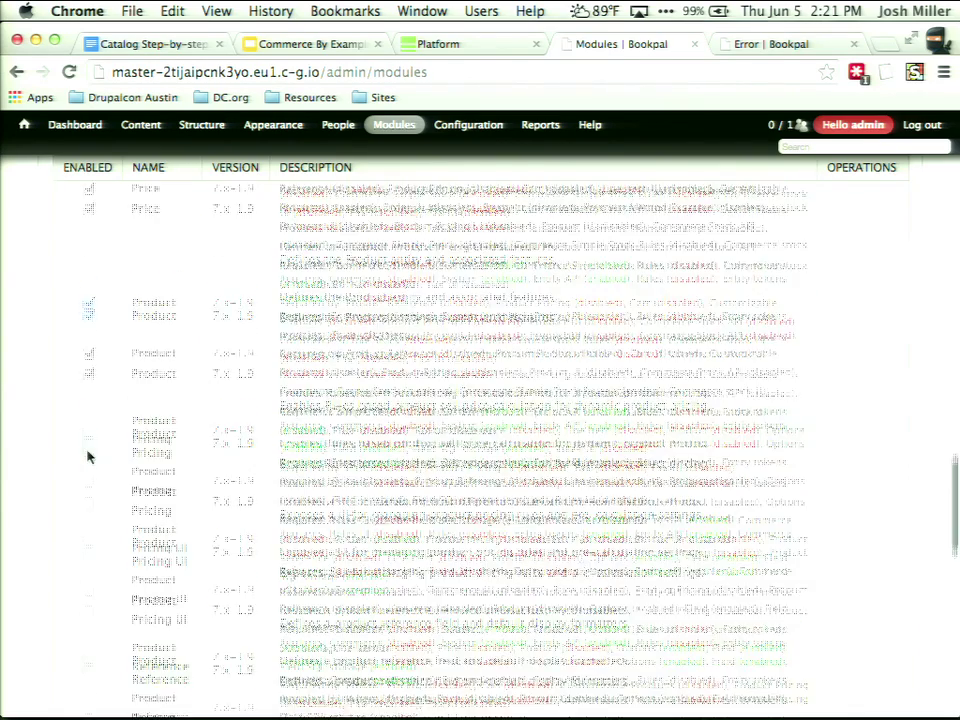
left_click(88, 410)
scroll(88, 414, "down", 4)
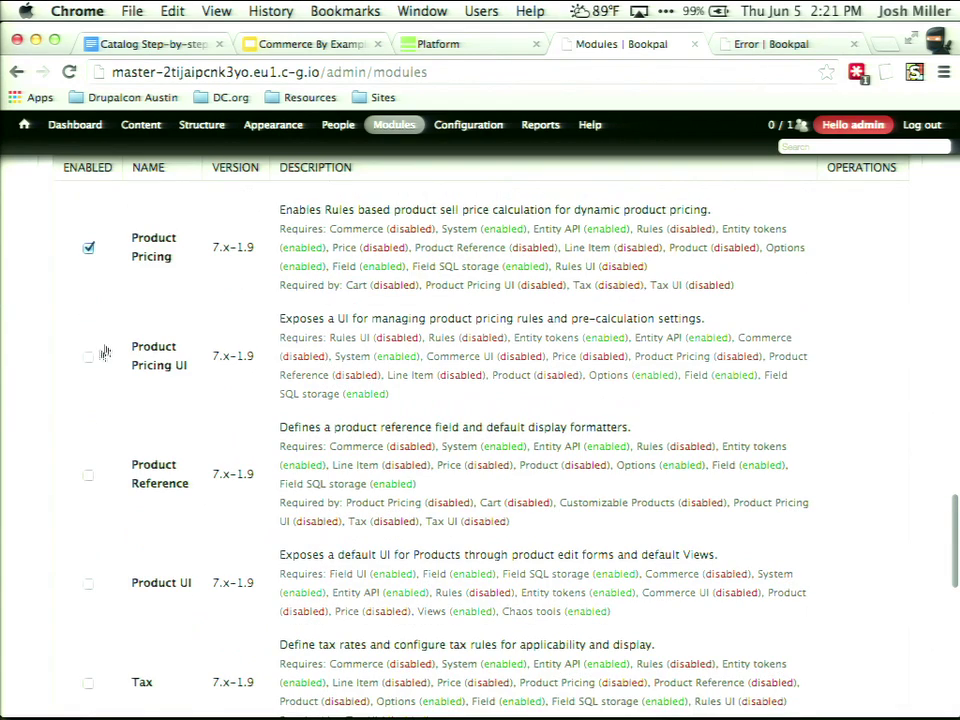
left_click(89, 358)
left_click(89, 476)
Mark the Product UI, Tax and Tax UI modules for enabling.
scroll(90, 480, "down", 4)
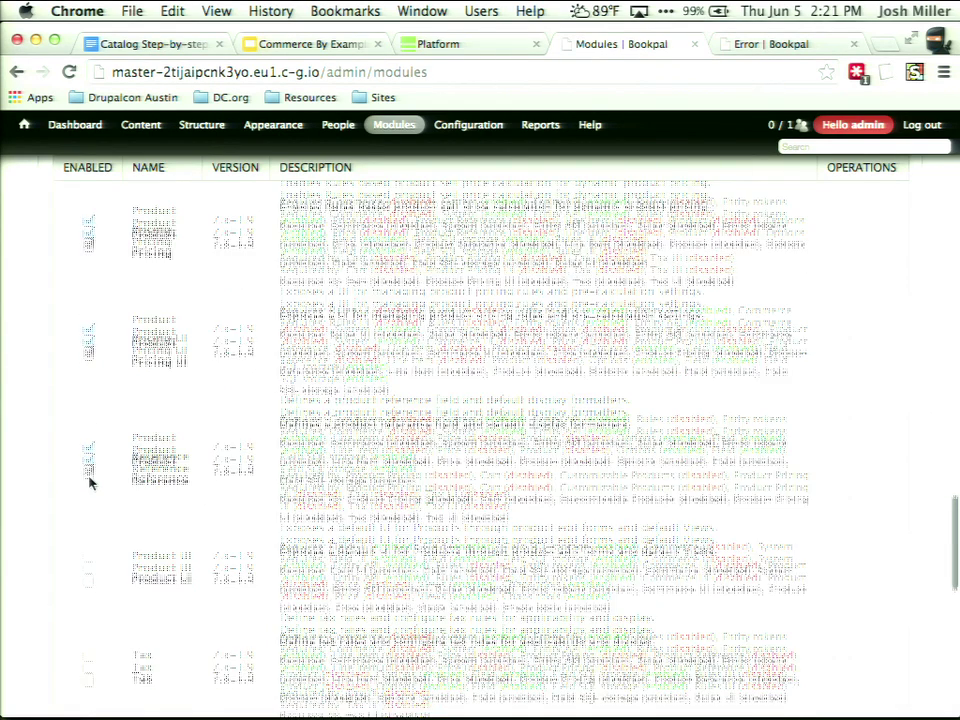
left_click(89, 421)
left_click(89, 518)
left_click(89, 628)
Save the module configuration and accept enabling the required Rules, Rules UI and Address Field modules.
scroll(90, 630, "down", 15)
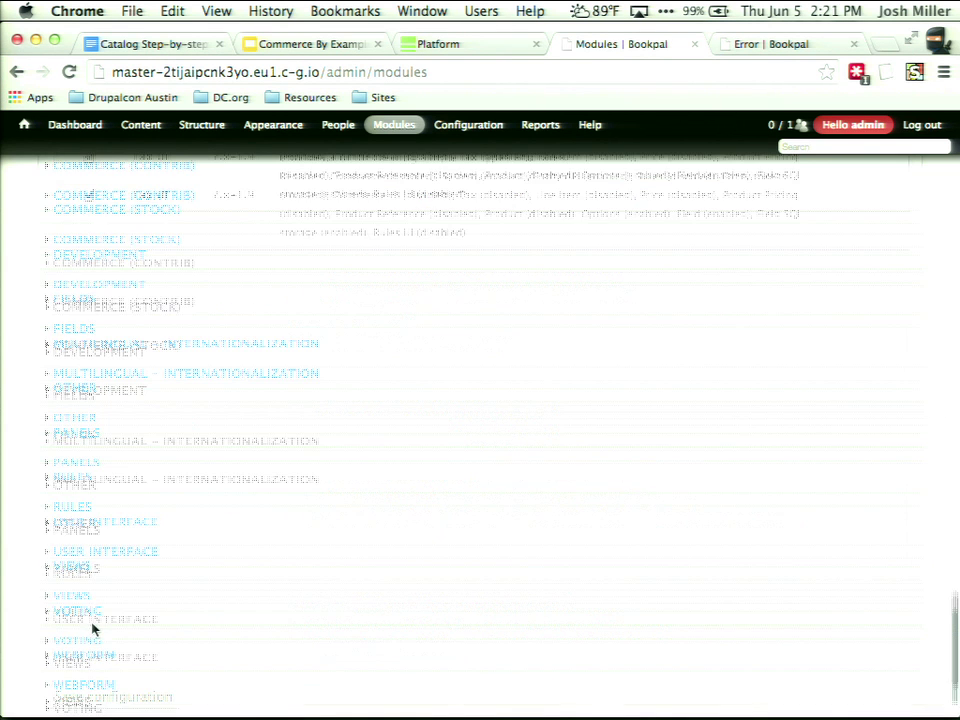
left_click(90, 648)
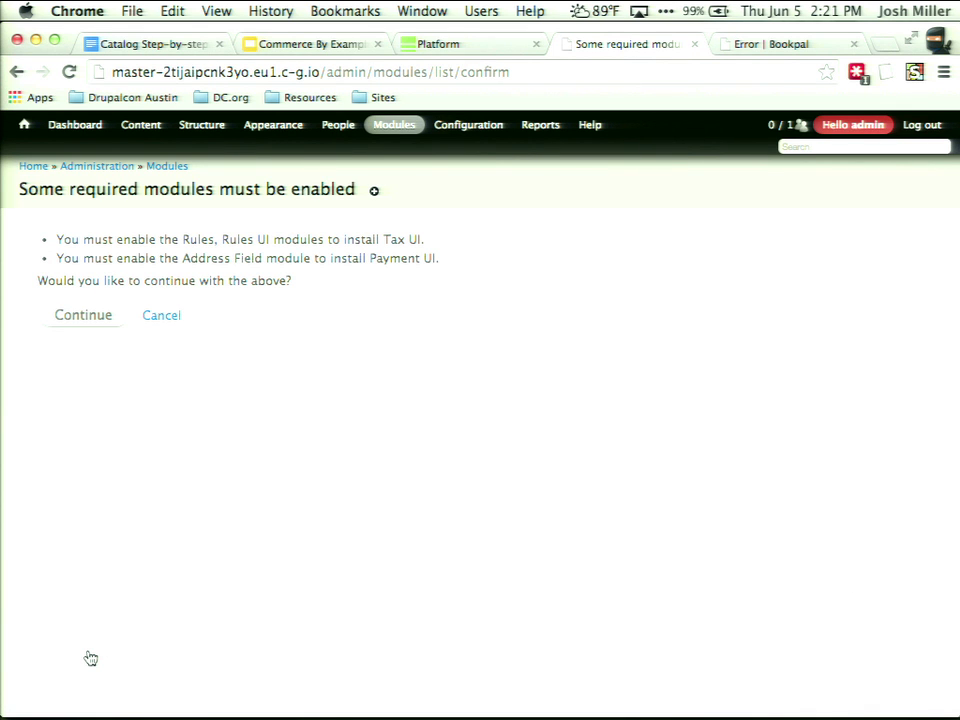
left_click(88, 314)
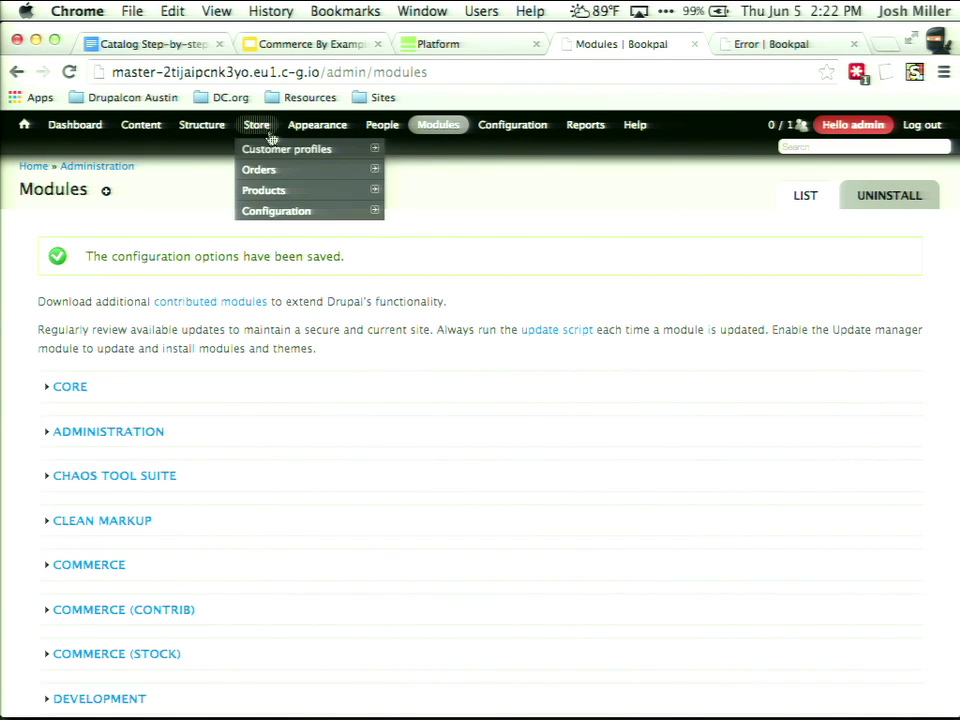
Rename the store's basic Product product type to Book and save it.
mouse_move(258, 169)
mouse_move(263, 216)
mouse_move(345, 193)
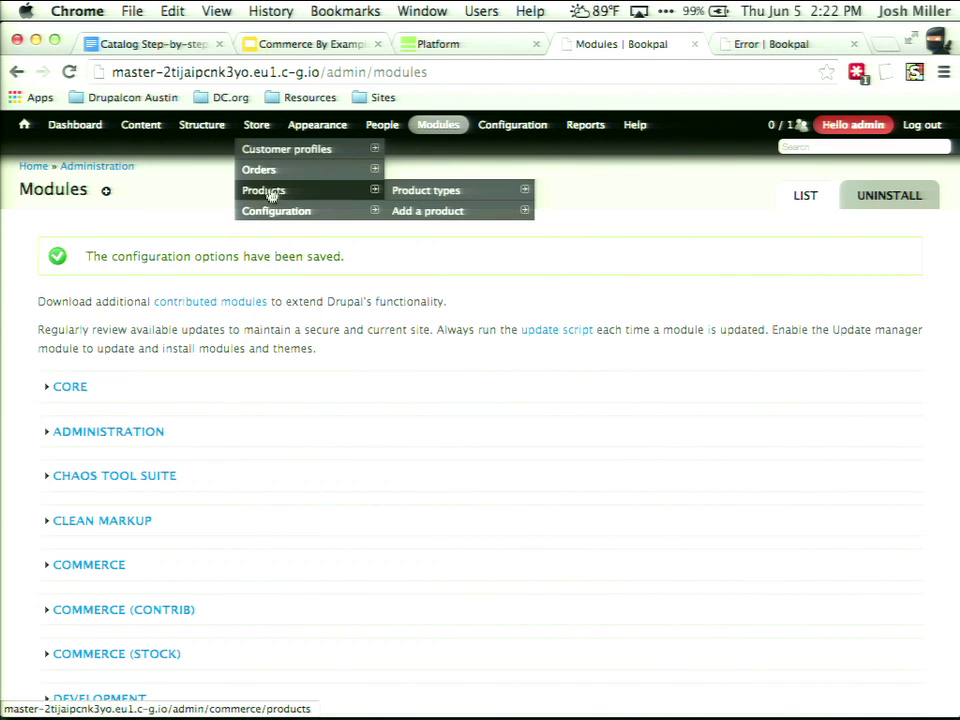
left_click(421, 203)
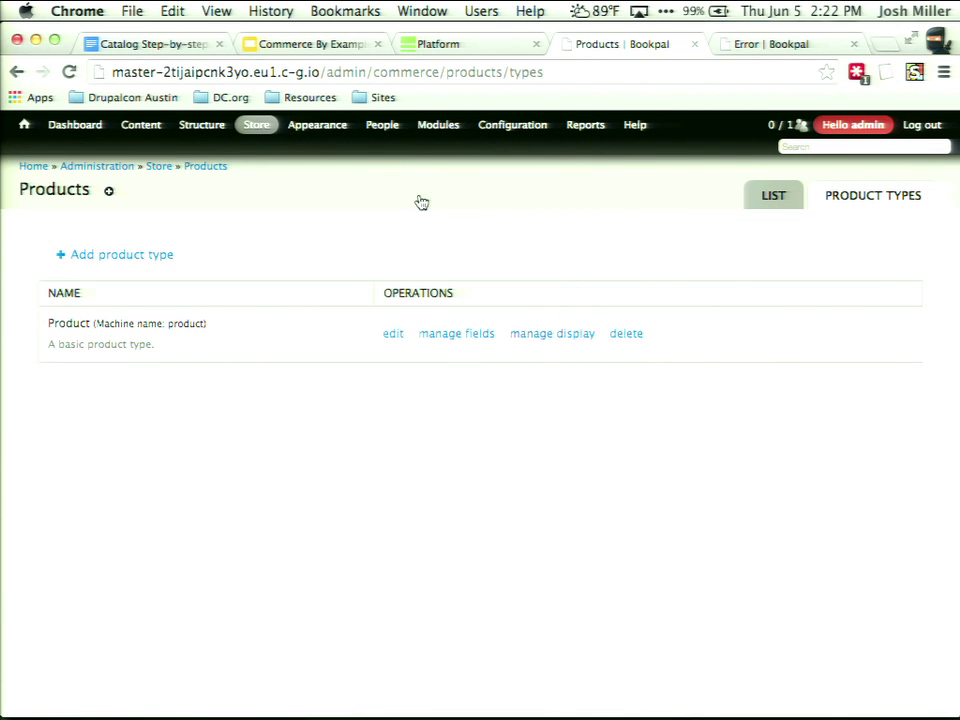
left_click(390, 339)
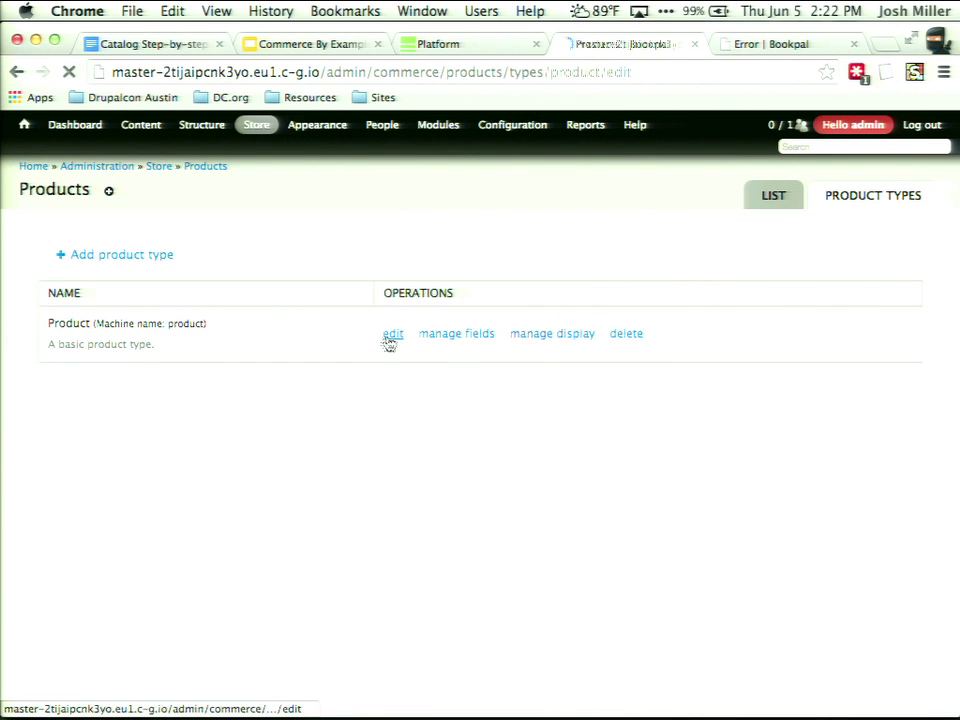
double_click(133, 262)
type("Book")
left_click(284, 283)
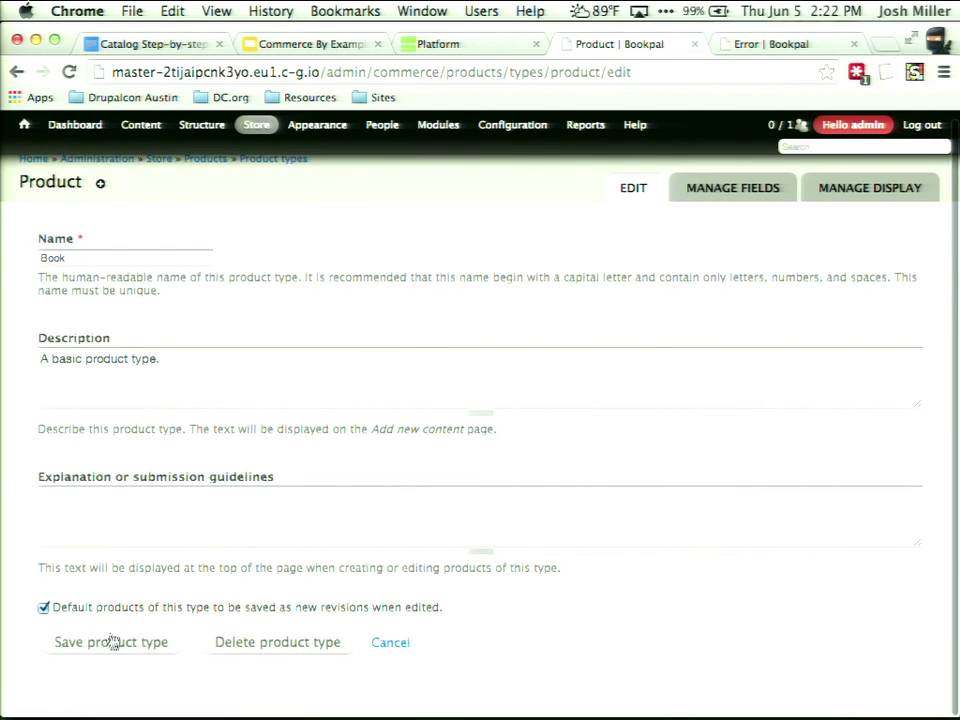
left_click(110, 645)
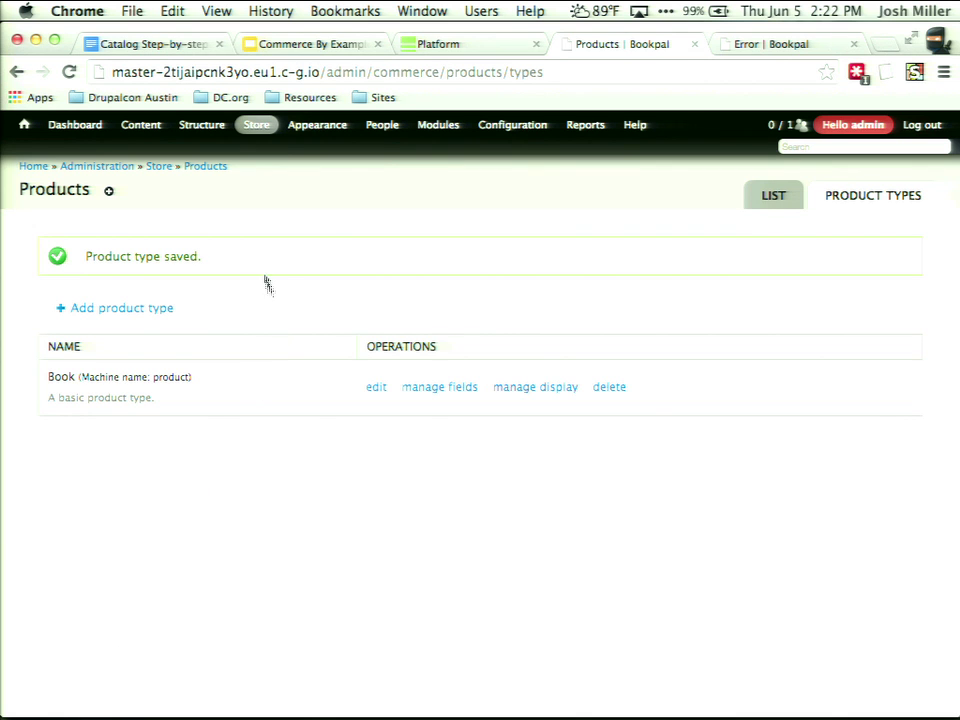
Start a new Book product with the SKU Responsive-1 and the title Responsive Theming for Drupal.
mouse_move(261, 136)
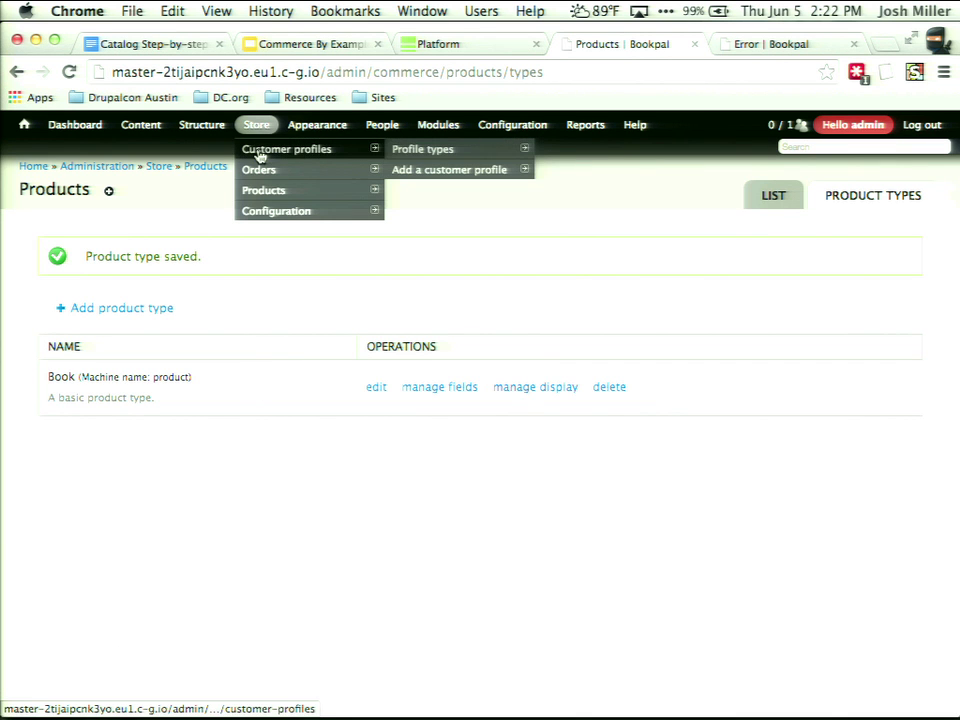
mouse_move(264, 196)
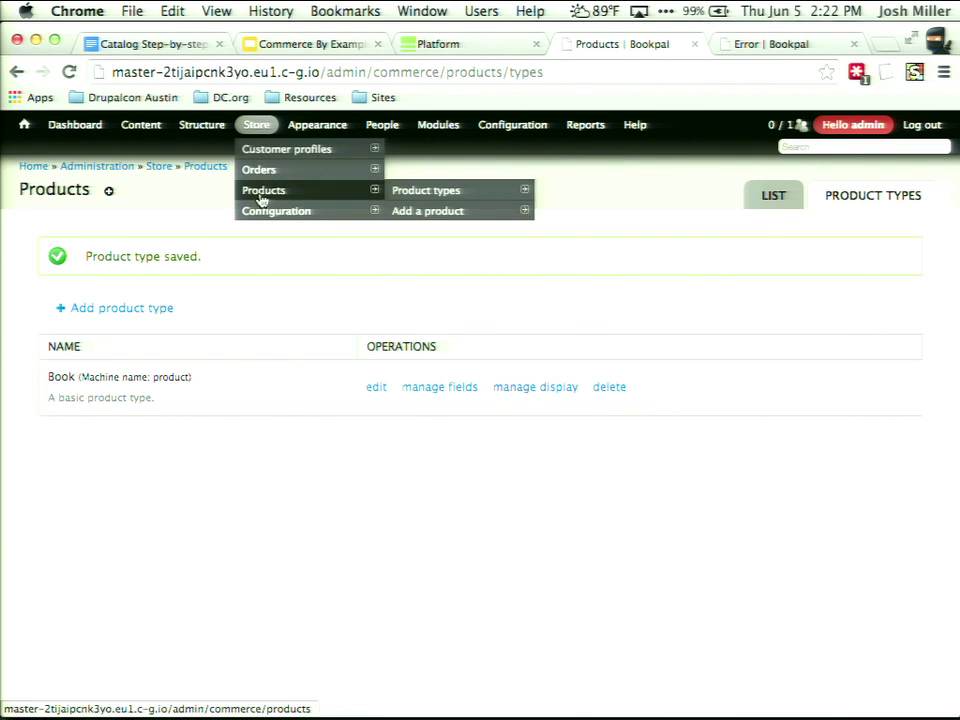
left_click(422, 211)
left_click(213, 257)
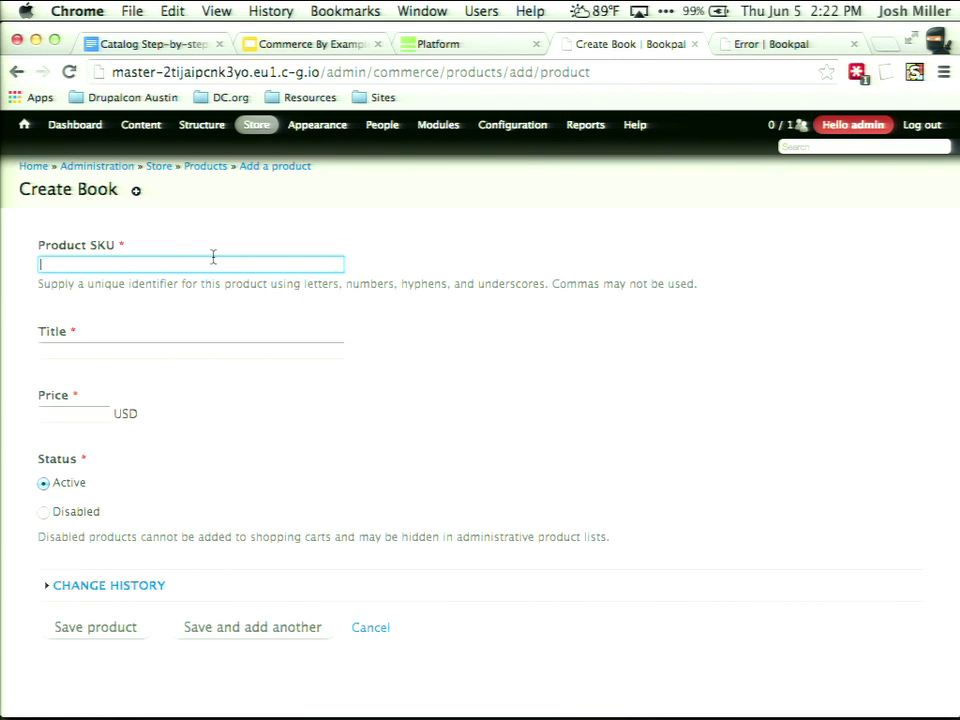
type("Responsive-1")
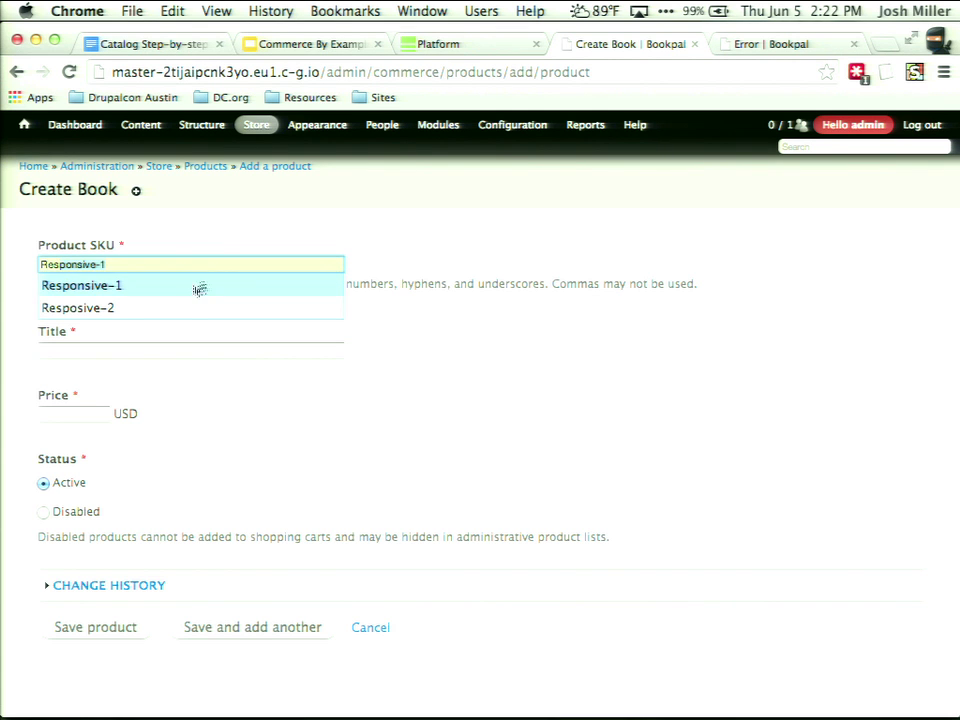
left_click(195, 285)
left_click(149, 352)
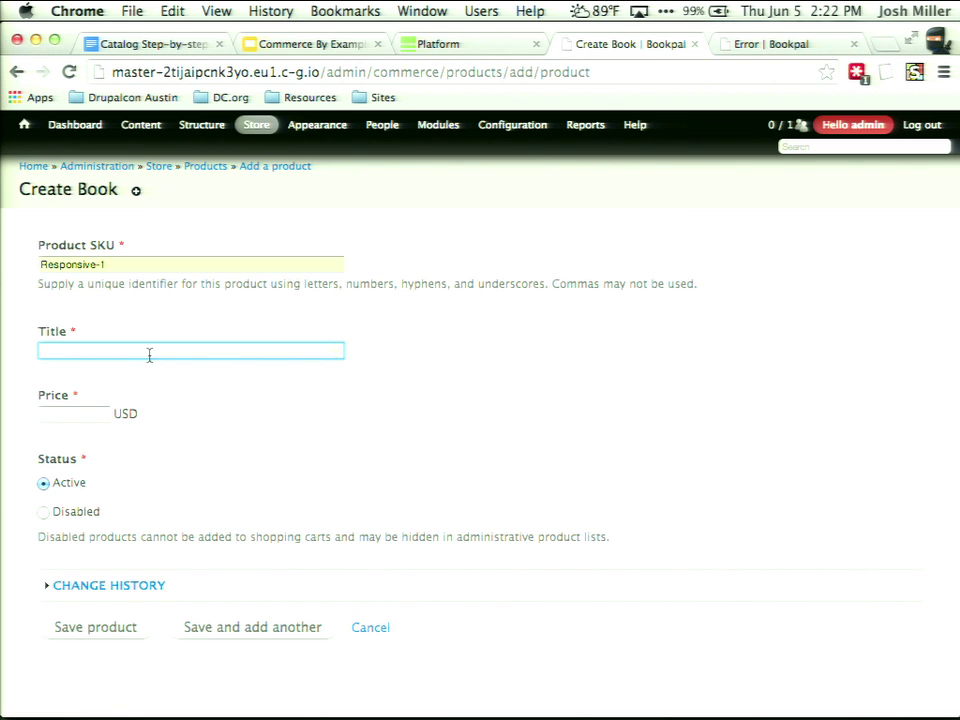
type("Responsive Theming for Drupal")
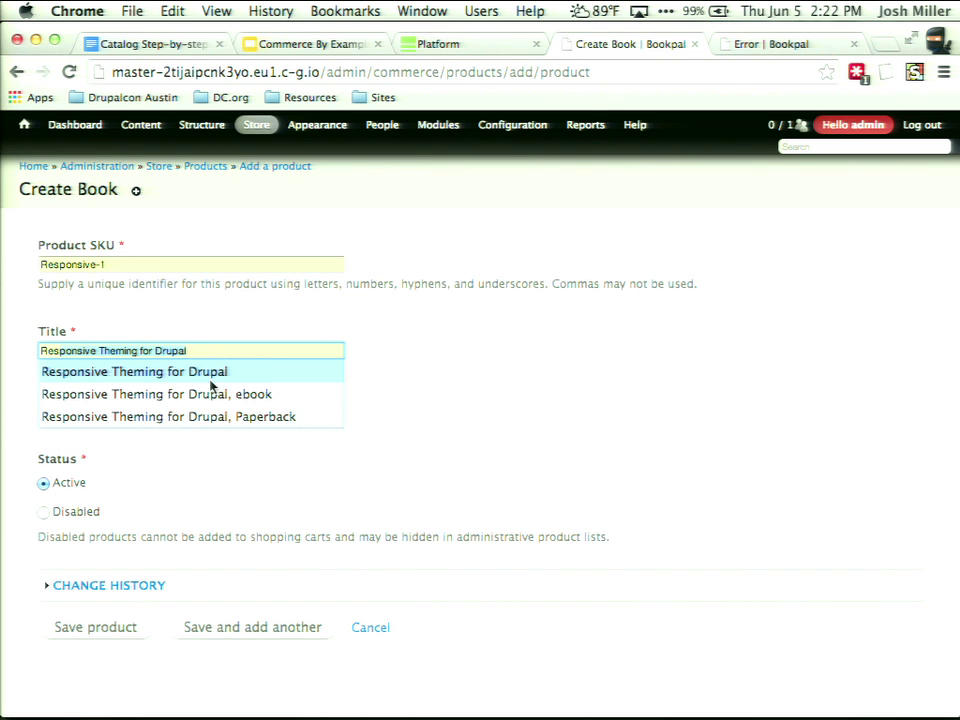
left_click(212, 379)
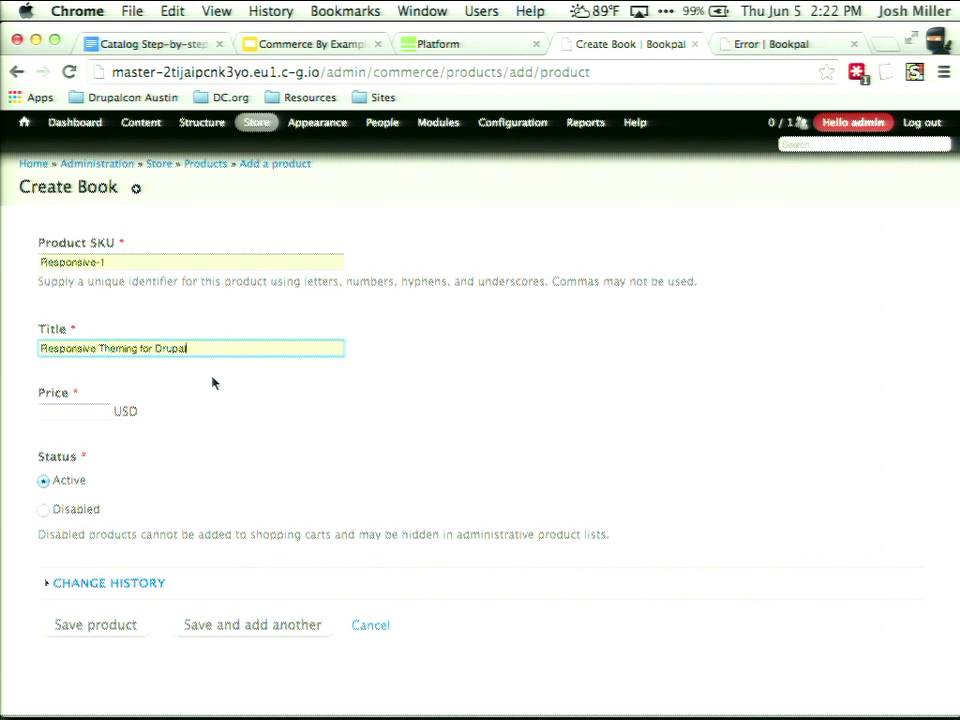
Set the new product's price to 15 USD and save the product.
left_click(87, 411)
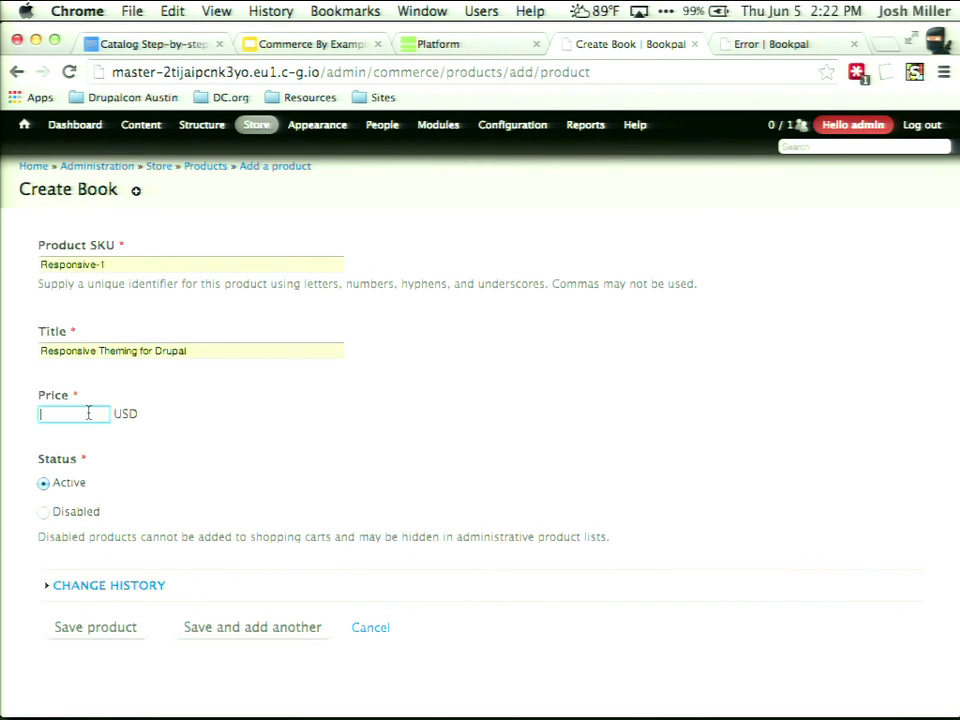
type("15")
left_click(249, 450)
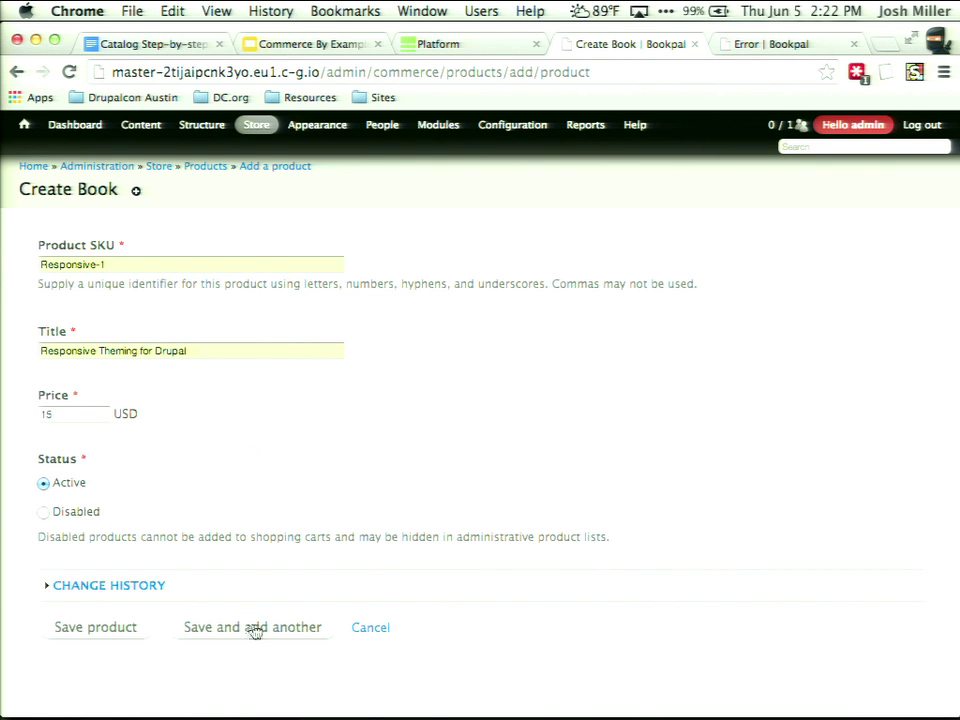
left_click(135, 633)
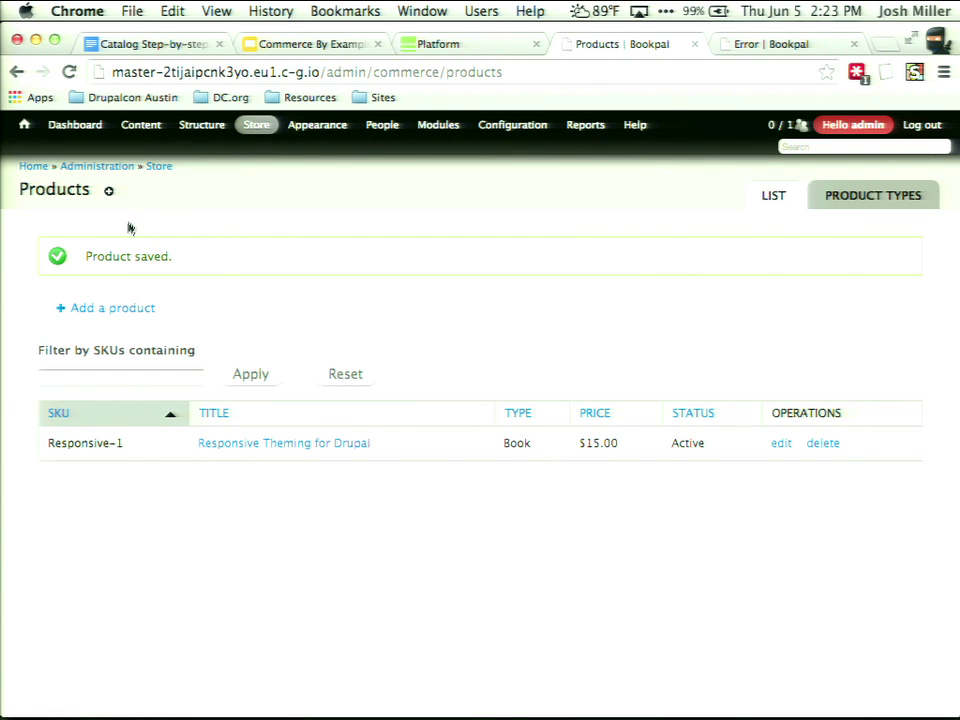
Open the Responsive Theming for Drupal product's edit form.
left_click(289, 443)
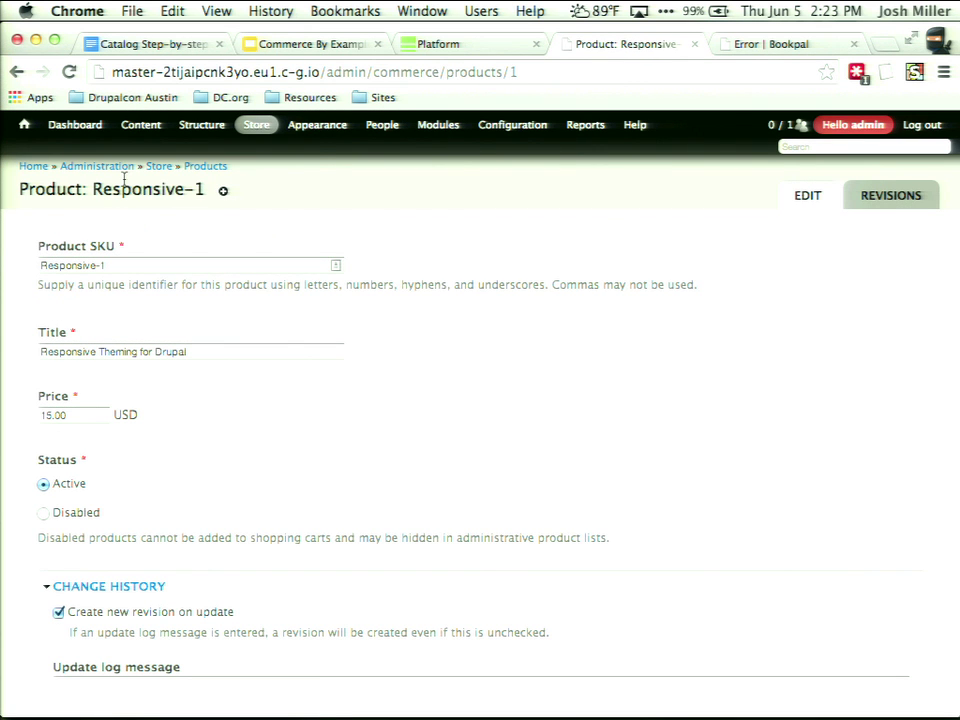
Open the field management page of the Book content type.
mouse_move(190, 172)
mouse_move(352, 254)
mouse_move(456, 231)
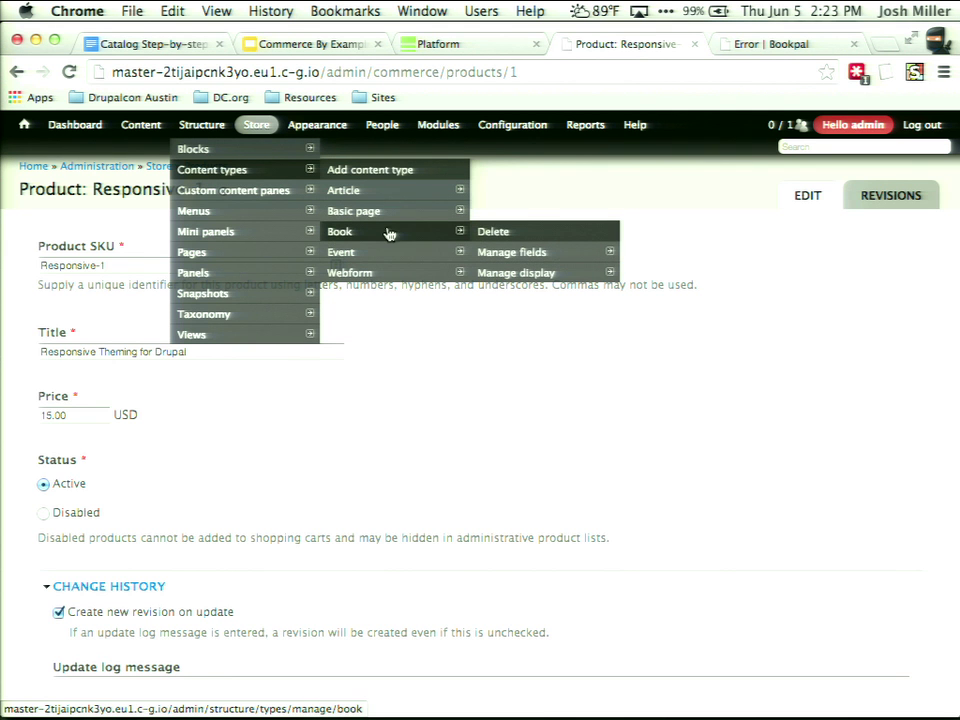
left_click(505, 253)
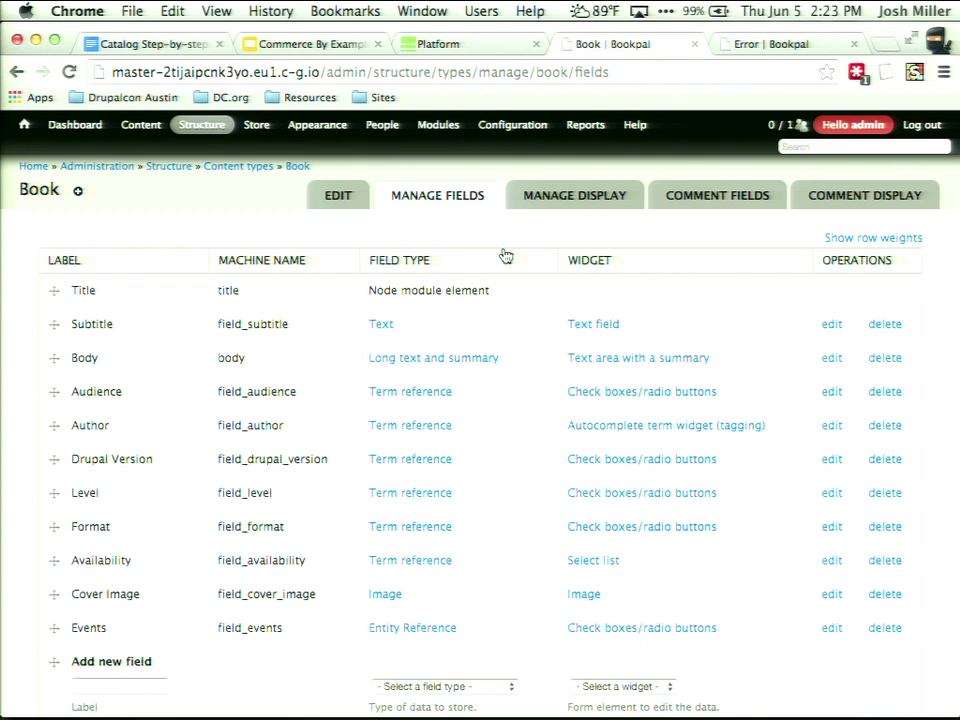
Add a new Product reference field labelled Buy this book, using the Select list widget, to the Book content type.
scroll(503, 261, "down", 4)
left_click(160, 509)
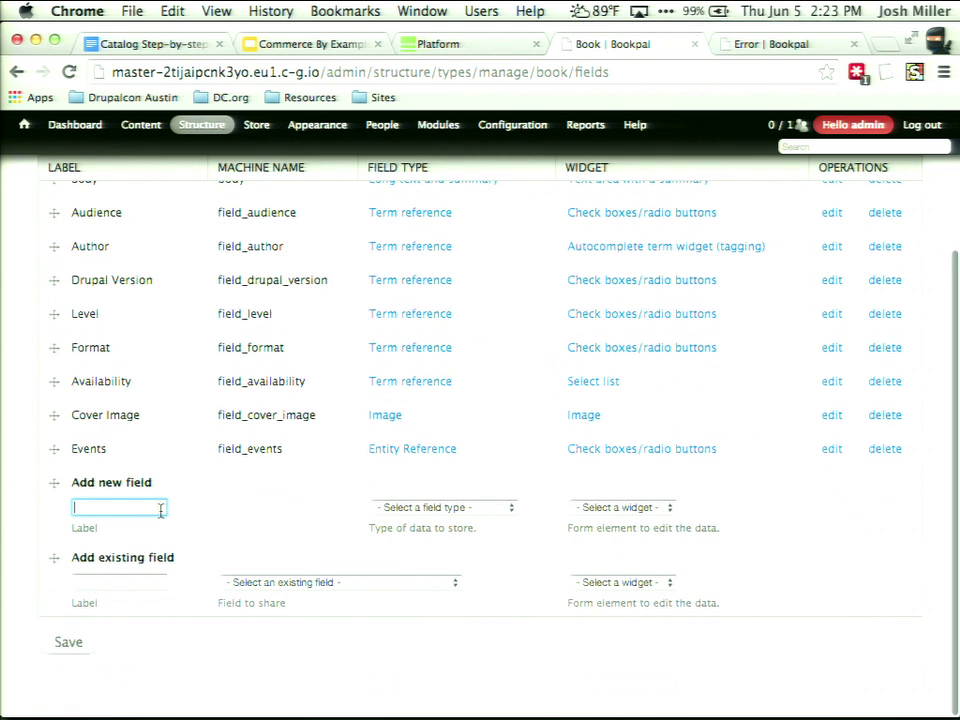
type("Buy")
left_click(141, 534)
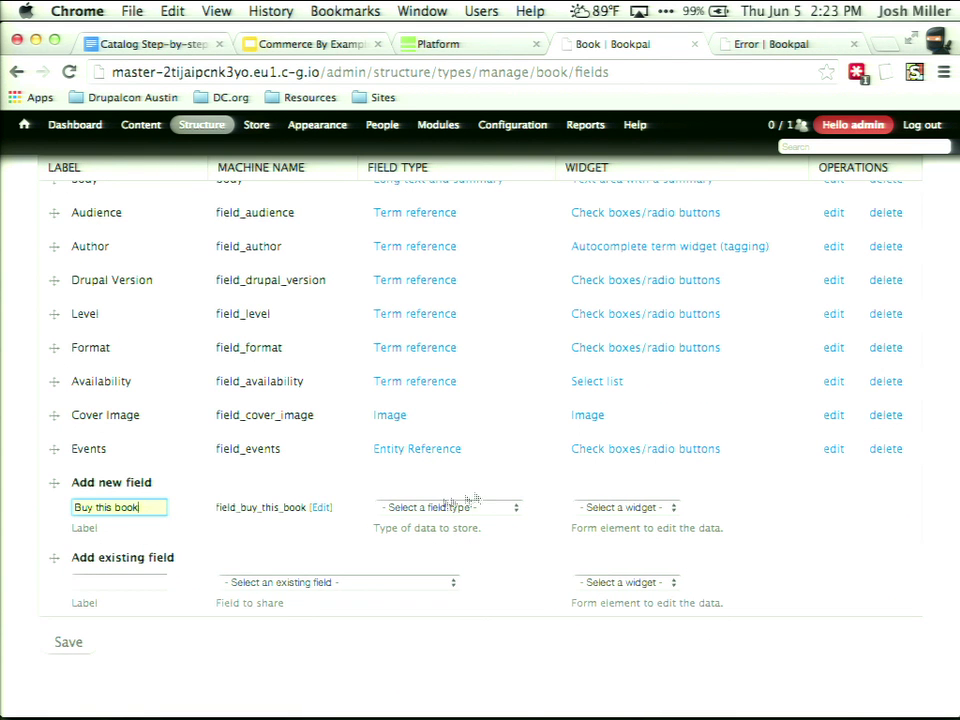
left_click(491, 508)
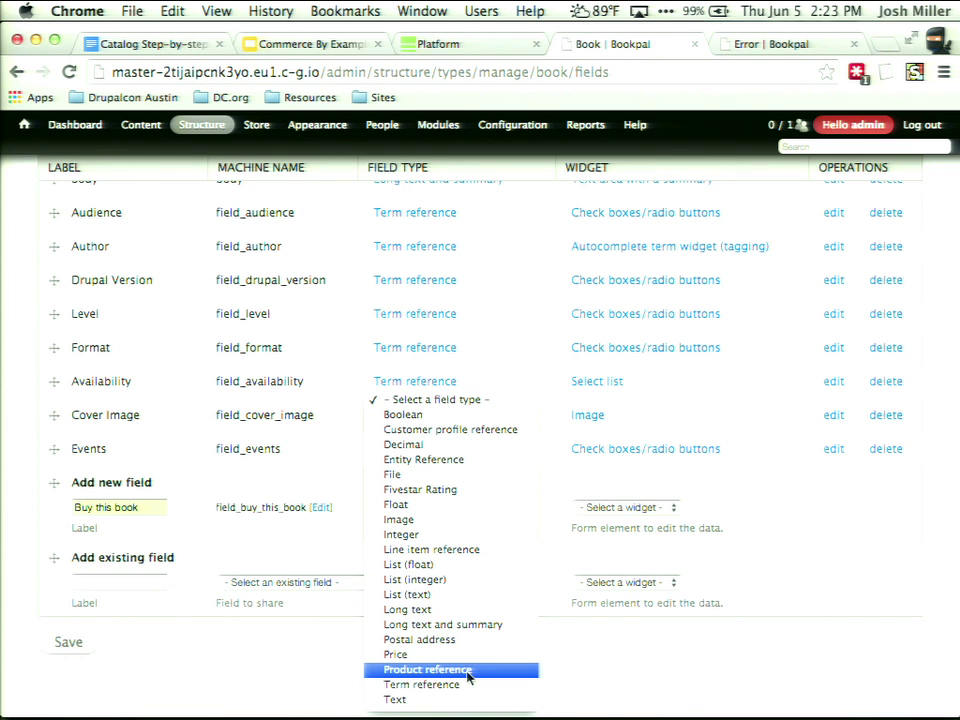
left_click(469, 669)
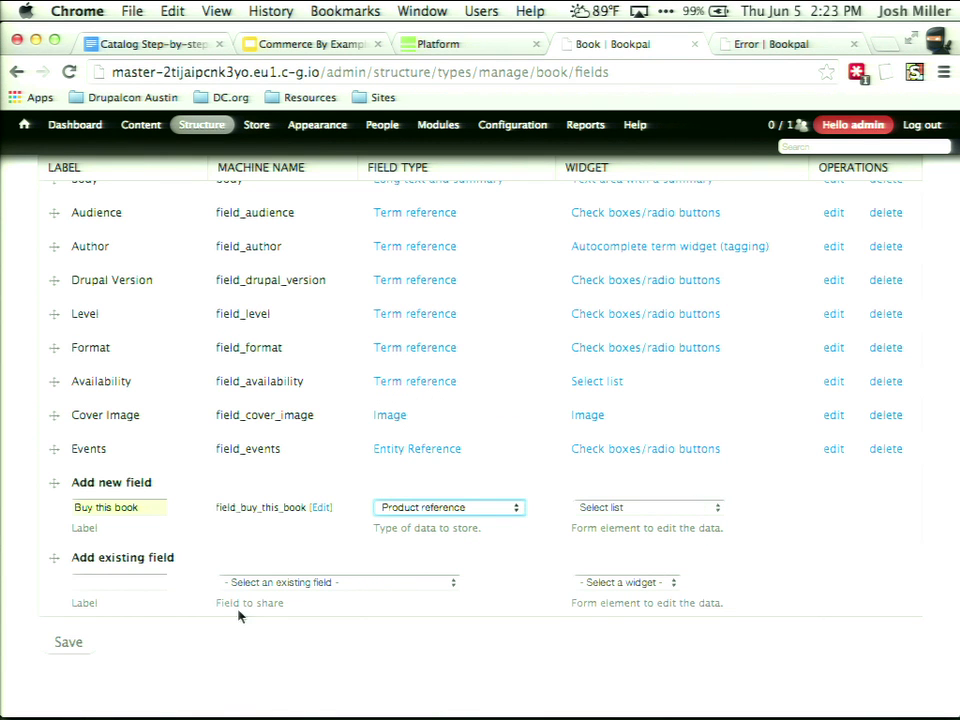
left_click(80, 652)
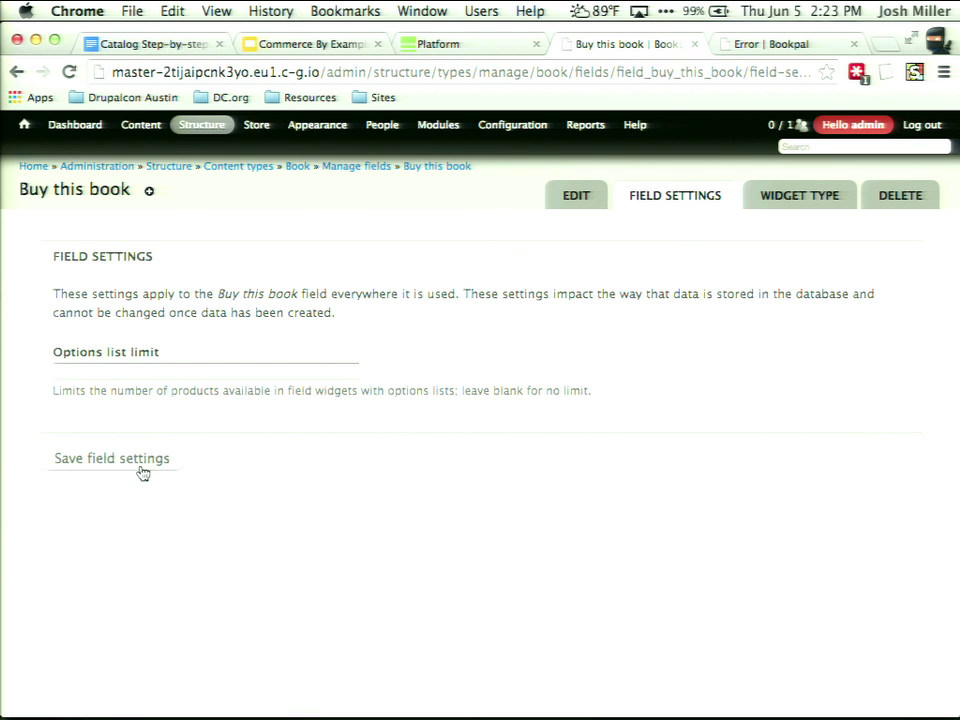
Save the Buy this book field's settings with the options list limit blank and the remaining defaults kept.
left_click(143, 470)
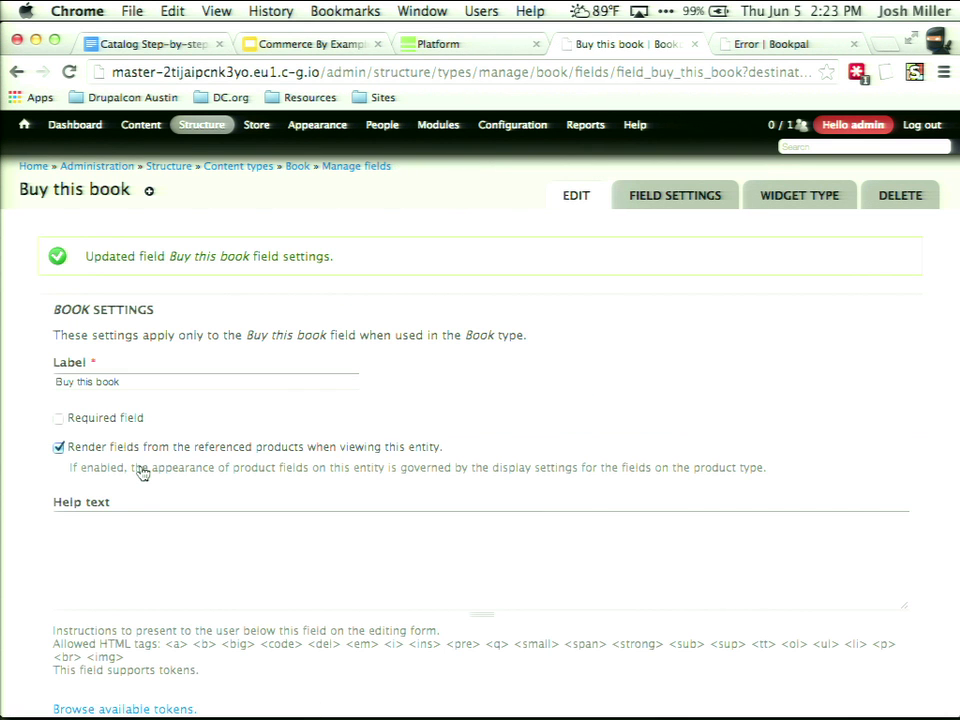
scroll(142, 460, "down", 1)
right_click(141, 452)
left_click(141, 452)
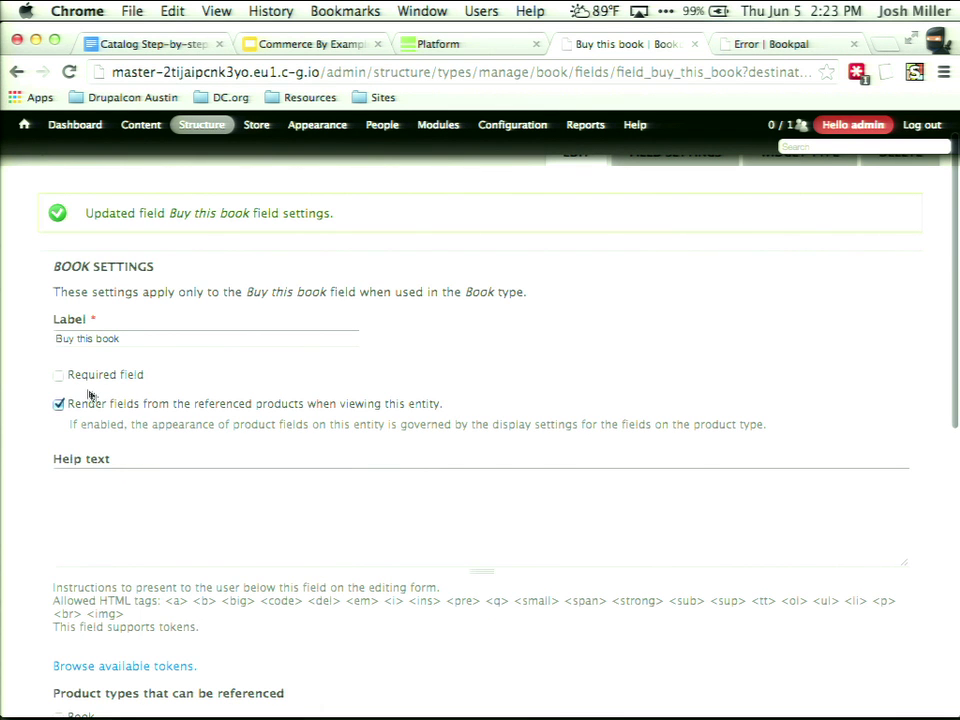
scroll(410, 430, "down", 5)
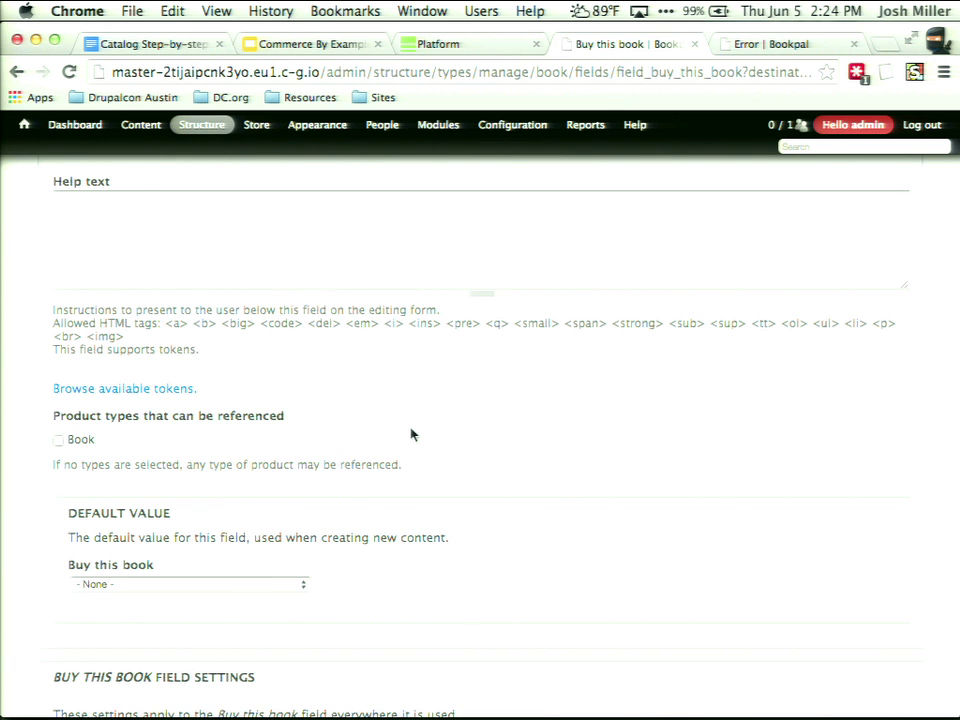
scroll(410, 434, "down", 3)
scroll(410, 434, "down", 5)
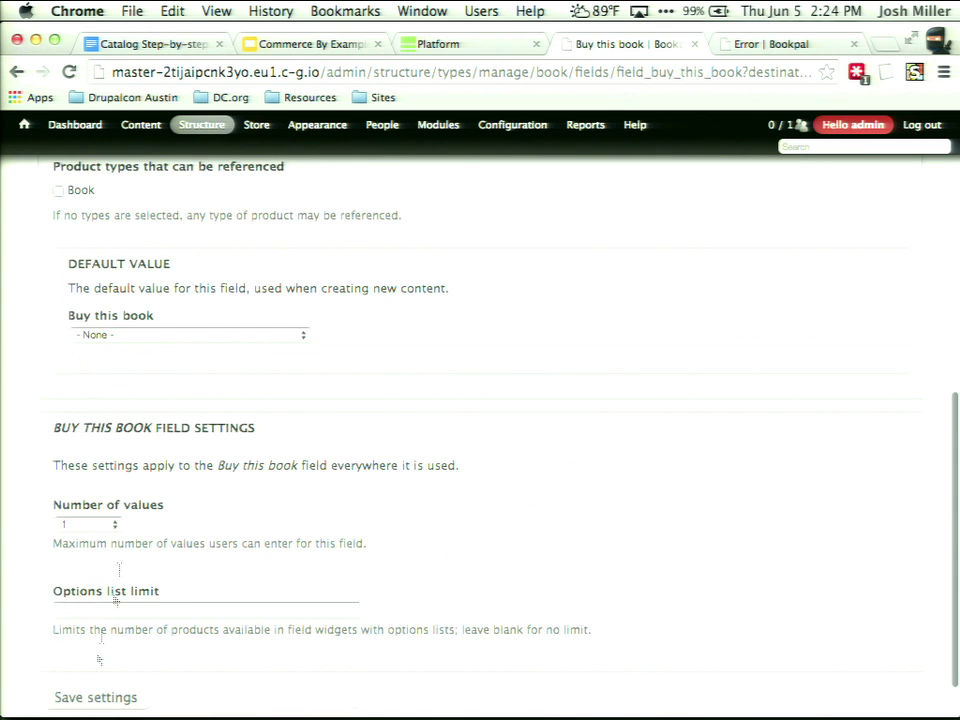
left_click(113, 658)
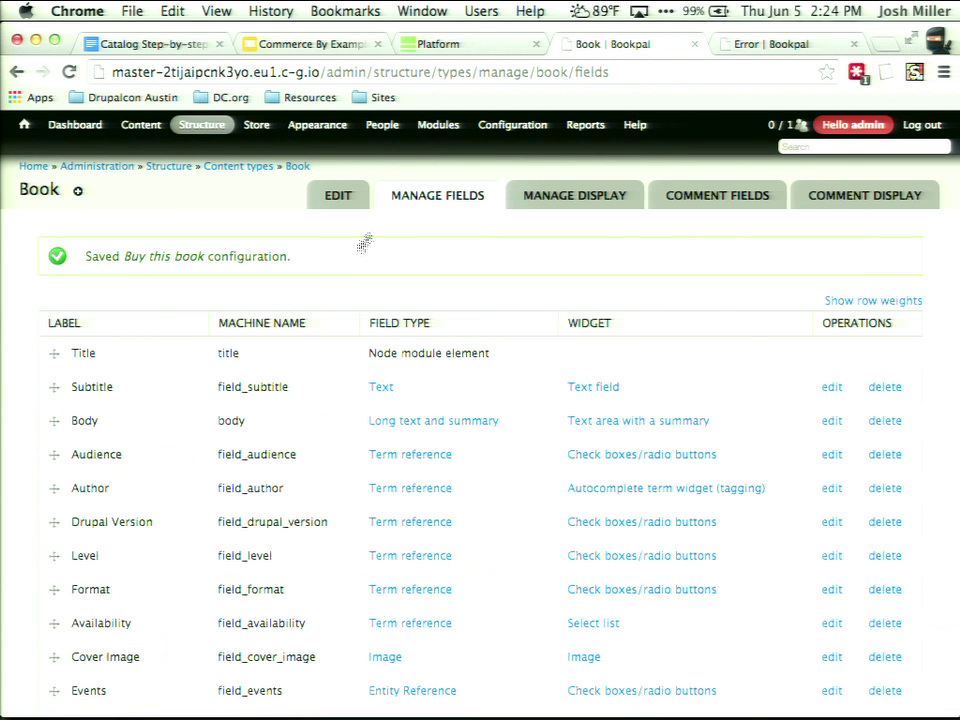
Find Responsive Theming for Drupal among the site's Designers and Themers books and open it for editing.
left_click(35, 167)
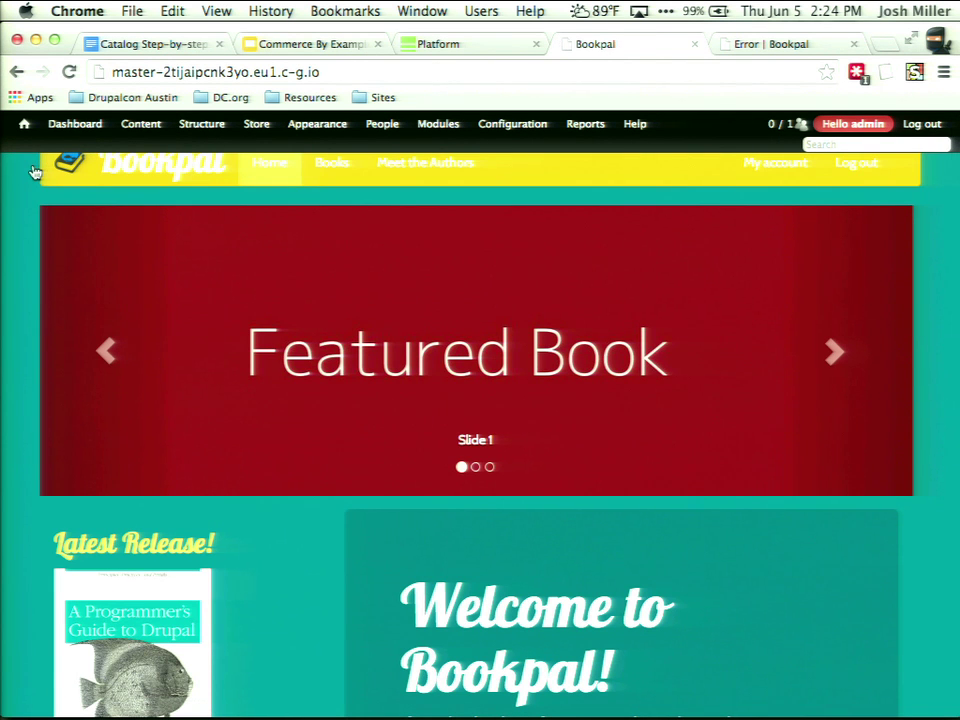
left_click(340, 180)
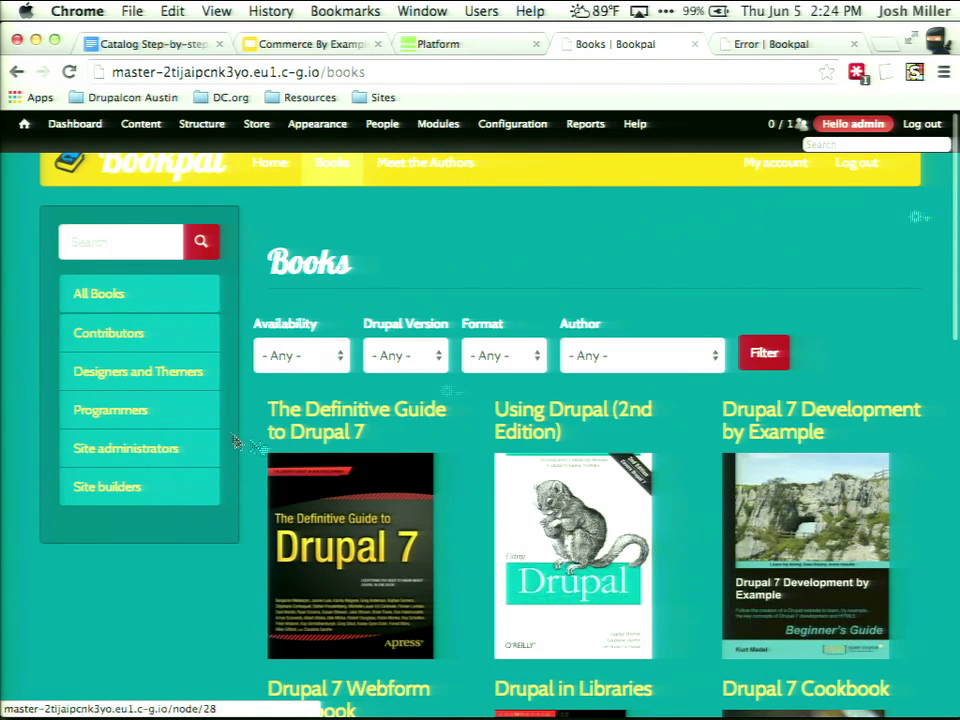
left_click(137, 381)
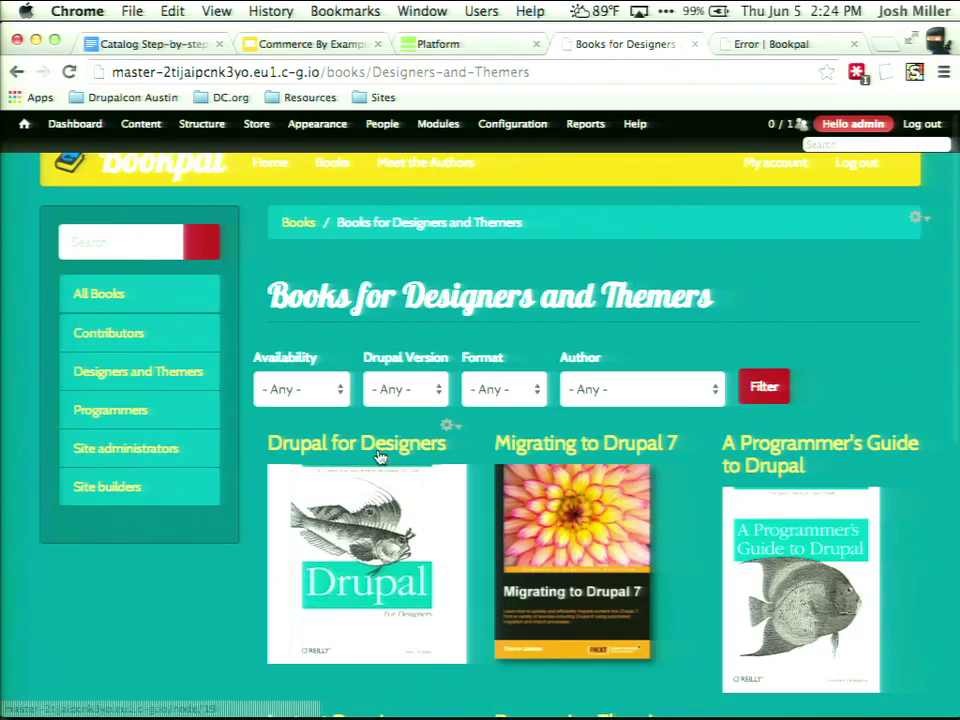
scroll(378, 459, "down", 5)
left_click(530, 484)
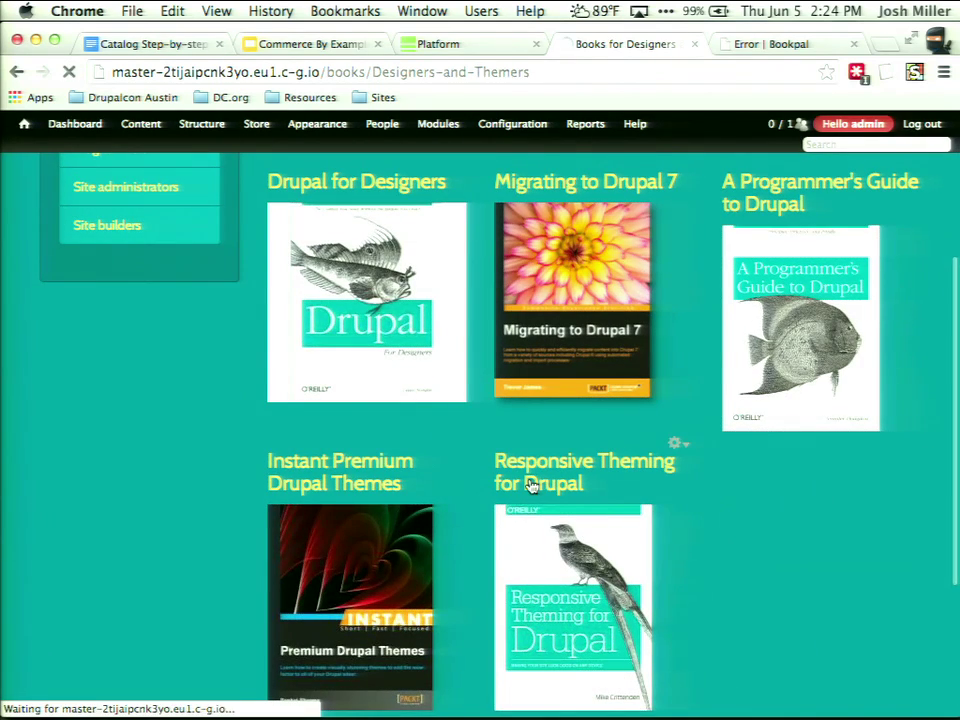
left_click(355, 328)
Set the book's Buy this book reference to Responsive-1: Responsive Theming for Drupal and save the book.
scroll(358, 330, "down", 5)
scroll(278, 388, "down", 4)
scroll(278, 392, "down", 10)
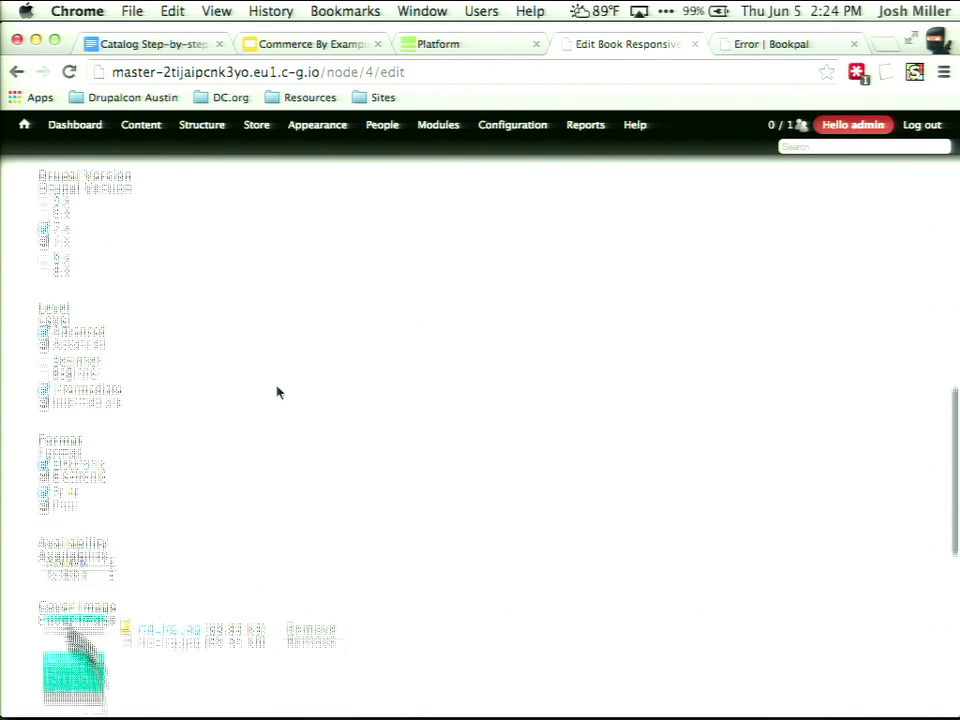
scroll(278, 392, "down", 6)
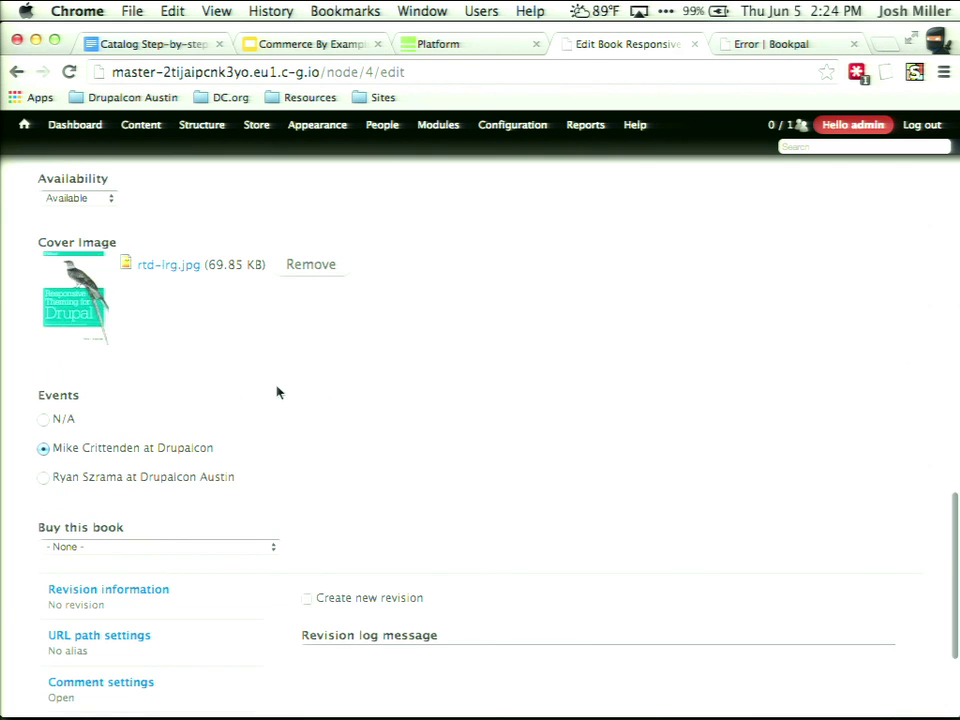
left_click(153, 546)
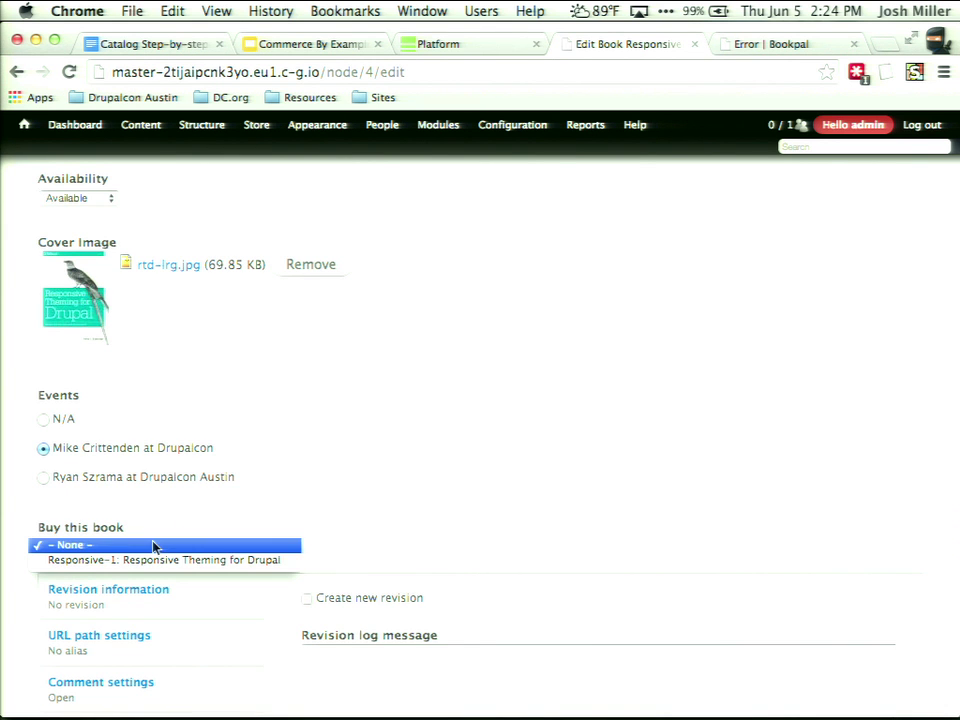
left_click(153, 563)
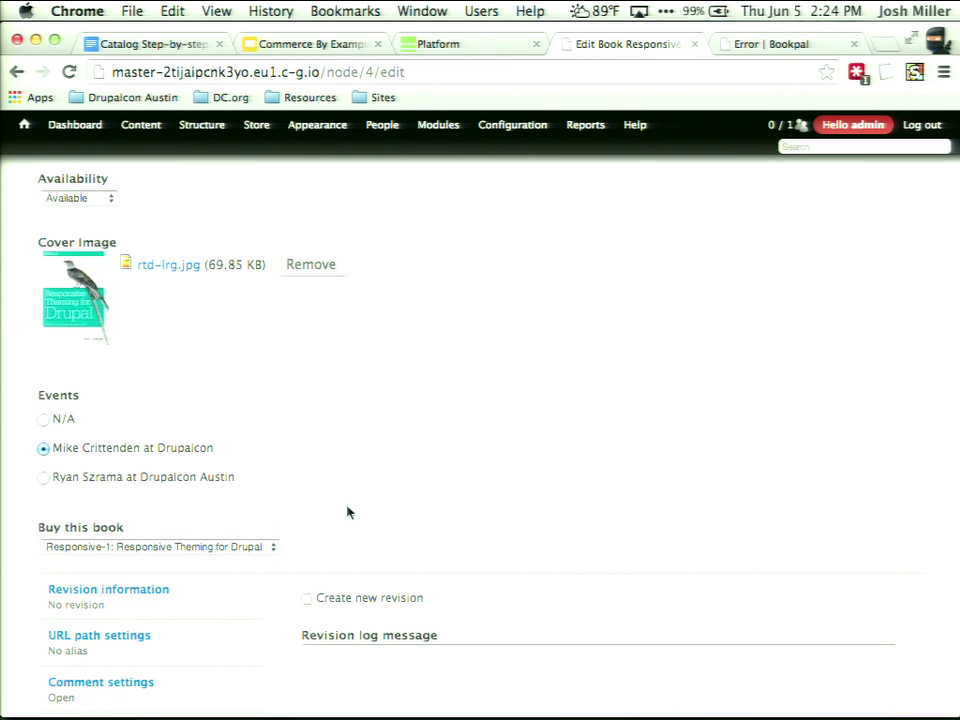
scroll(347, 508, "down", 4)
left_click(75, 643)
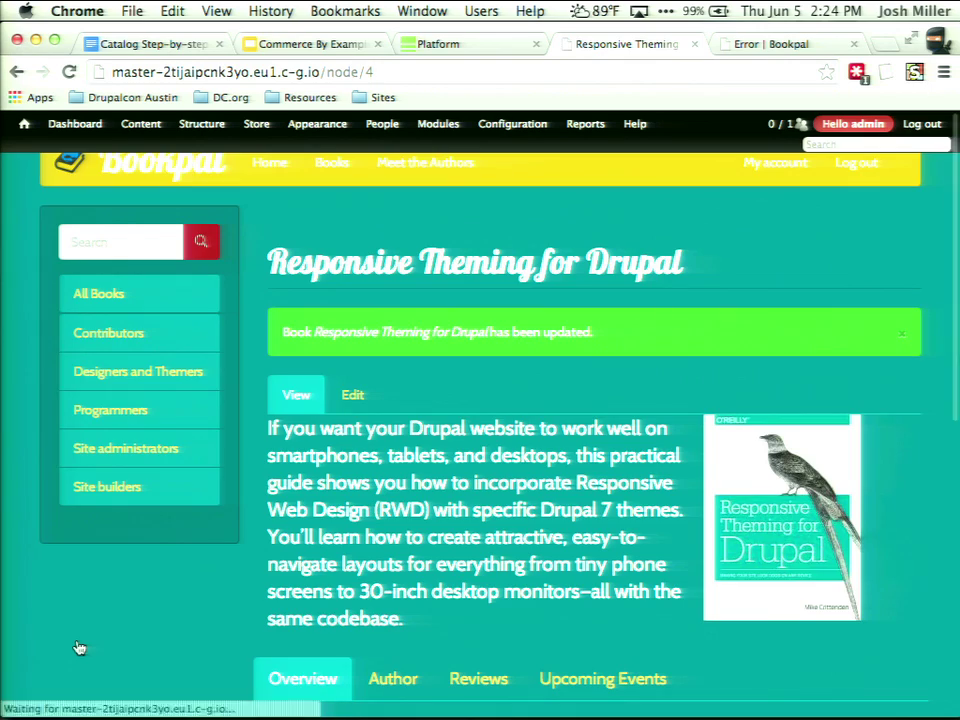
Examine the saved book page, including its Overview, Author and Reviews sections.
scroll(80, 648, "down", 10)
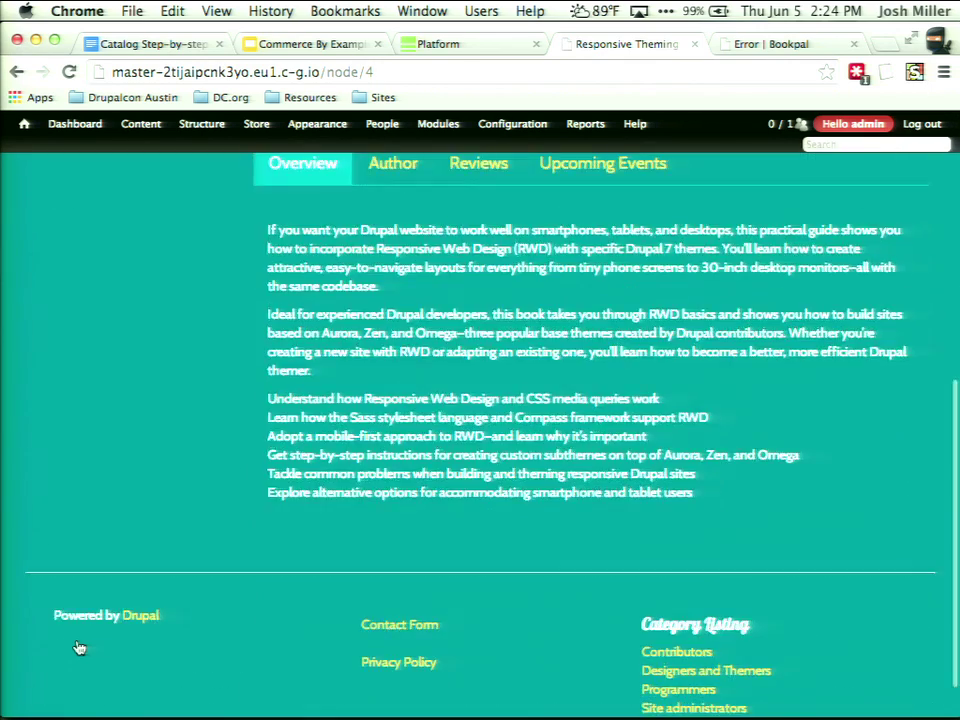
scroll(80, 648, "up", 5)
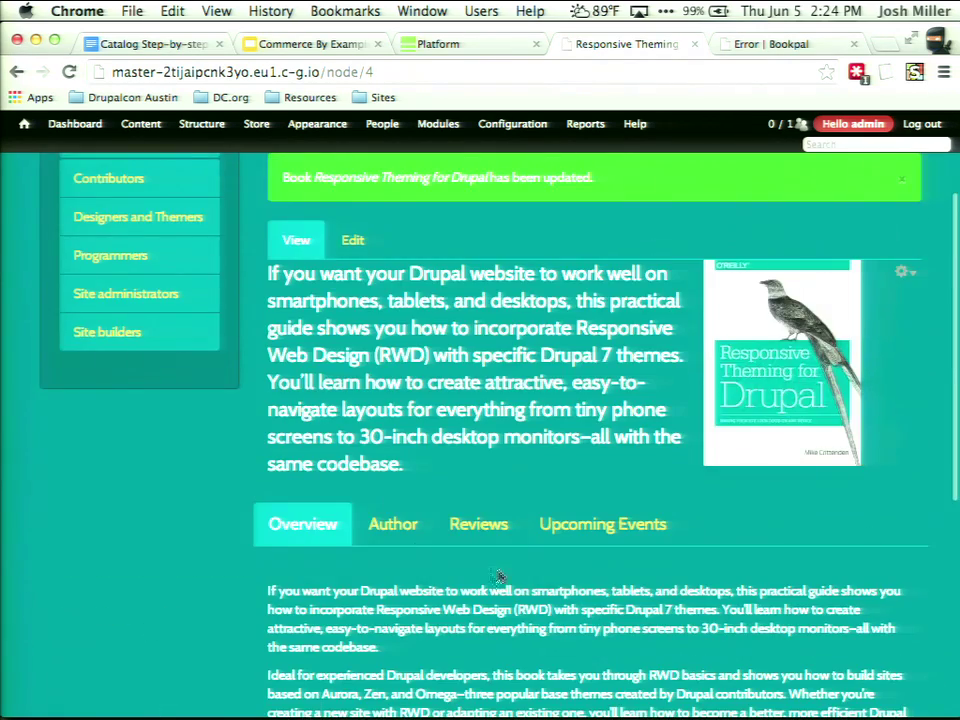
left_click(395, 543)
scroll(437, 559, "down", 3)
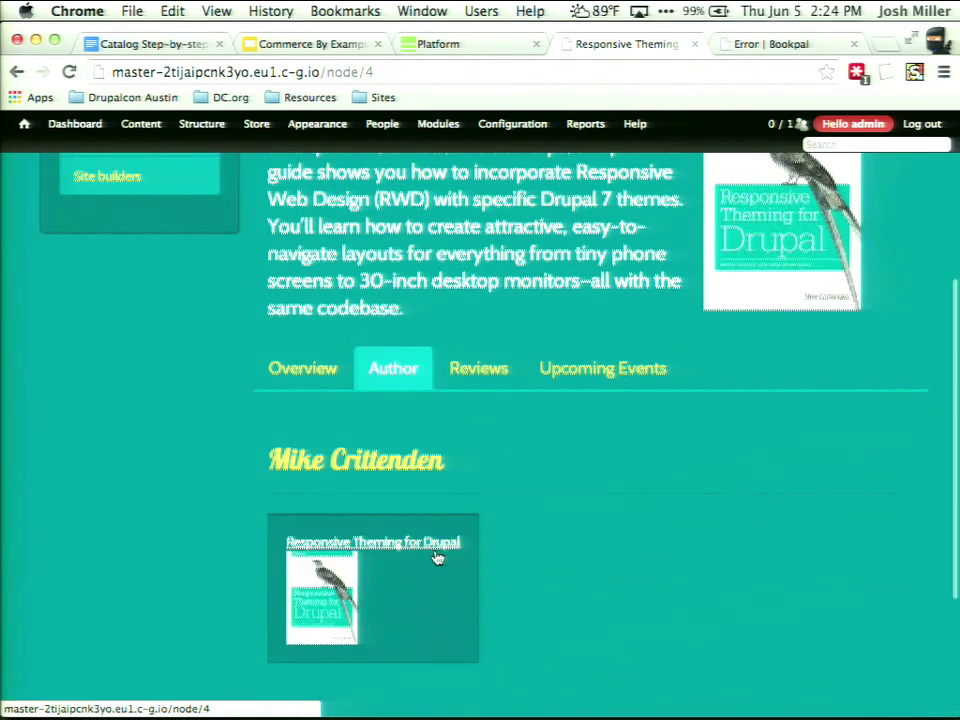
left_click(492, 381)
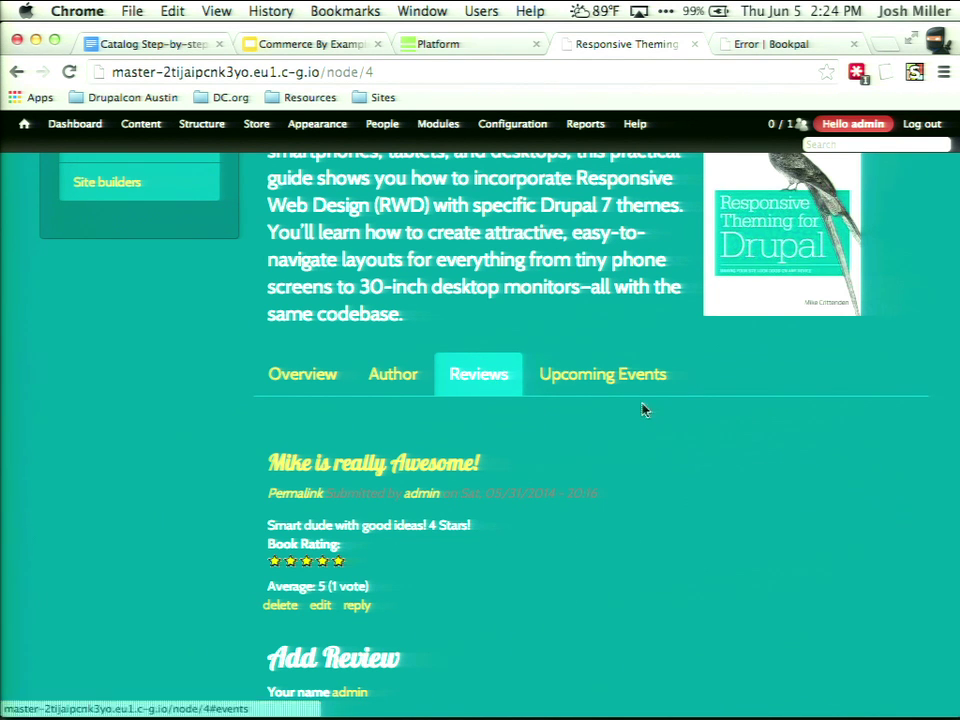
scroll(596, 426, "up", 5)
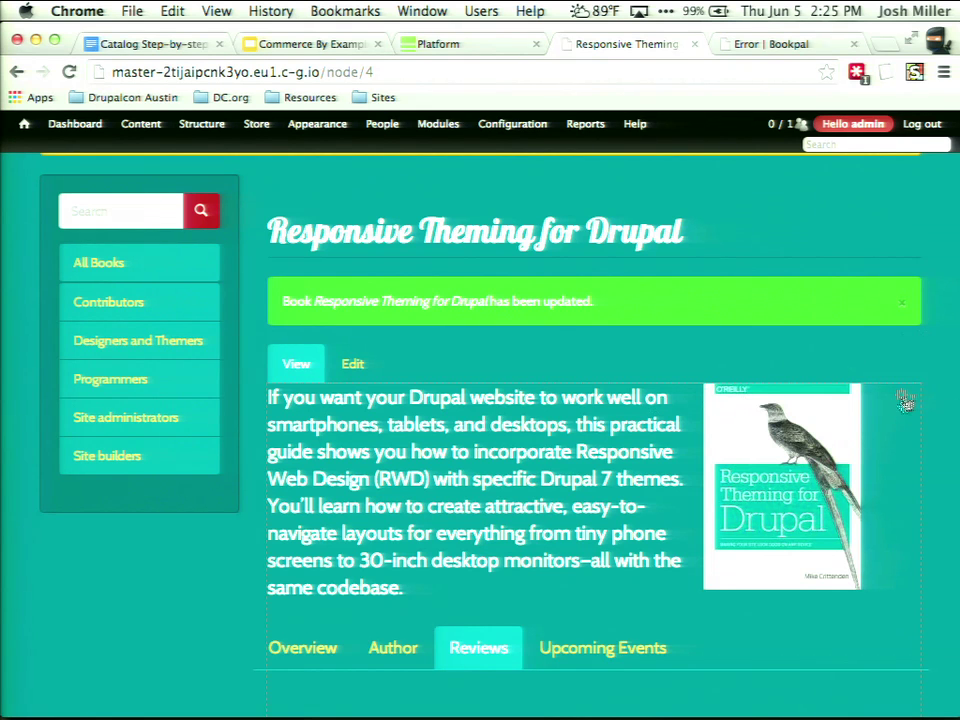
Open the content layout of the Book and Event node template panel from the book page.
left_click(883, 418)
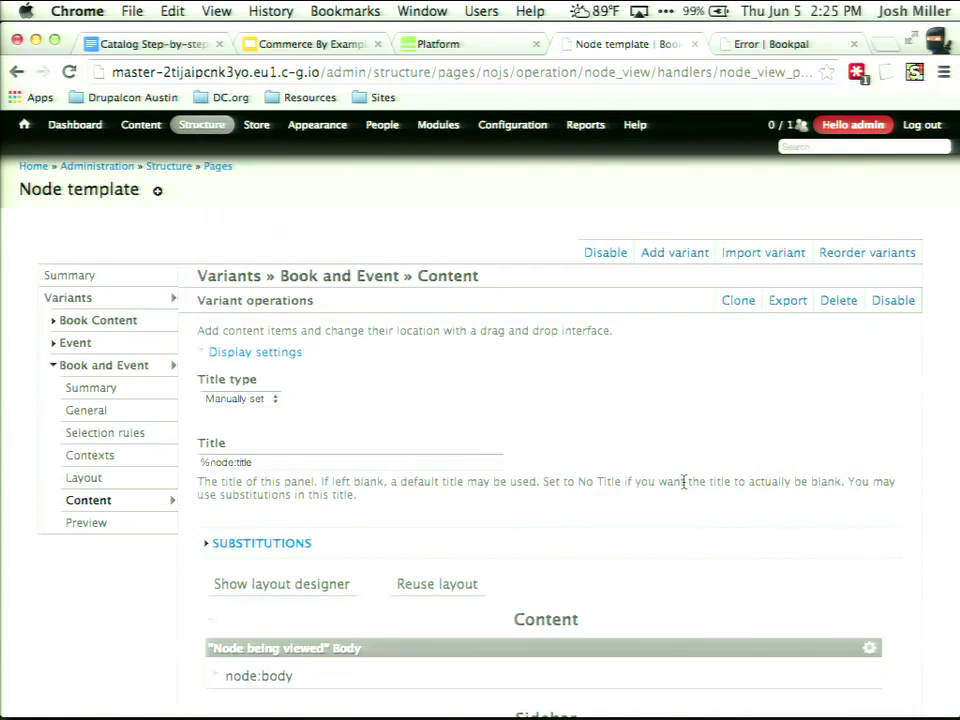
scroll(683, 485, "down", 5)
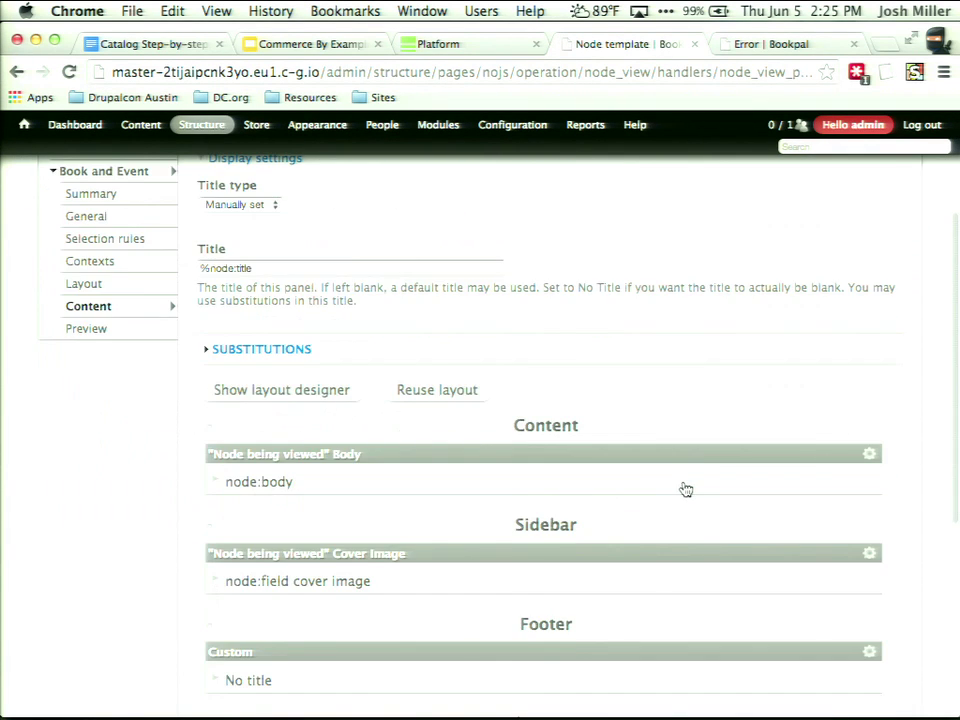
scroll(685, 488, "down", 2)
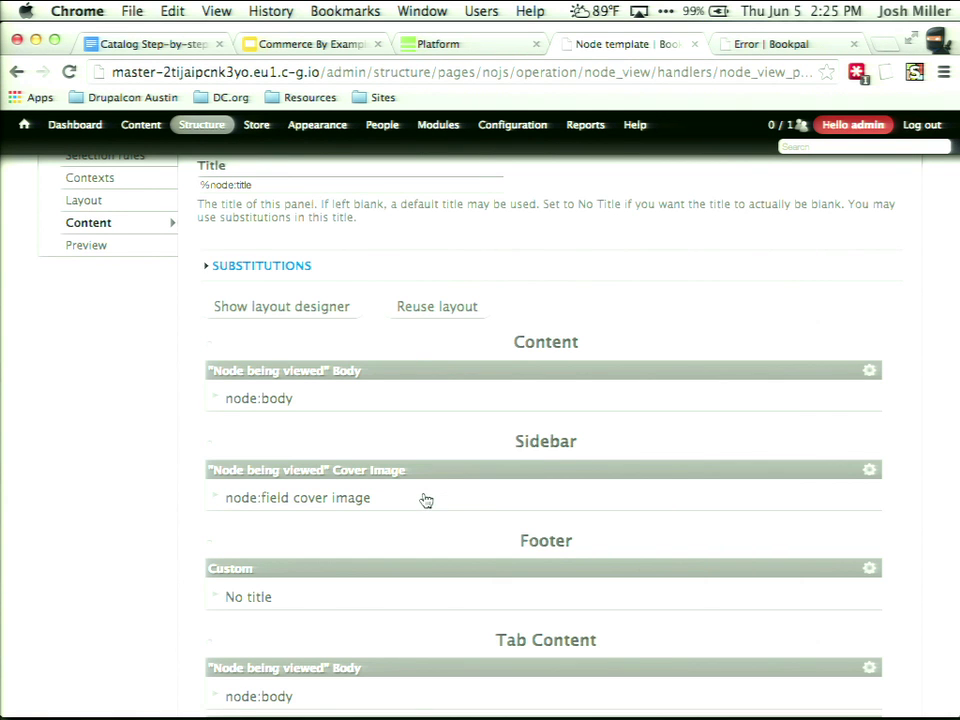
Start adding the node's Buy this book (field_buy_this_book) field as a new pane in the Sidebar region.
left_click(212, 447)
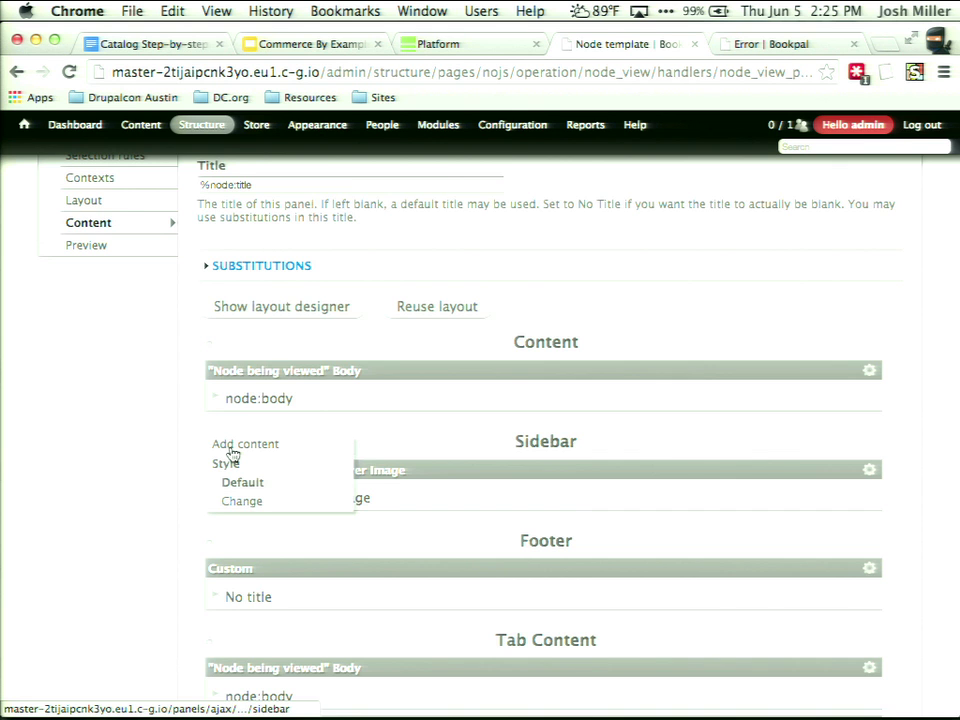
left_click(231, 450)
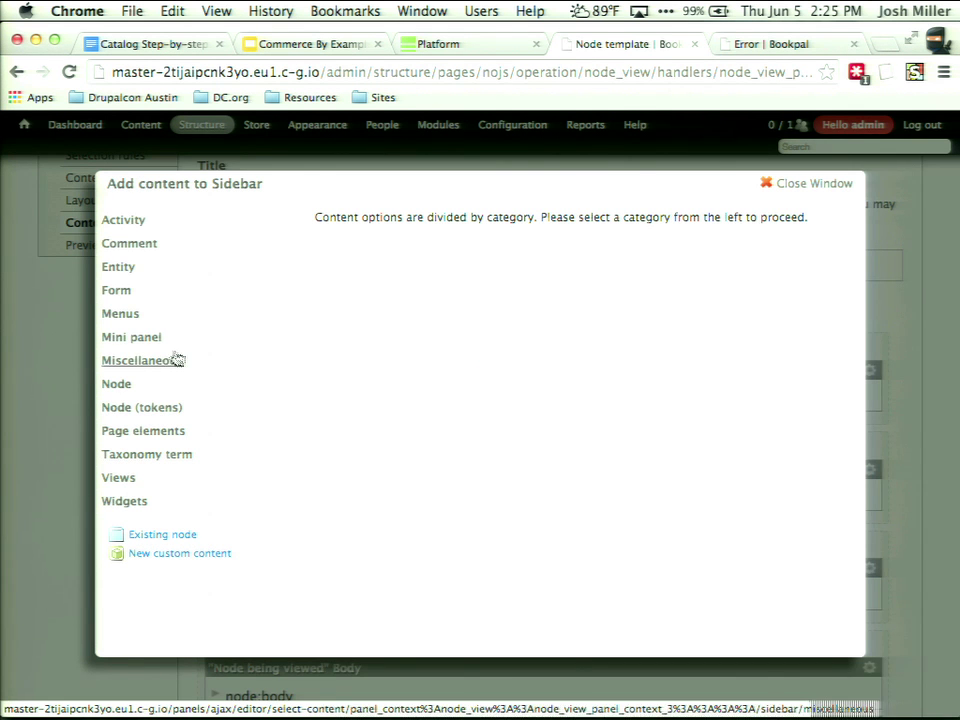
left_click(150, 387)
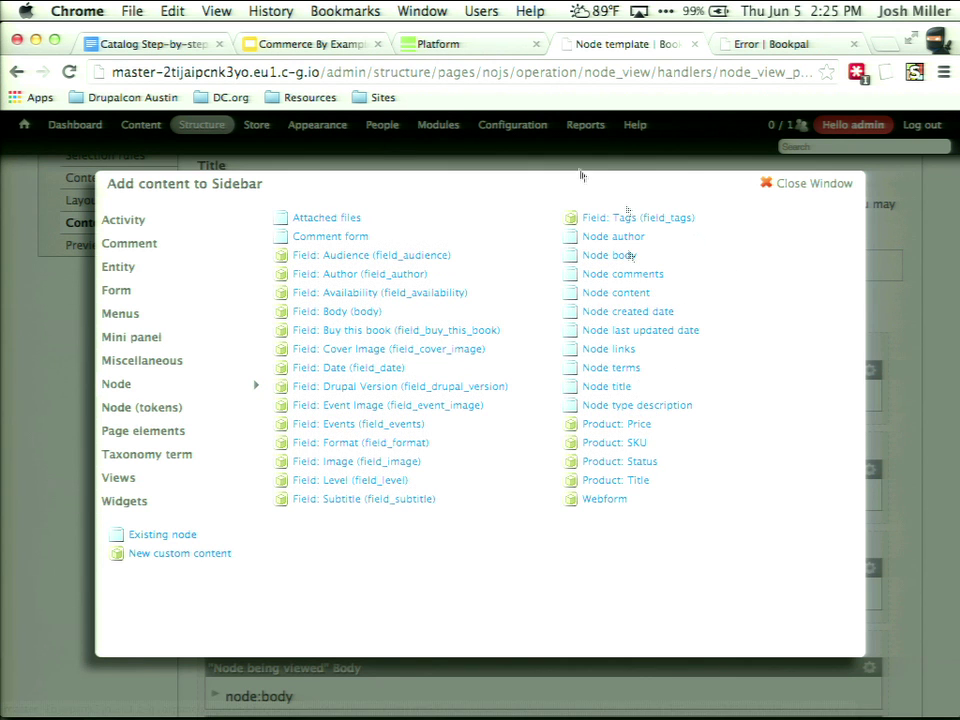
left_click(467, 335)
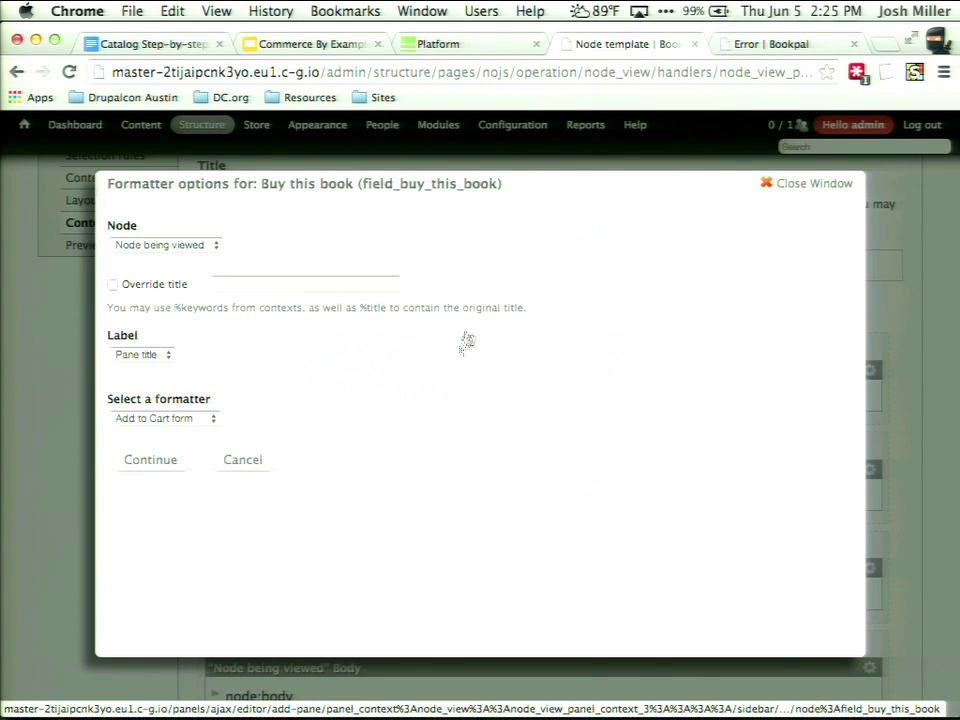
Override the pane title with a blank one, keep the Add to Cart form formatter and finish the pane with its default formatter styles.
left_click(153, 286)
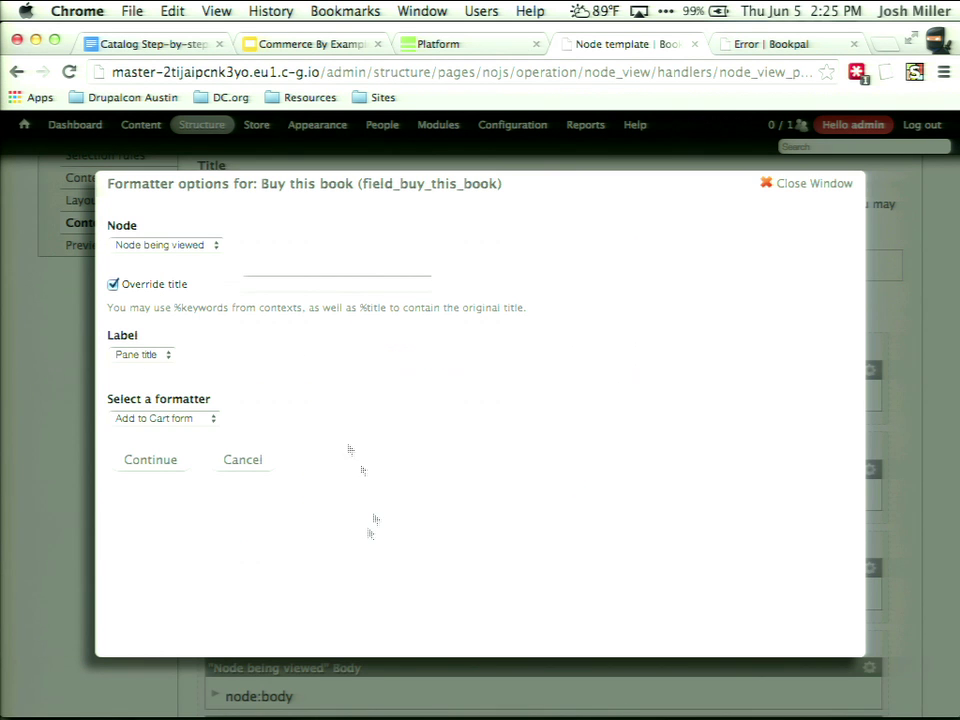
left_click(166, 420)
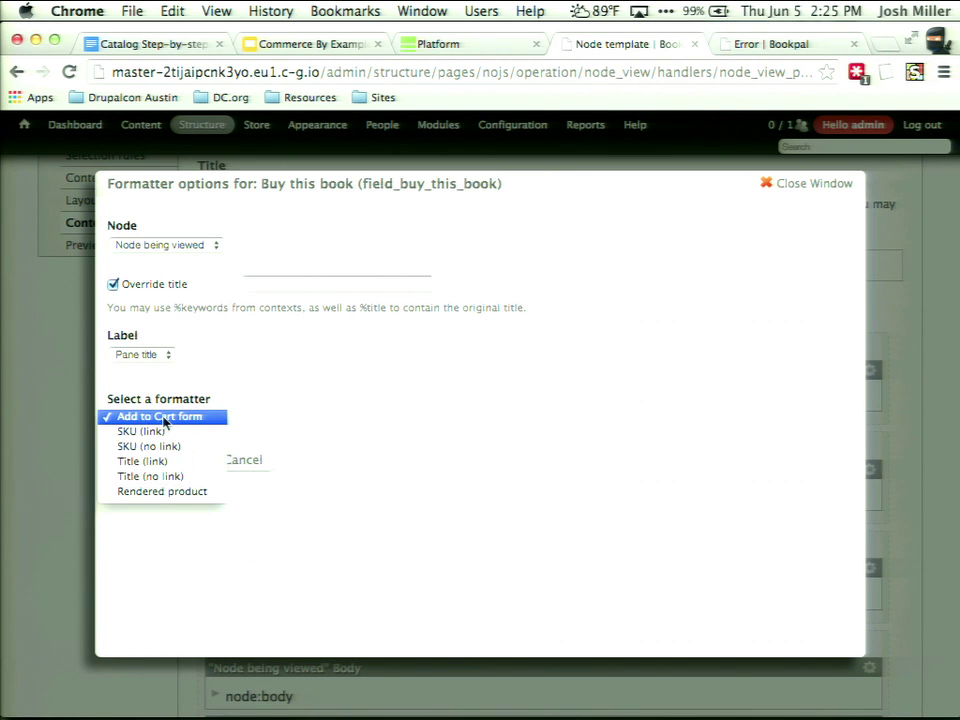
left_click(224, 419)
left_click(160, 459)
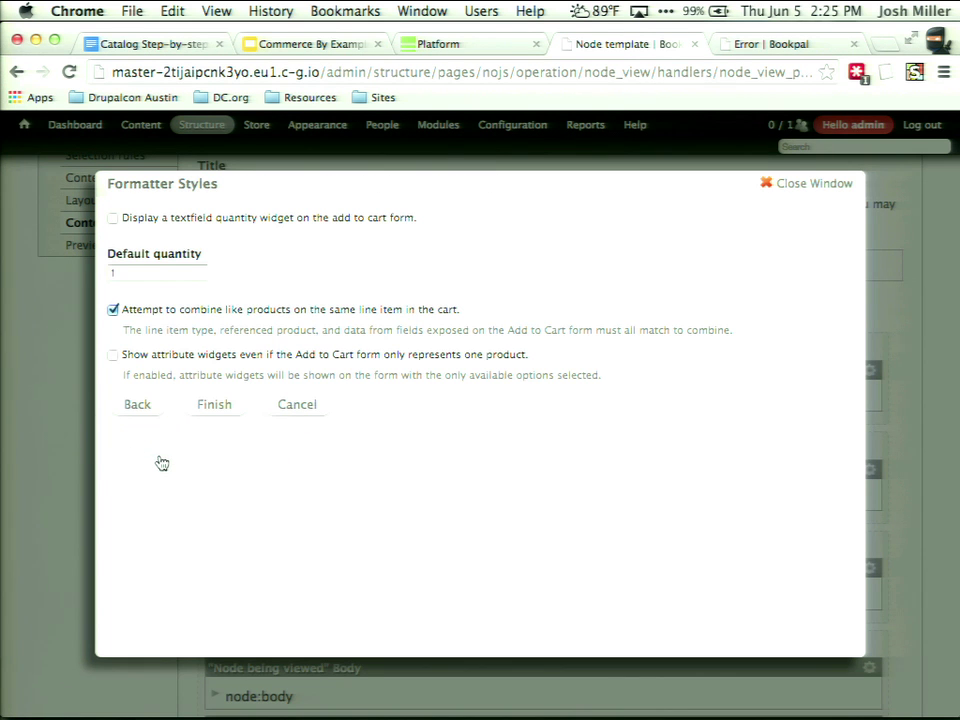
left_click(196, 412)
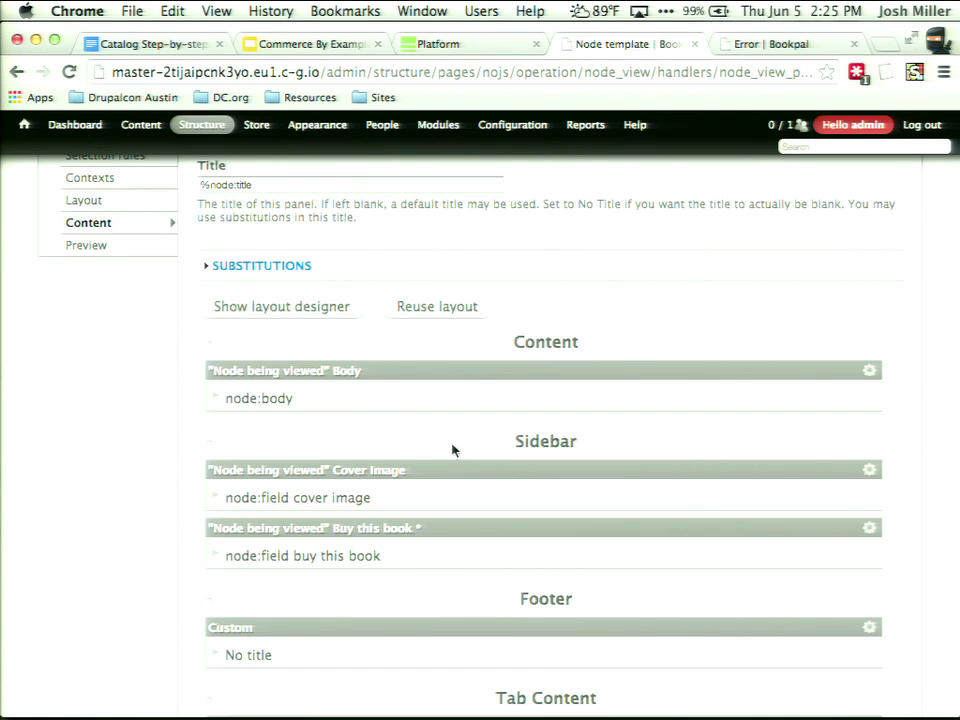
Update and save the Book and Event panel, and check the Sidebar content on the book page.
scroll(452, 450, "down", 5)
left_click(343, 640)
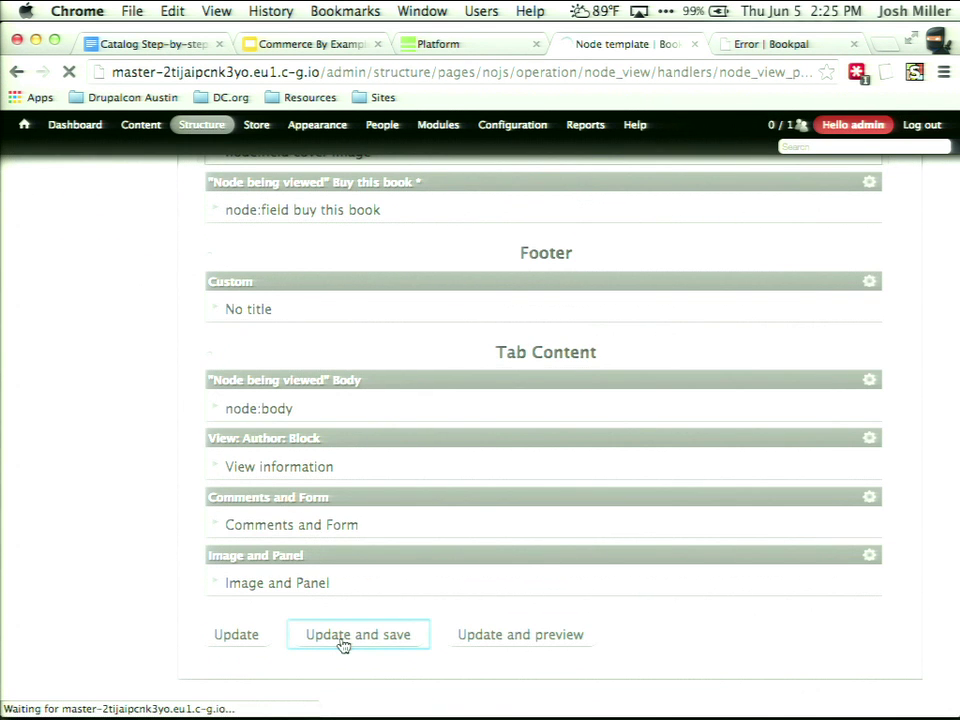
scroll(343, 645, "down", 2)
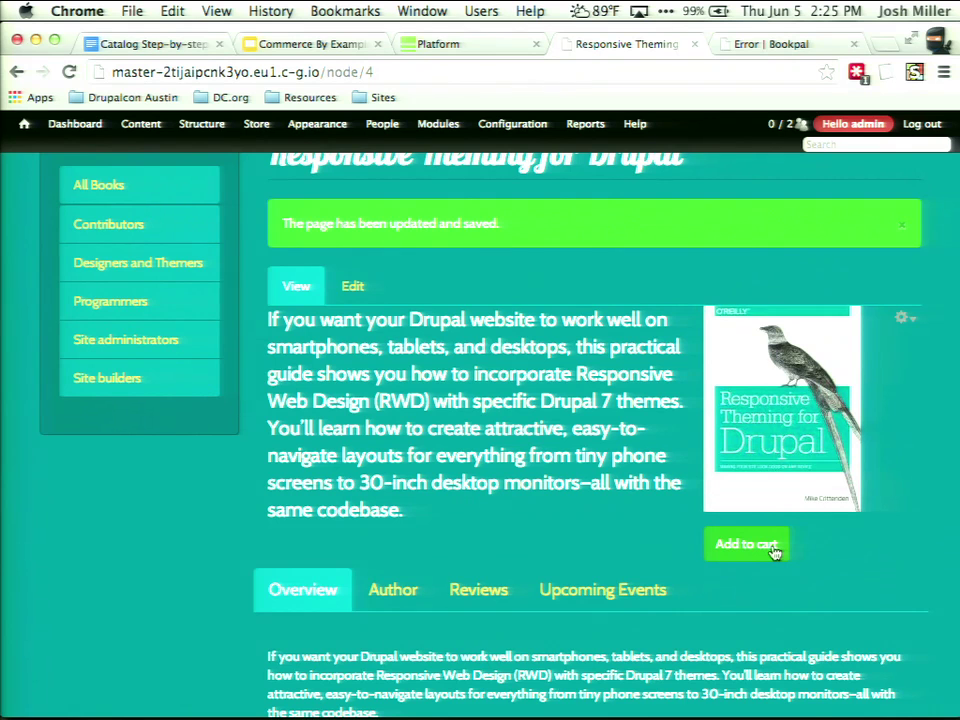
Reopen the book page's panel content and add a Product: Price pane to the Sidebar using the Full content view mode.
left_click(903, 318)
left_click(886, 340)
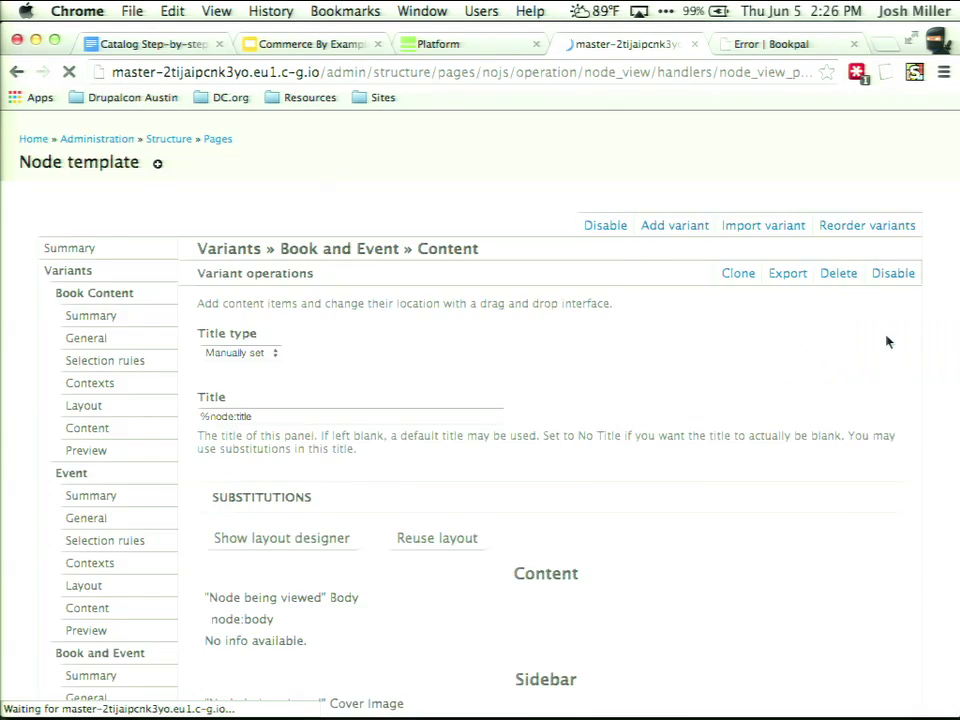
scroll(424, 558, "down", 2)
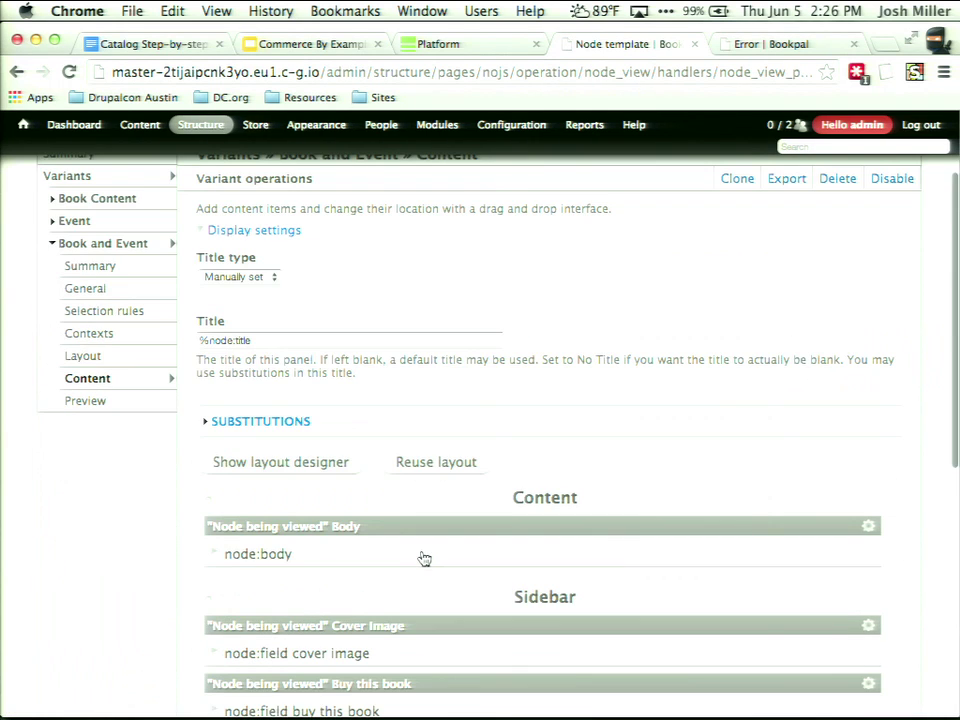
left_click(214, 599)
left_click(222, 603)
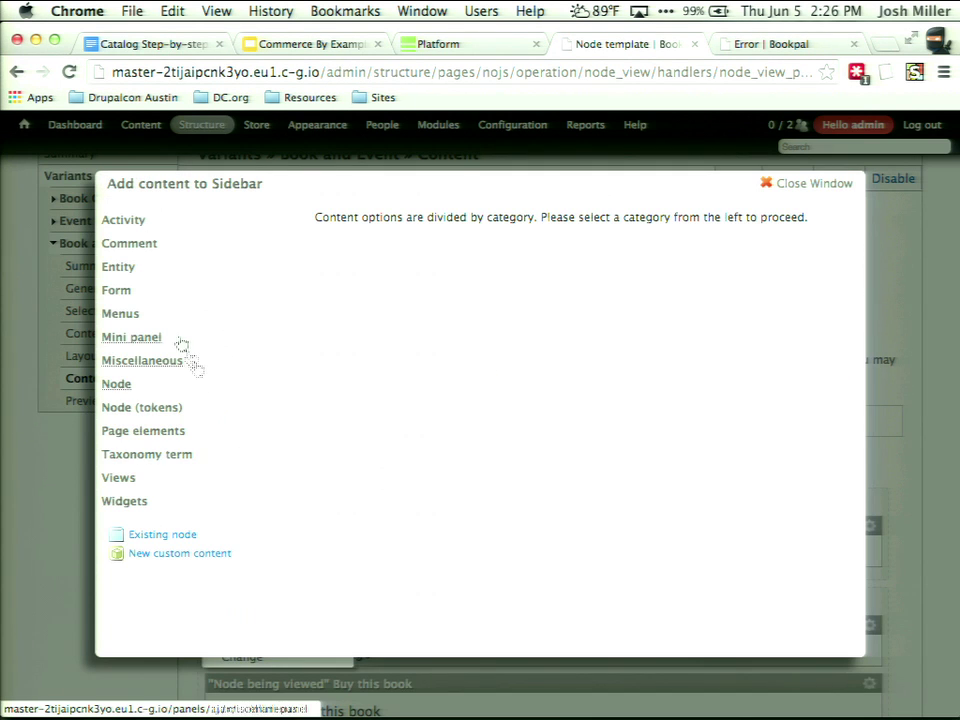
left_click(146, 392)
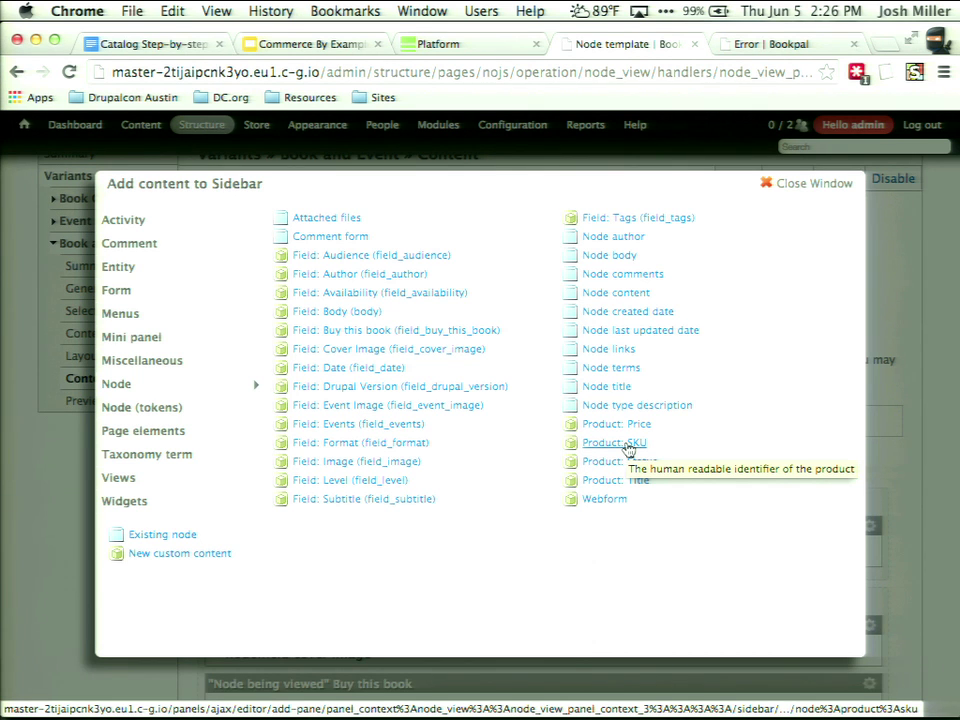
left_click(628, 449)
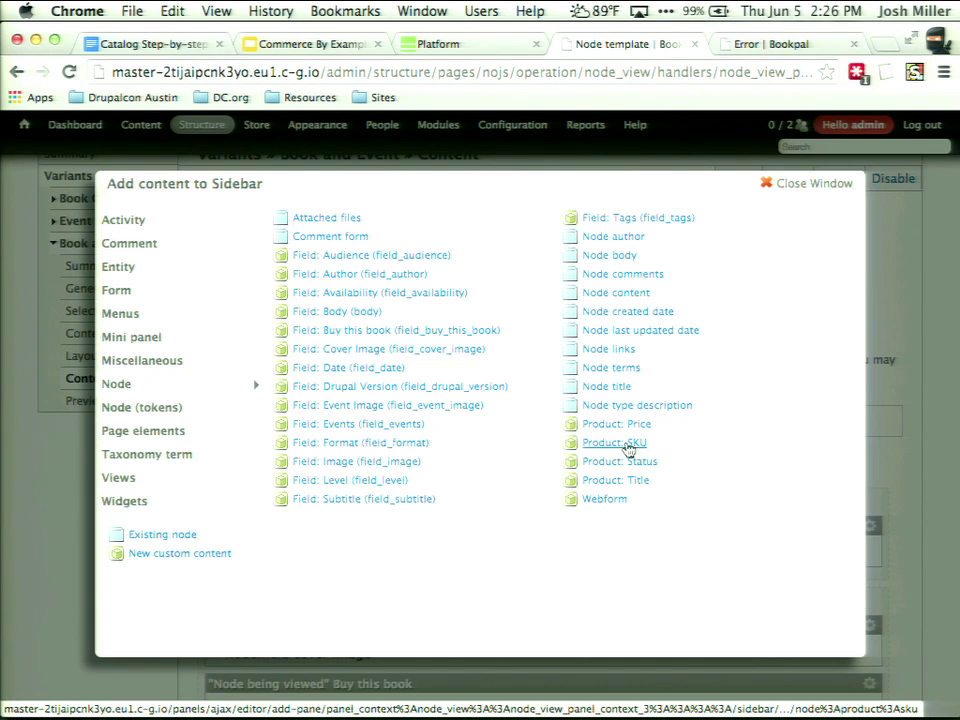
left_click(641, 428)
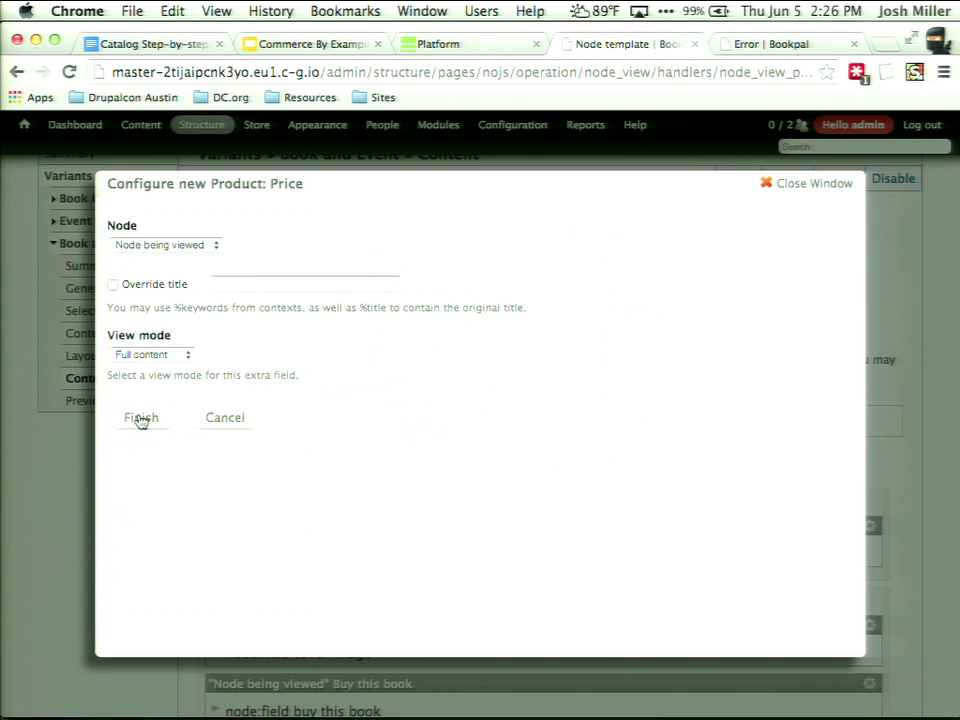
left_click(141, 419)
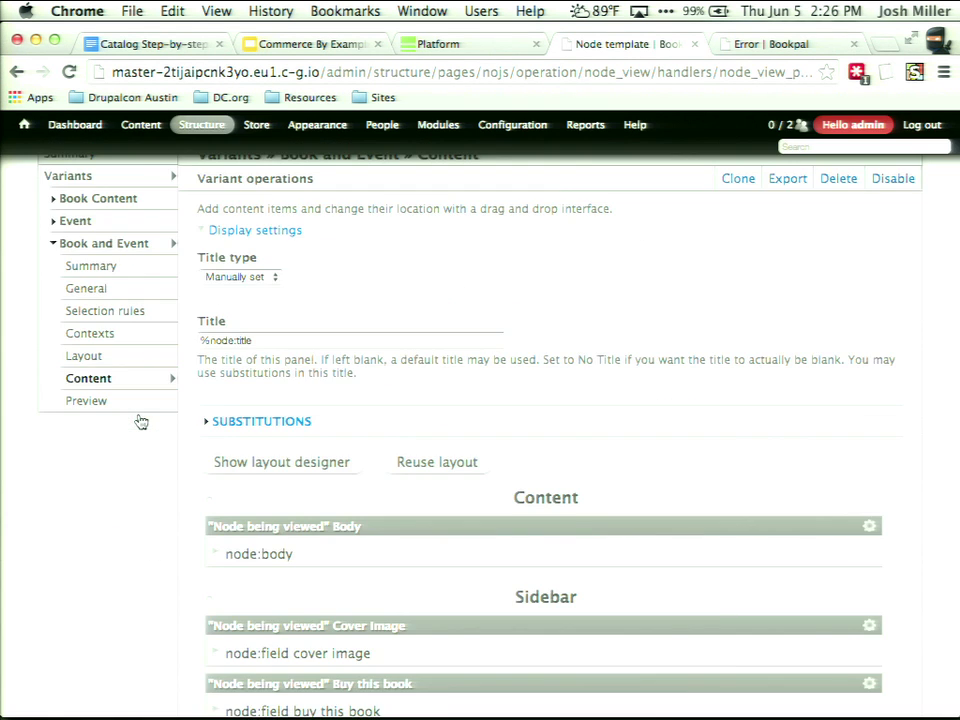
Open the CSS properties of the new Product: Price pane at its CSS class field.
scroll(141, 421, "down", 3)
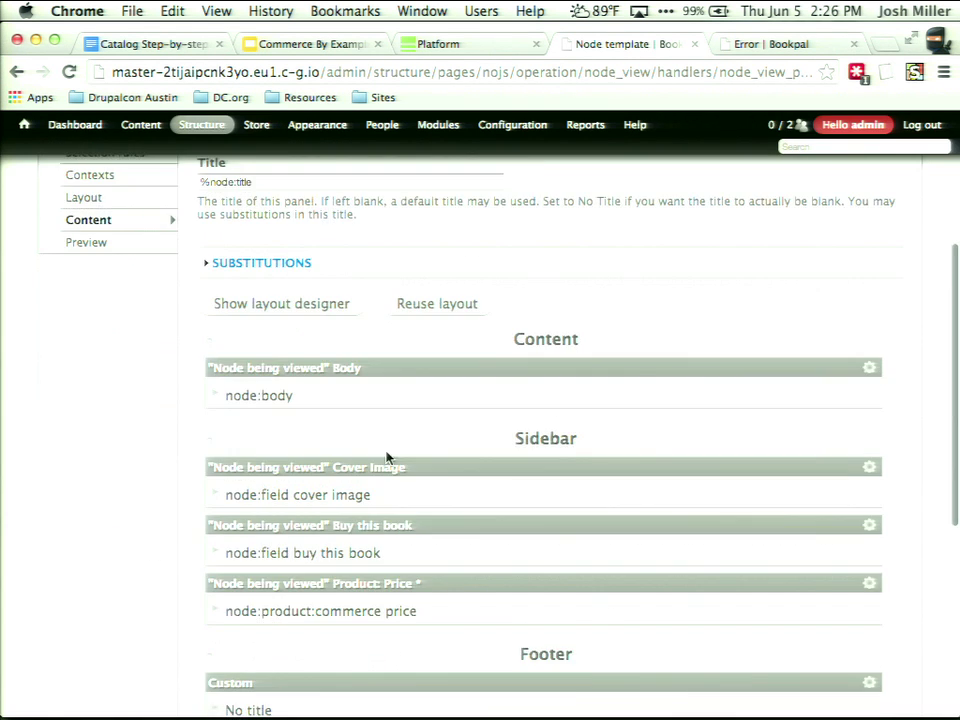
left_click(870, 587)
left_click(790, 630)
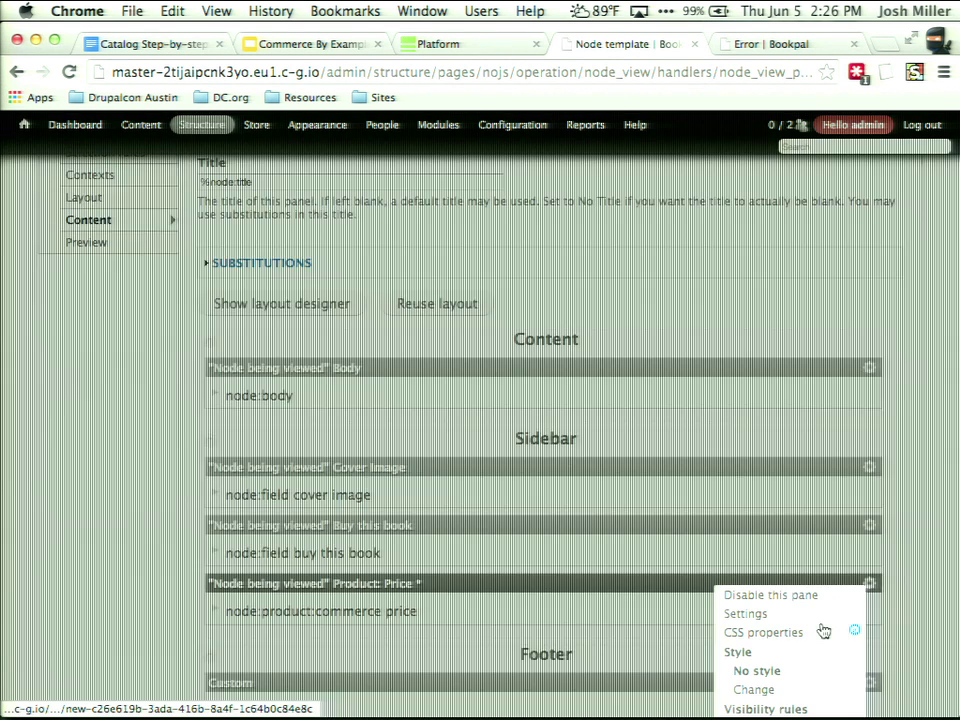
left_click(229, 334)
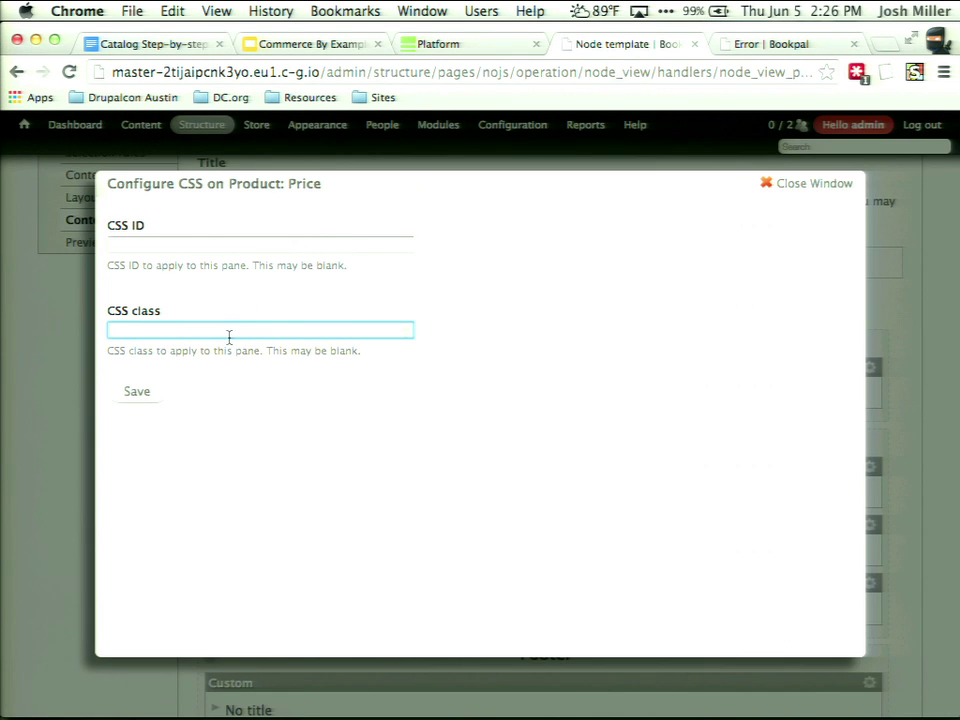
Switch to the Catalog Step-by-step document and copy the price classes "lead well well-lg text-success".
left_click(146, 44)
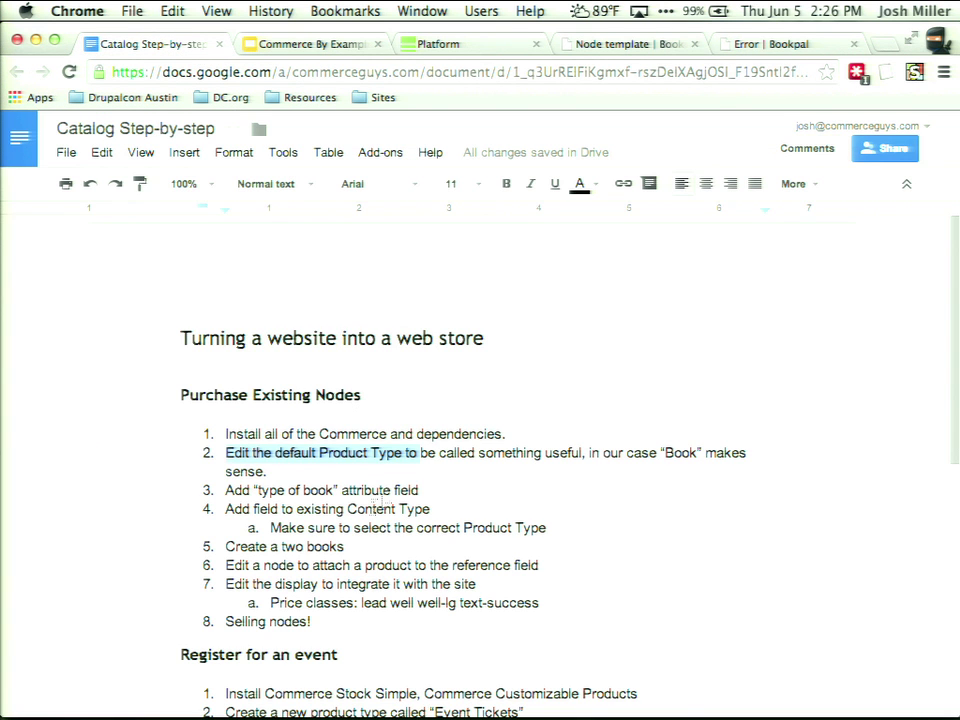
left_click(549, 602)
left_click_drag(549, 602, 360, 602)
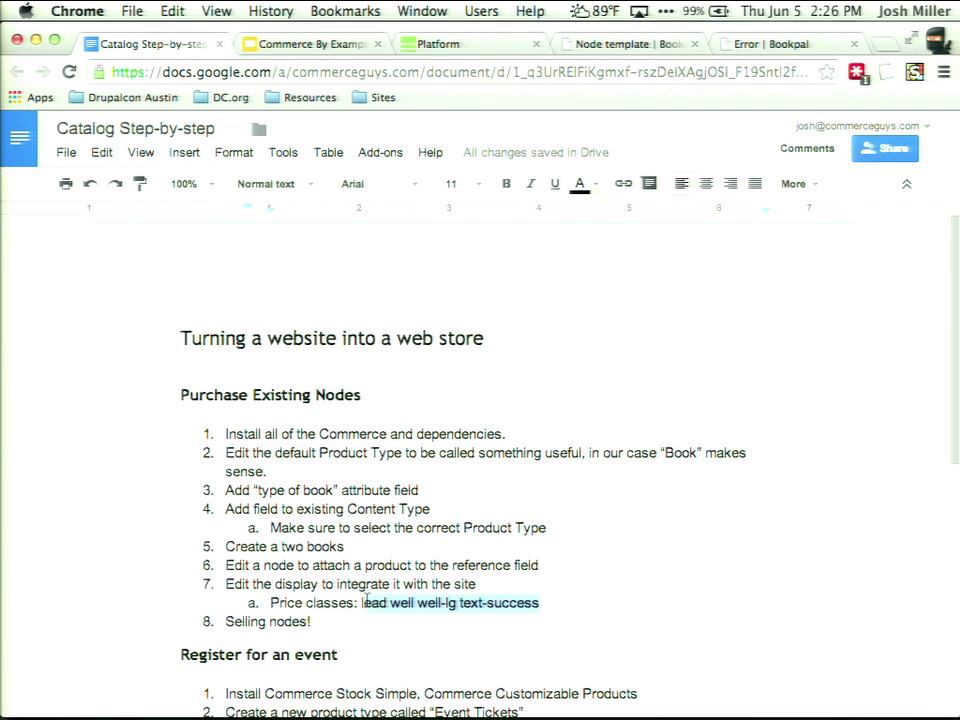
key("super+c")
Return to the Node template and save "lead well well-lg text-success" as the Product: Price pane's CSS class.
left_click(581, 46)
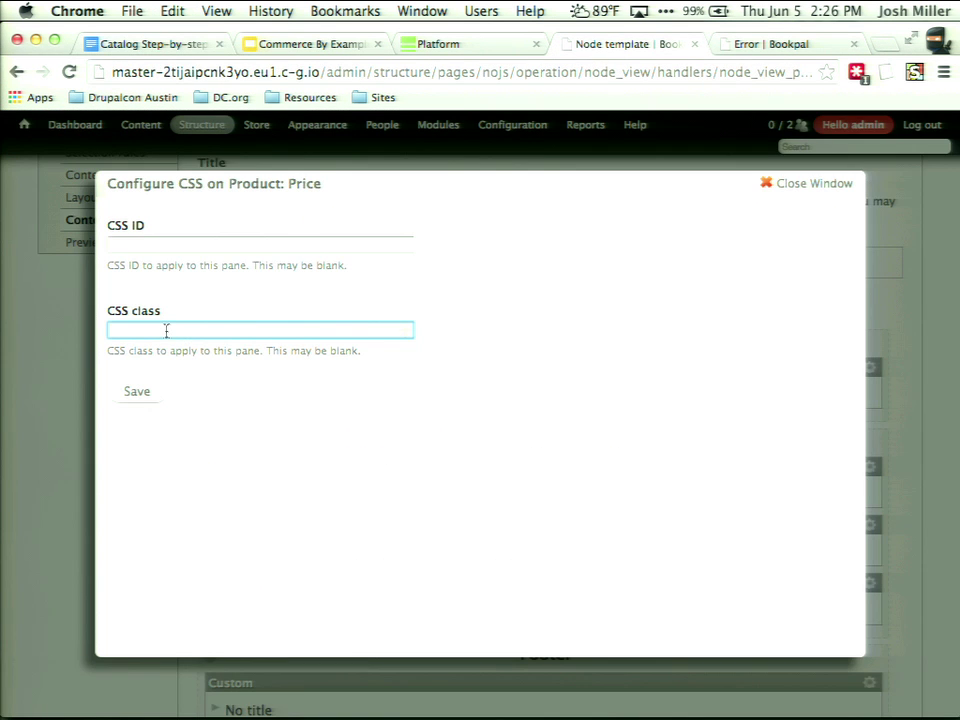
key("super+v")
left_click(253, 330)
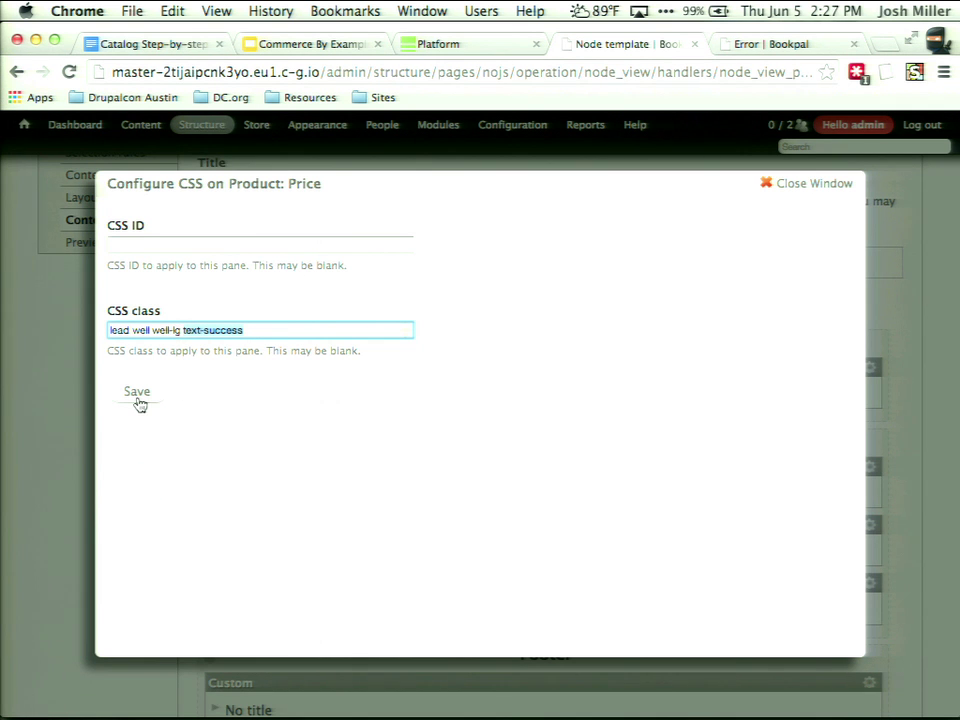
left_click(137, 396)
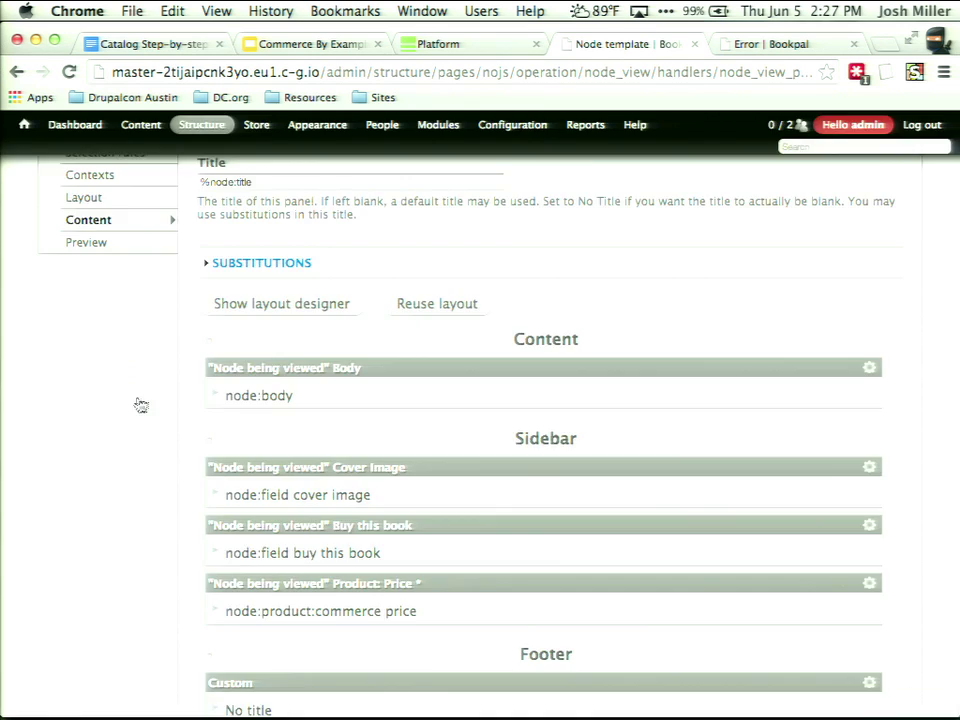
Update and save the panel, and add Responsive Theming for Drupal to the cart from its book page.
scroll(141, 405, "down", 5)
left_click(352, 640)
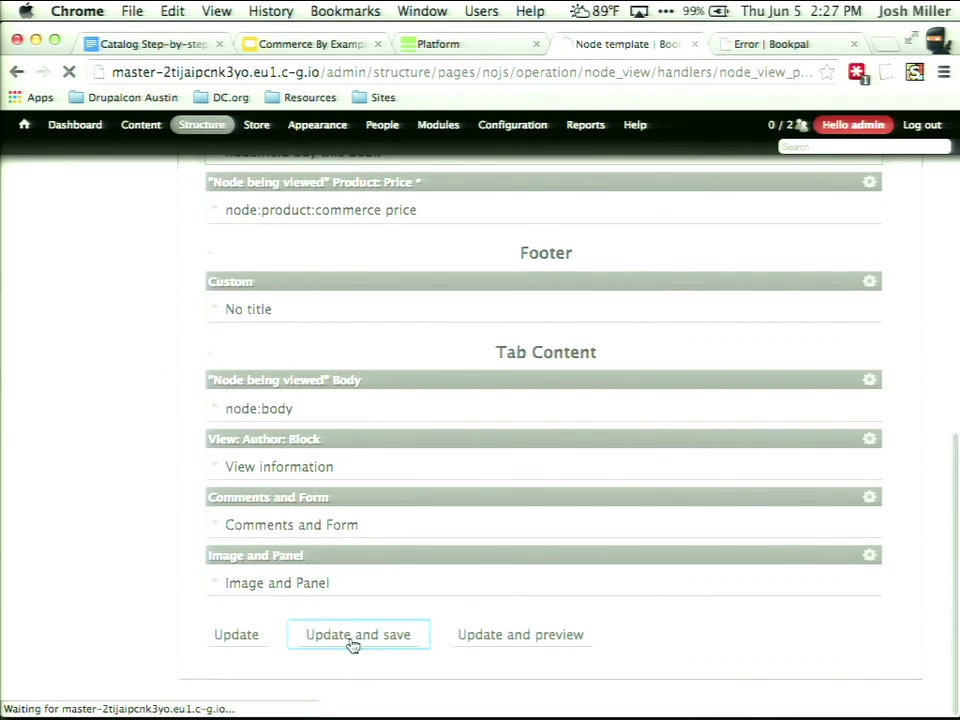
scroll(766, 505, "down", 3)
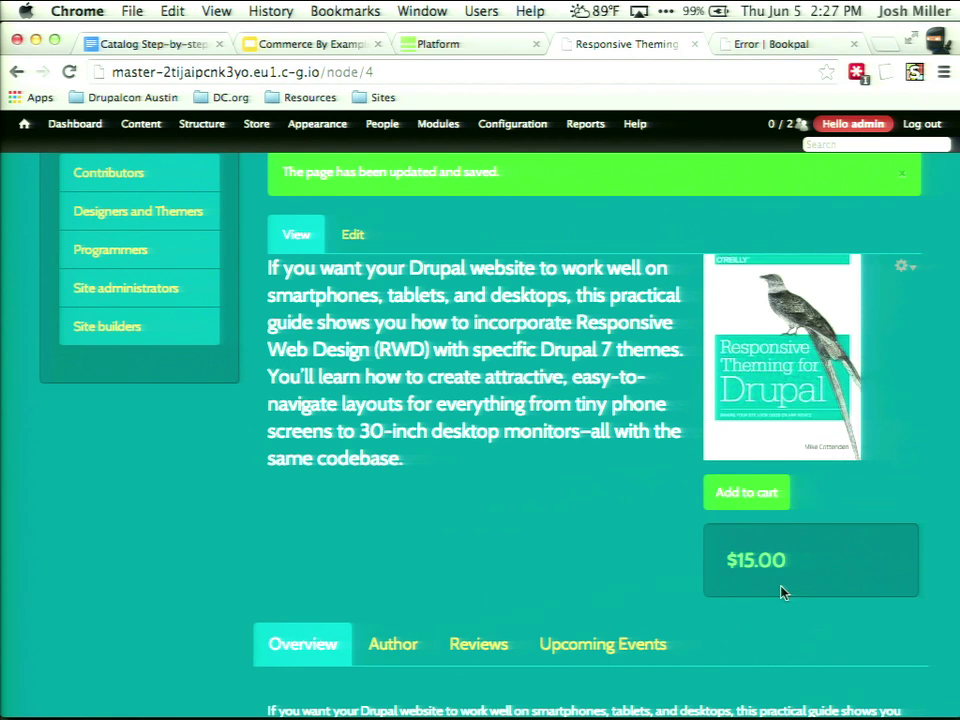
left_click(754, 491)
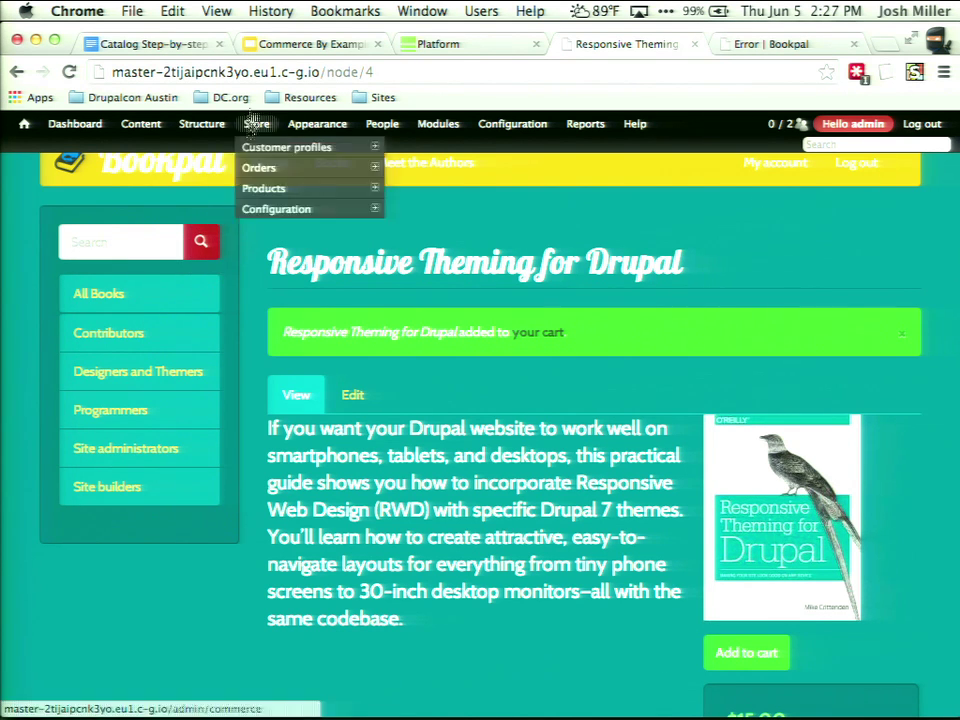
Open the site's block administration and assign the disabled Shopping cart block to the Primary region.
mouse_move(203, 124)
left_click(213, 150)
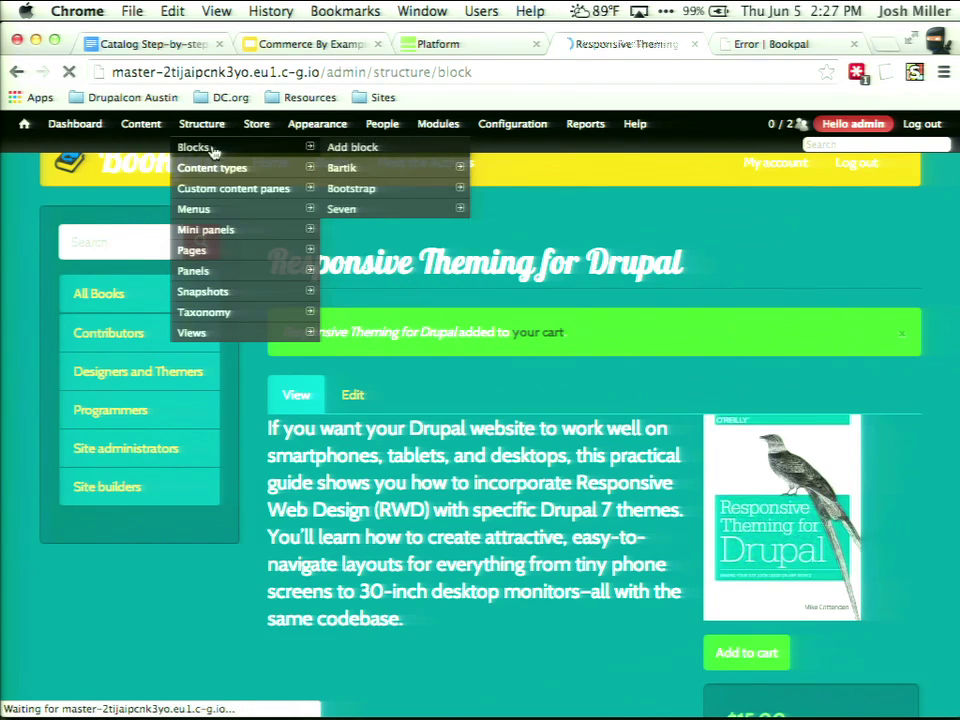
scroll(213, 150, "down", 20)
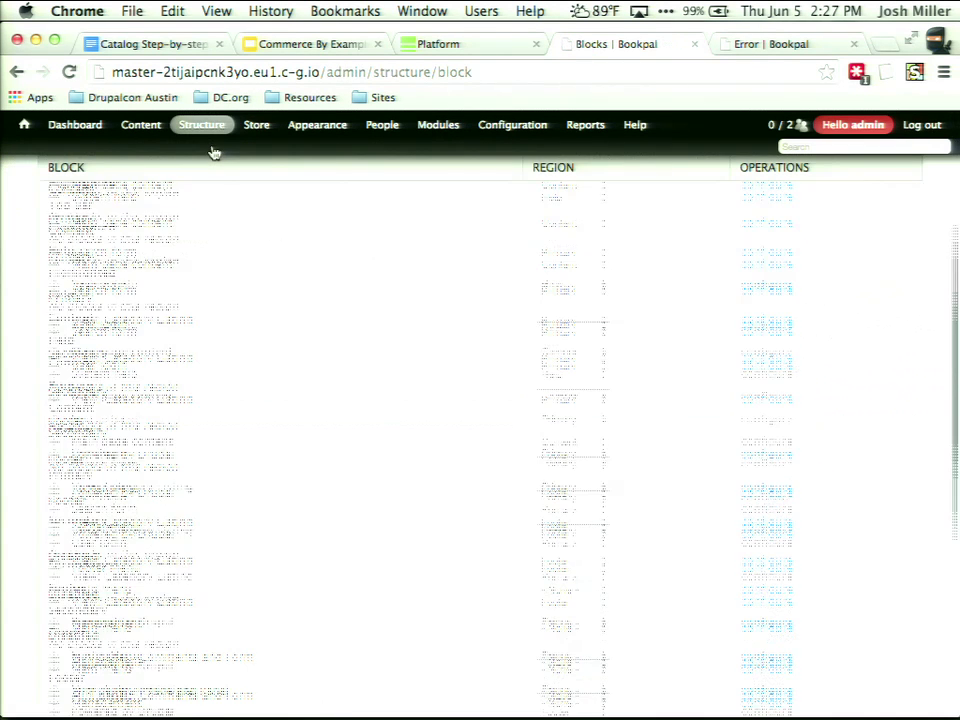
scroll(252, 347, "down", 3)
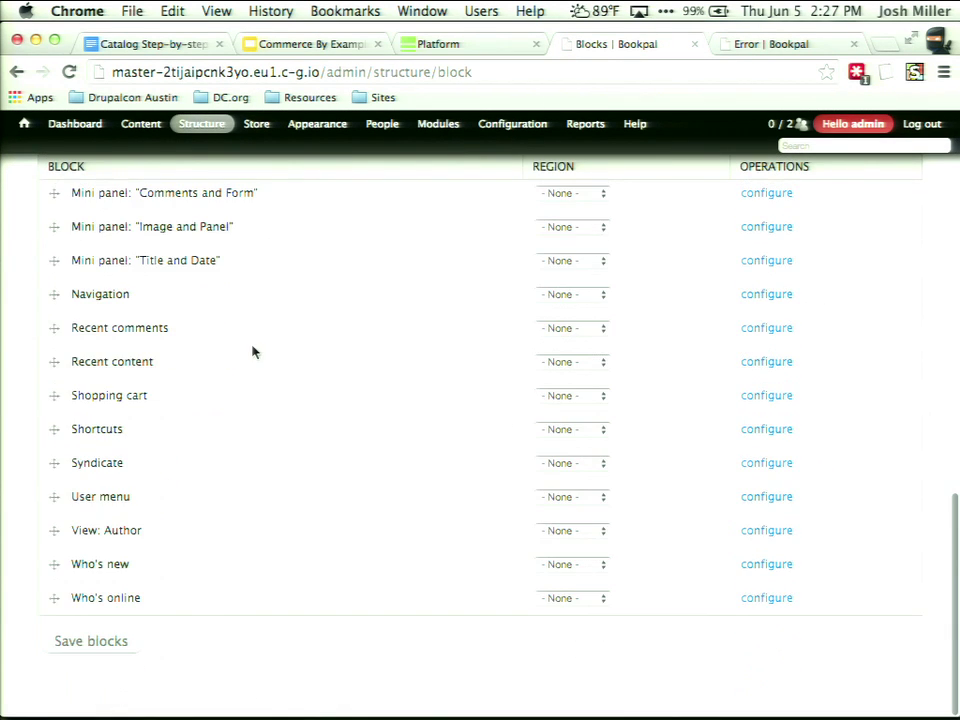
scroll(252, 350, "up", 4)
scroll(254, 352, "down", 1)
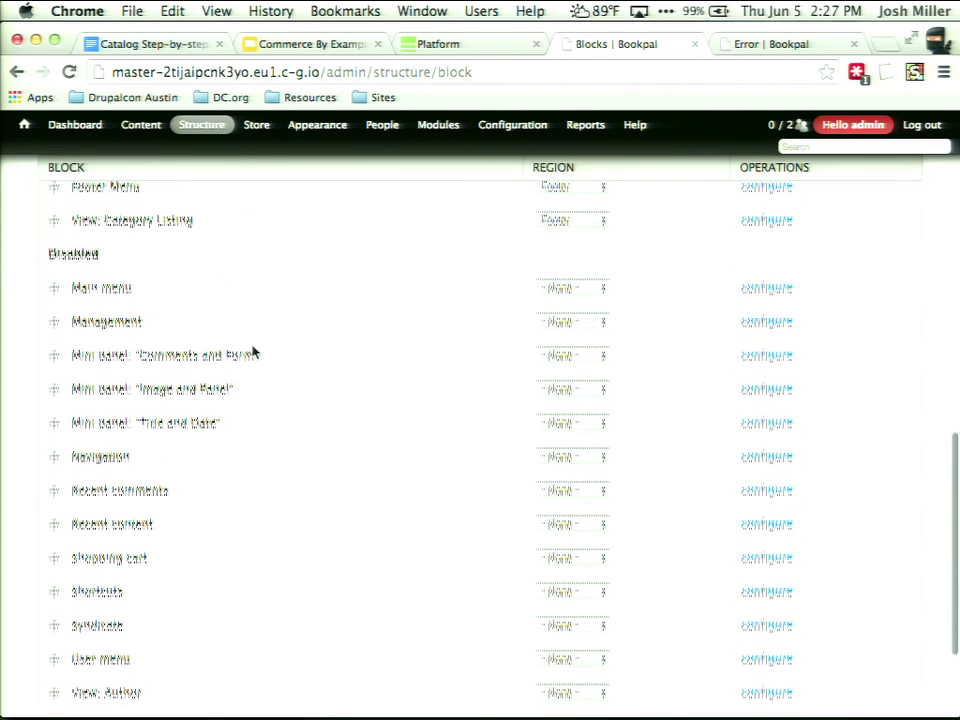
scroll(253, 352, "down", 3)
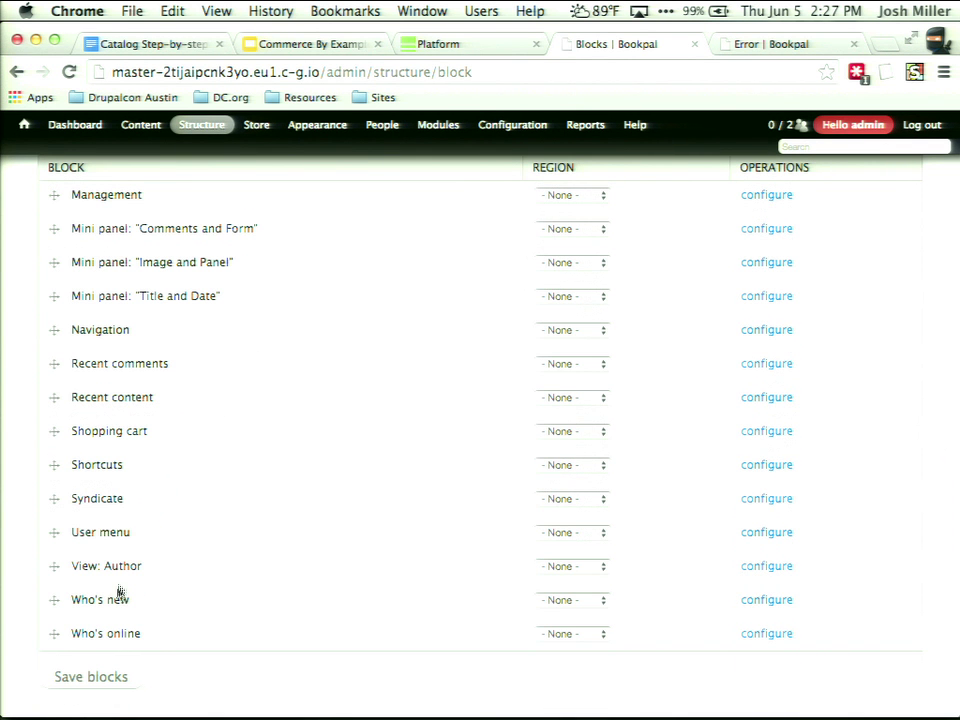
left_click(583, 435)
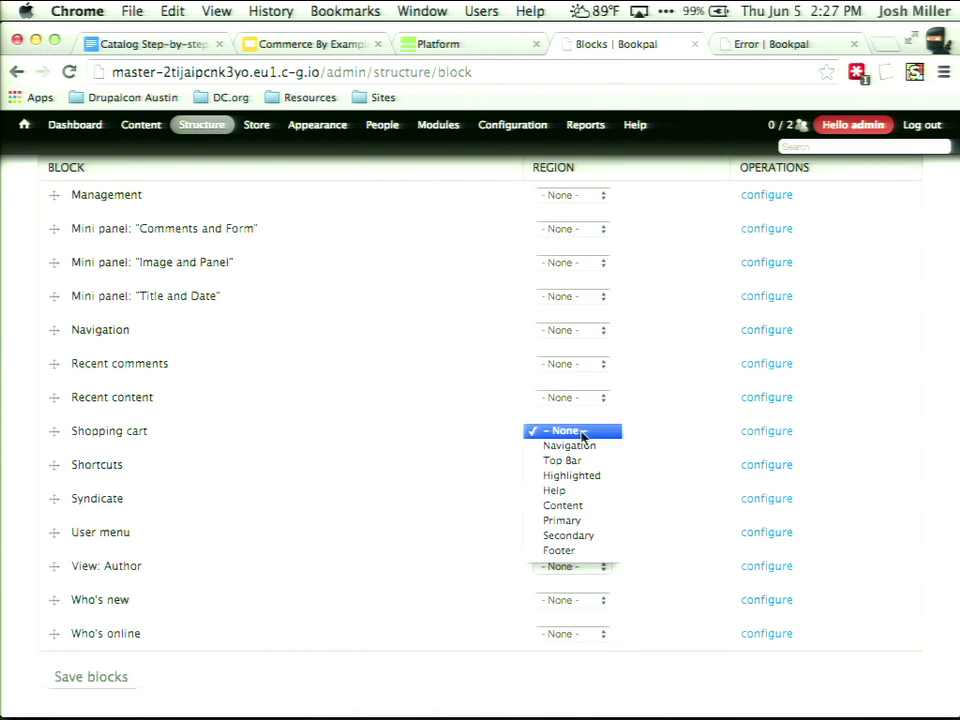
left_click(570, 520)
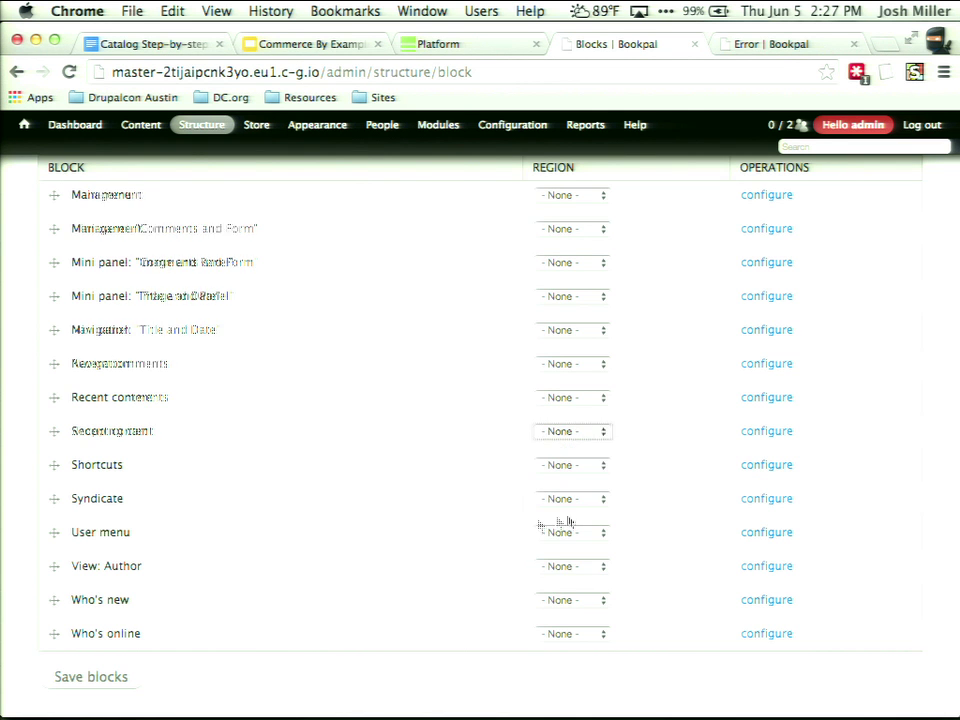
Save the block layout and open the site's Books page to check the shopping cart block.
scroll(377, 518, "down", 1)
left_click(60, 641)
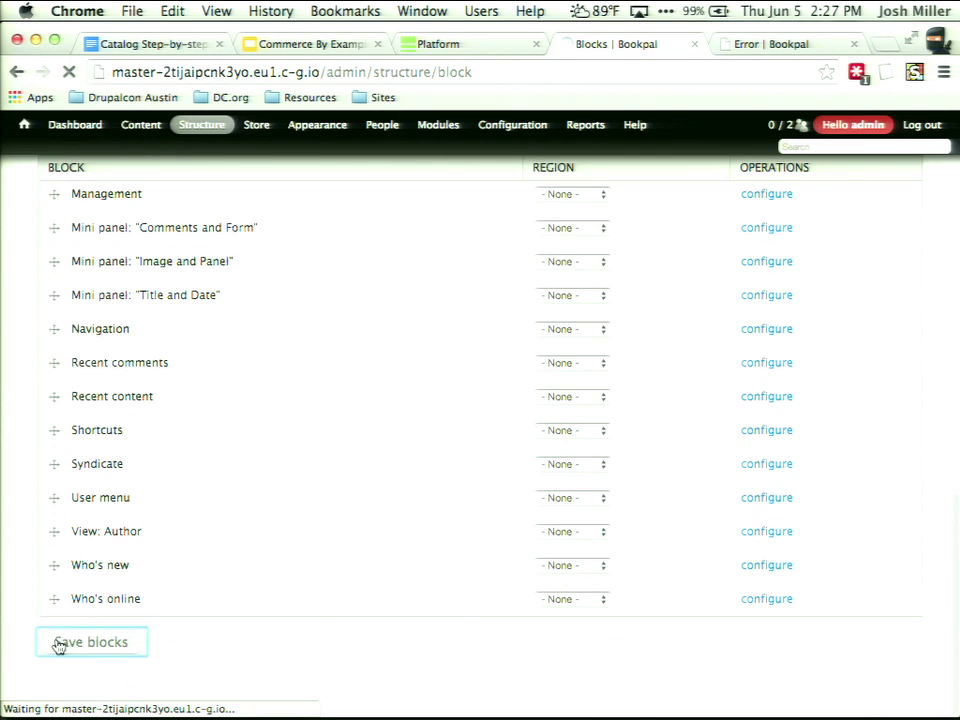
left_click(33, 166)
left_click(321, 173)
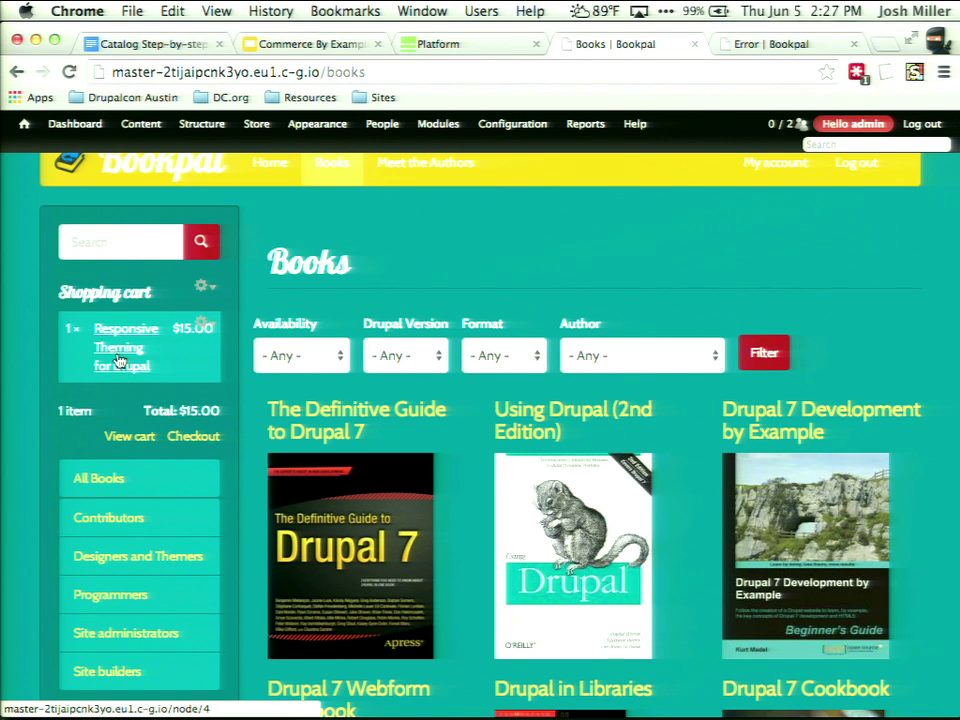
Check out the cart, fill in the billing information with the customer's full name and address, and continue to the order review.
left_click(195, 437)
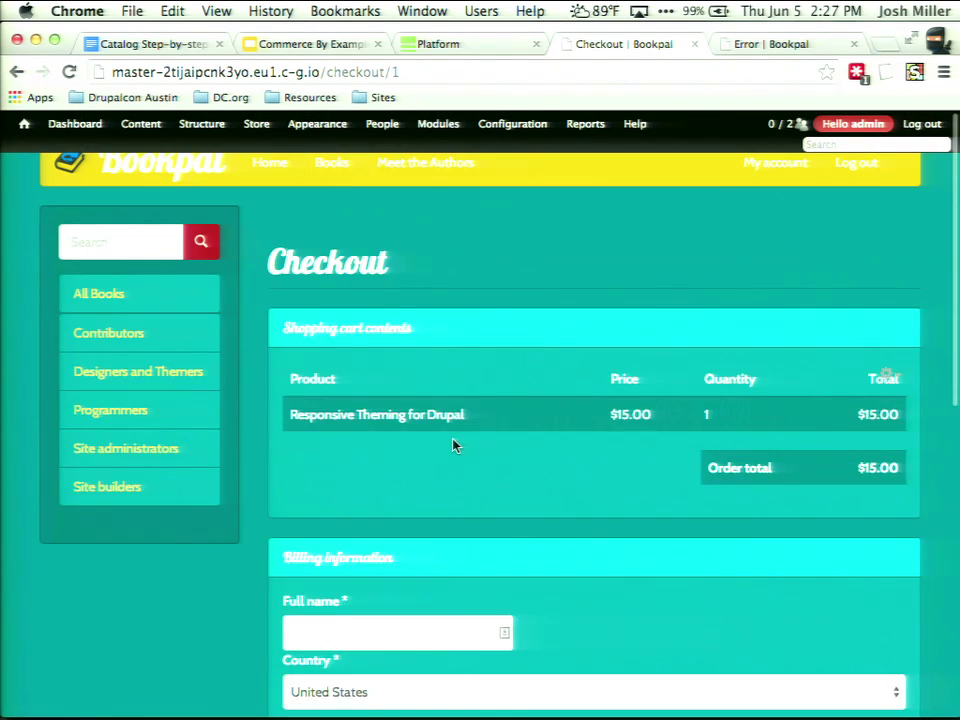
scroll(453, 445, "down", 3)
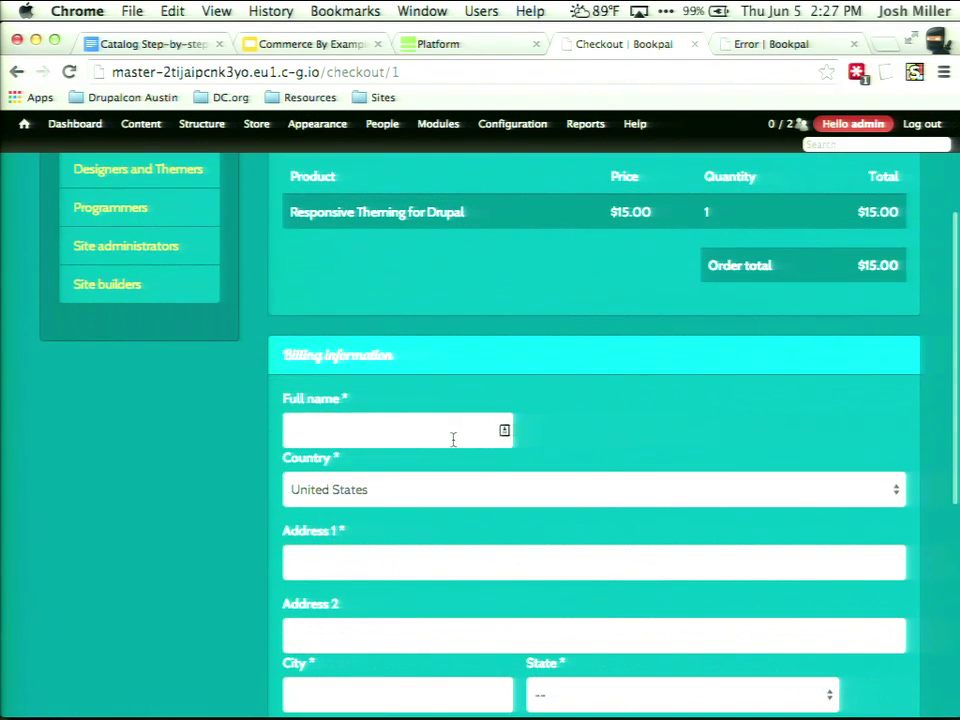
left_click(453, 438)
left_click(448, 484)
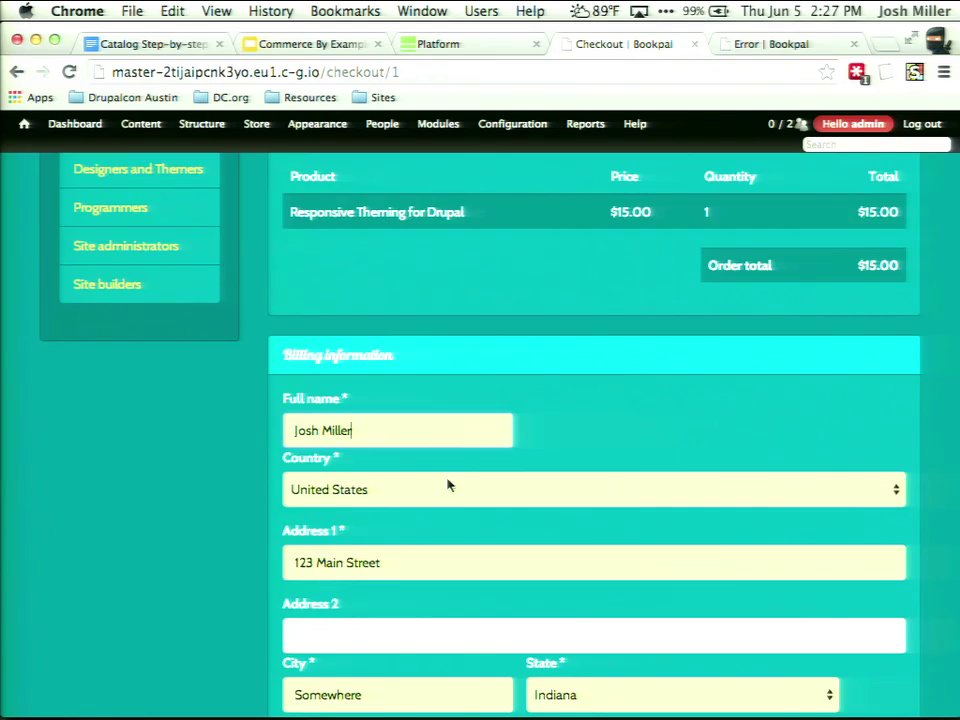
scroll(449, 485, "down", 4)
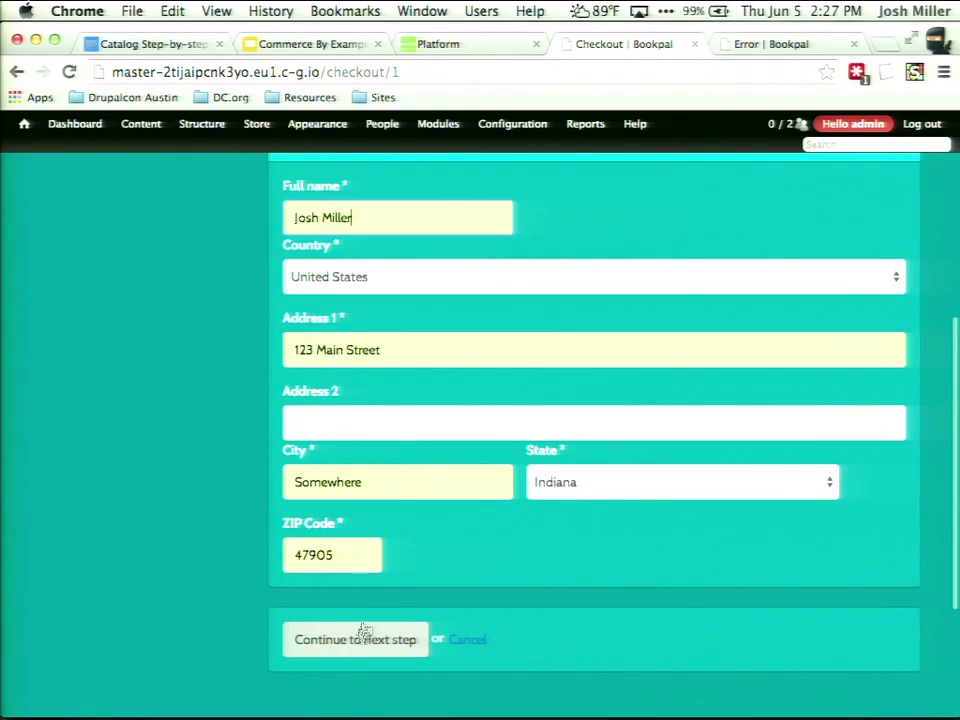
left_click(358, 640)
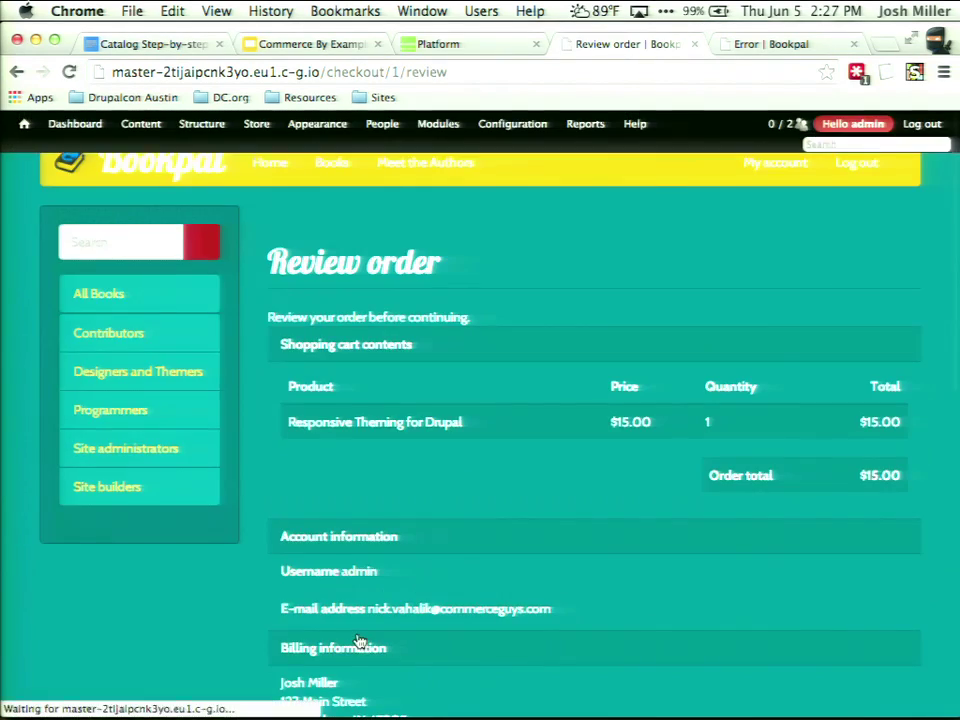
Review the order details and complete the checkout with the Example payment method.
scroll(360, 641, "down", 10)
scroll(358, 640, "up", 3)
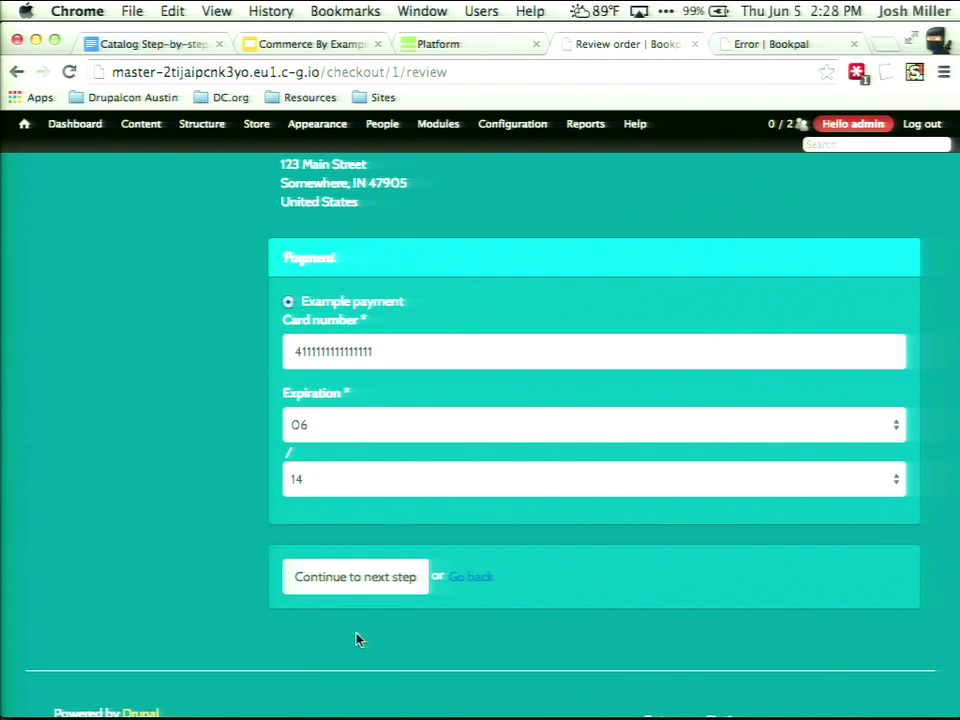
left_click(382, 574)
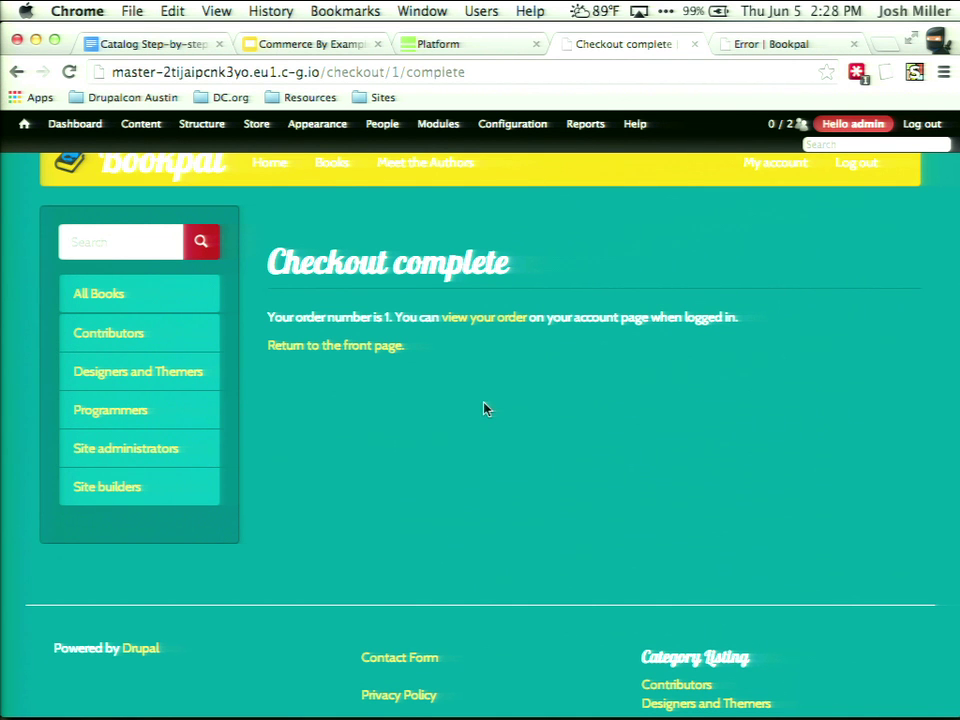
Present the Demo 4: Event Registration slide of Commerce By Example full screen, and return to the Bookpal site, closing the error page.
left_click(318, 44)
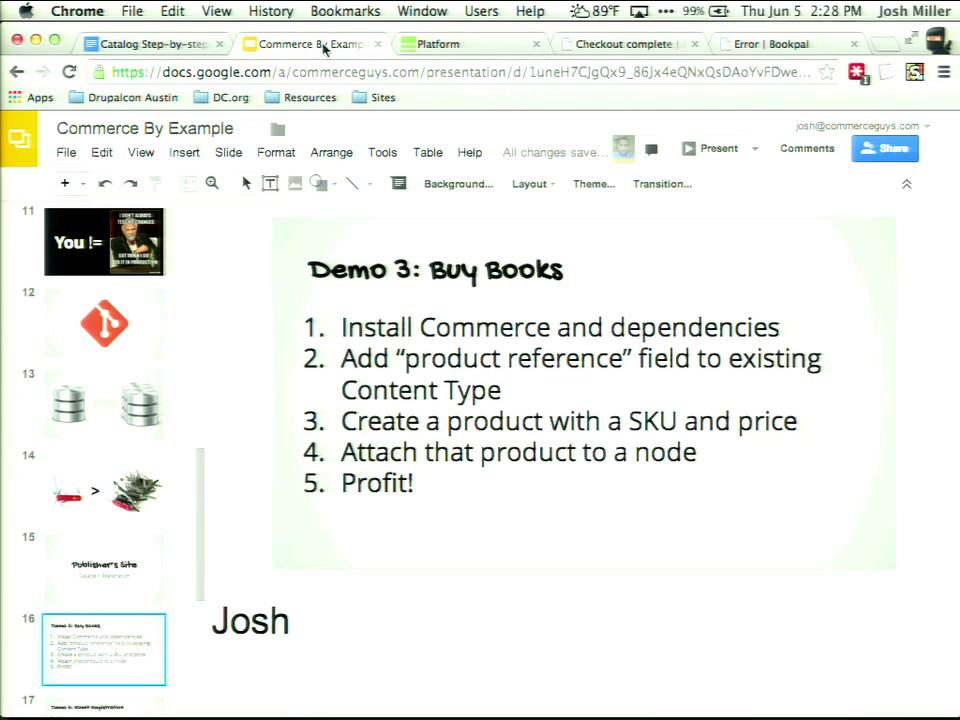
scroll(100, 548, "down", 2)
left_click(105, 603)
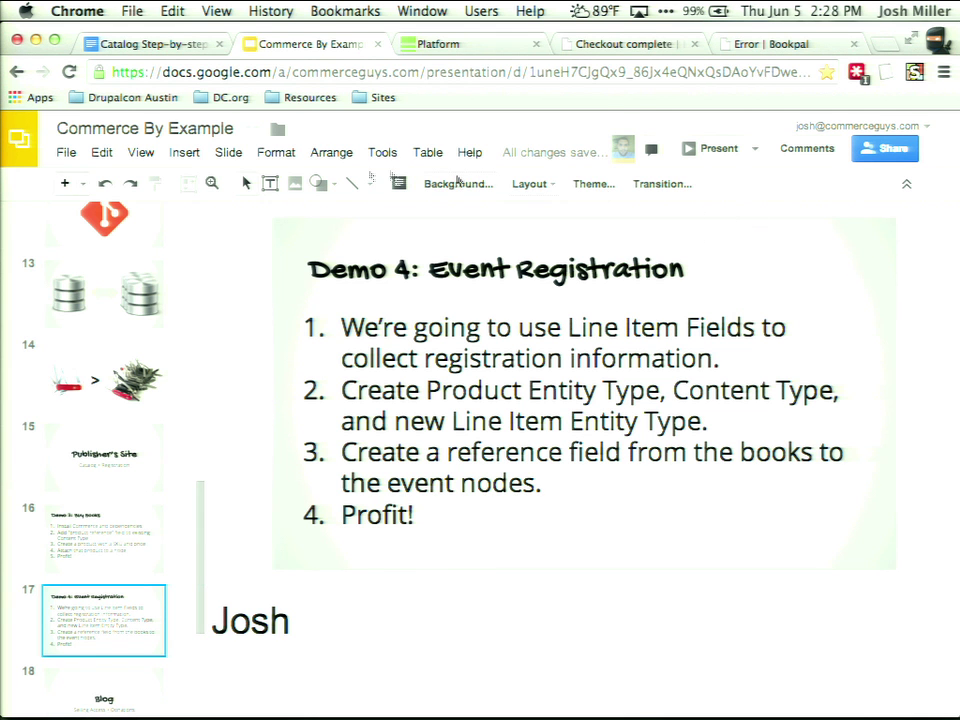
left_click(722, 147)
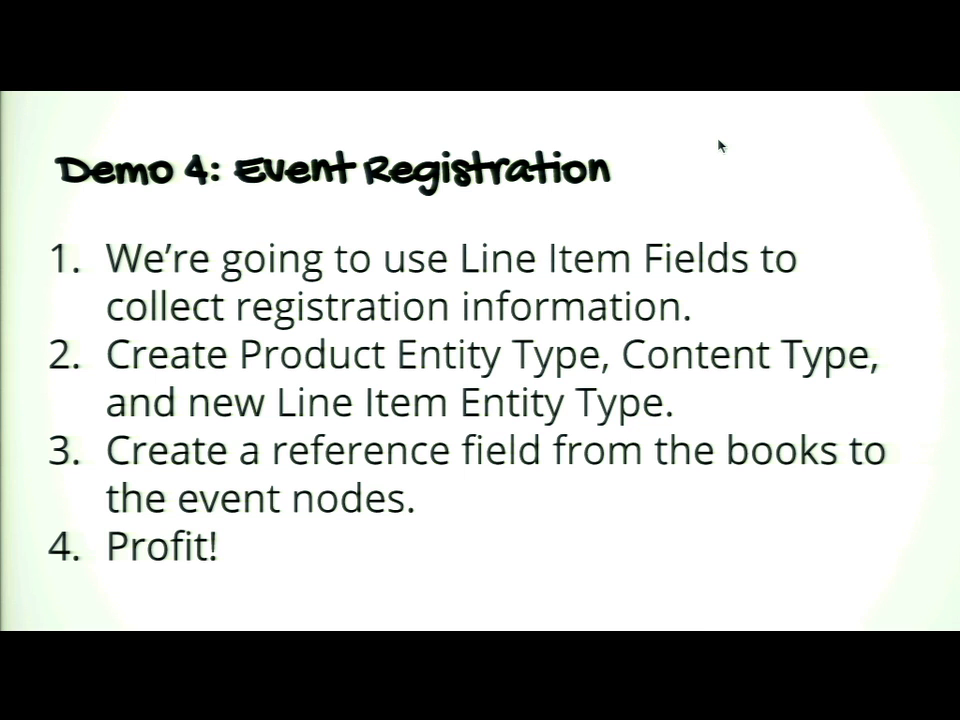
key("Escape")
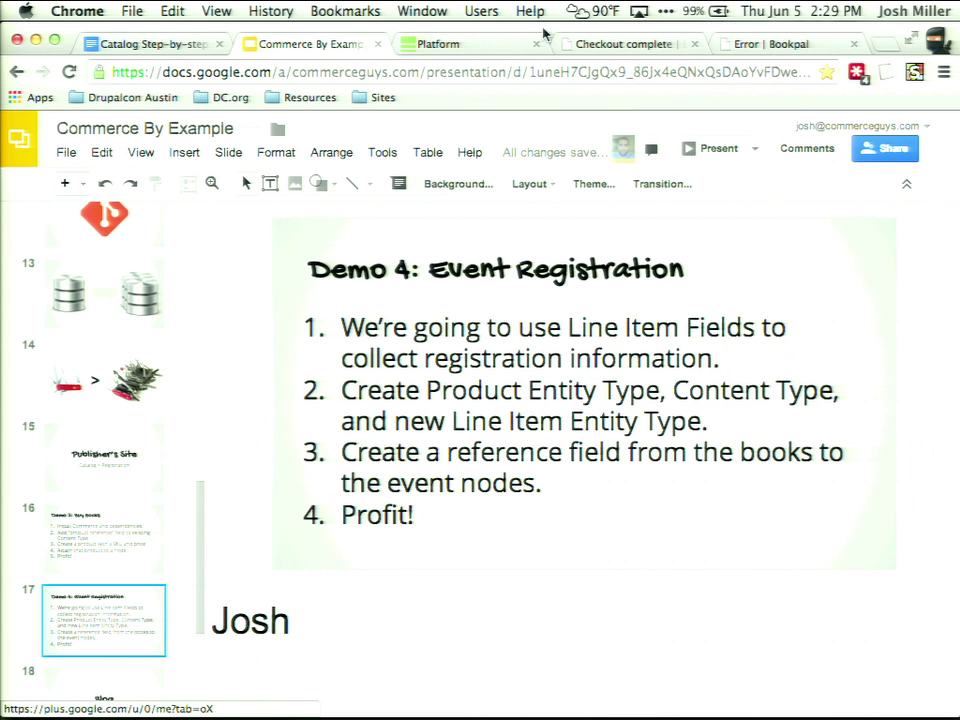
left_click(568, 43)
left_click(854, 44)
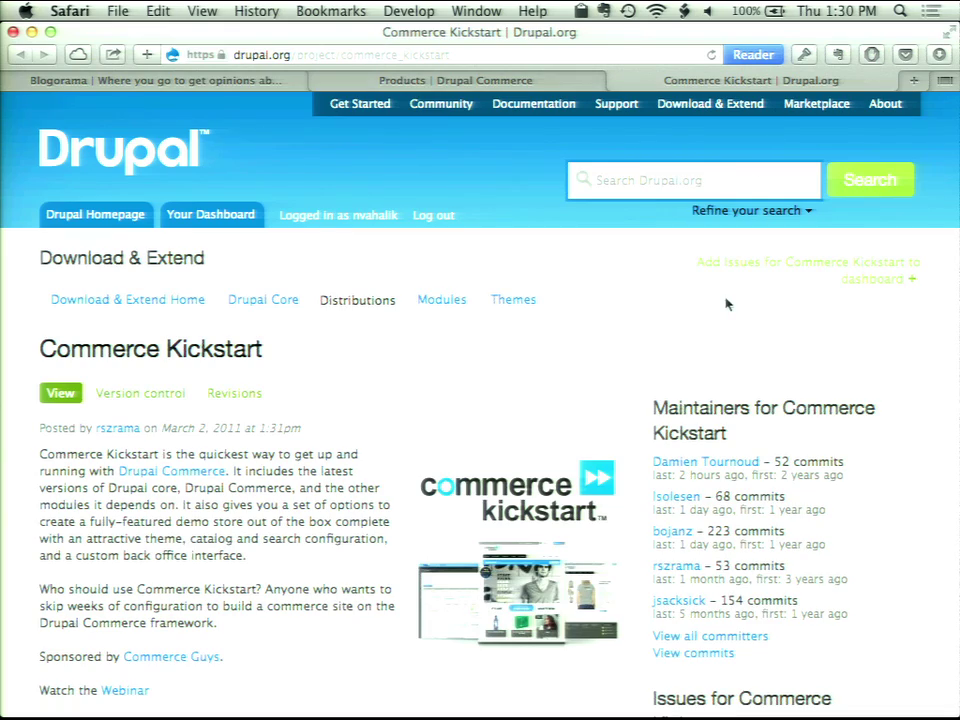
Switch to Safari and look over the Commerce Kickstart project page on drupal.org.
scroll(727, 305, "down", 5)
scroll(726, 285, "up", 1)
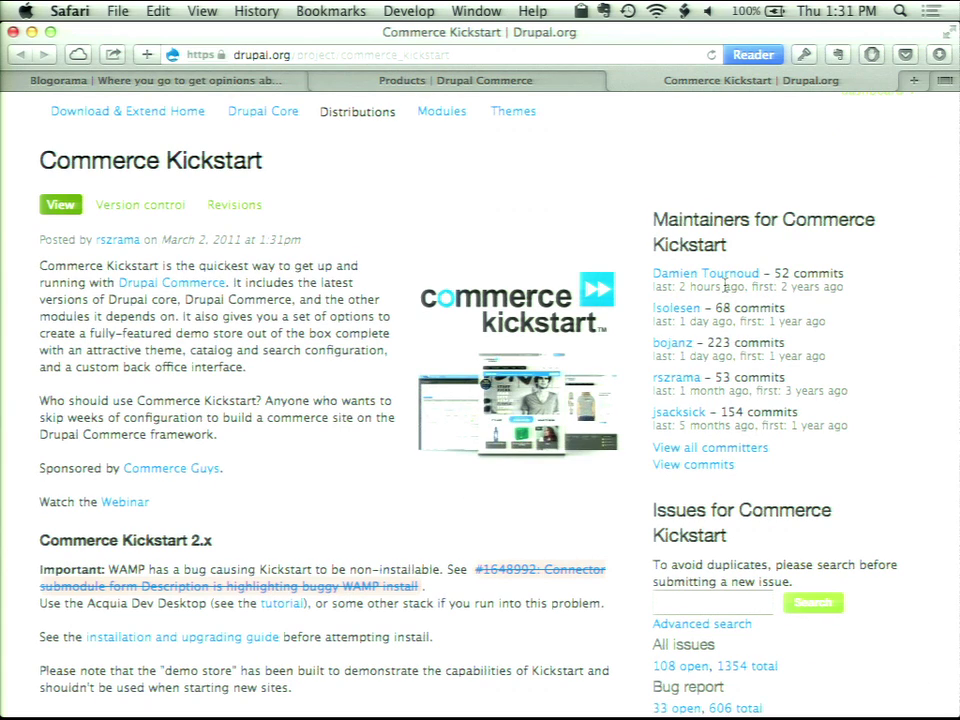
scroll(726, 285, "up", 1)
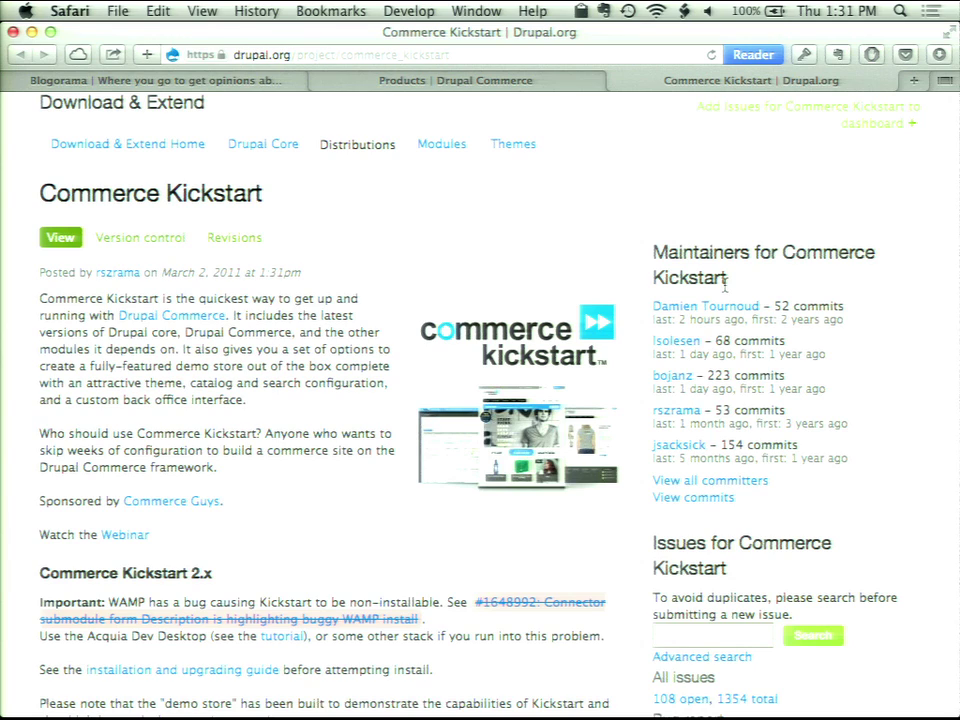
scroll(725, 285, "down", 1)
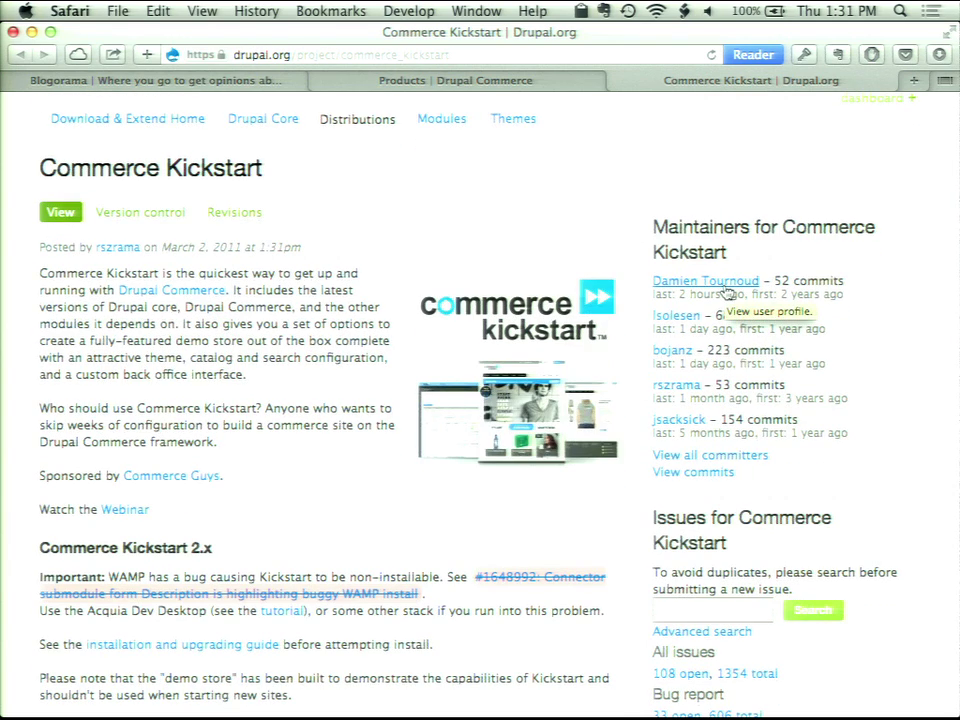
scroll(727, 291, "down", 1)
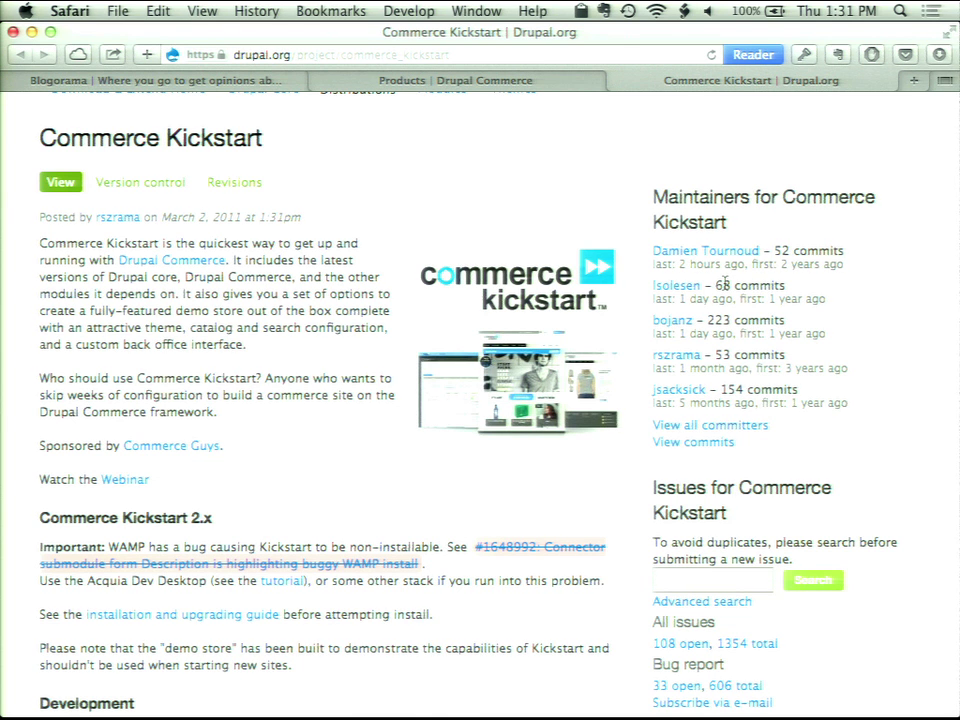
Open the Drupal Commerce project page in a new tab through its dgo.to short address.
key("super+t")
type("dgo.to/")
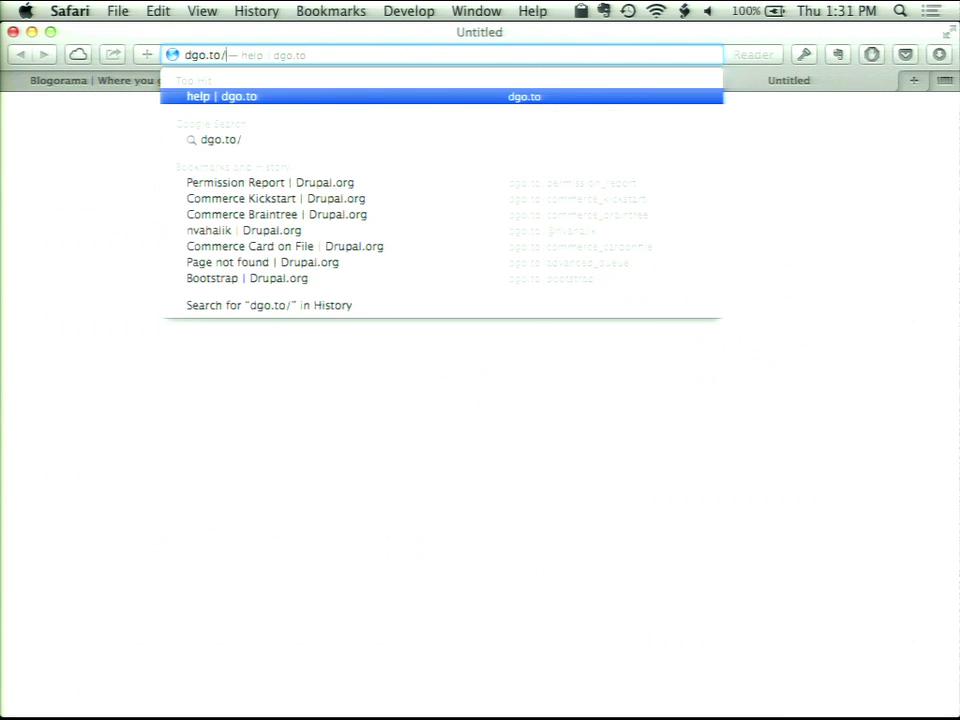
type("commerc")
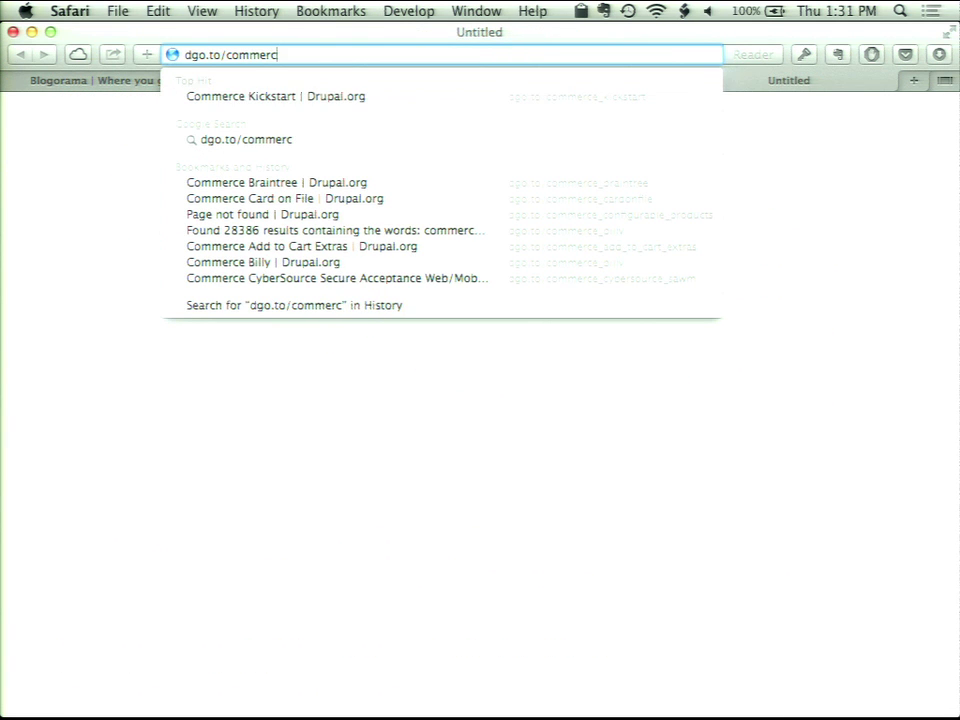
key("Return")
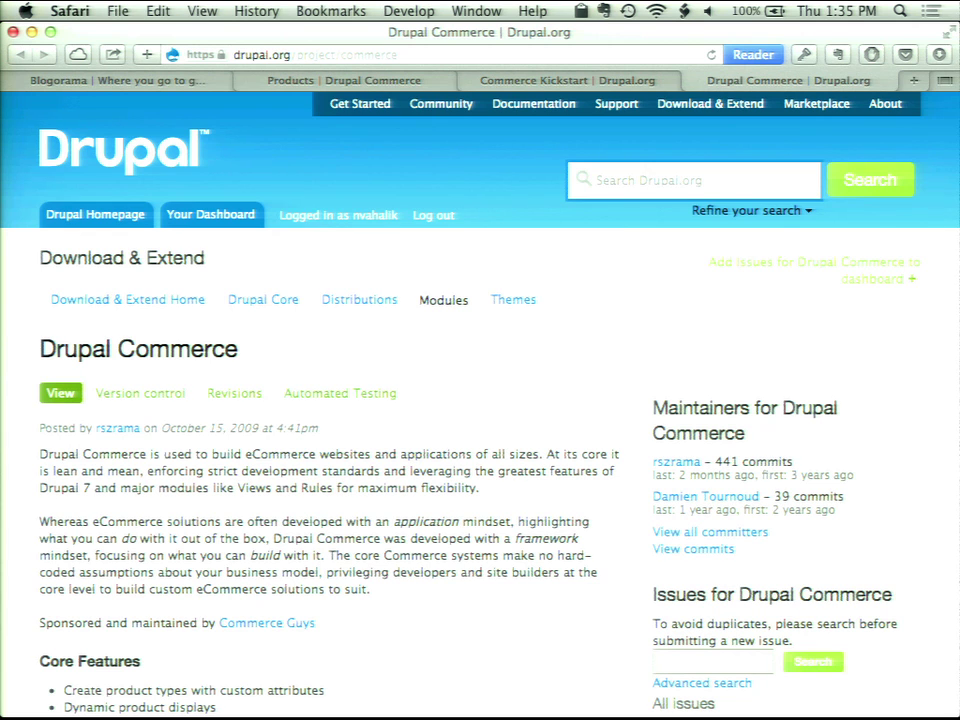
Look up commerce_mar in a new tab and open a matching page from the browsing history.
key("super+t")
type("commerce_")
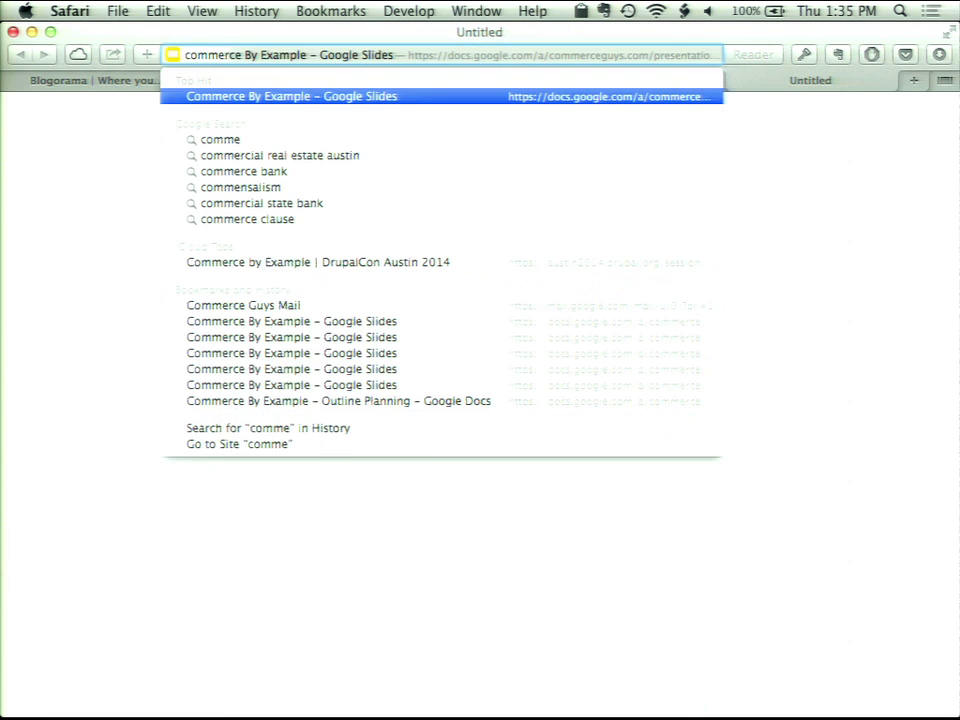
type("mar")
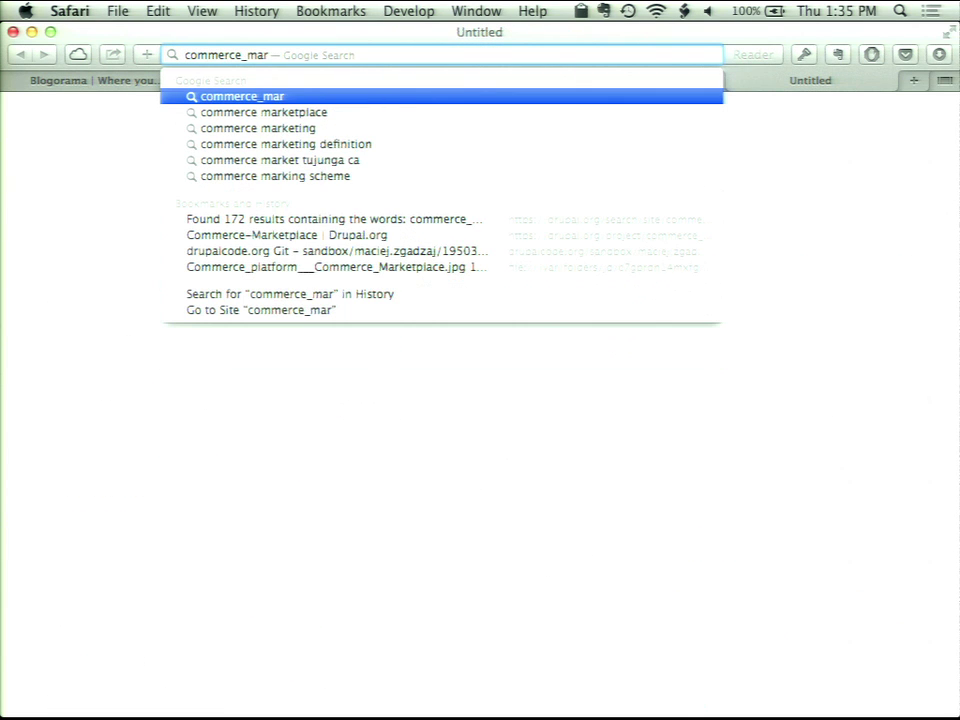
key("Down")
key("Down")
key("Down")
key("Down")
key("Down")
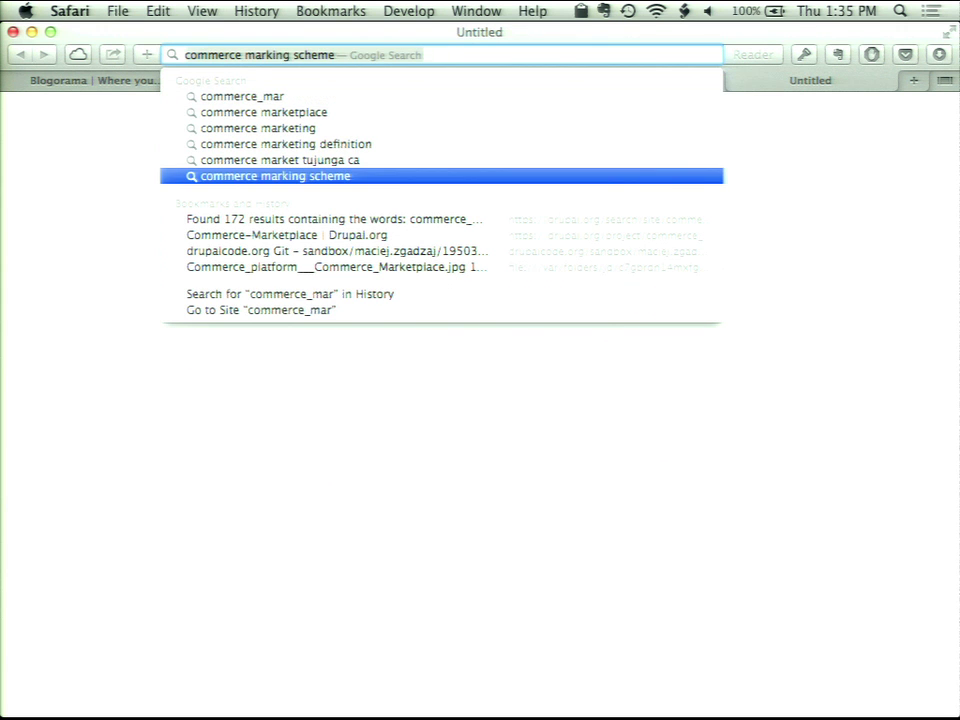
key("Down")
key("Down")
key("Down")
key("Return")
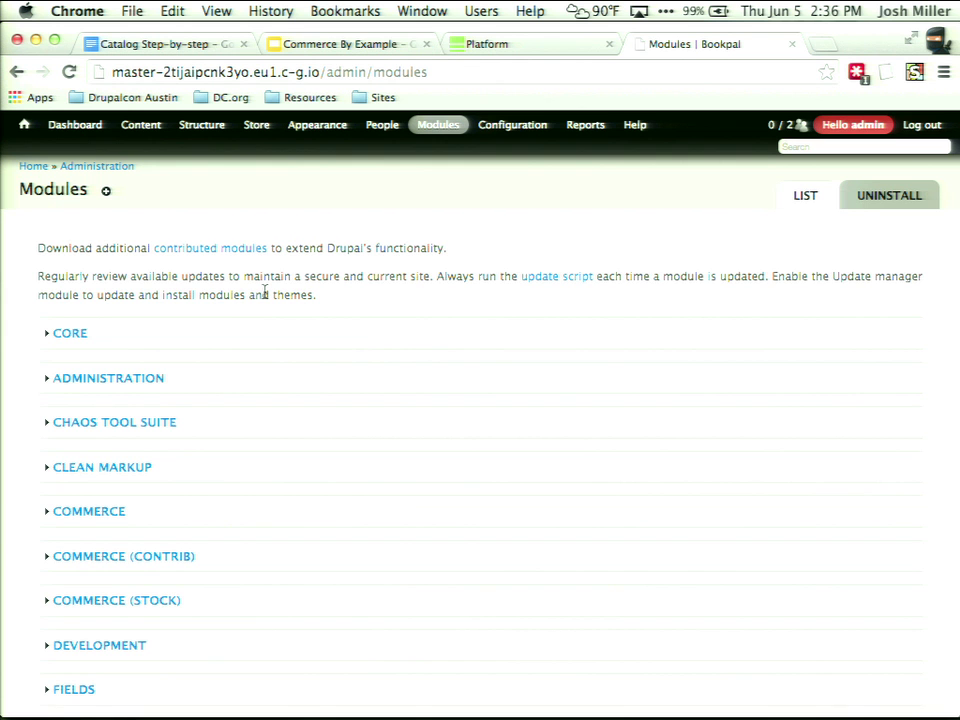
Switch to the Catalog Step-by-step document in Chrome and highlight the modules to install under Register for an event, ending with Commerce Customizable Products.
left_click(90, 44)
scroll(350, 455, "down", 3)
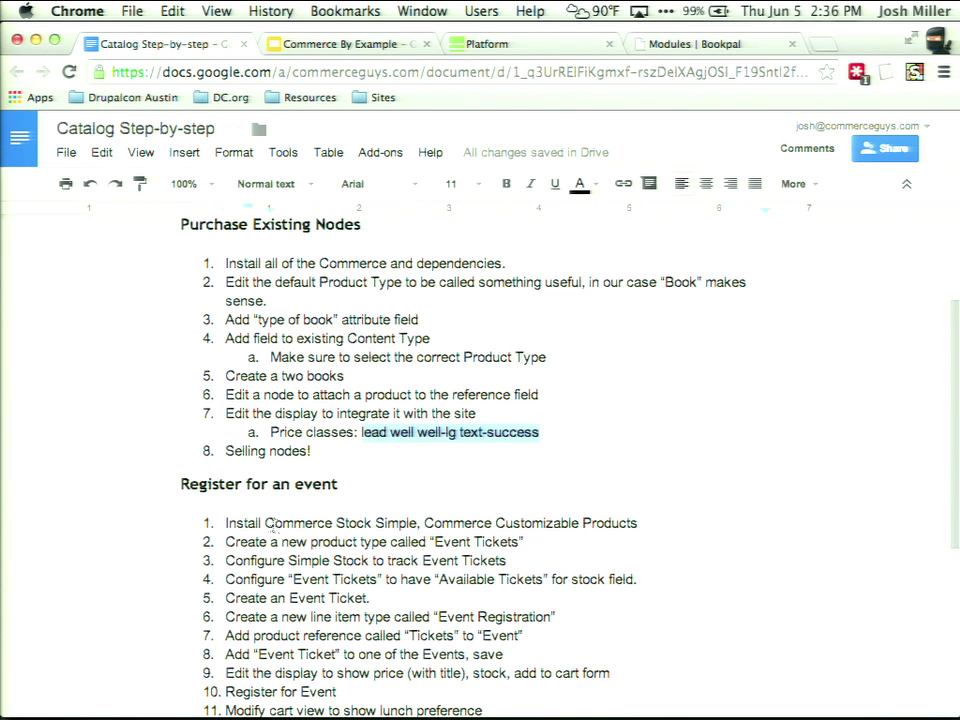
left_click_drag(318, 520, 440, 522)
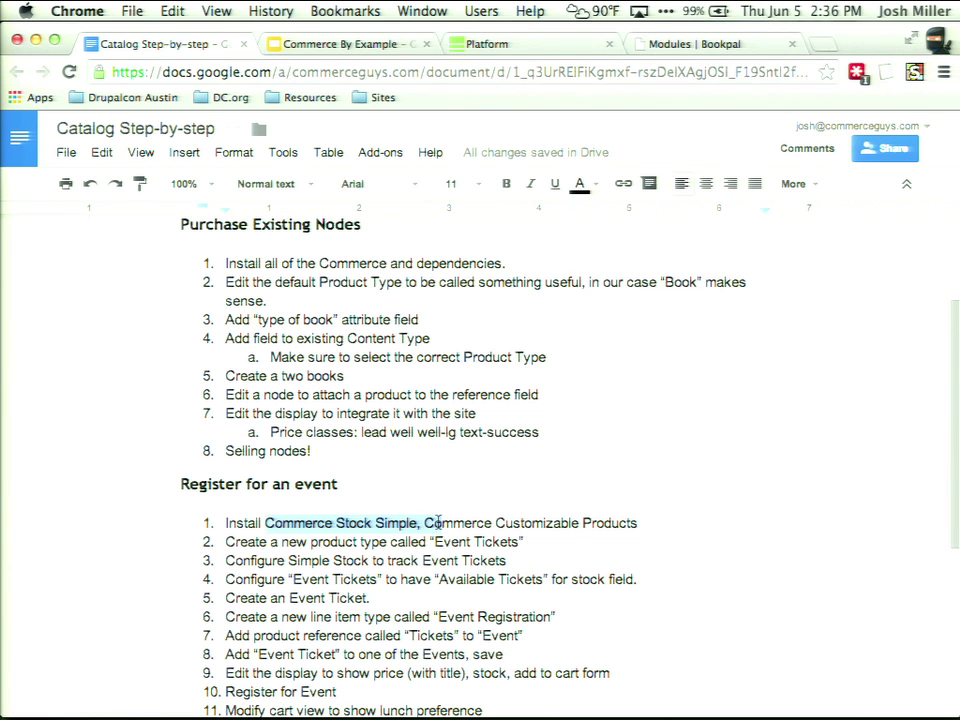
left_click(440, 522)
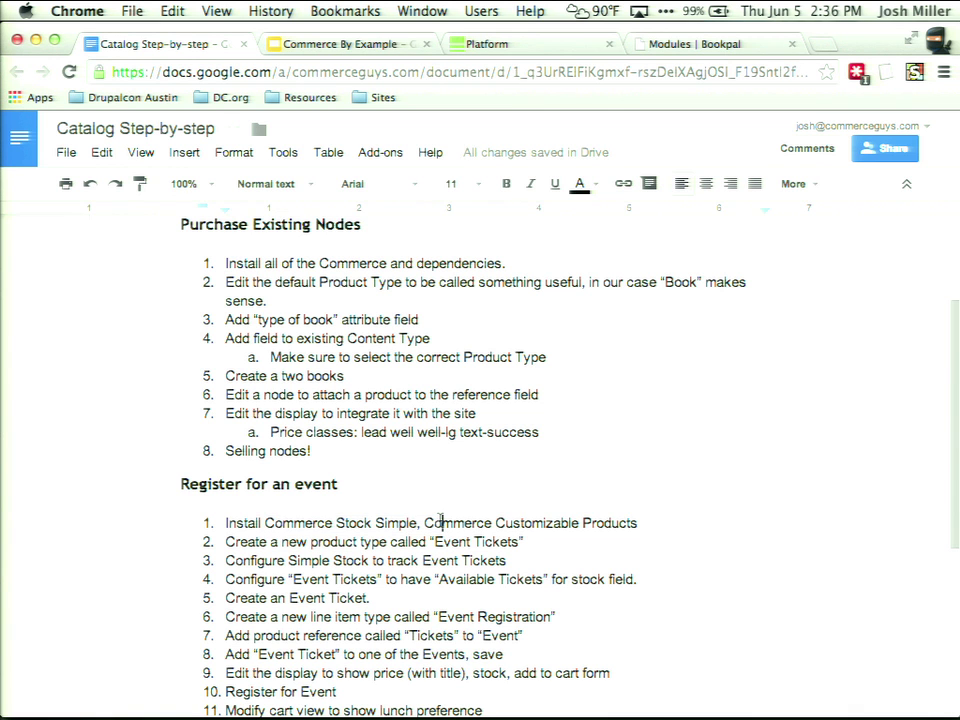
left_click_drag(440, 522, 638, 520)
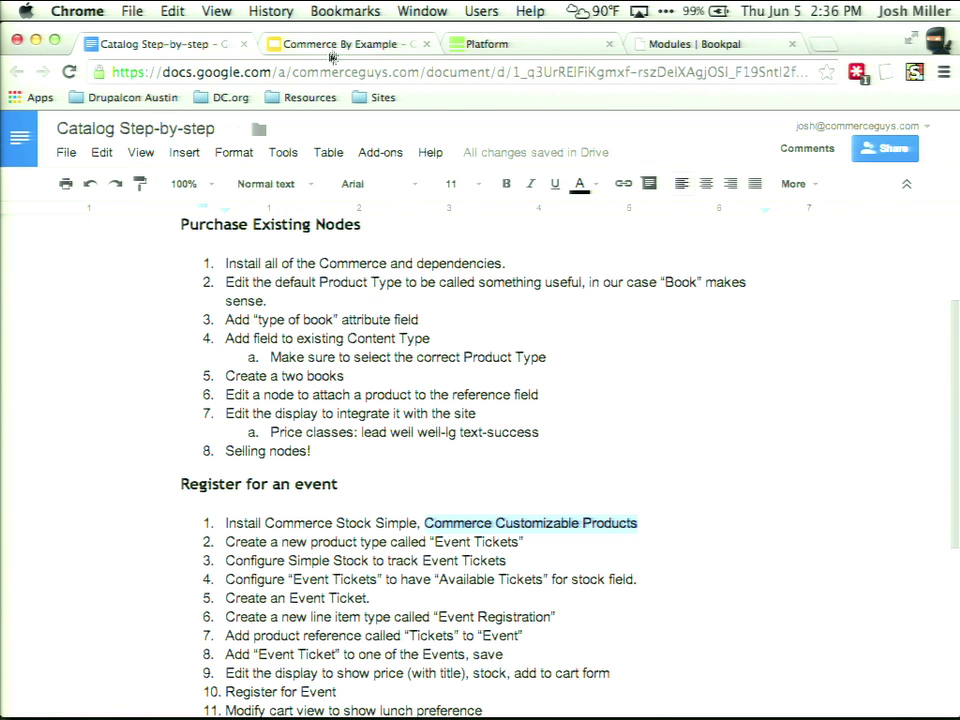
On Bookpal's Modules page, select Commerce Simple Stock, Commerce Simple Stock Rules, Commerce Stock API and Commerce stock UI for enabling.
left_click(690, 44)
scroll(203, 347, "down", 5)
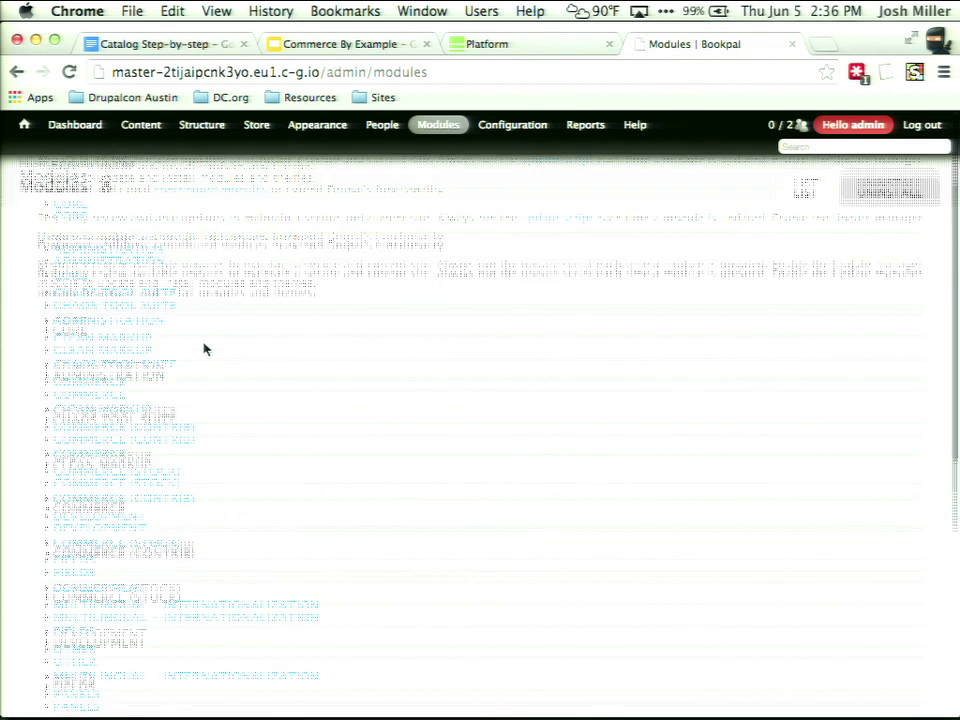
left_click(165, 360)
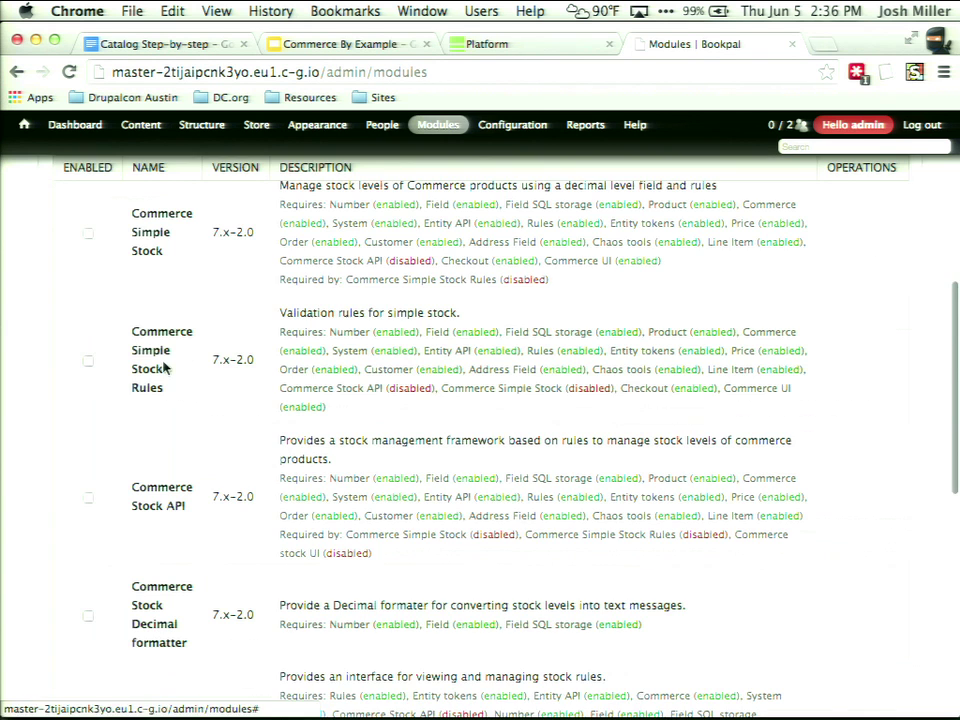
scroll(100, 300, "up", 3)
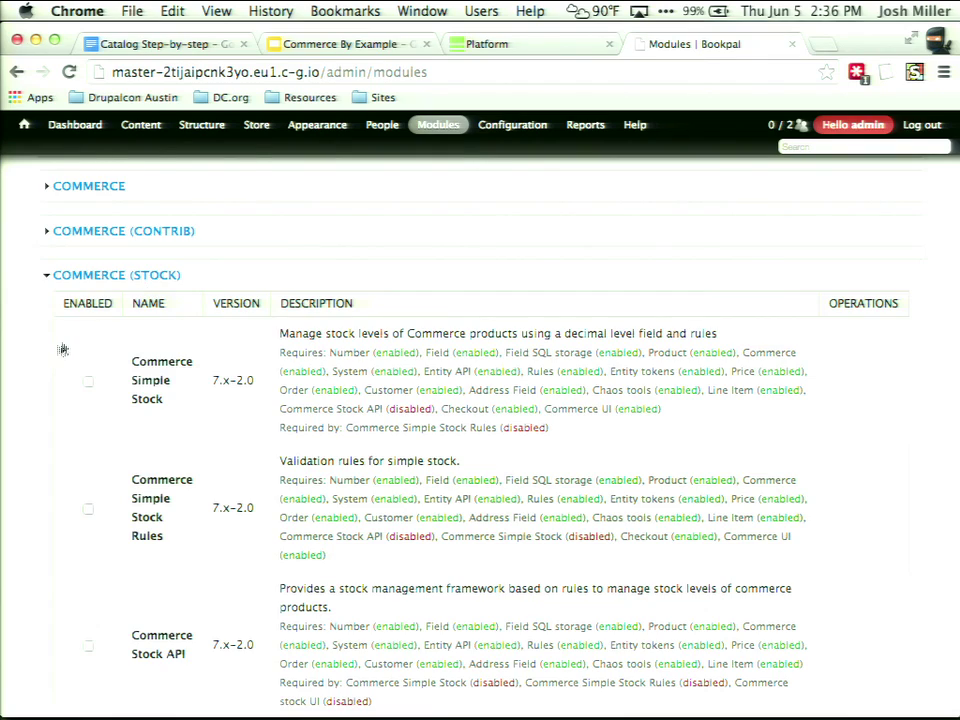
scroll(64, 347, "down", 5)
scroll(63, 347, "up", 4)
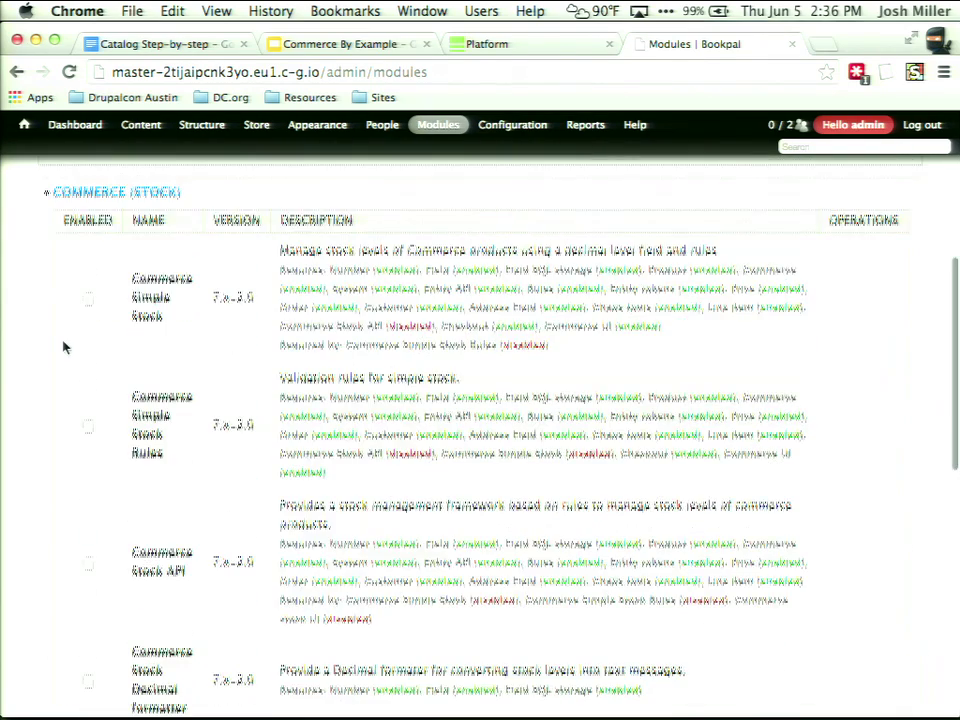
left_click(88, 296)
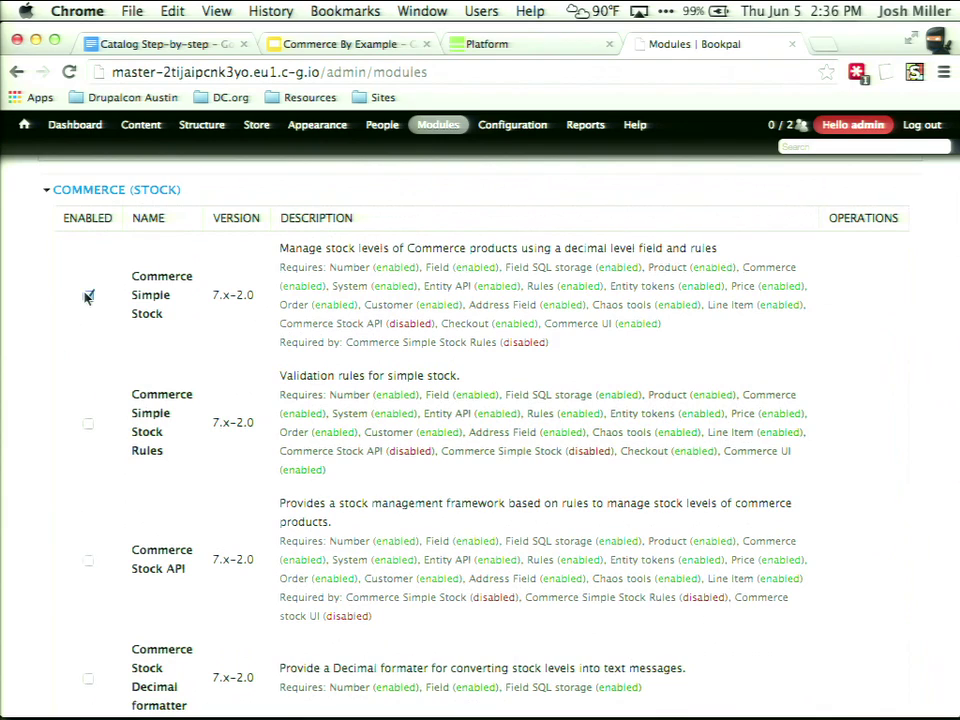
left_click(87, 426)
scroll(88, 420, "down", 5)
left_click(88, 311)
left_click(88, 528)
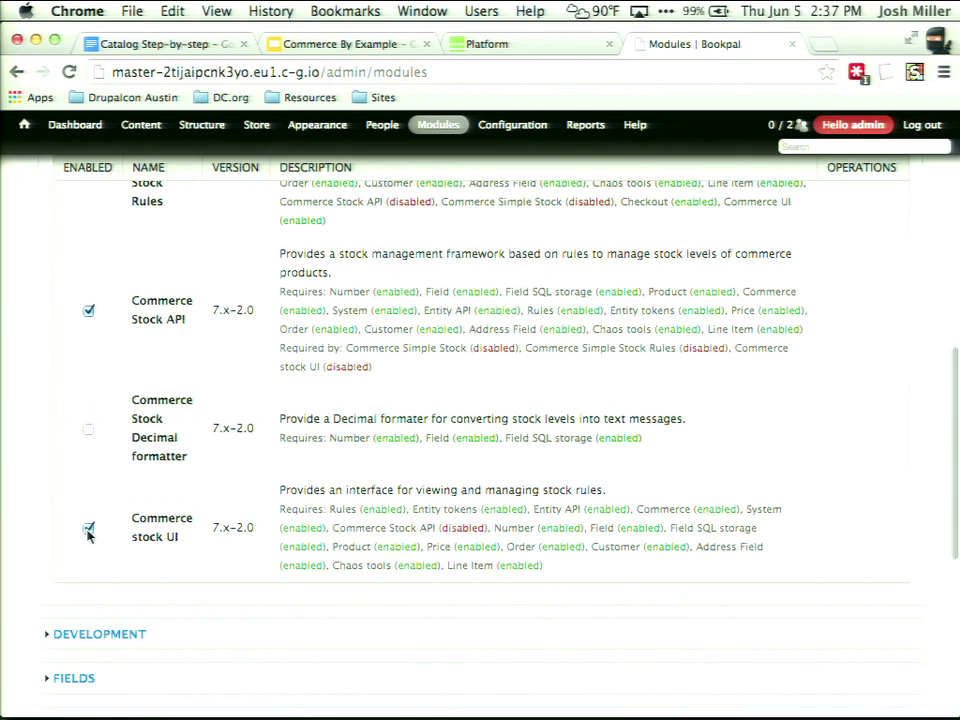
Select Customizable Products under Commerce (Contrib) for enabling and save the module configuration.
scroll(88, 535, "down", 1)
scroll(87, 535, "down", 7)
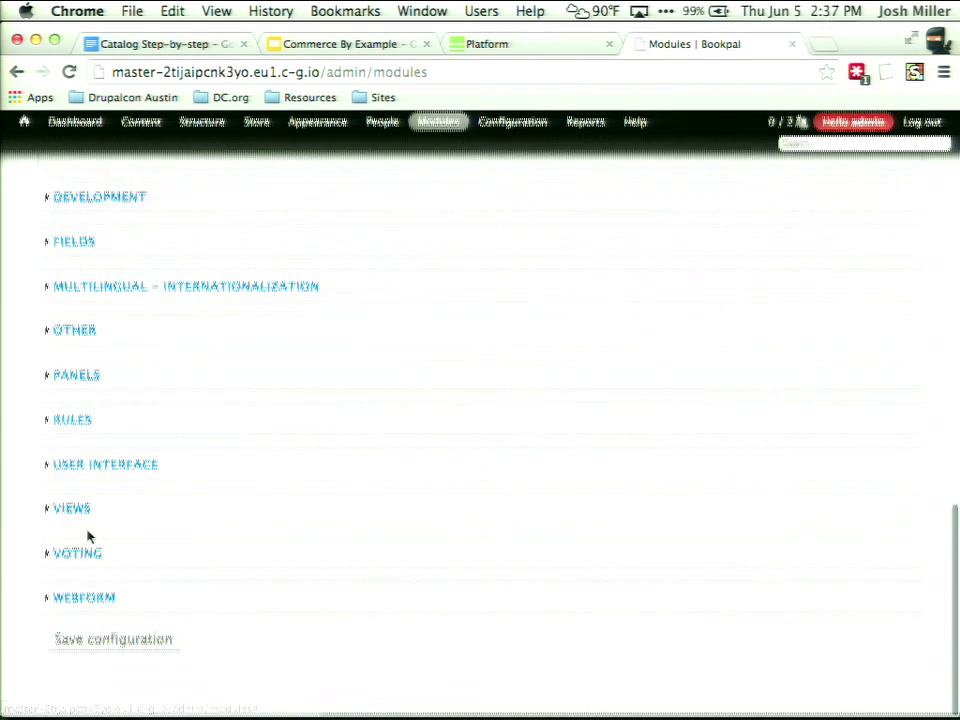
scroll(203, 390, "up", 6)
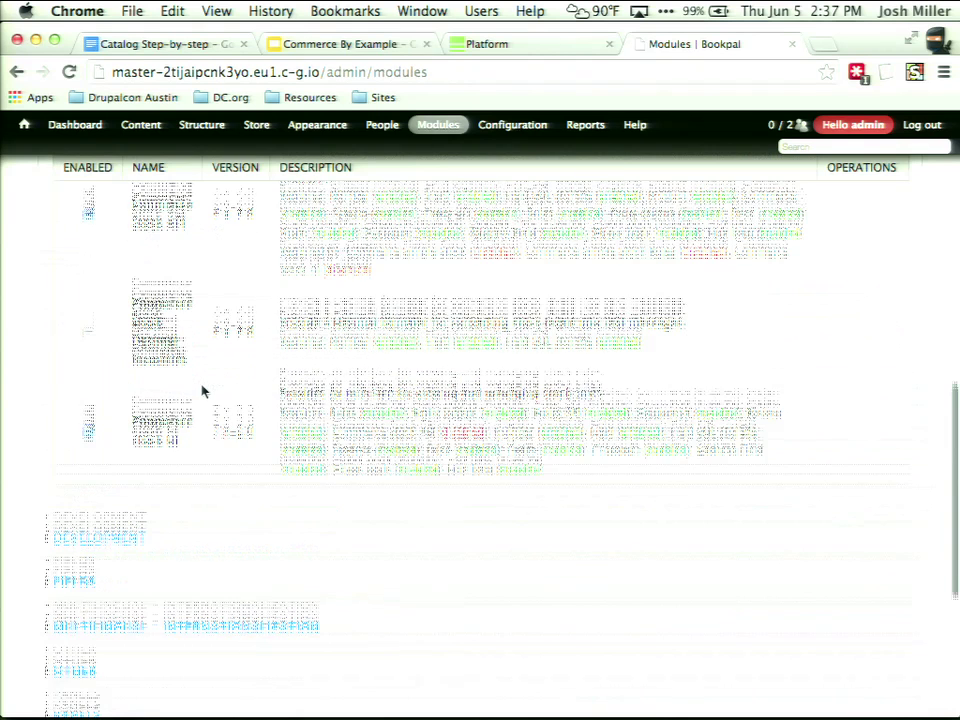
scroll(225, 390, "up", 15)
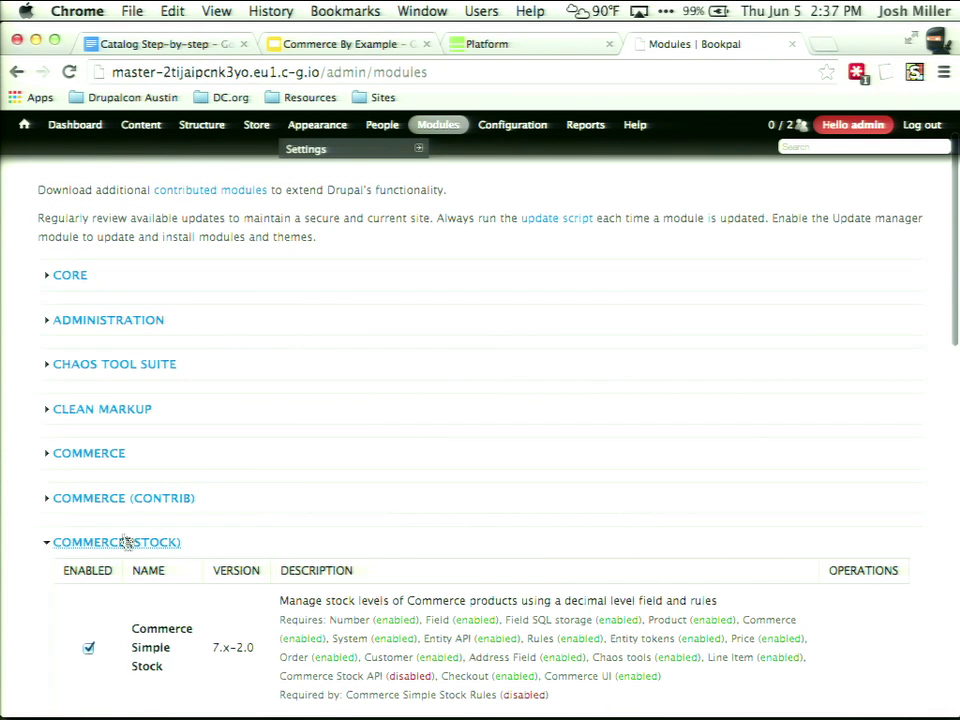
left_click(128, 500)
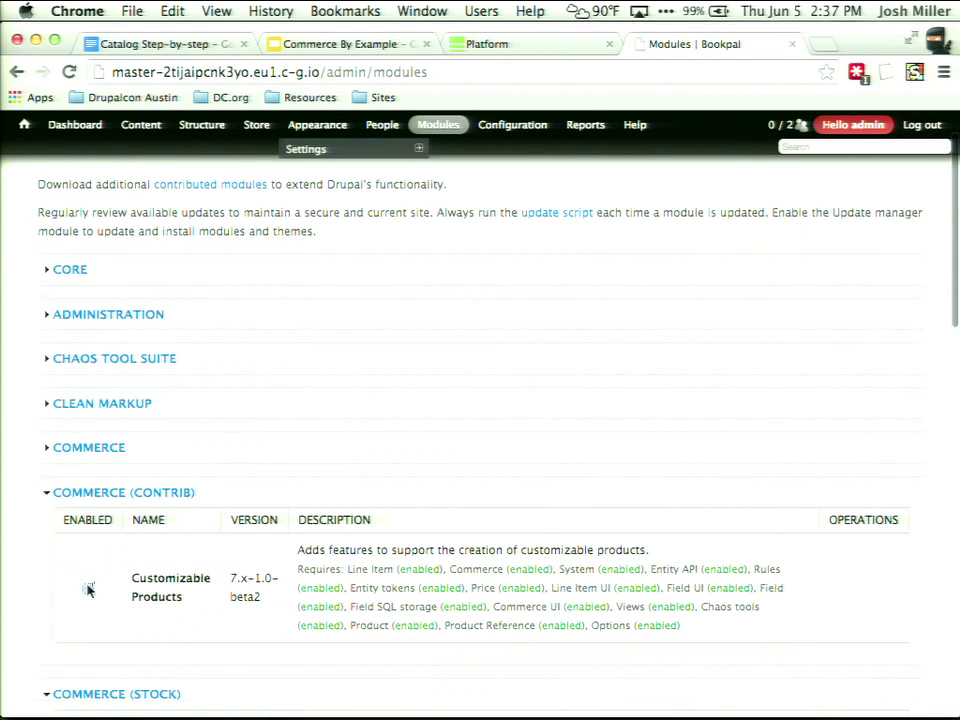
left_click(88, 589)
scroll(88, 590, "down", 20)
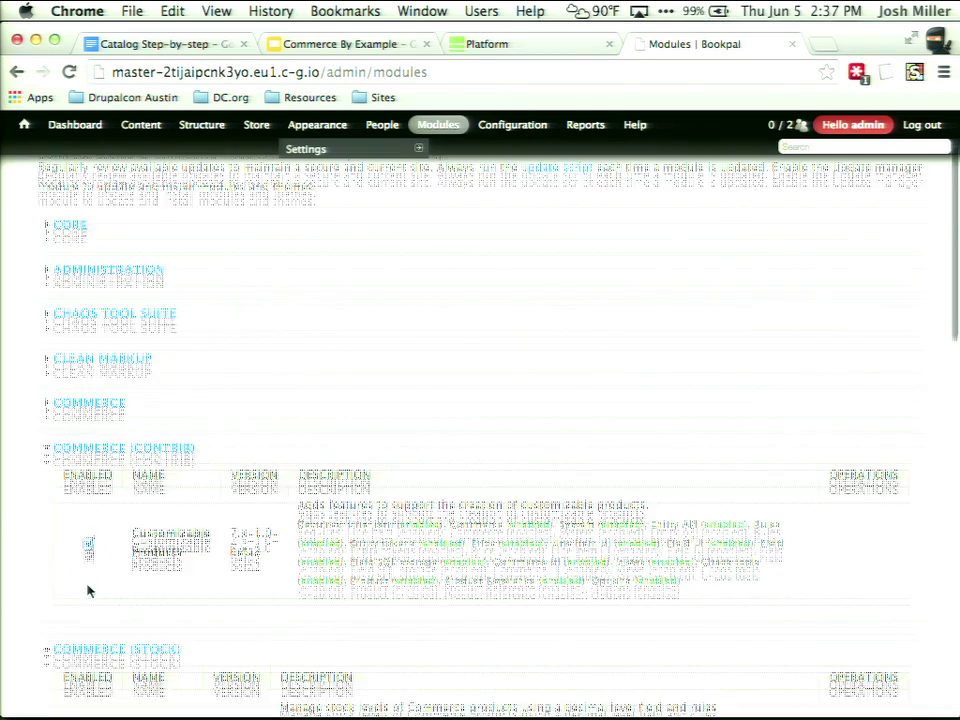
left_click(79, 642)
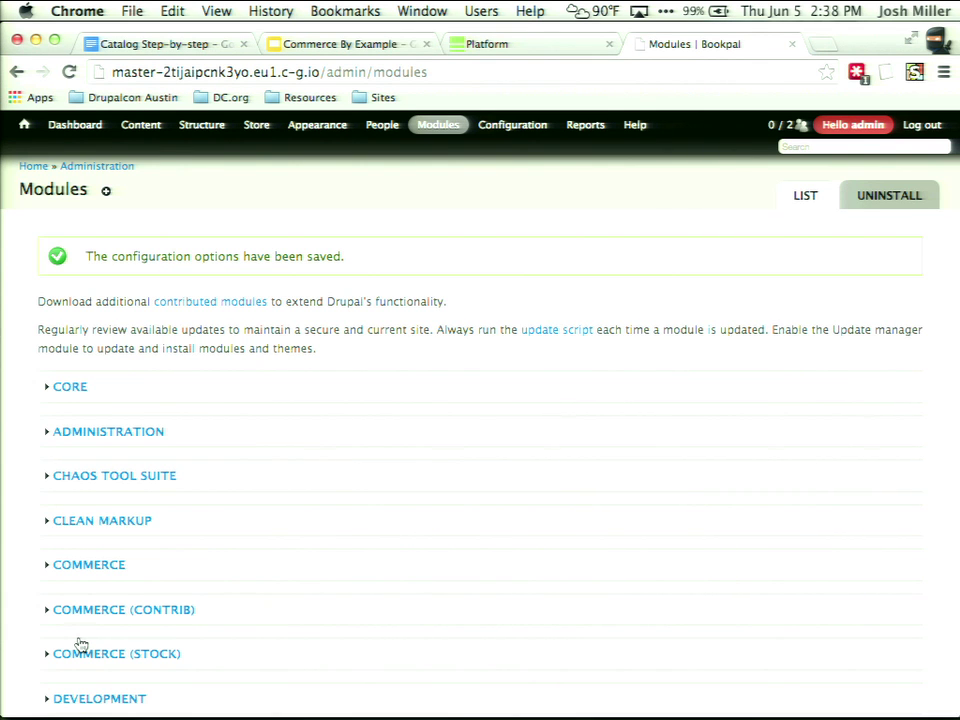
Highlight the instruction to create a new product type in the Catalog Step-by-step document and return to Bookpal's Modules page.
mouse_move(253, 130)
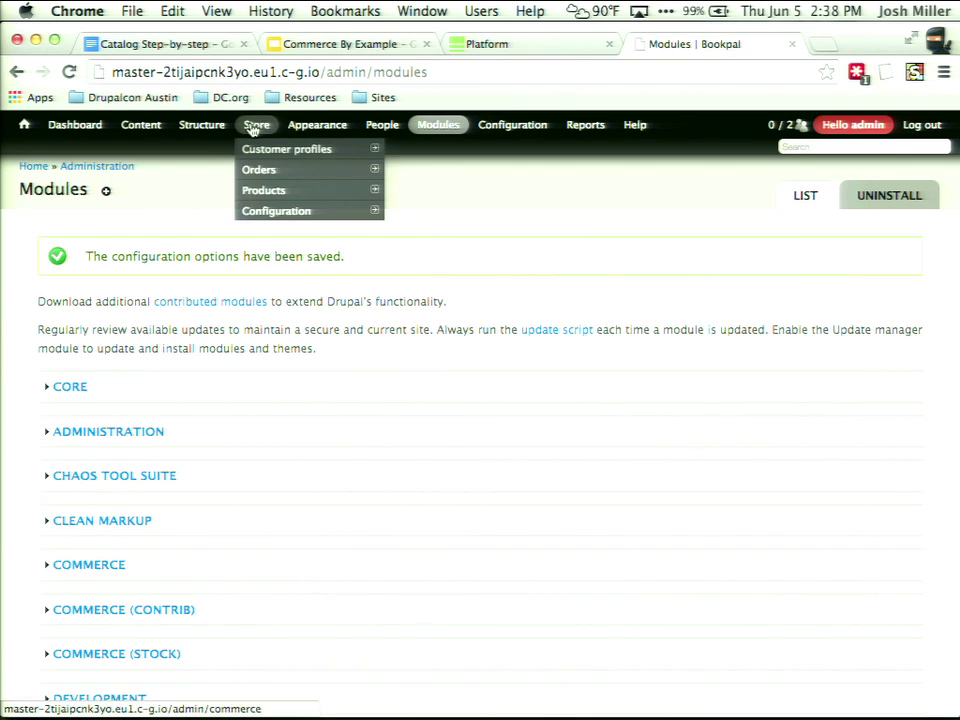
left_click(186, 44)
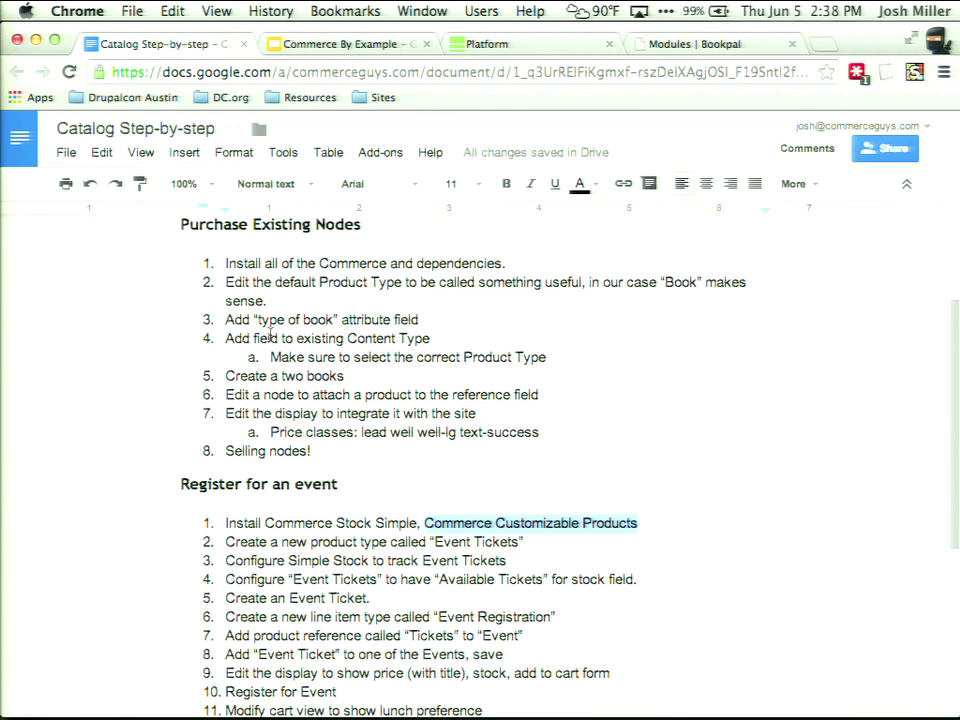
left_click(256, 543)
left_click_drag(256, 543, 414, 542)
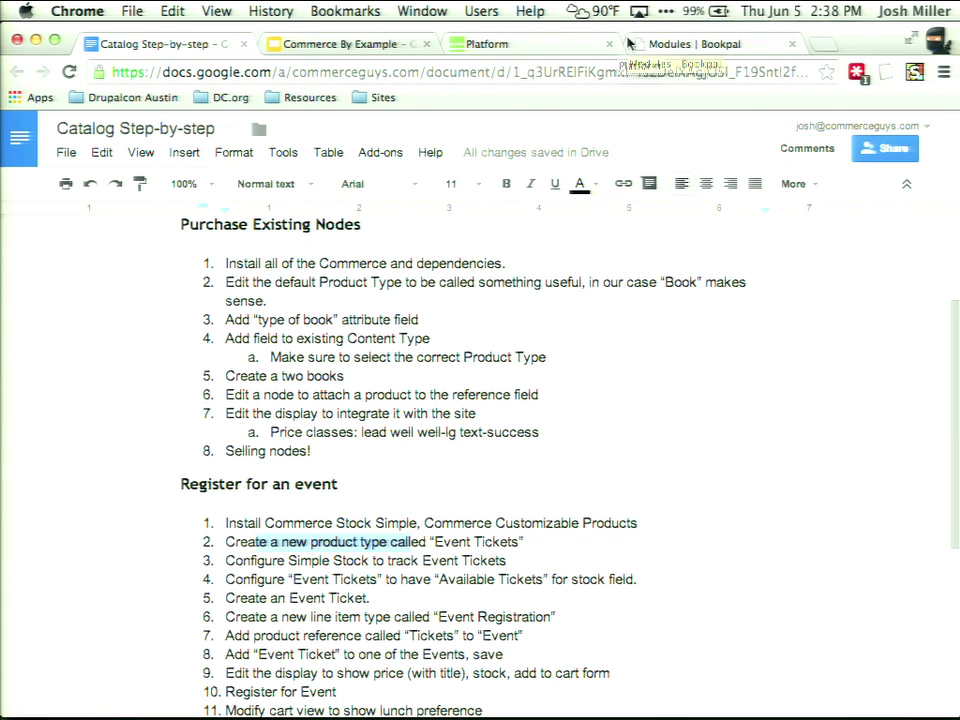
left_click(690, 44)
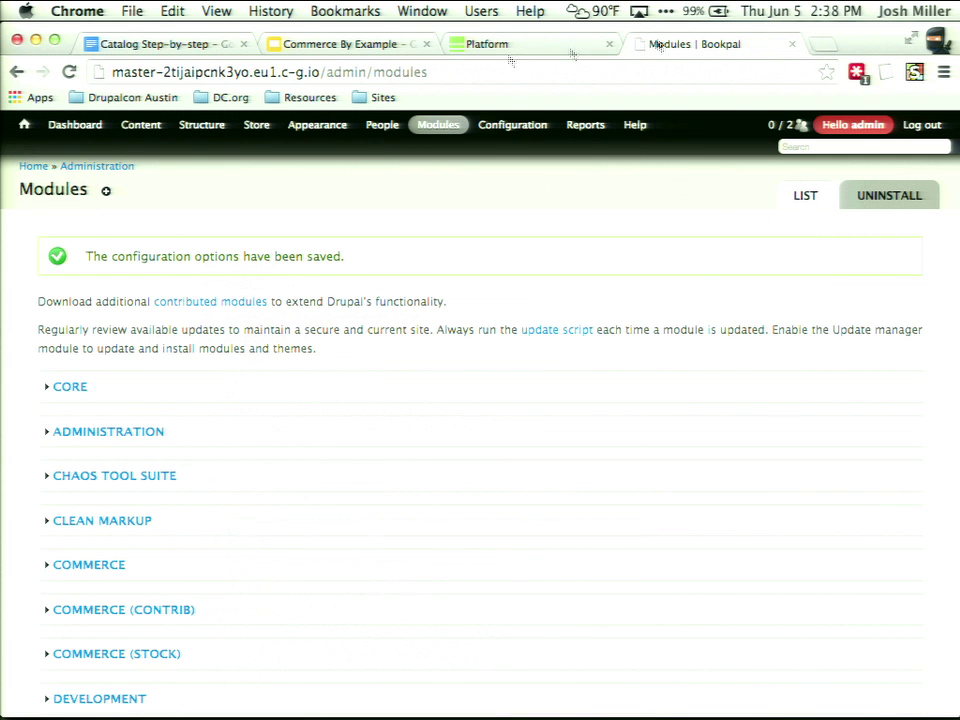
Add a new Commerce product type named Event Tickets and save it.
mouse_move(257, 132)
mouse_move(285, 193)
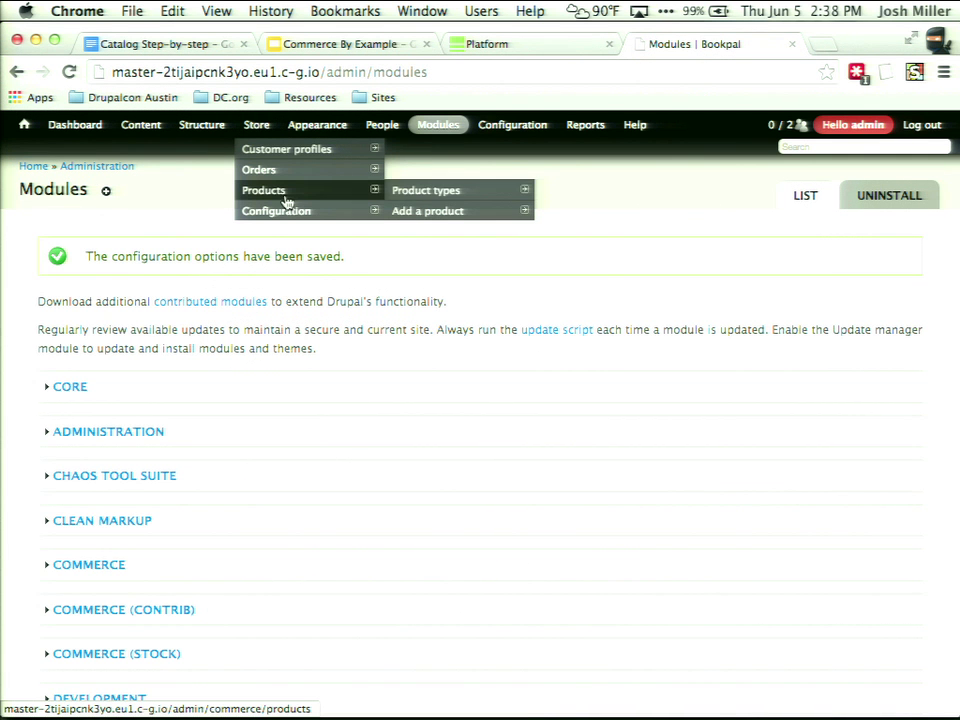
mouse_move(415, 195)
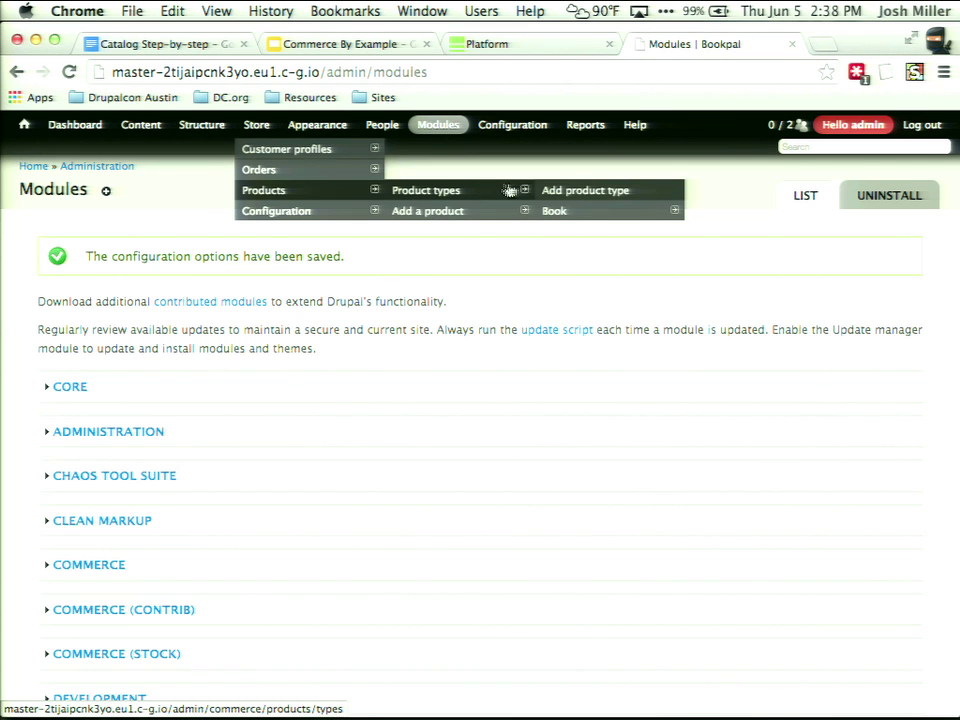
left_click(566, 191)
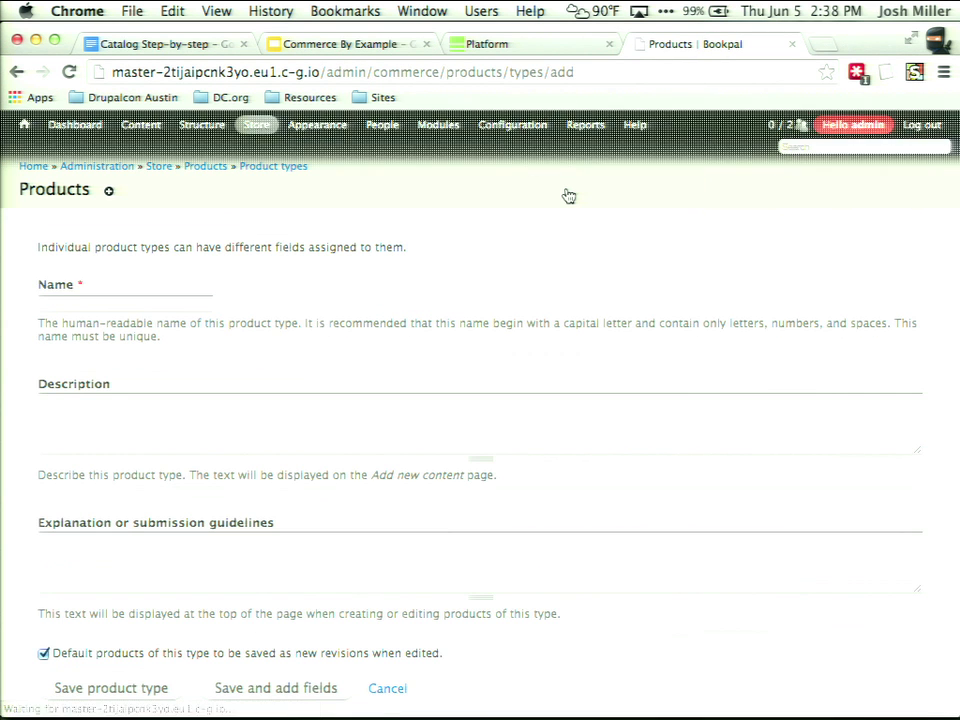
left_click(65, 301)
type("Event")
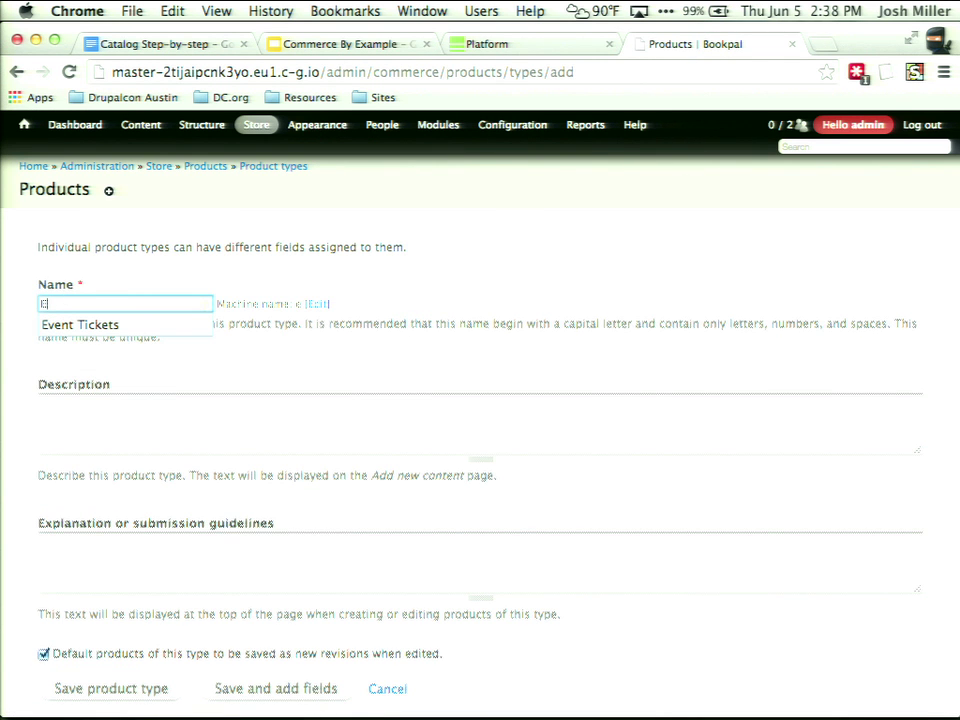
left_click(59, 327)
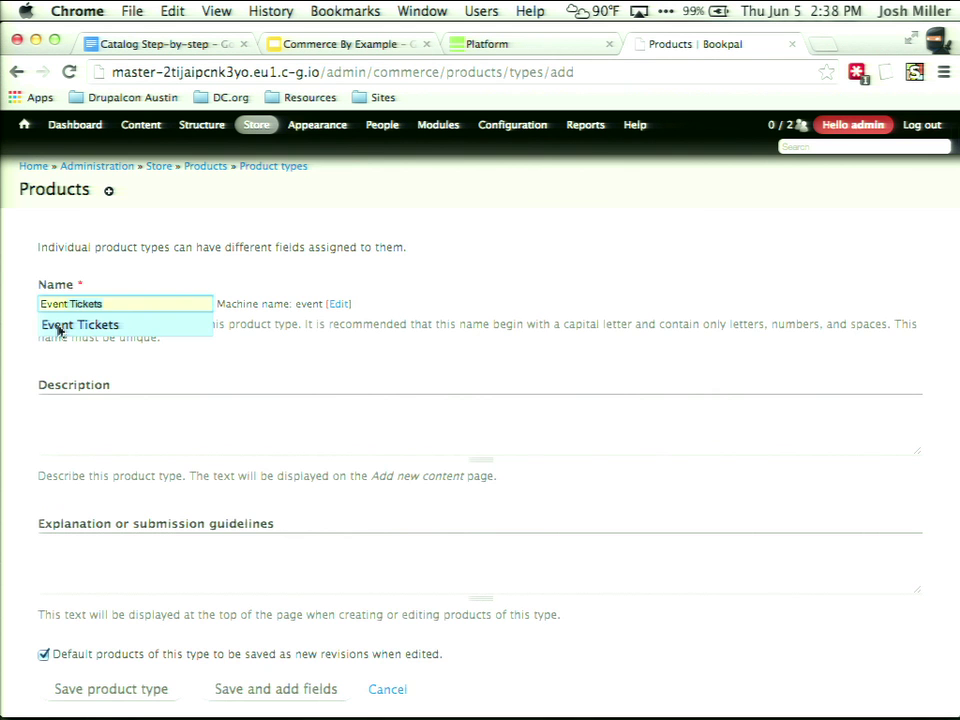
scroll(60, 260, "down", 1)
left_click(143, 666)
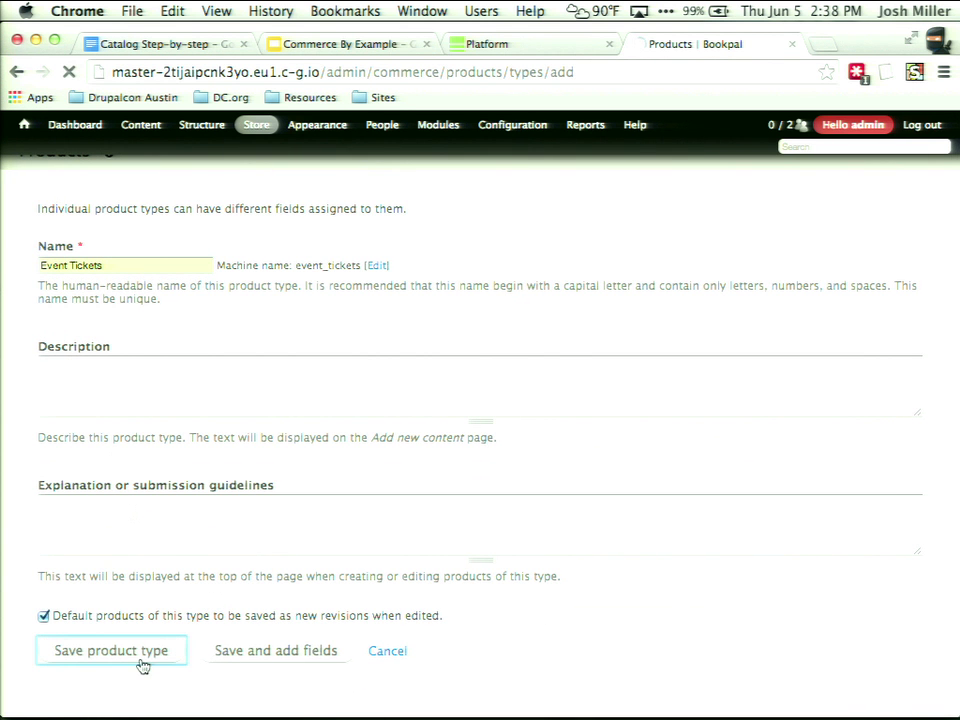
Highlight the instruction to configure Simple Stock in the Catalog Step-by-step document and return to Bookpal's product types.
left_click(208, 43)
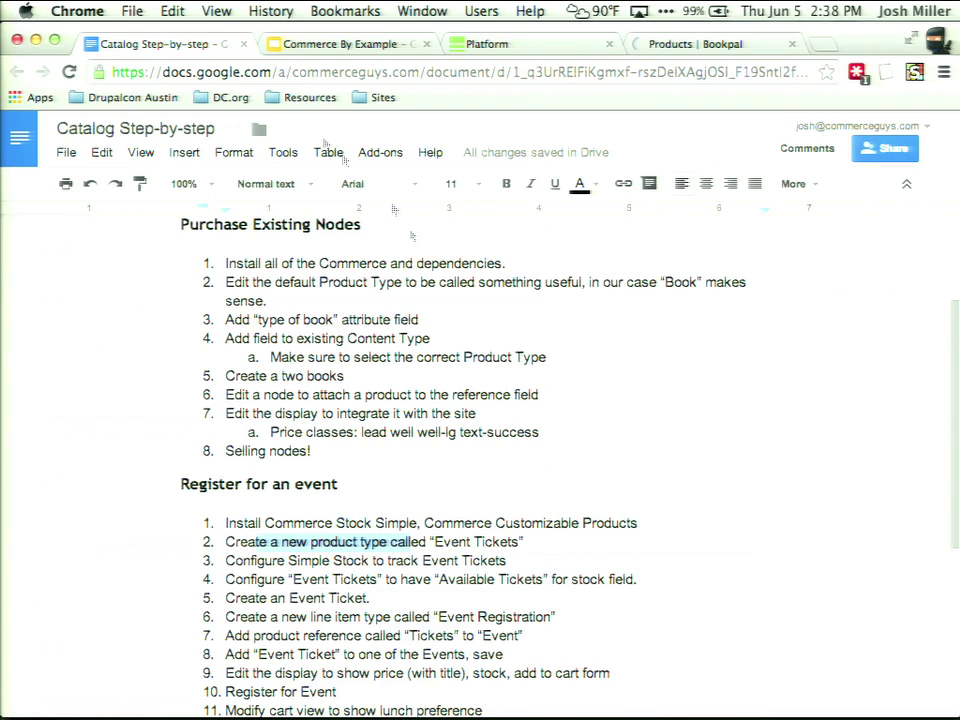
left_click_drag(273, 560, 405, 558)
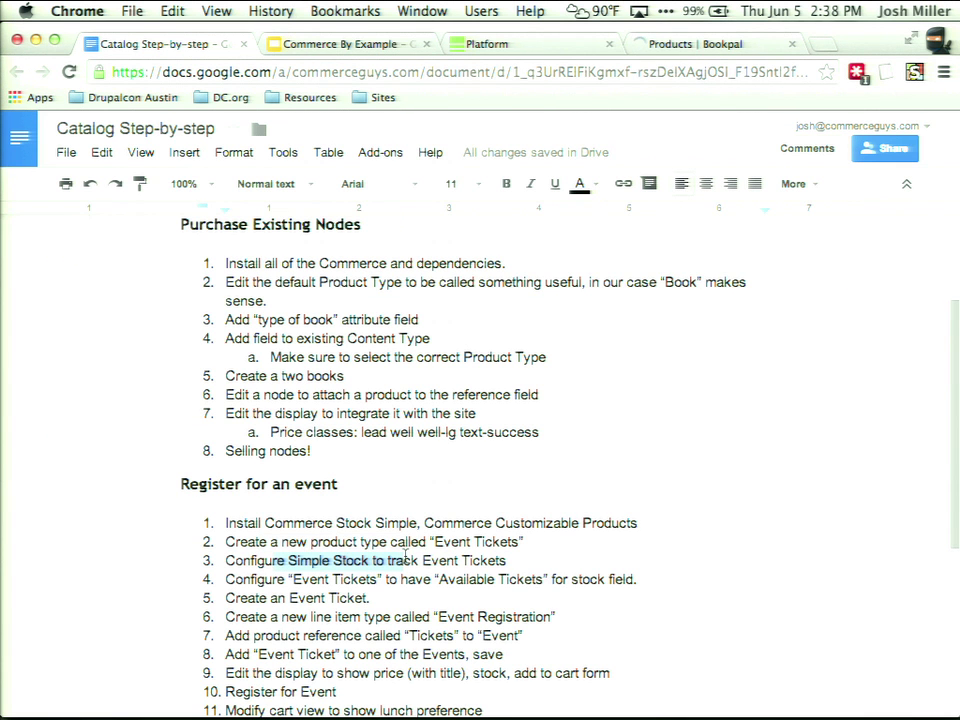
left_click(716, 45)
Enable simple stock management for the Event Tickets product type in the store's stock management configuration and submit it.
mouse_move(264, 178)
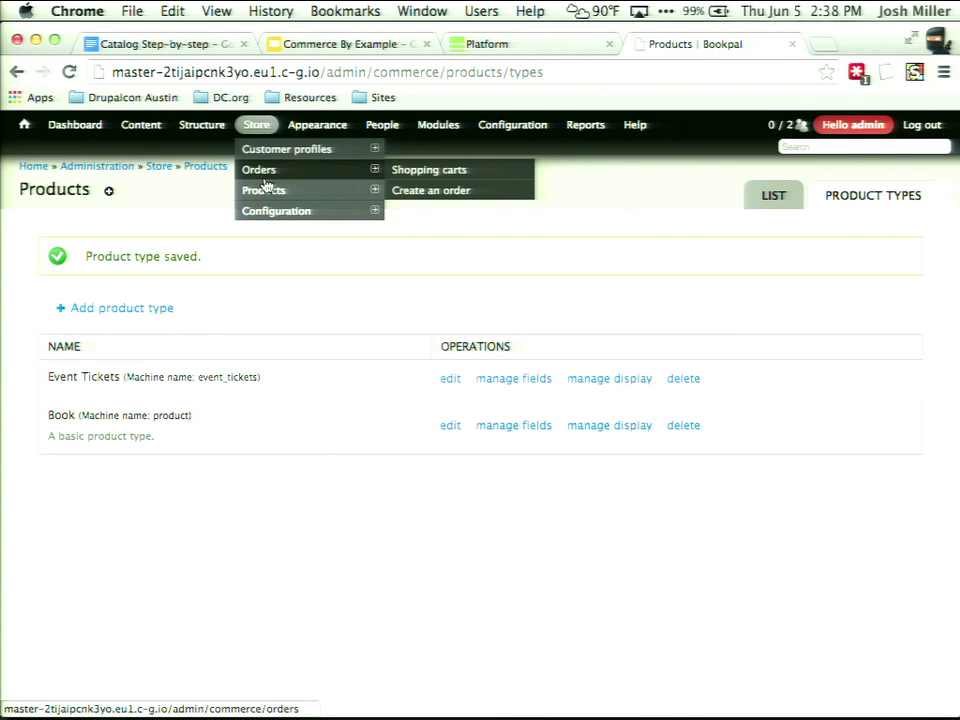
mouse_move(268, 214)
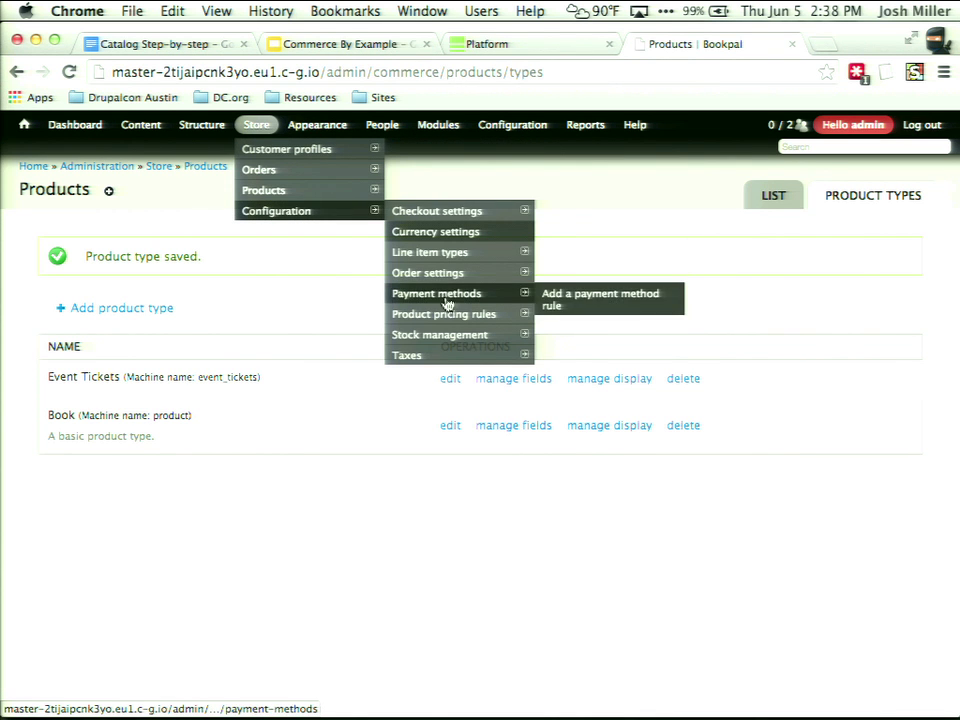
left_click(441, 336)
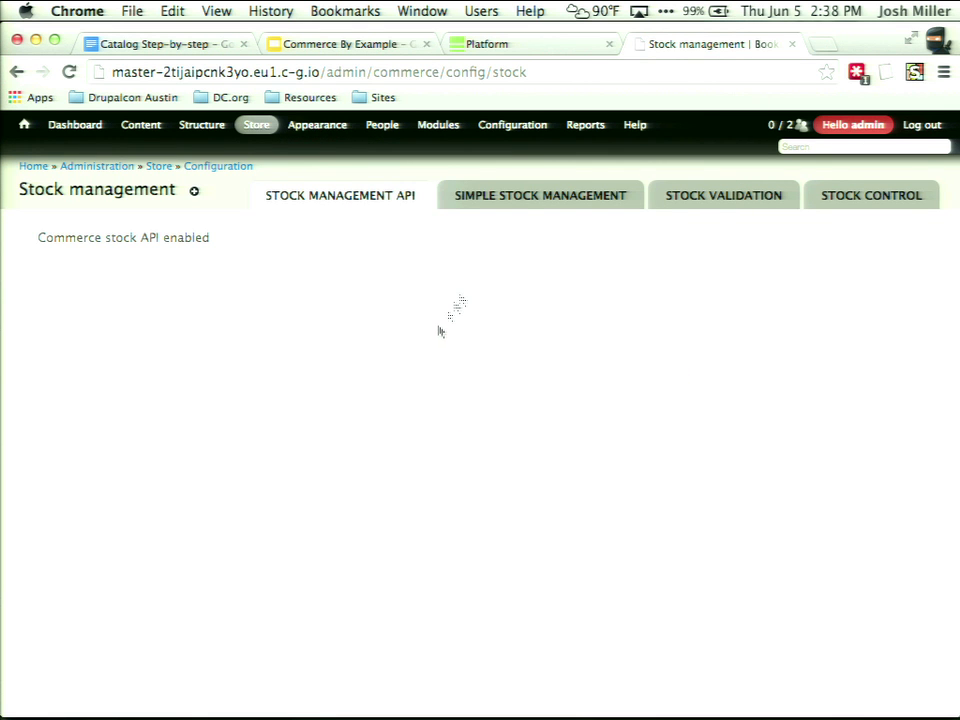
left_click(519, 206)
left_click(59, 301)
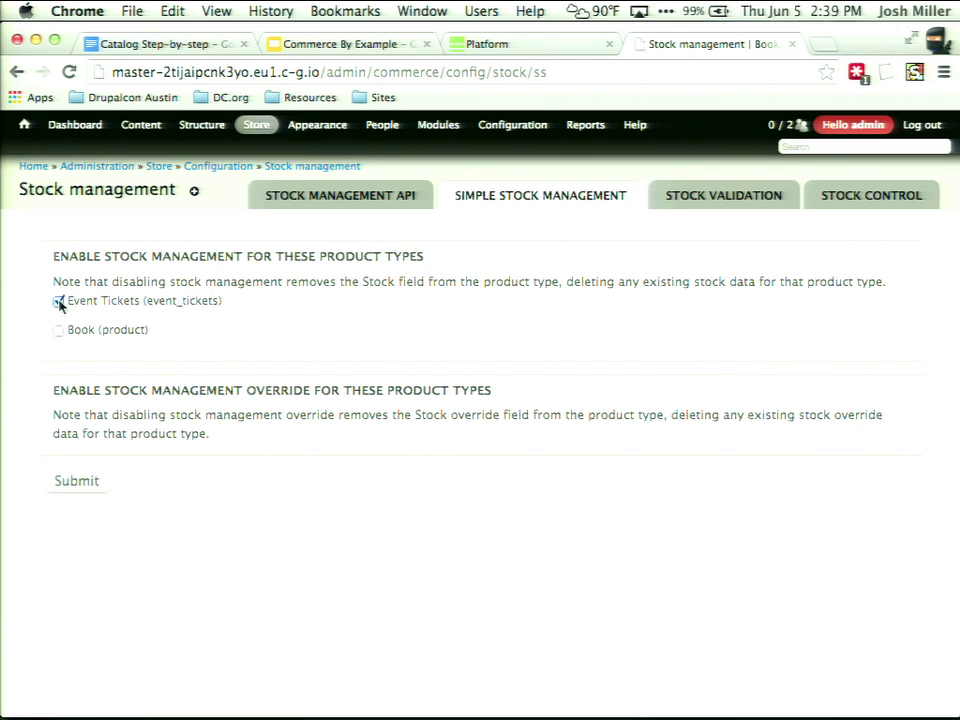
left_click(60, 481)
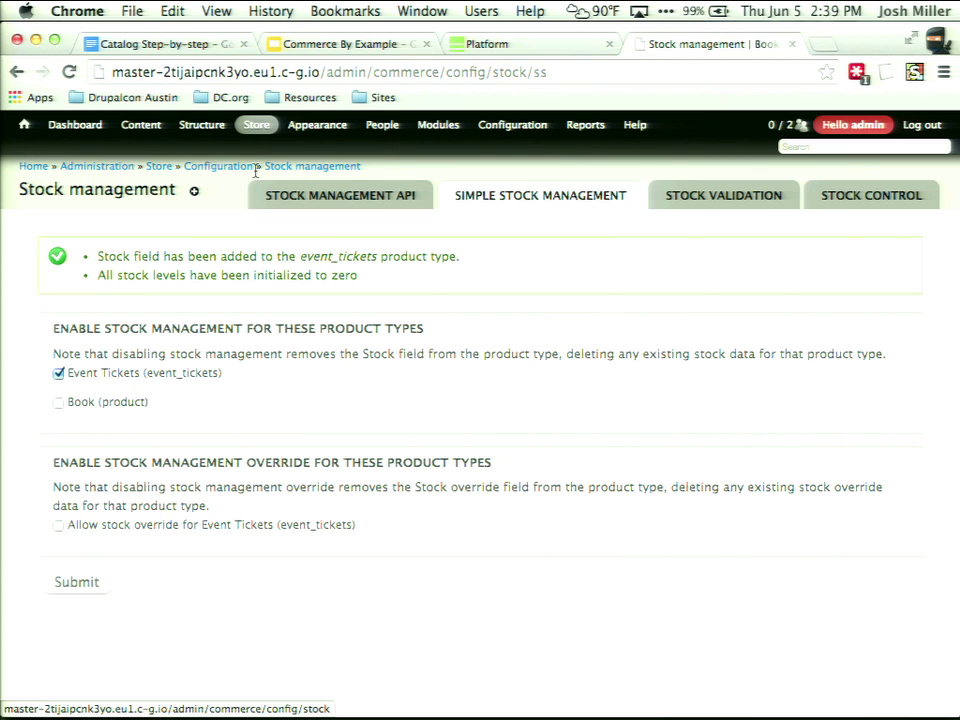
Open the Stock field's settings from the Event Tickets product type's list of fields.
mouse_move(257, 126)
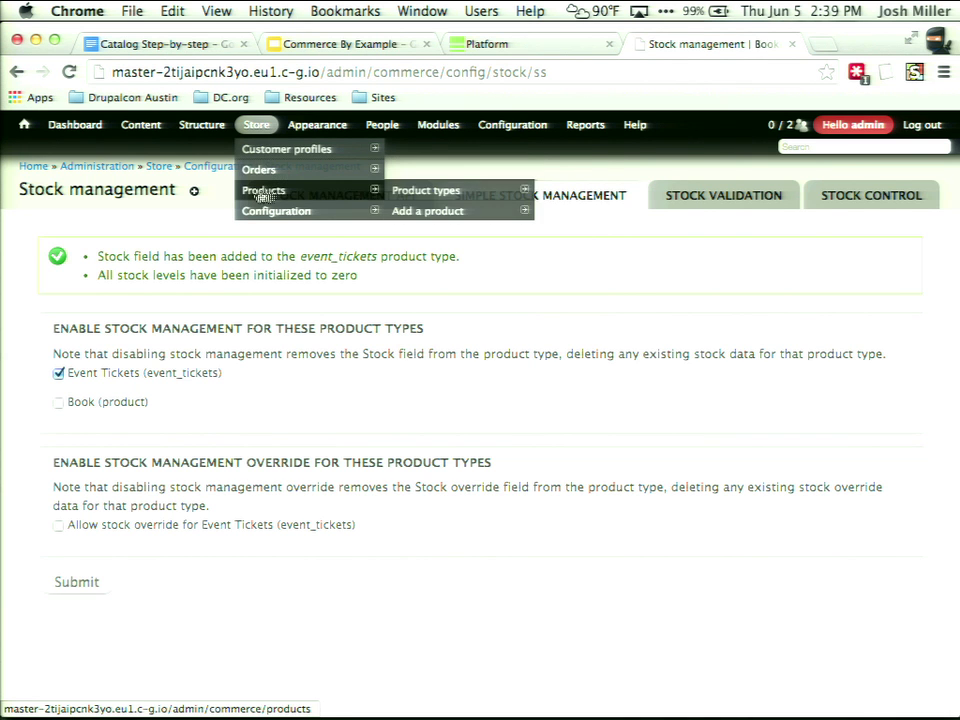
mouse_move(422, 194)
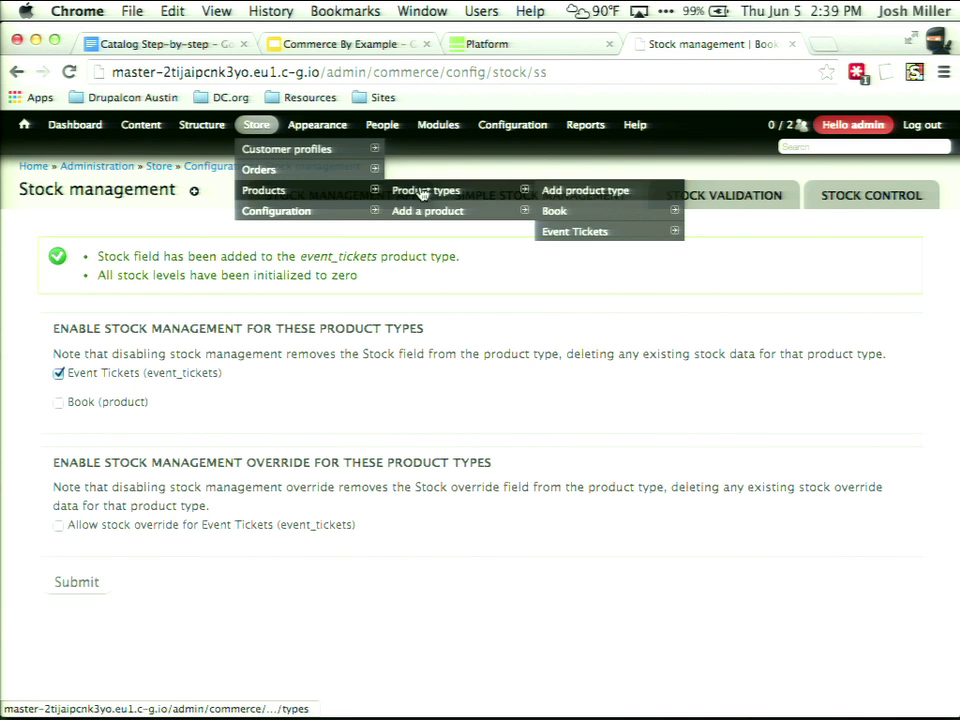
left_click(590, 237)
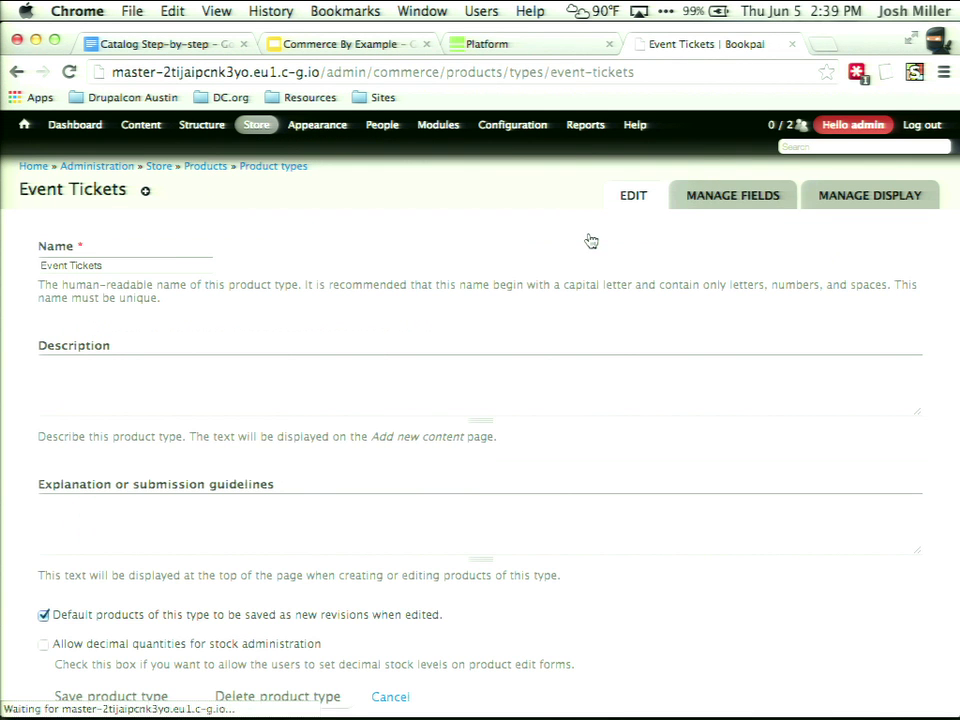
left_click(710, 200)
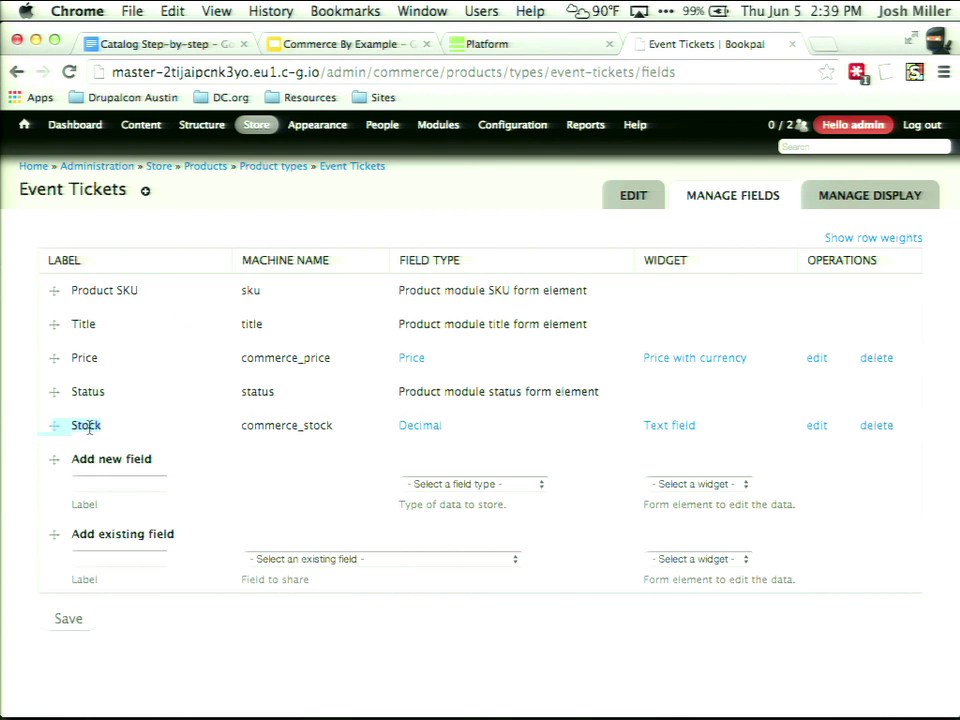
left_click(818, 427)
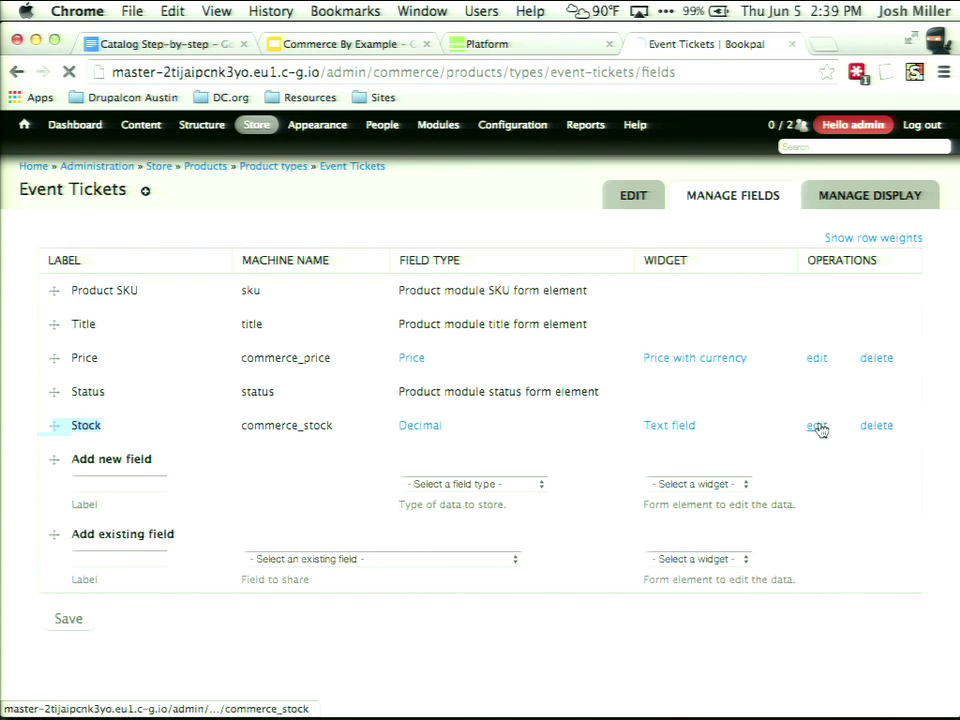
Change the Stock field's label to Available Tickets and save the field settings.
left_click(189, 321)
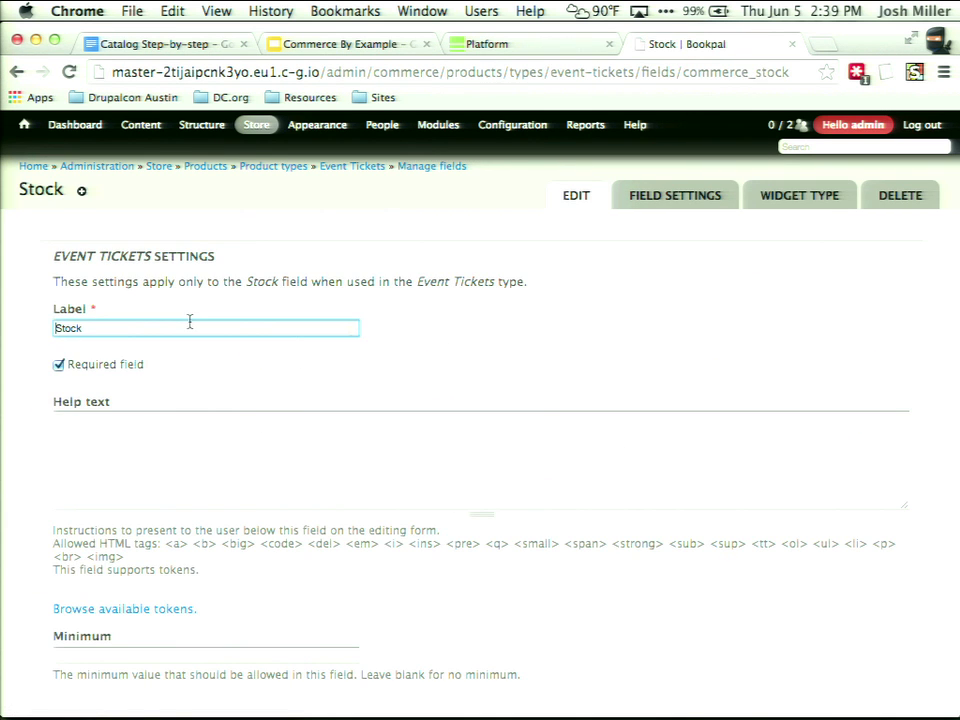
left_click(189, 321)
type("Available Tickets")
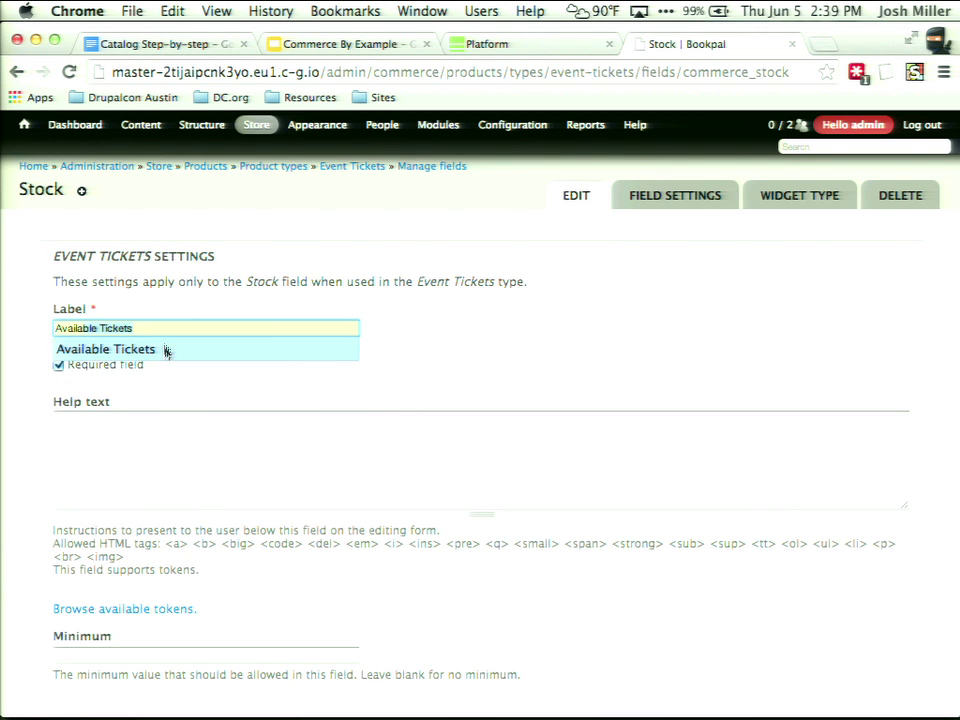
left_click(167, 349)
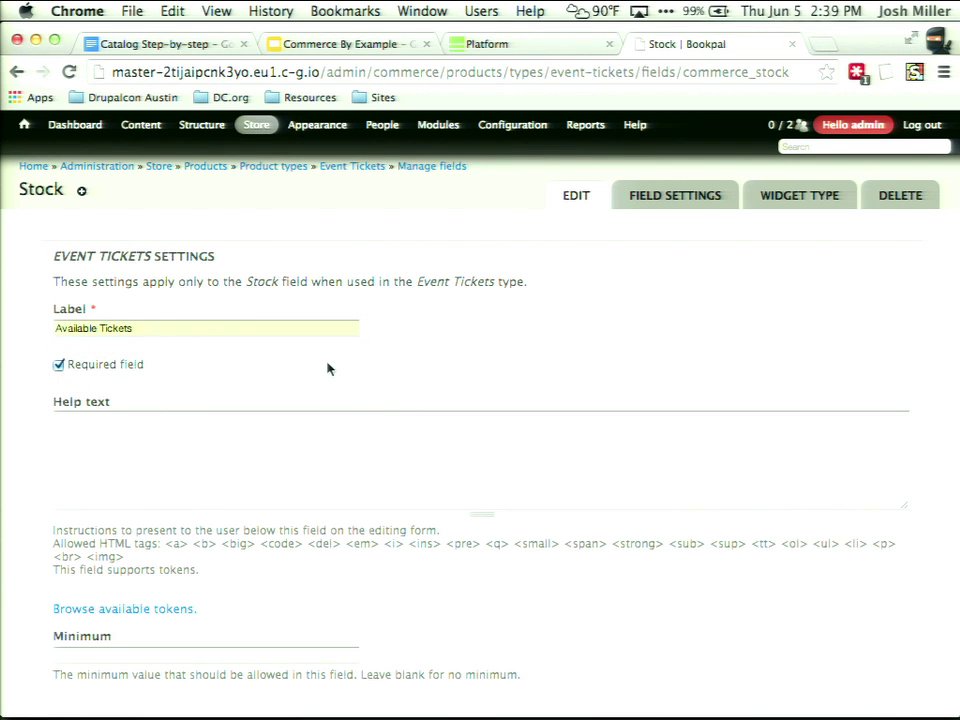
scroll(327, 369, "down", 5)
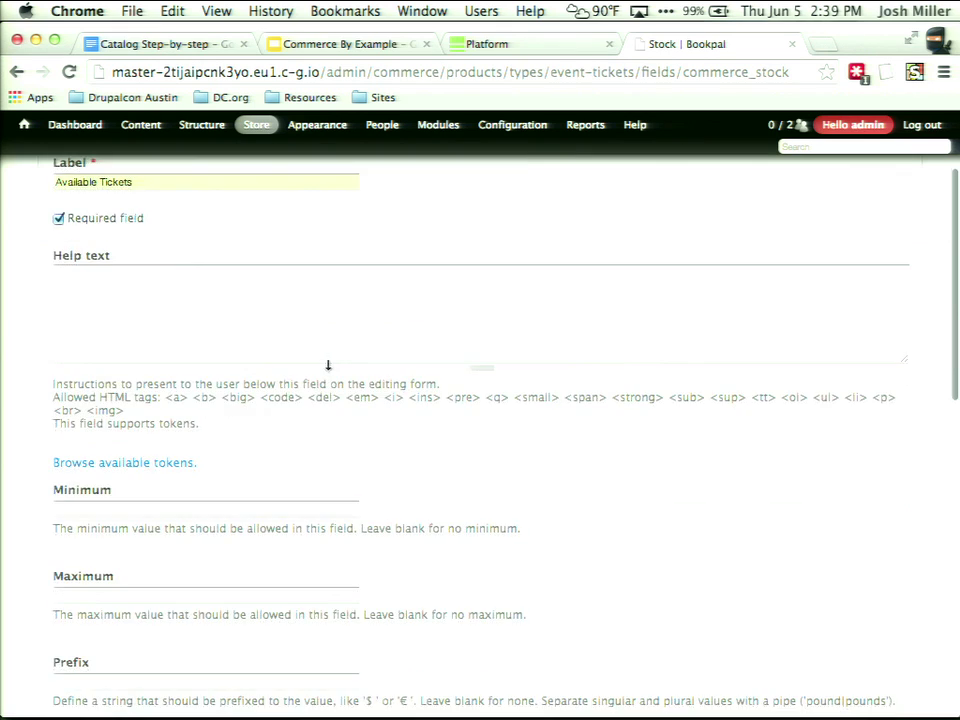
scroll(327, 367, "down", 3)
scroll(144, 596, "down", 5)
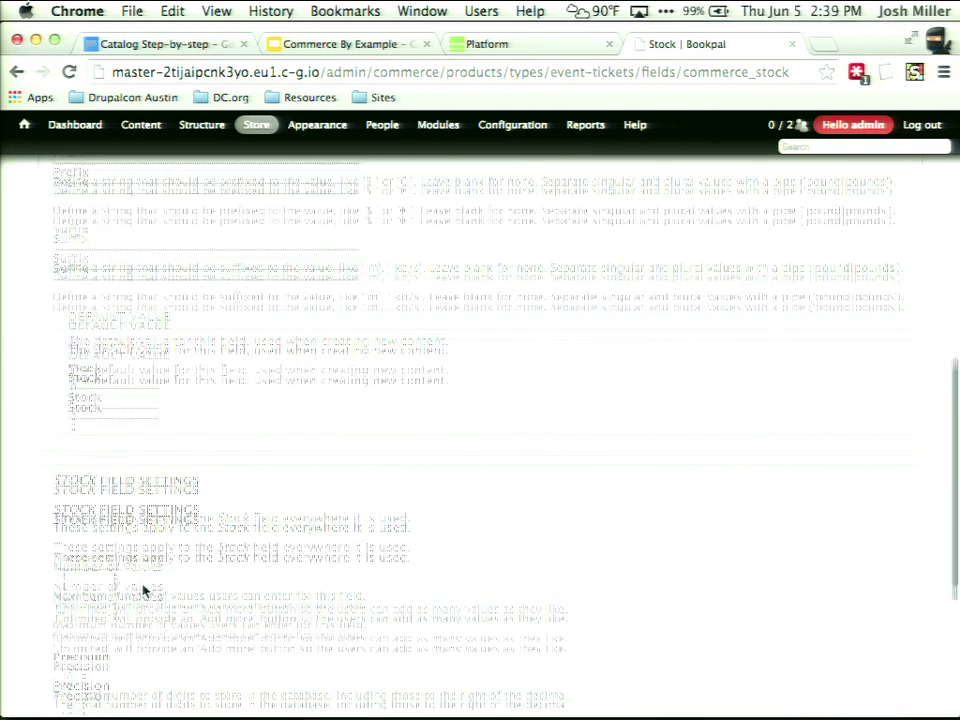
scroll(143, 593, "down", 4)
left_click(96, 643)
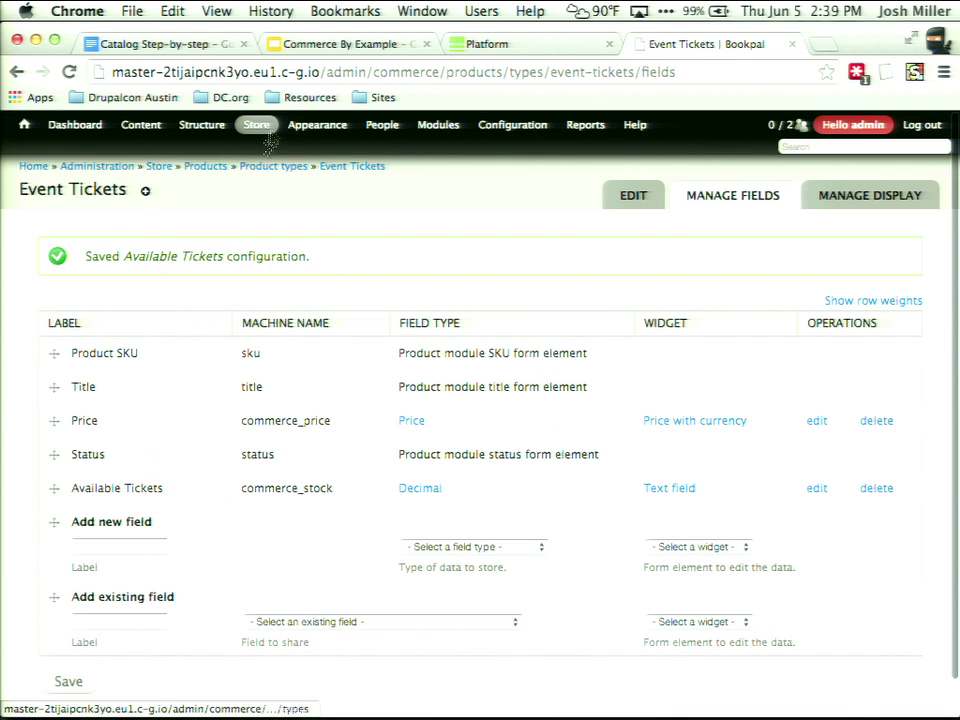
Highlight the instruction to create an Event Ticket in the Catalog Step-by-step document and return to the Bookpal site.
left_click(180, 44)
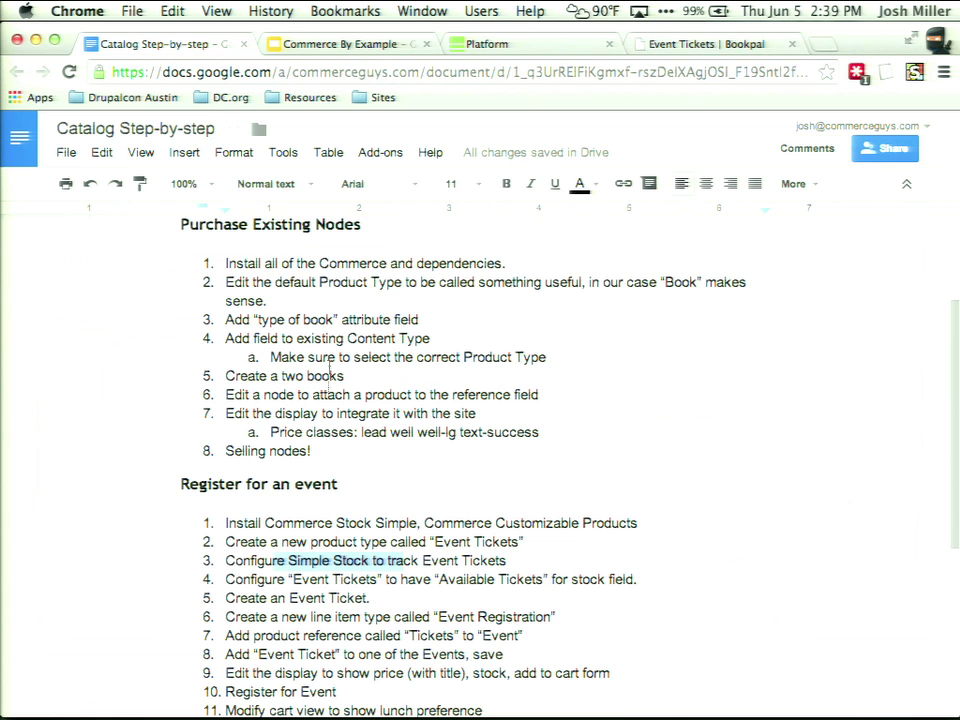
left_click(250, 595)
left_click_drag(247, 598, 368, 598)
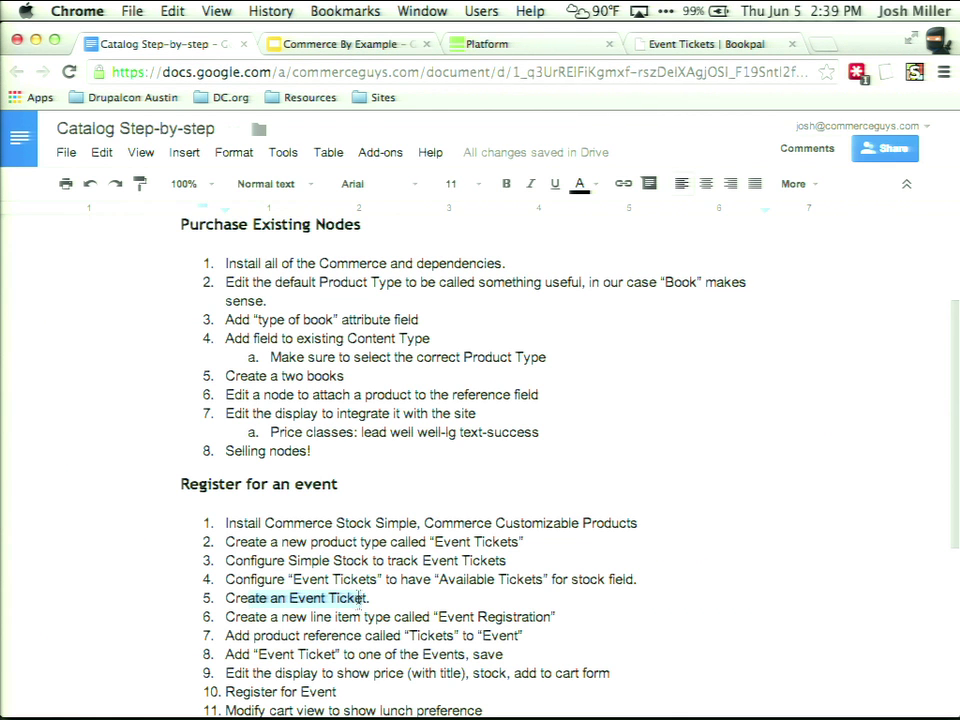
left_click(665, 45)
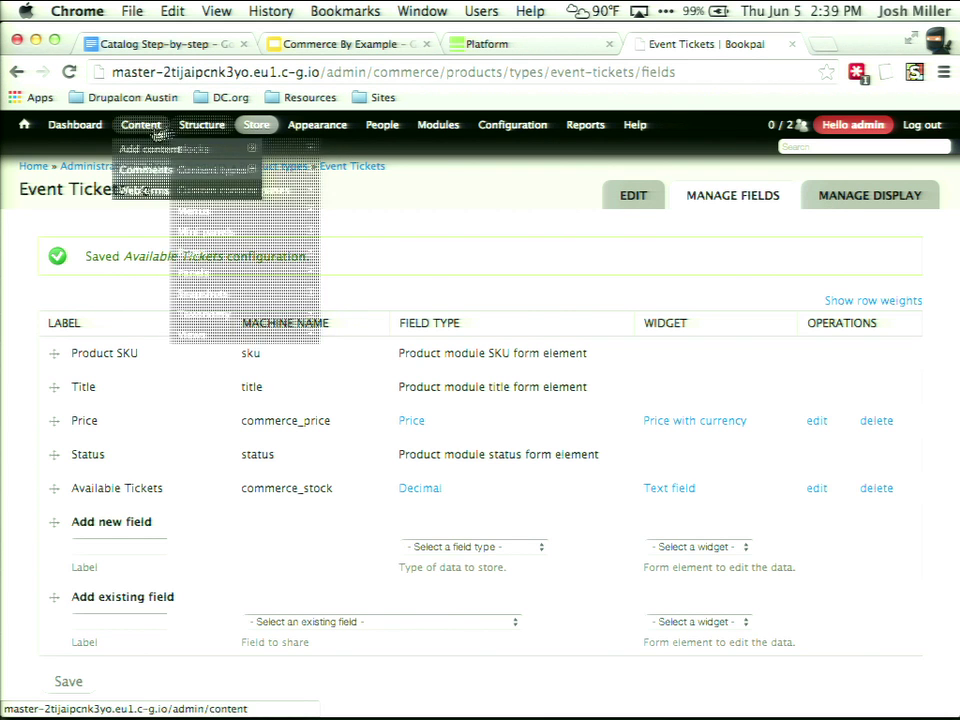
Open the store's form for creating a new product of the Event Tickets type.
mouse_move(260, 168)
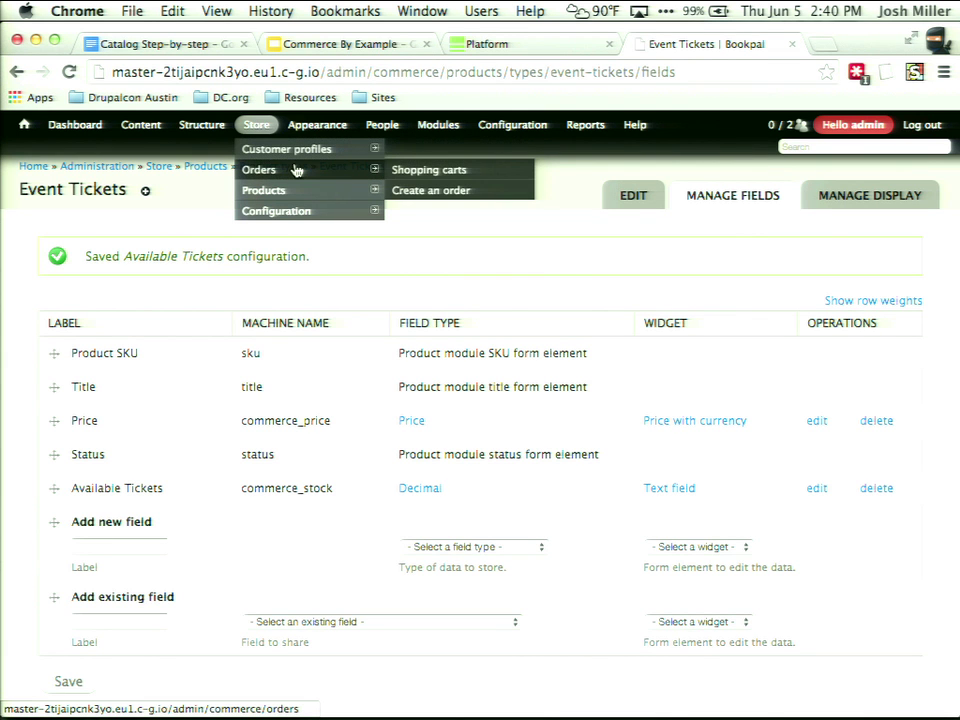
mouse_move(300, 192)
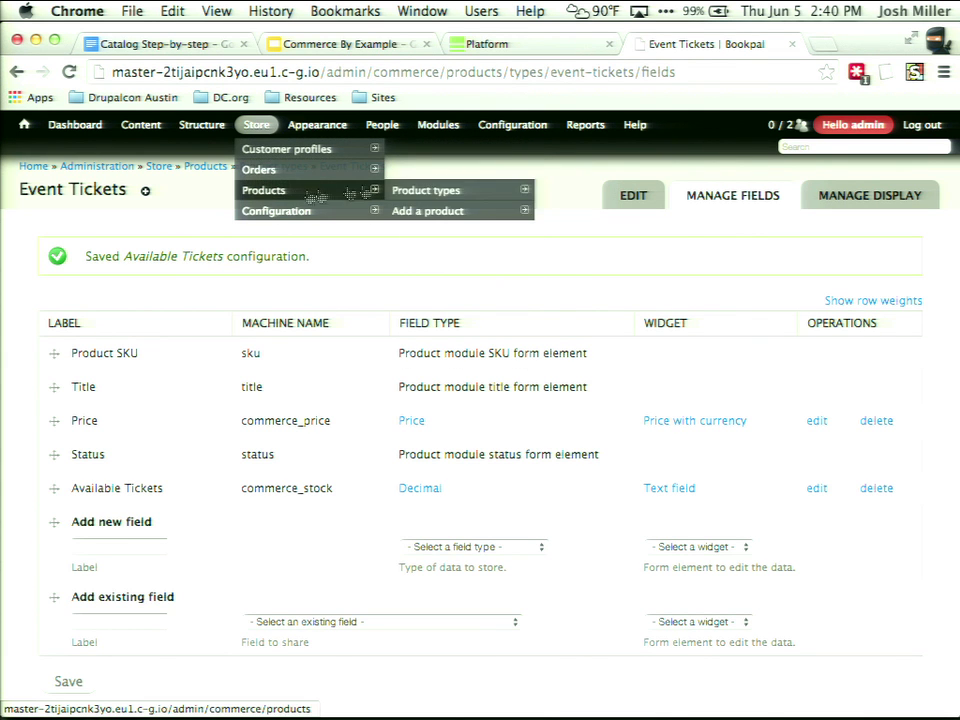
left_click(445, 216)
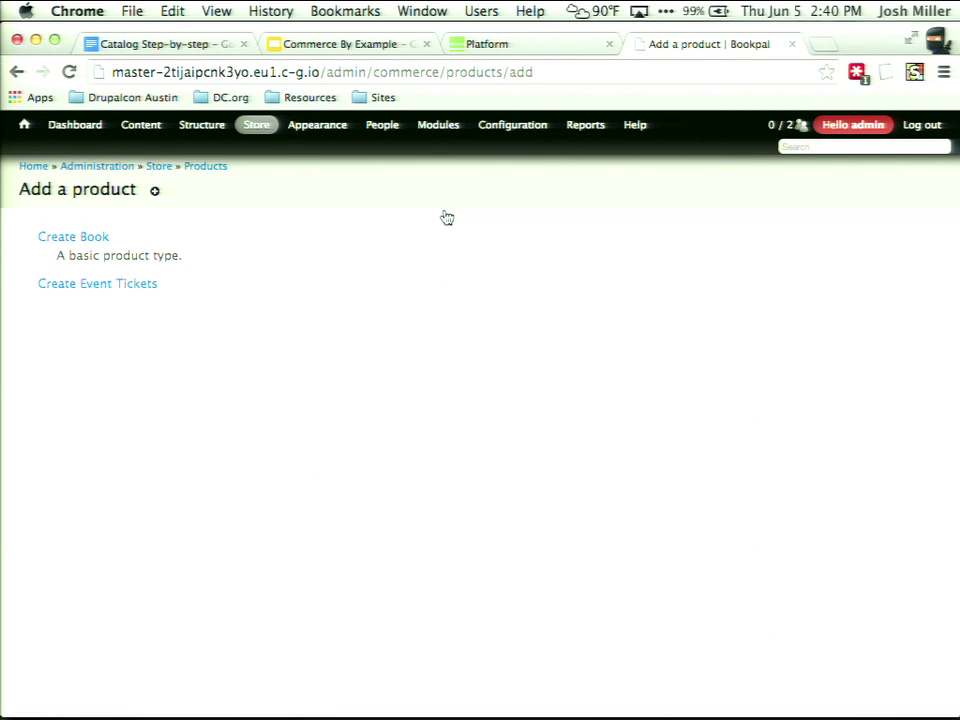
left_click(122, 283)
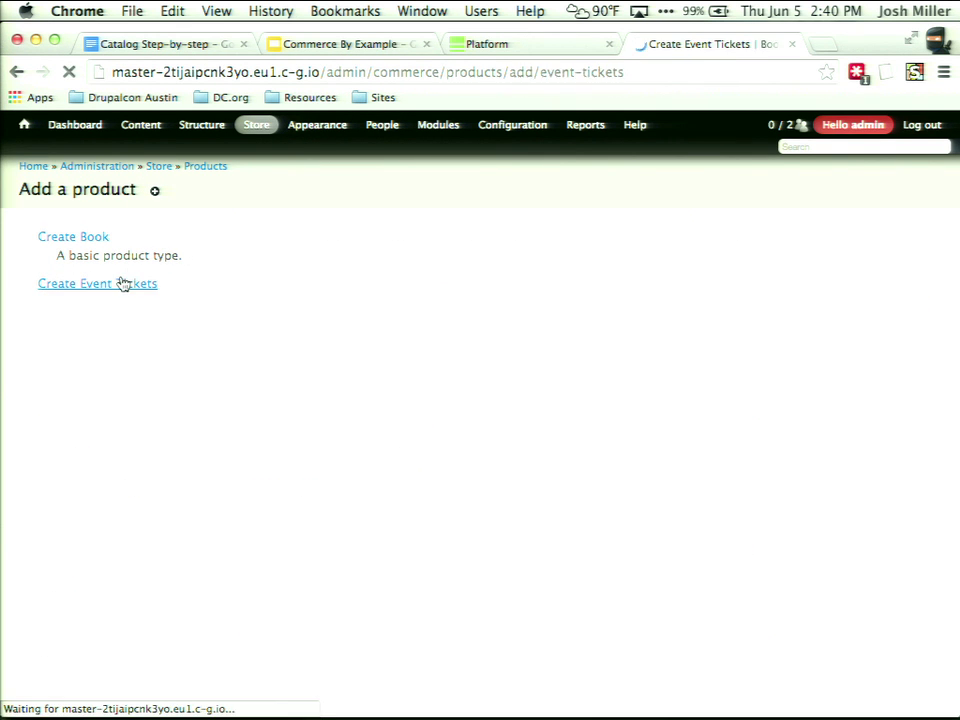
Enter the SKU Resposive-2, a title starting "Buy a signed book from" plus the author's first name, and a price of 25 USD.
left_click(128, 262)
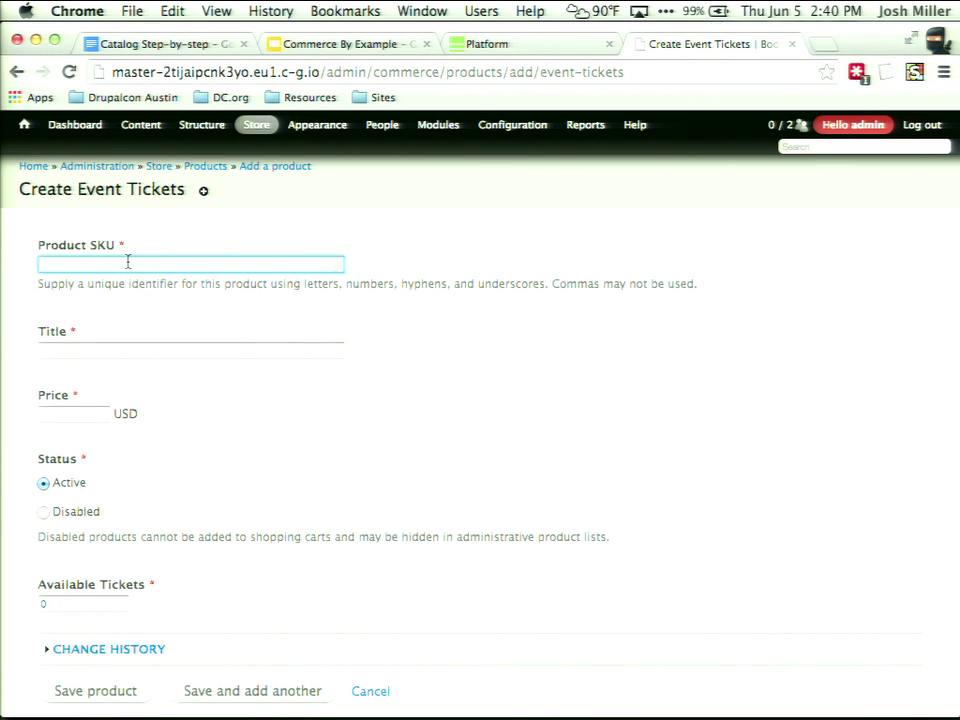
type("R")
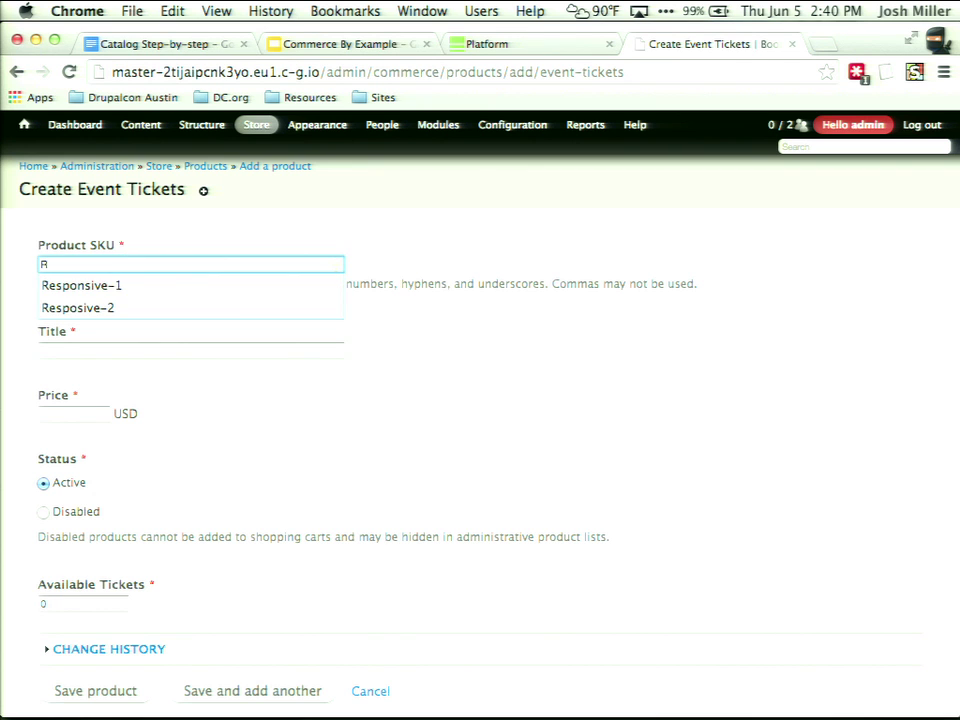
left_click(109, 306)
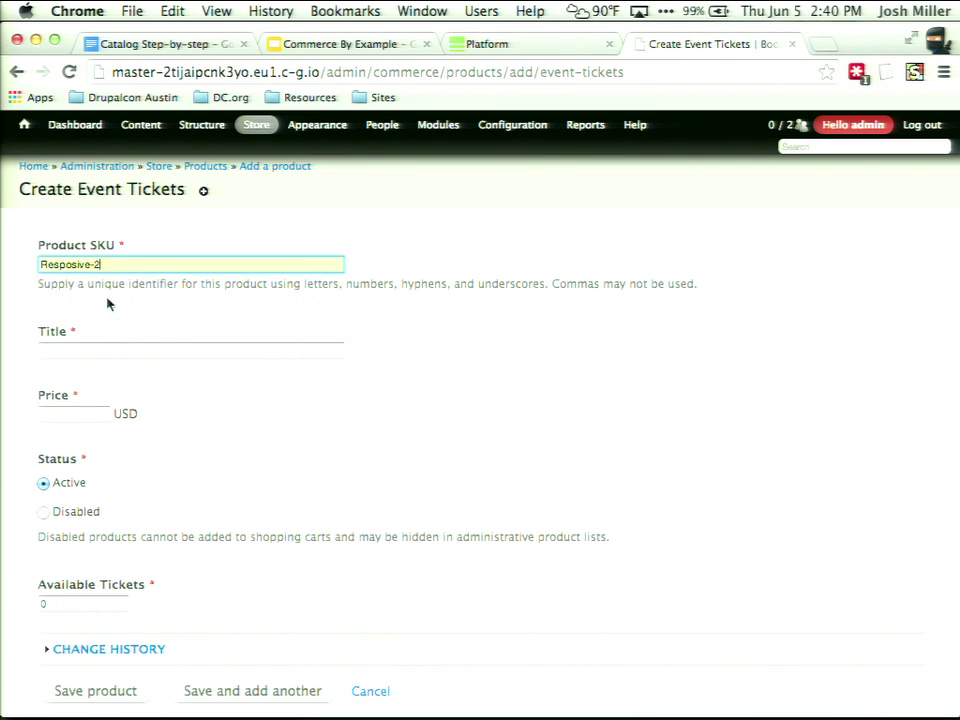
left_click(109, 346)
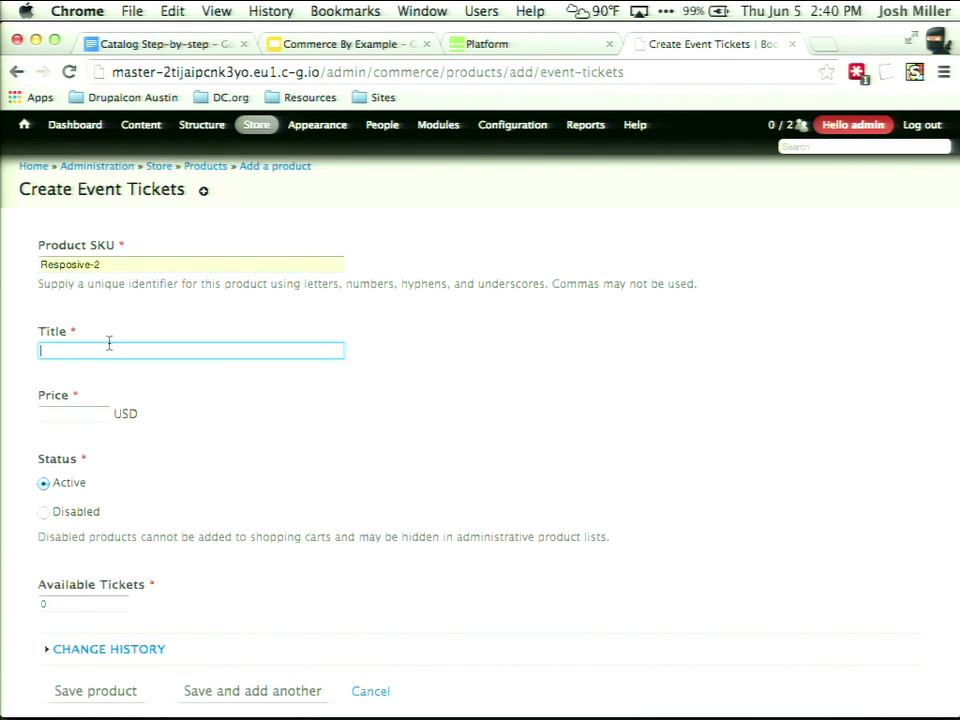
type("Buy a signed book from Mike")
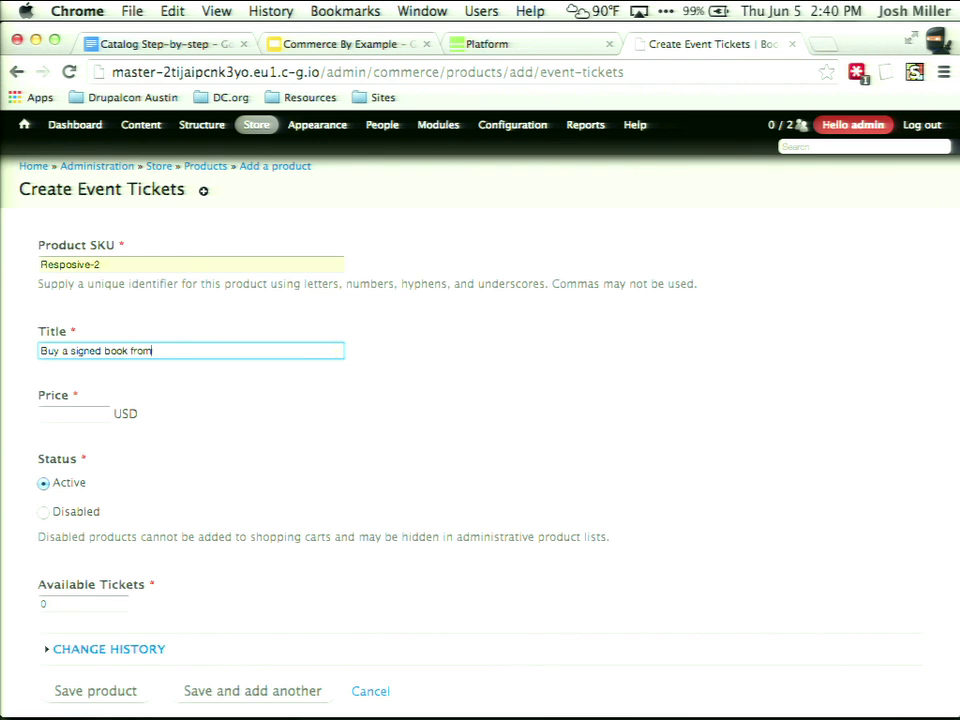
left_click(66, 415)
type("25")
left_click(47, 433)
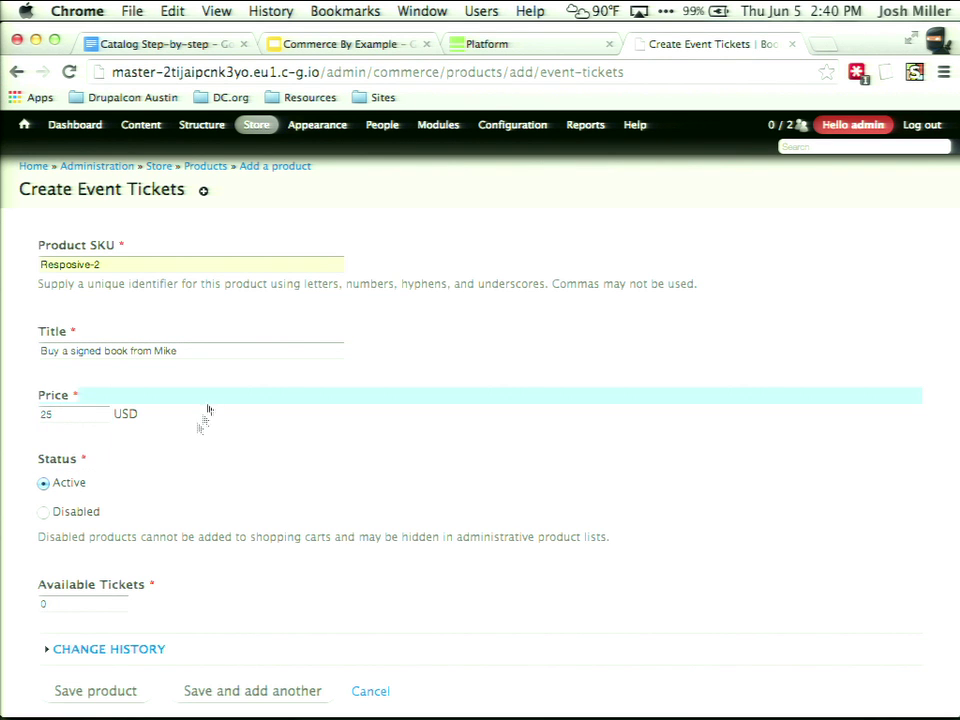
Set the product's Available Tickets to 60 and save the product.
scroll(122, 499, "down", 1)
left_click(61, 550)
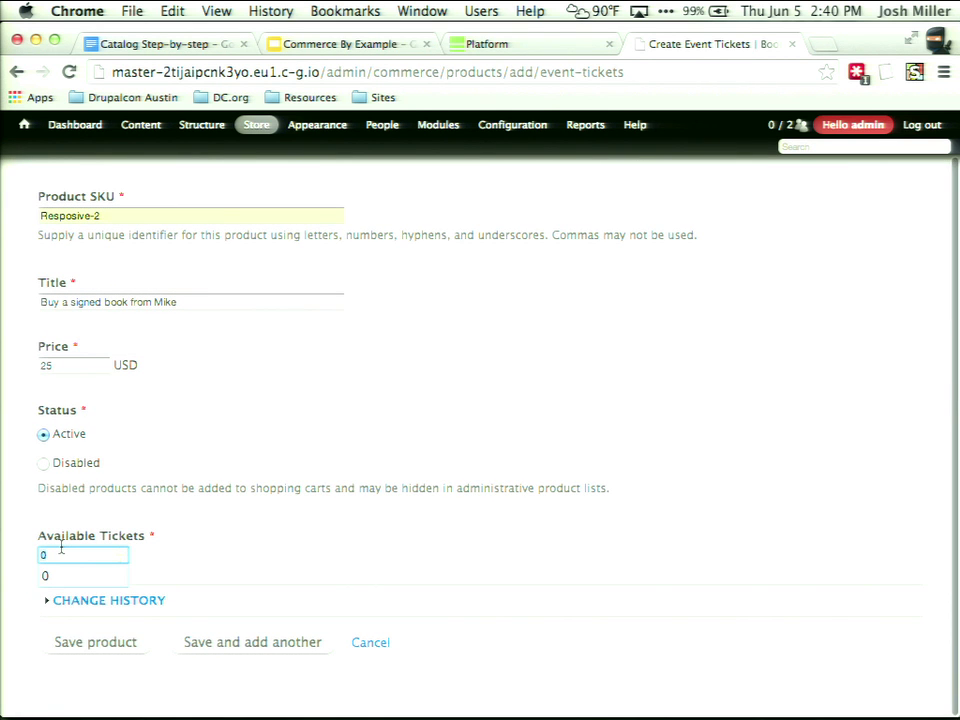
key("BackSpace")
type("60")
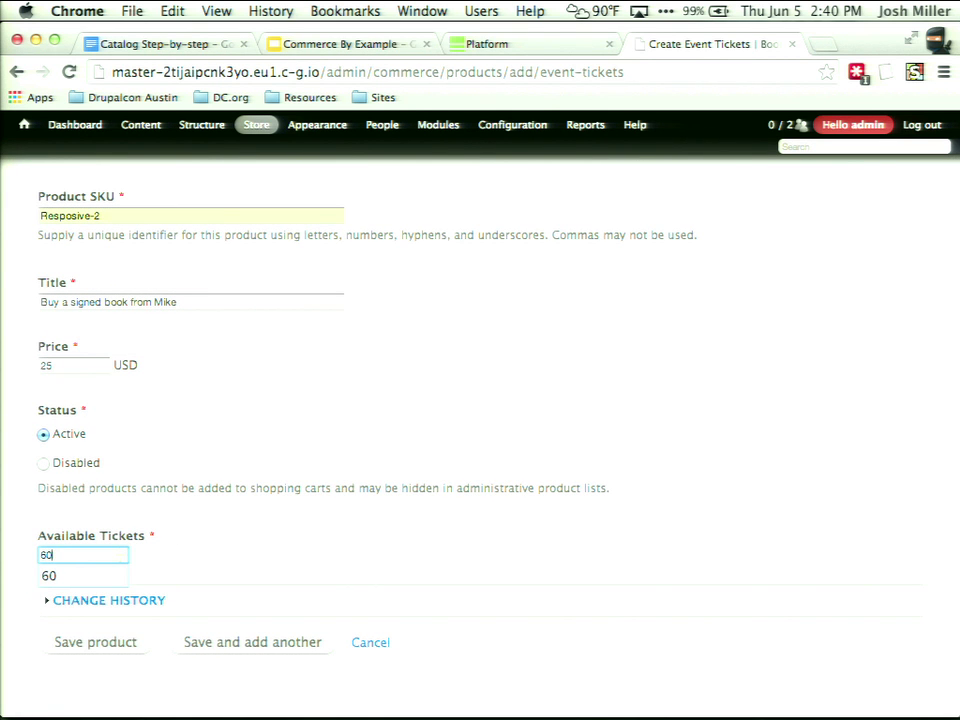
left_click(170, 550)
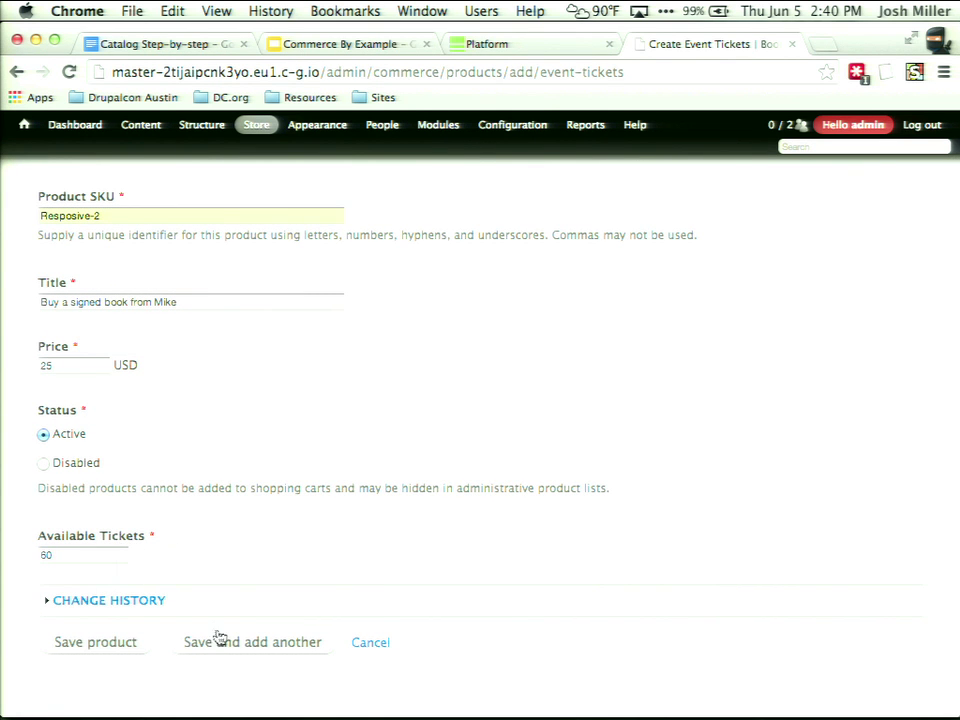
left_click(111, 648)
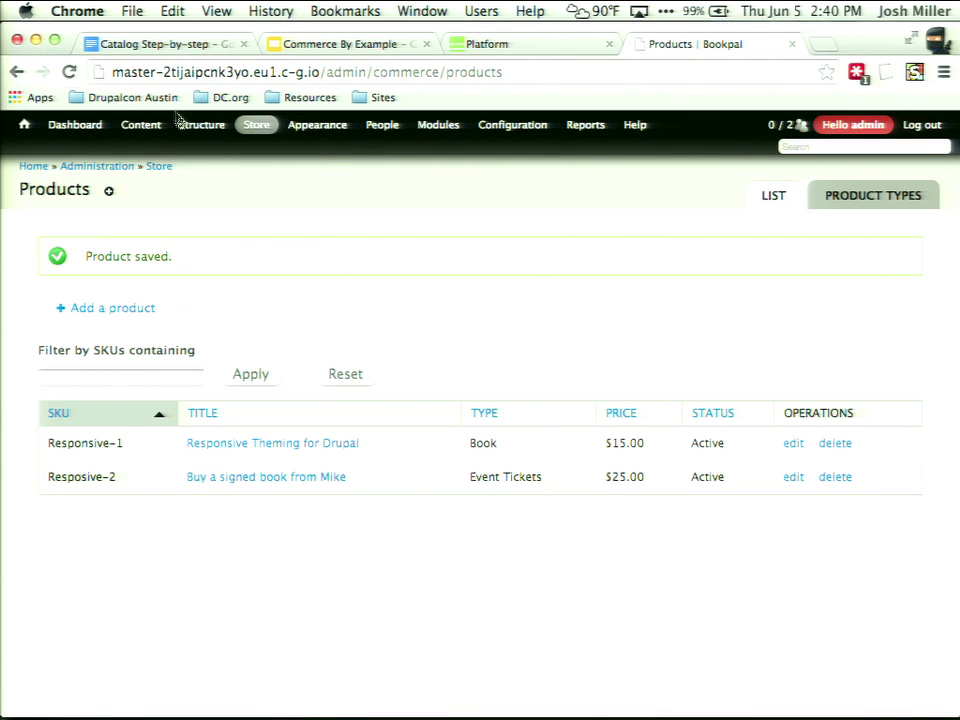
mouse_move(183, 124)
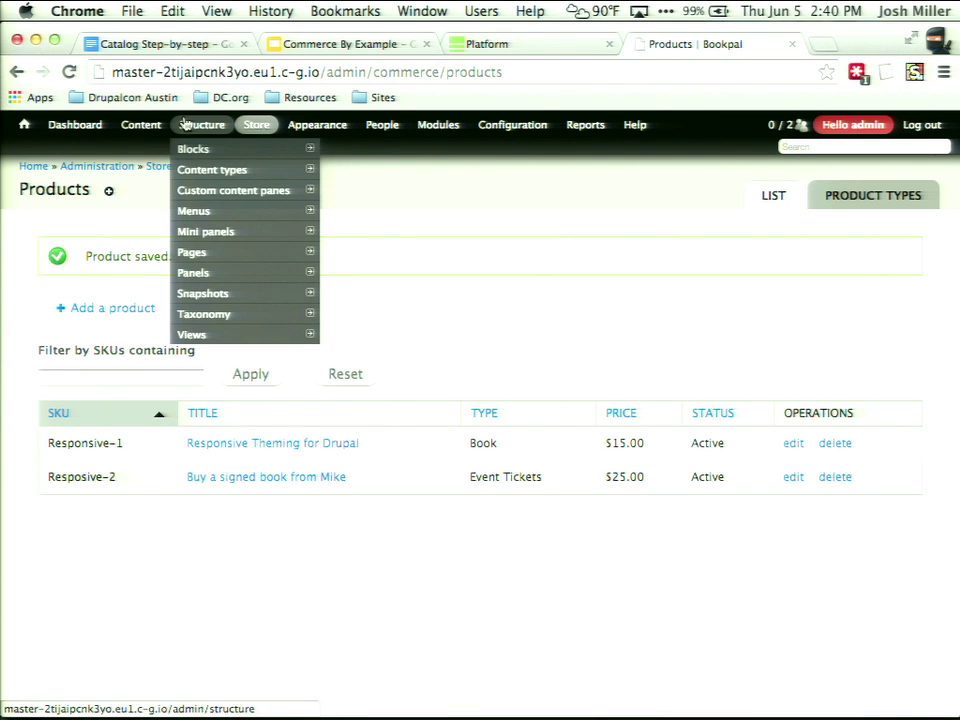
mouse_move(224, 253)
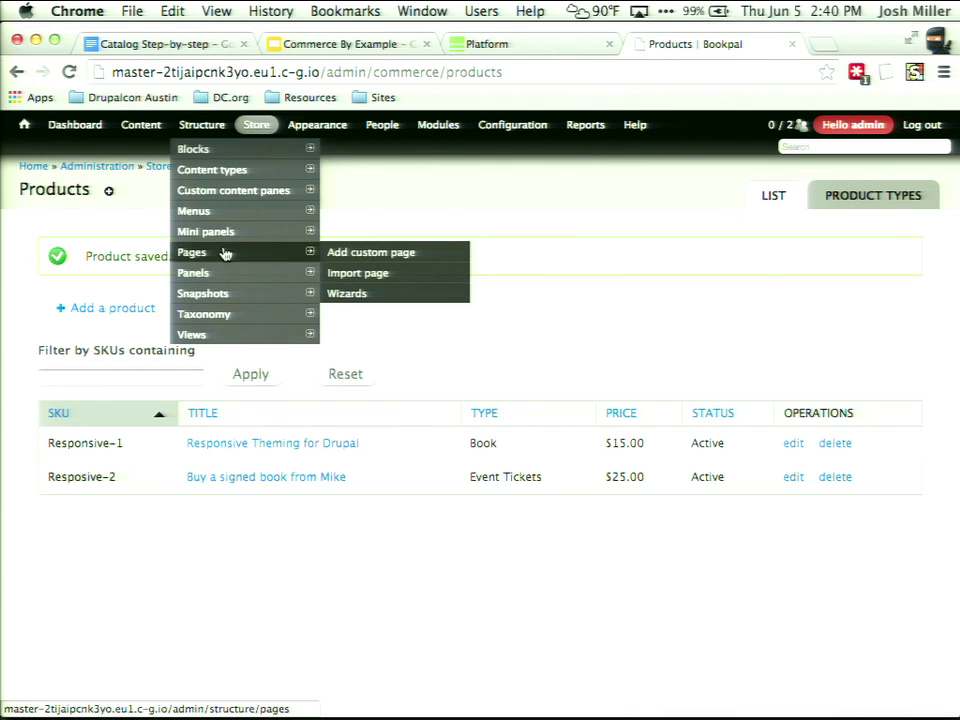
mouse_move(133, 133)
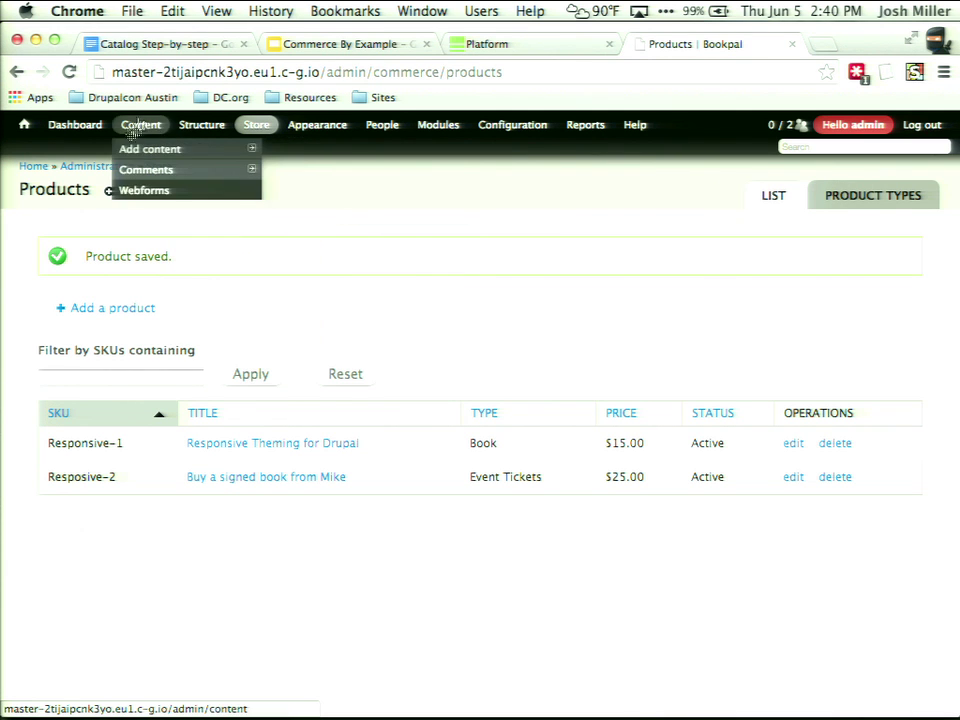
Go to the site's home page, open the Books listing and look through The Definitive Guide to Drupal 7 page.
left_click(31, 168)
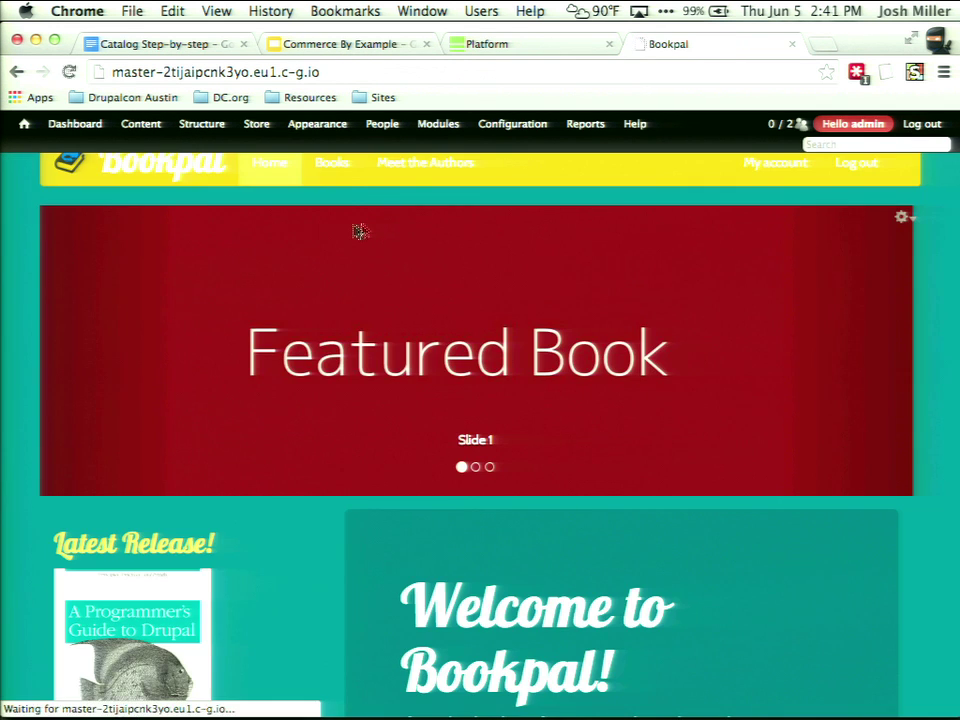
left_click(338, 172)
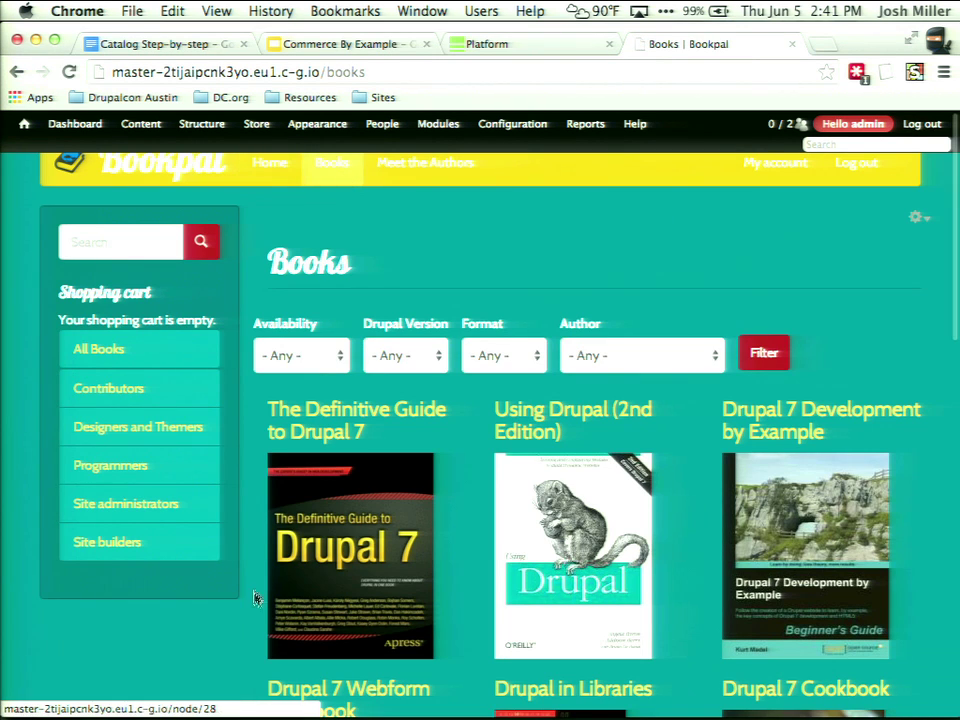
left_click(315, 414)
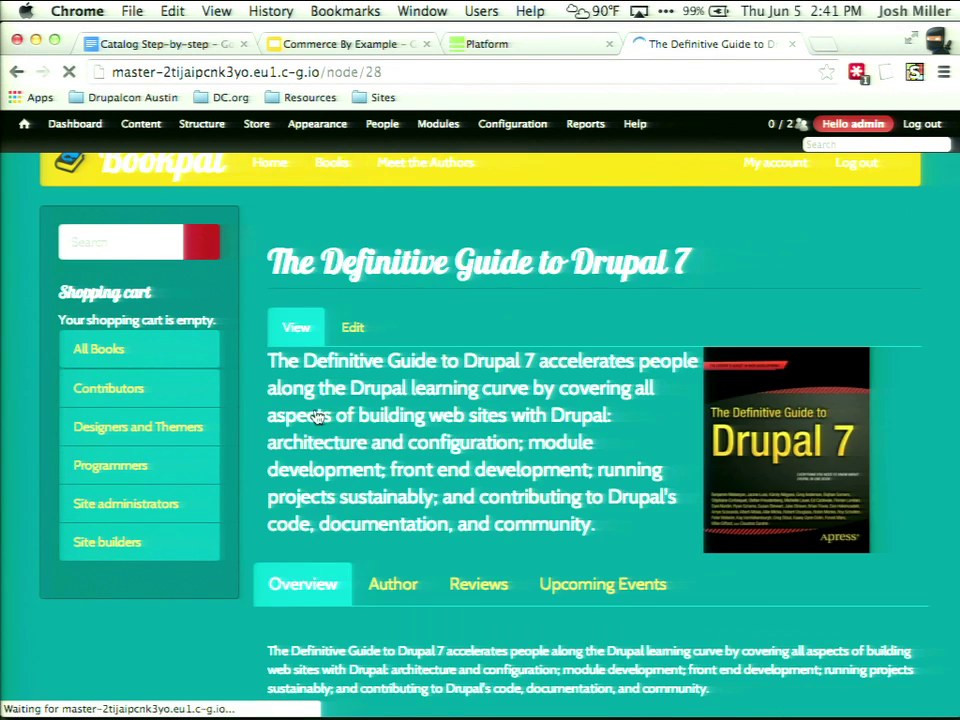
scroll(315, 414, "down", 5)
scroll(315, 414, "up", 4)
scroll(293, 525, "up", 2)
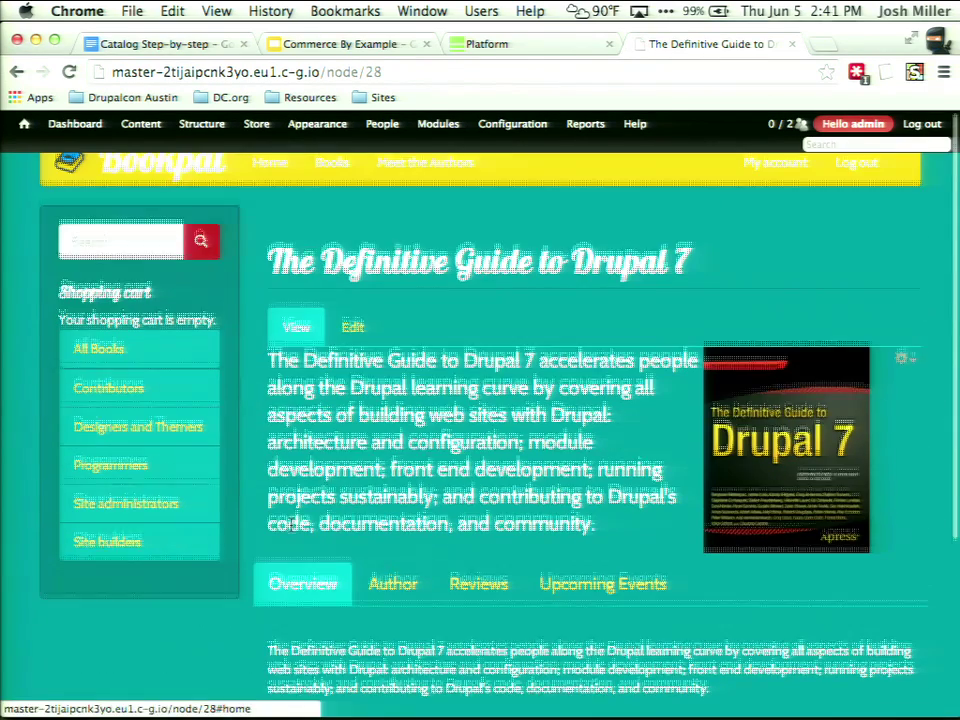
Open the first event listed under Meet the Authors and review its date, room, description and books by the author.
left_click(426, 183)
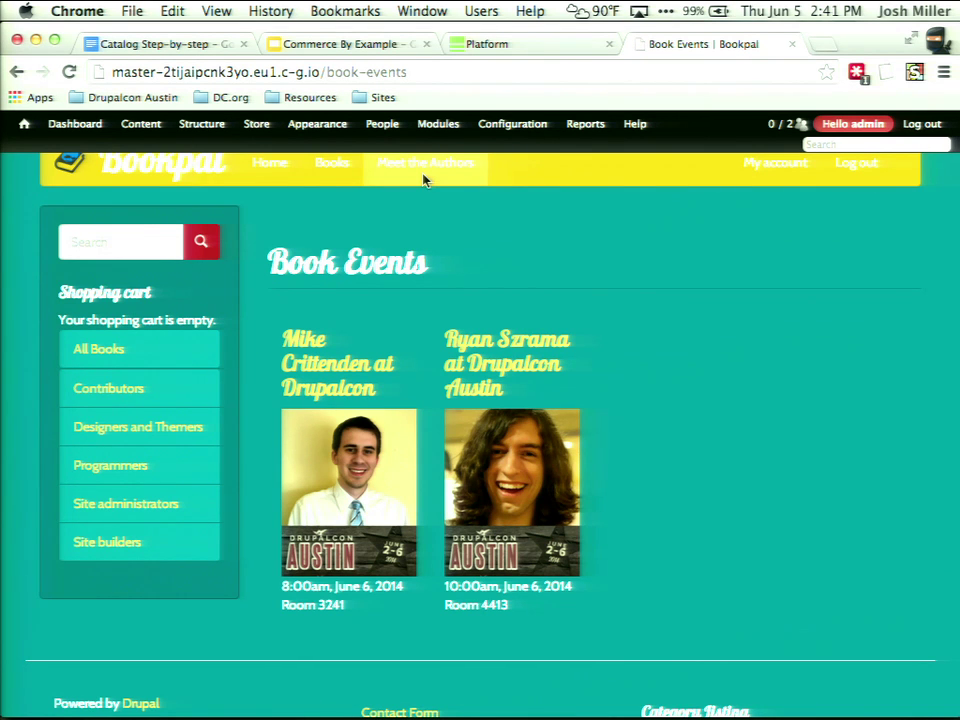
left_click(330, 356)
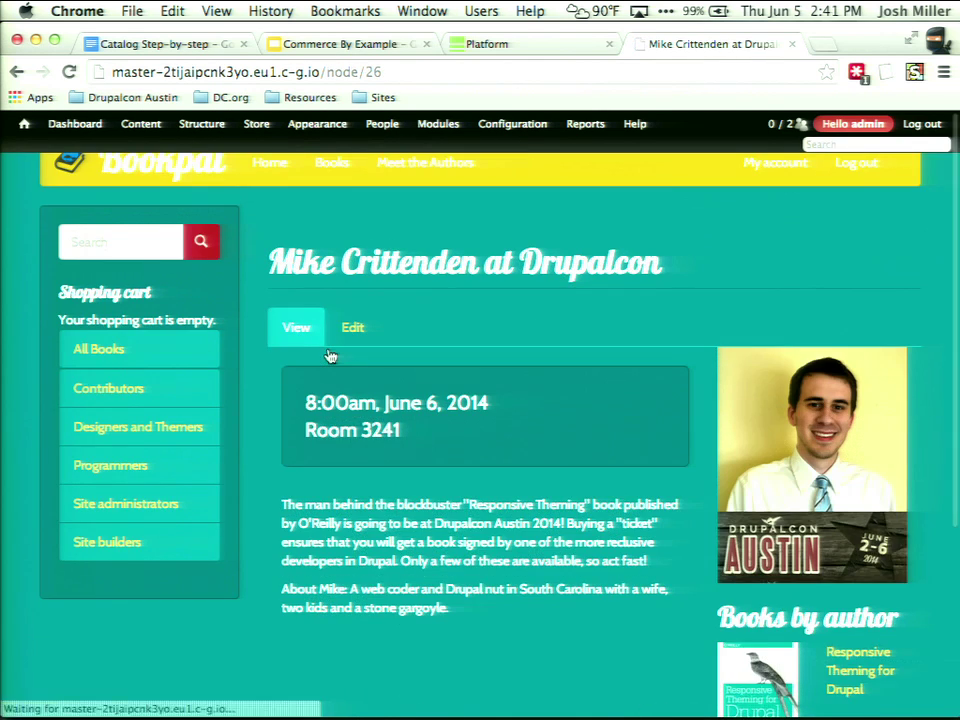
scroll(330, 356, "down", 1)
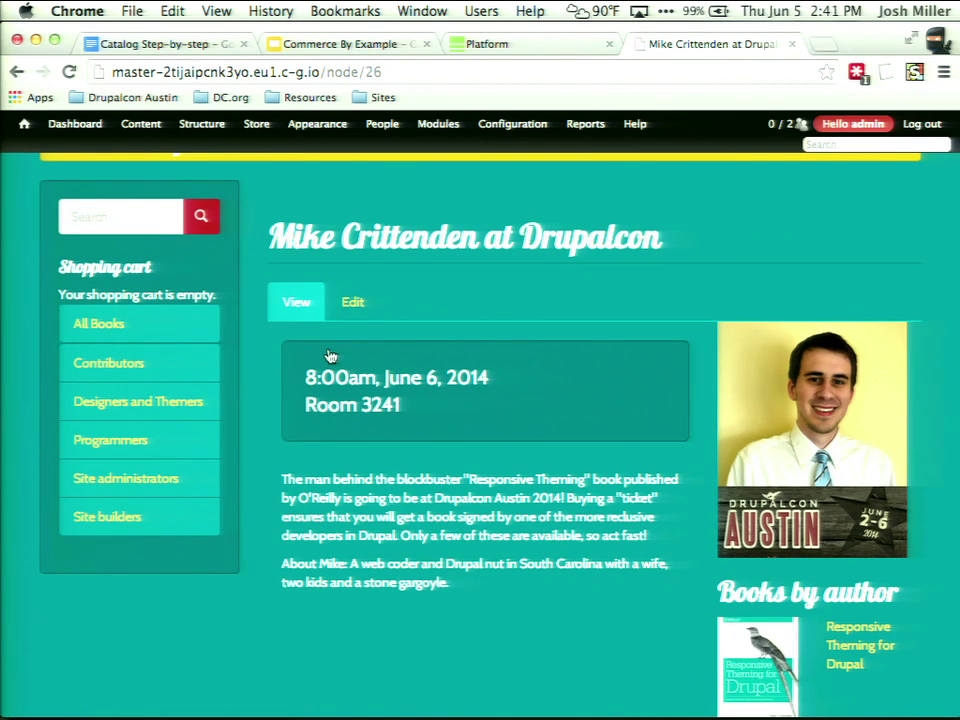
scroll(330, 356, "down", 2)
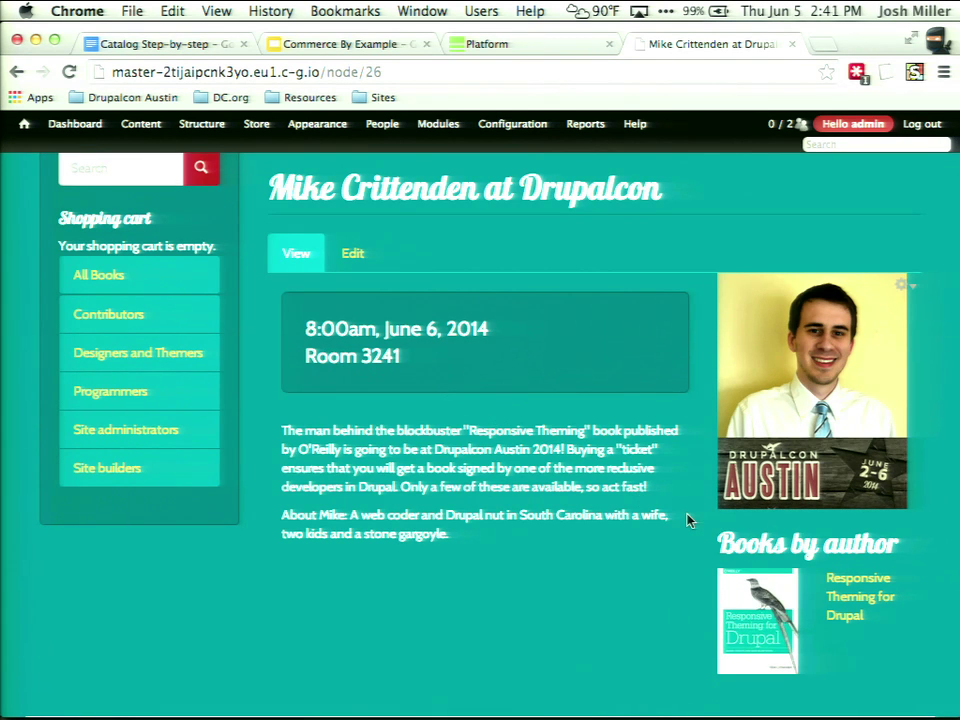
scroll(686, 519, "up", 3)
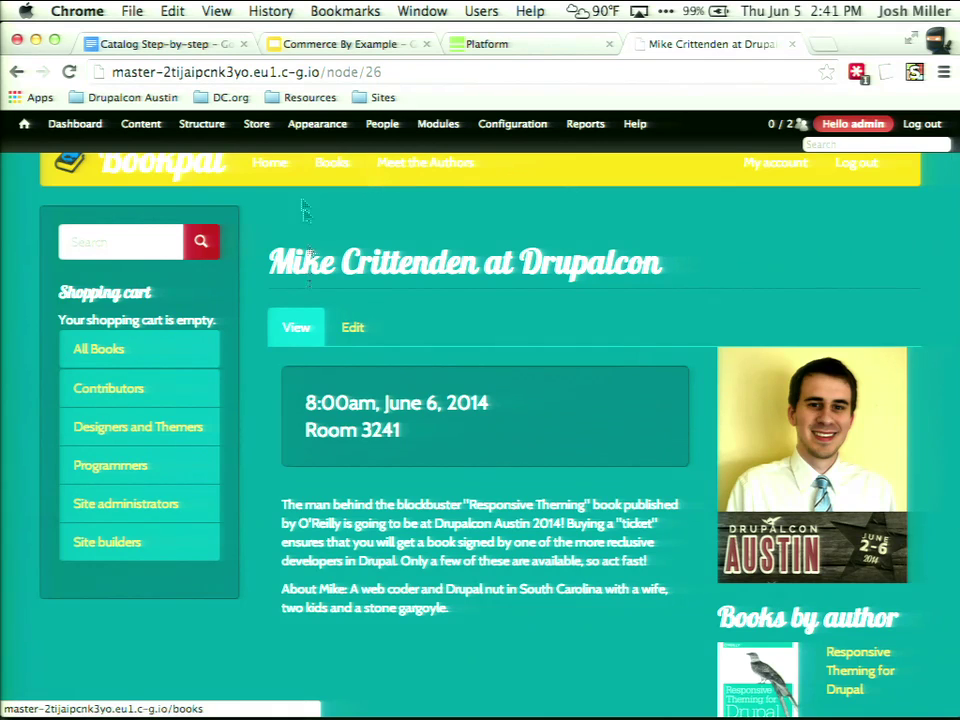
scroll(302, 352, "down", 2)
scroll(302, 352, "down", 1)
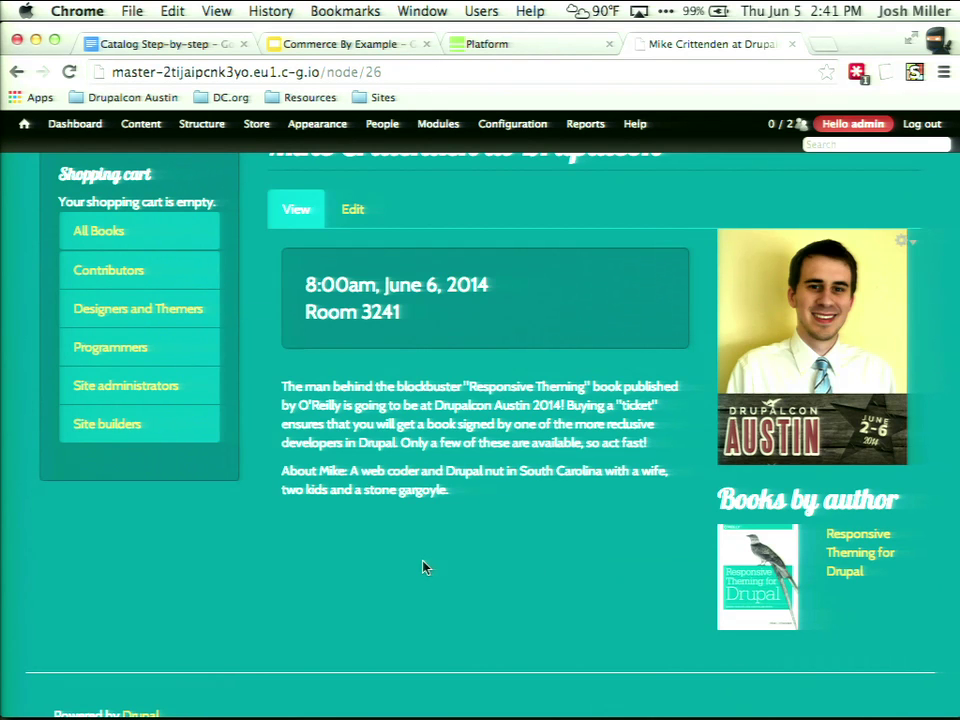
Open the field management page of the Event content type.
scroll(422, 567, "up", 3)
mouse_move(224, 138)
mouse_move(214, 167)
mouse_move(401, 242)
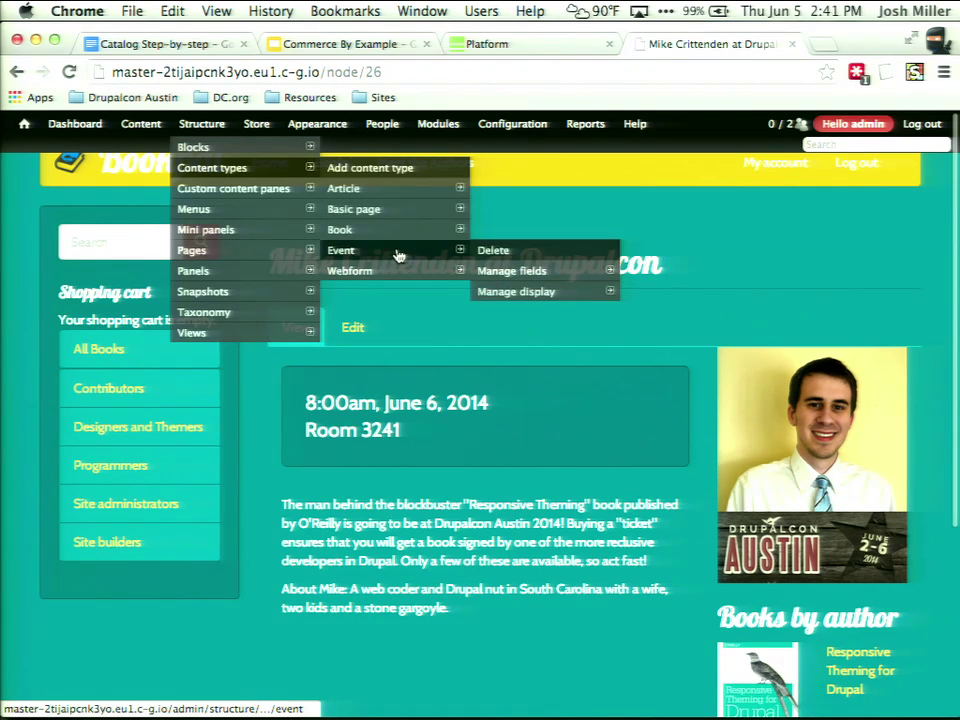
left_click(511, 272)
Add a Product reference field labelled Tickets with a Select list widget to the Event content type, leaving the options list limit blank.
left_click(139, 446)
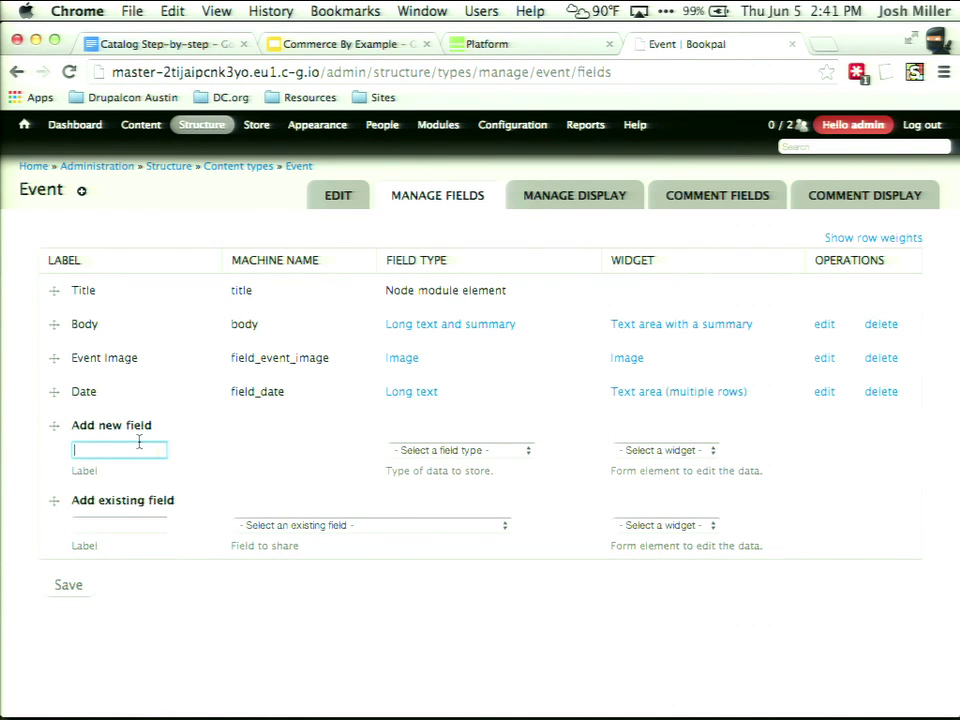
left_click(128, 44)
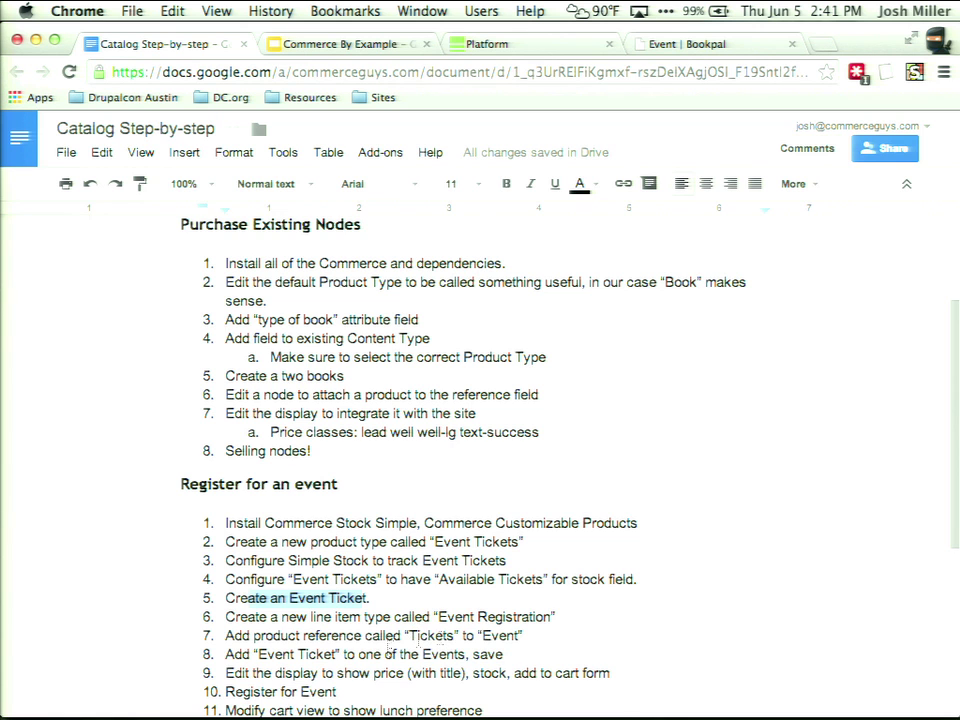
left_click(712, 44)
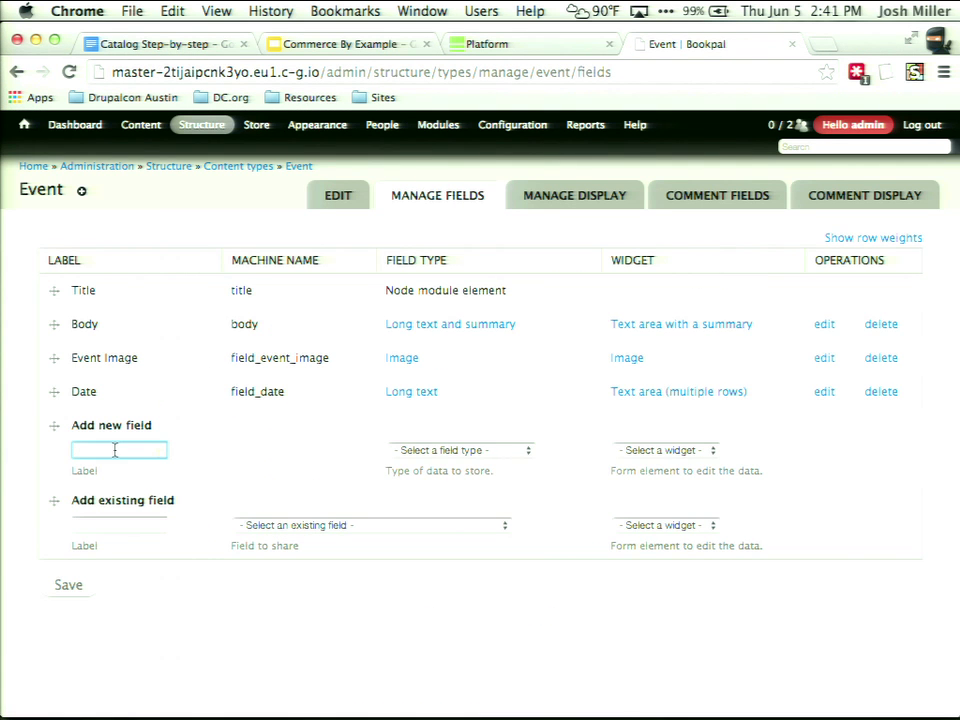
type("Tickets")
left_click(439, 450)
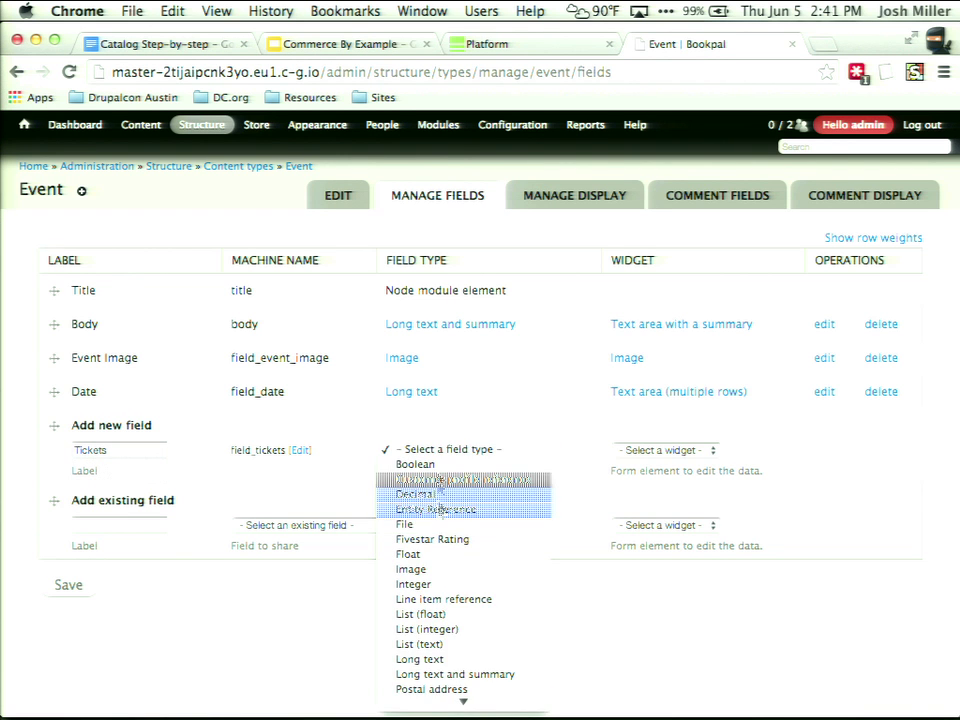
left_click(430, 667)
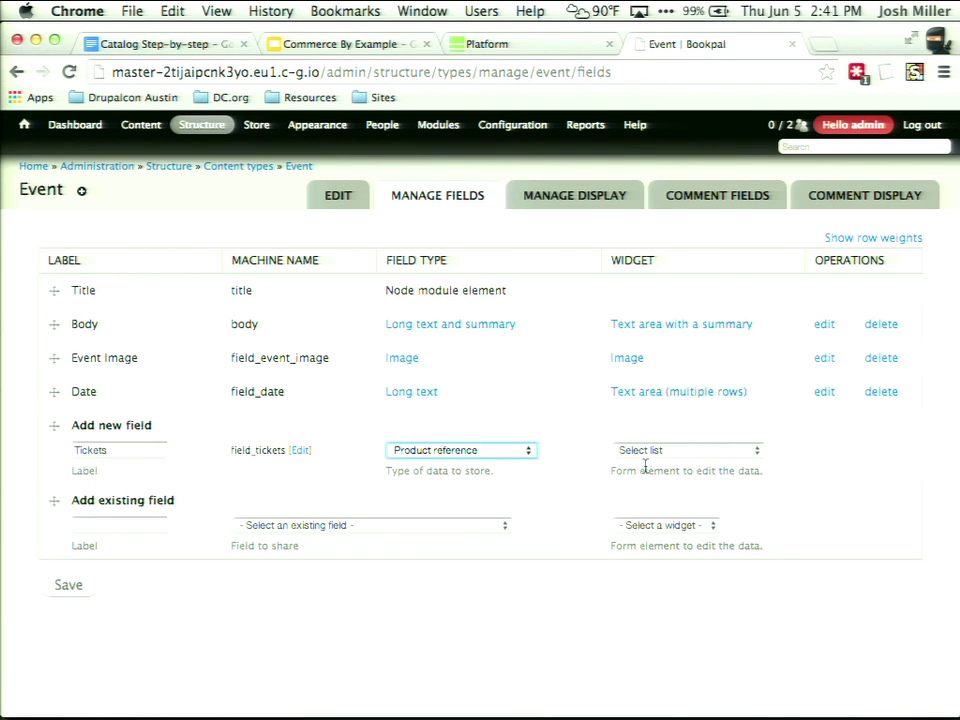
left_click(80, 586)
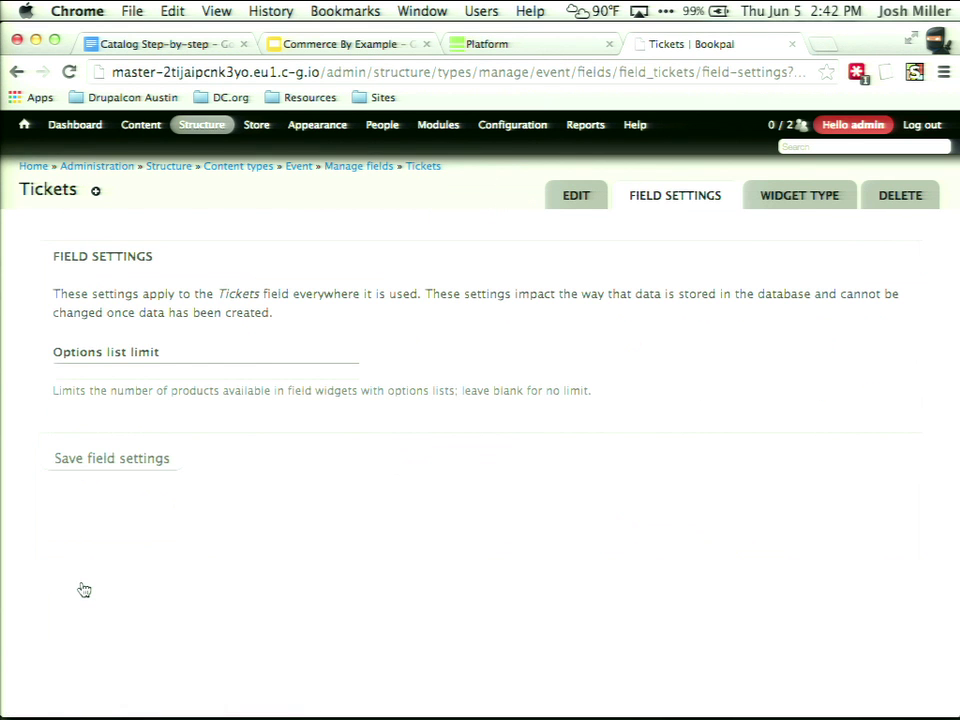
left_click(170, 457)
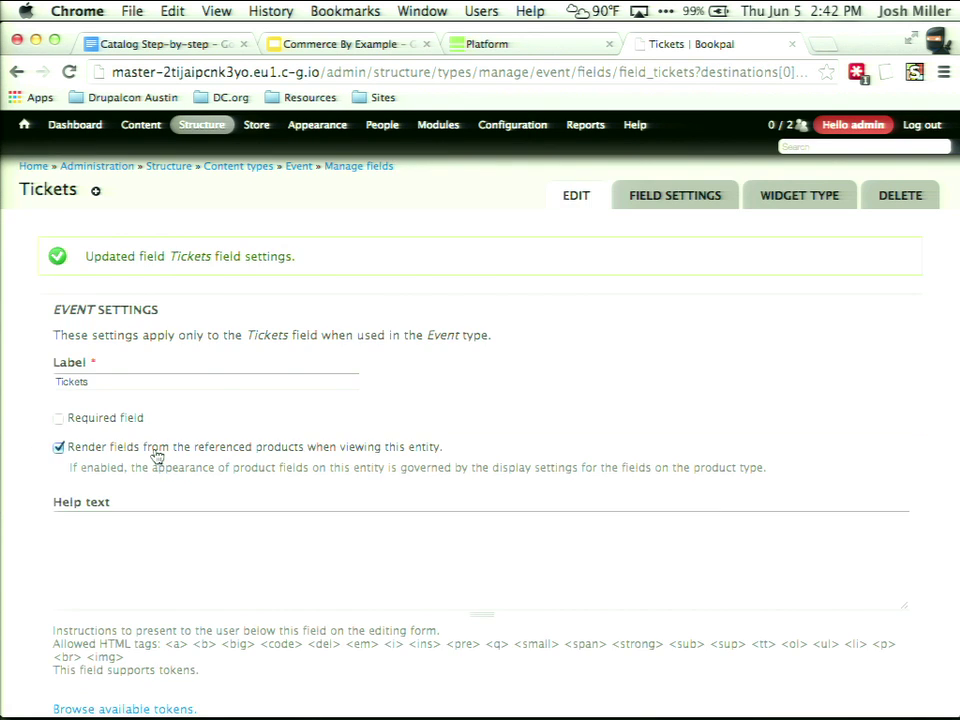
Limit the Tickets field's referenceable product types to Event Tickets and save the field settings.
scroll(157, 457, "down", 10)
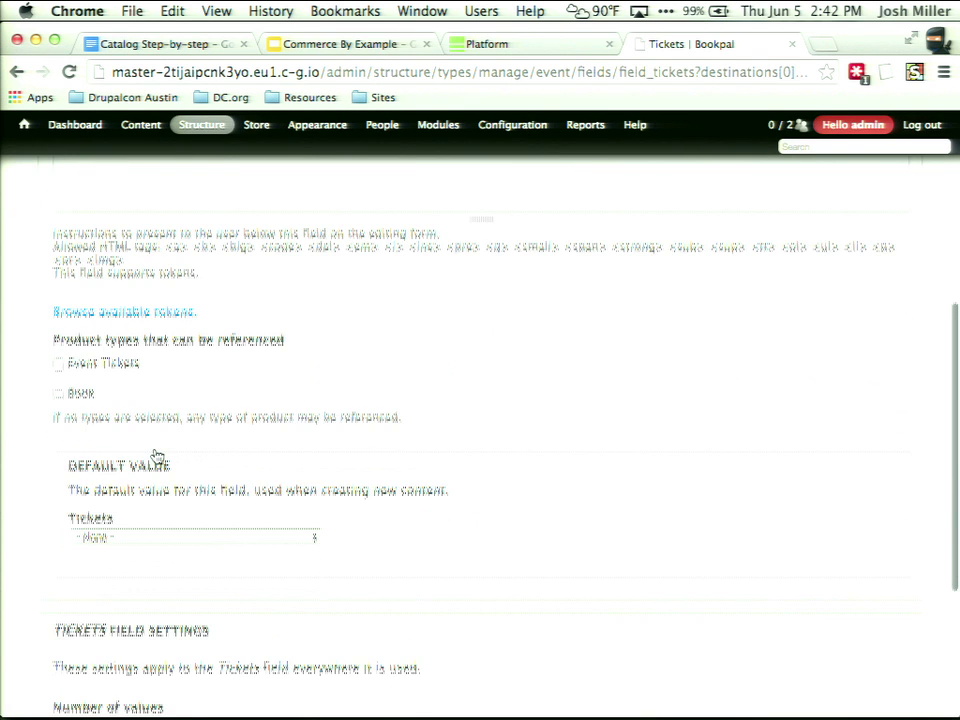
scroll(157, 457, "down", 6)
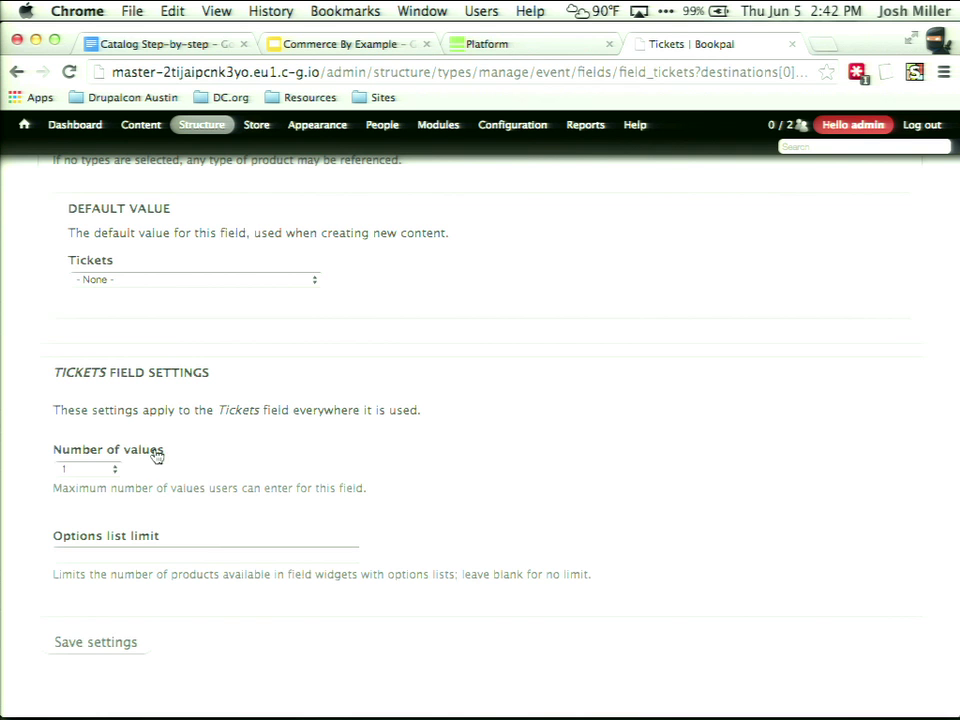
scroll(91, 571, "down", 2)
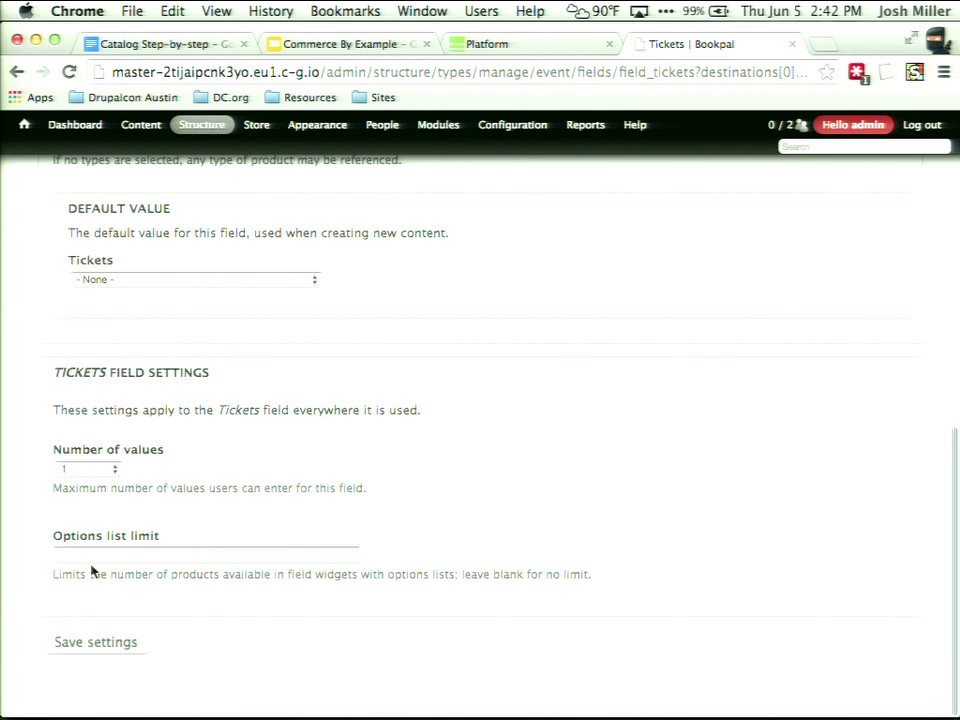
scroll(91, 571, "up", 10)
left_click(110, 496)
scroll(110, 494, "up", 4)
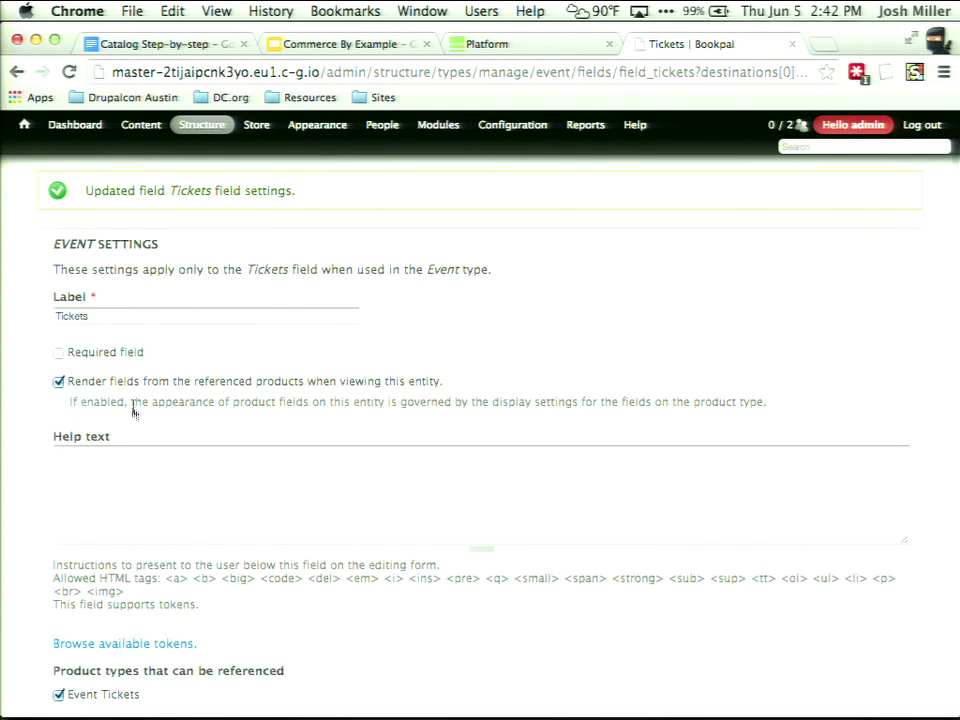
scroll(190, 500, "down", 5)
scroll(150, 590, "down", 5)
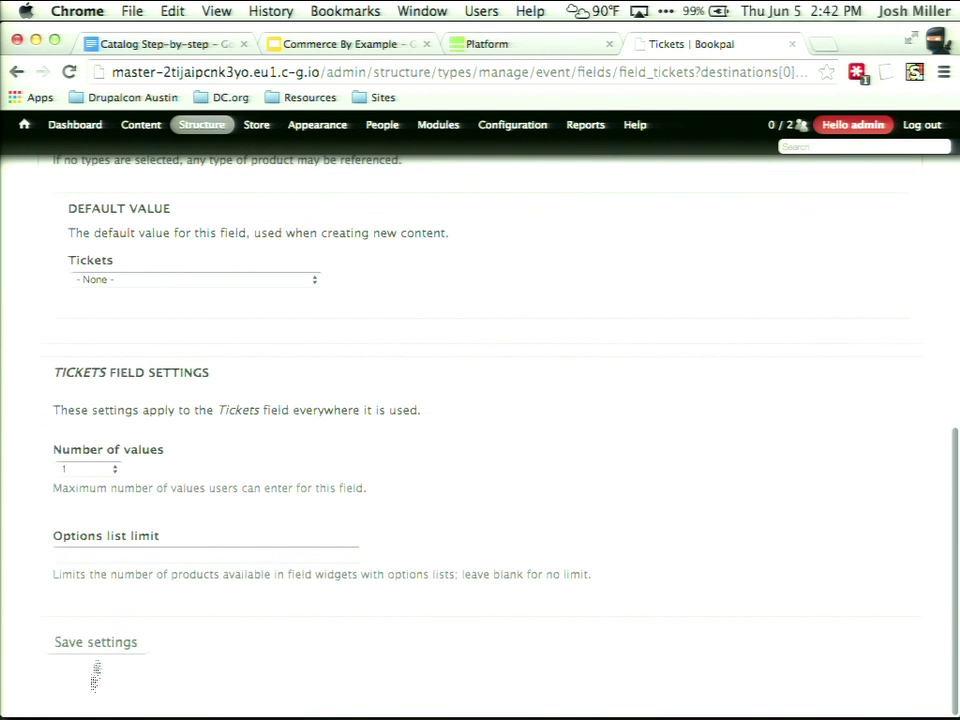
left_click(98, 641)
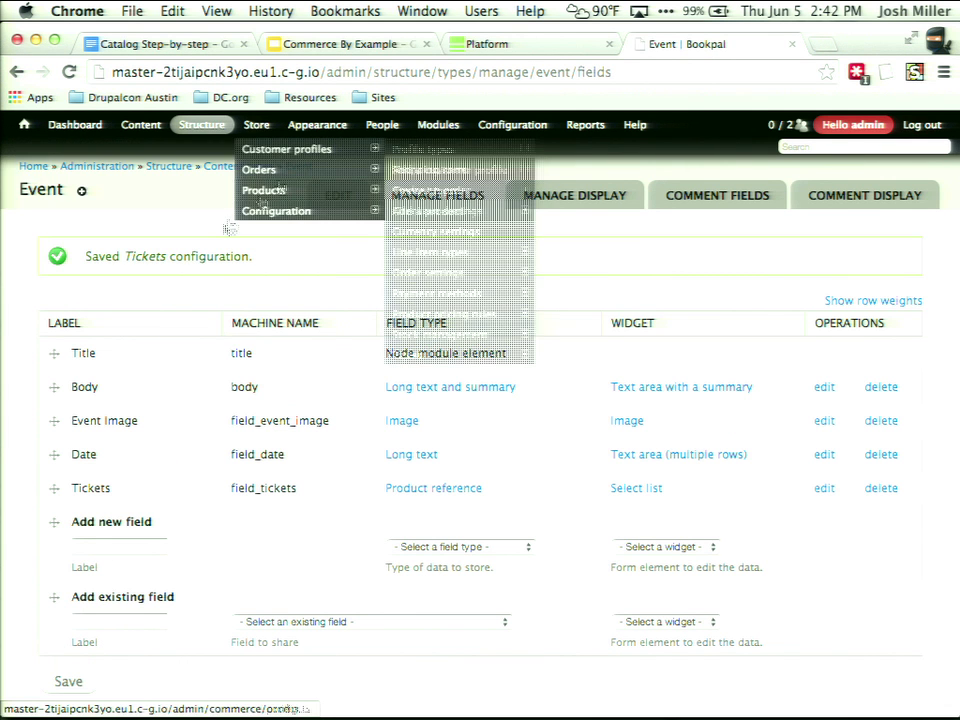
Go to the site's home page and open the first event listed under Meet the Authors for editing.
left_click(38, 169)
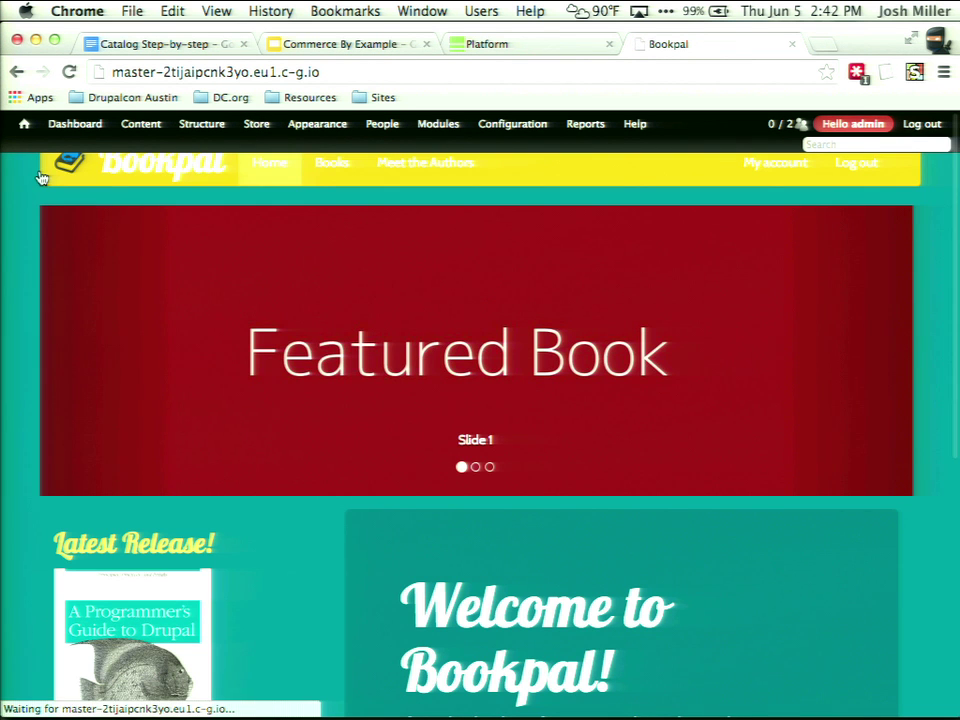
mouse_move(343, 172)
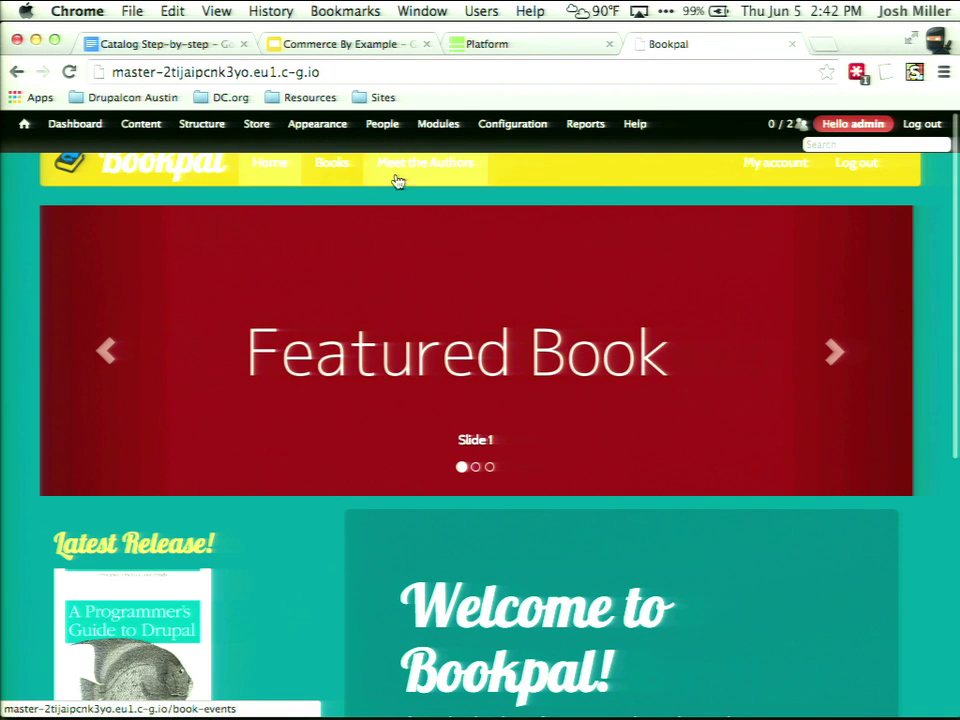
left_click(397, 181)
left_click(318, 362)
left_click(350, 327)
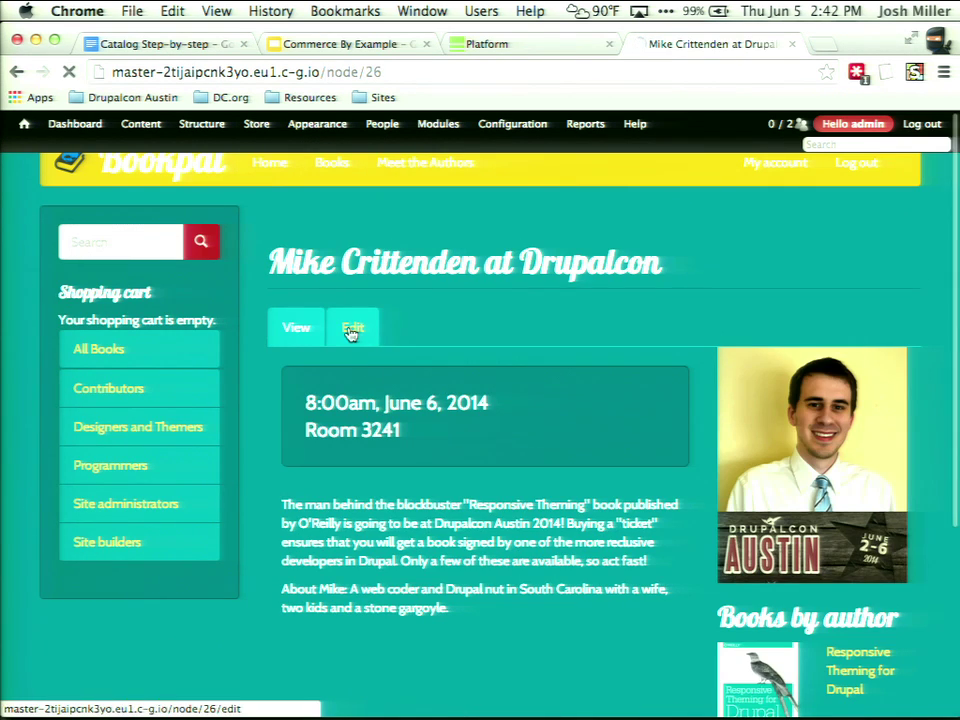
Set the event's Tickets reference to the signed-book product Resposive-2, save the event and review its page.
scroll(186, 373, "down", 10)
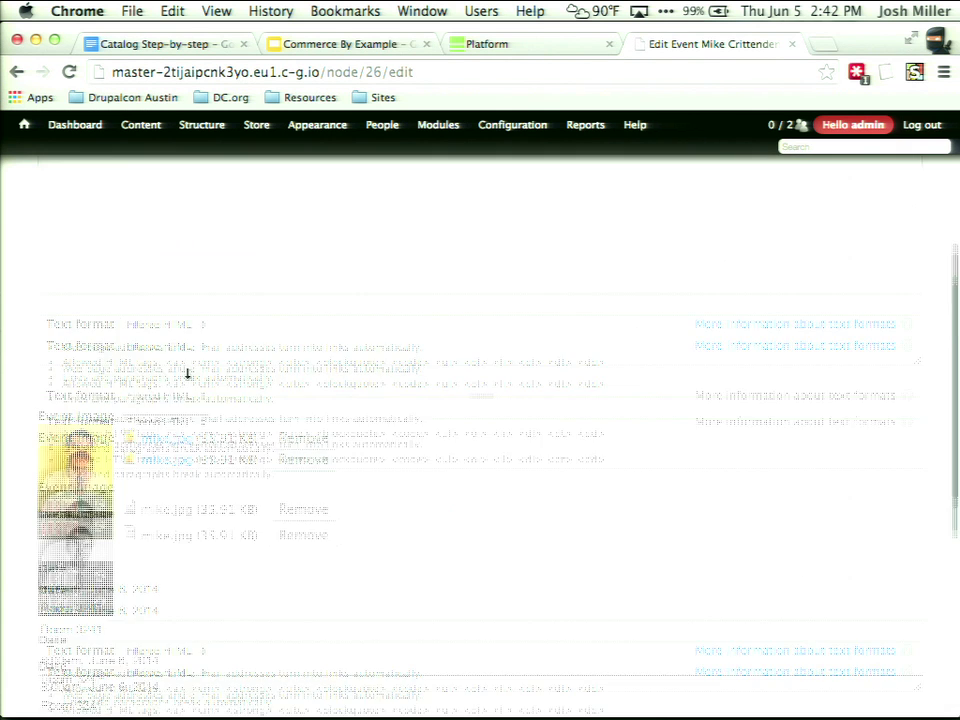
scroll(186, 377, "down", 2)
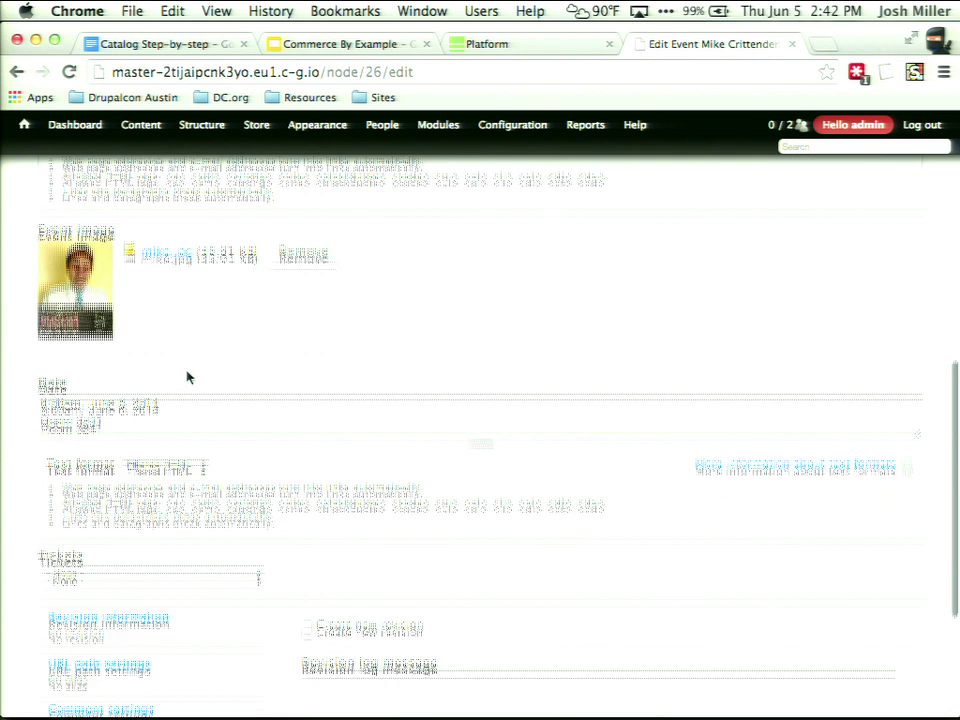
left_click(88, 556)
left_click(90, 566)
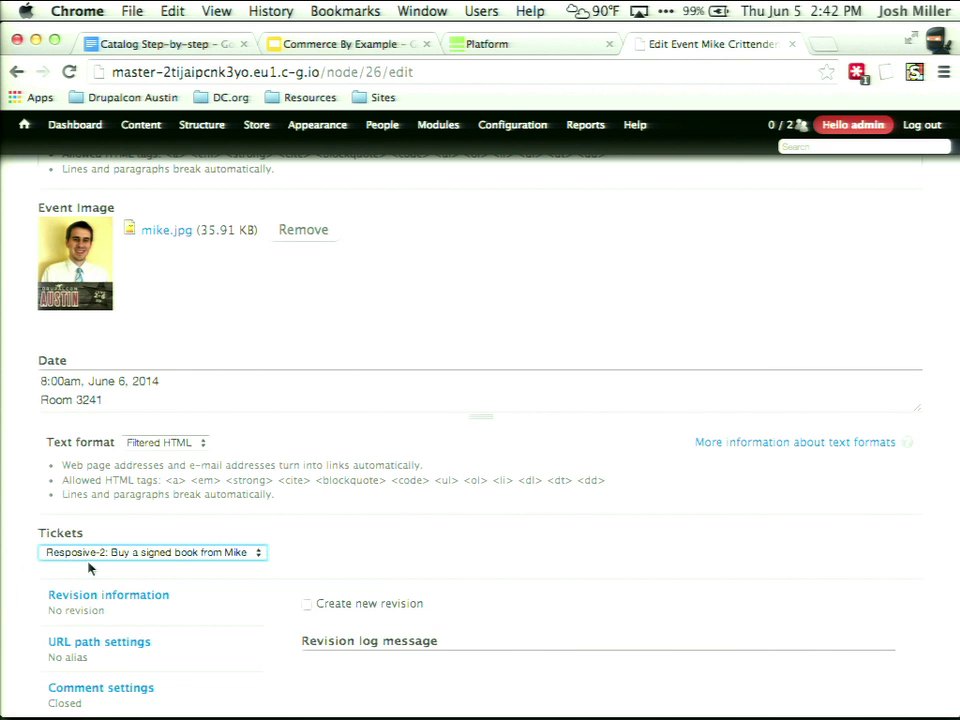
scroll(88, 568, "down", 3)
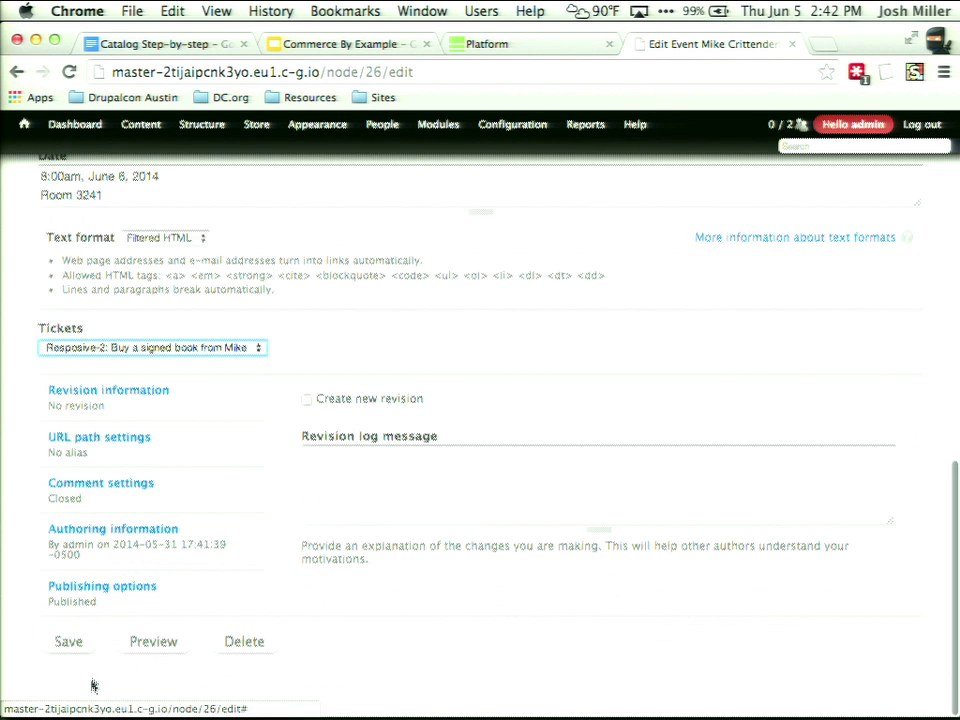
left_click(64, 641)
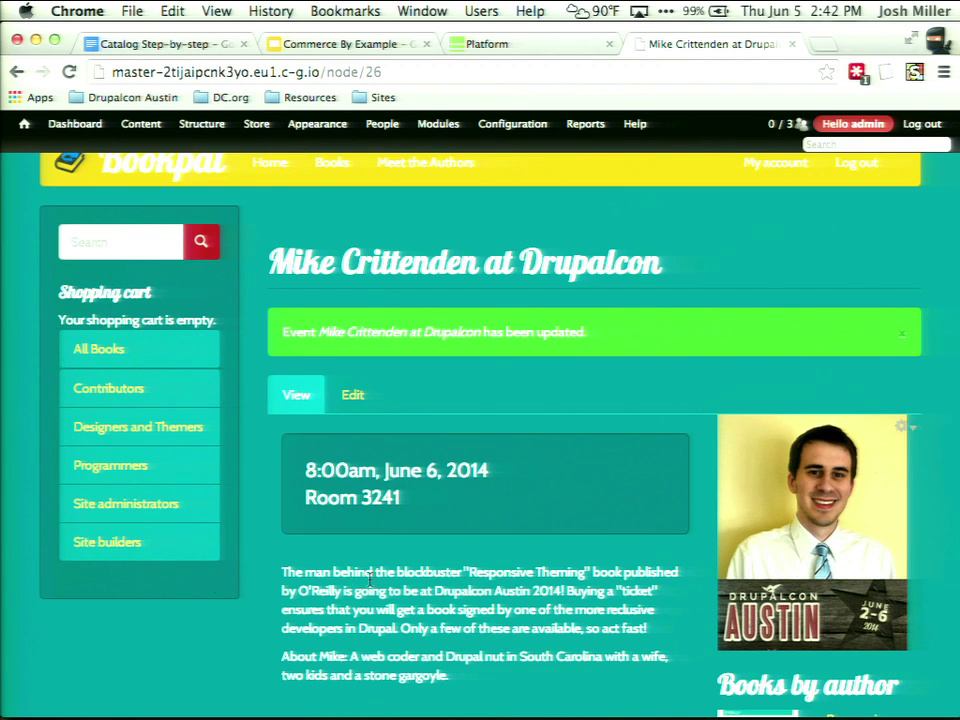
scroll(369, 585, "down", 3)
scroll(369, 585, "up", 1)
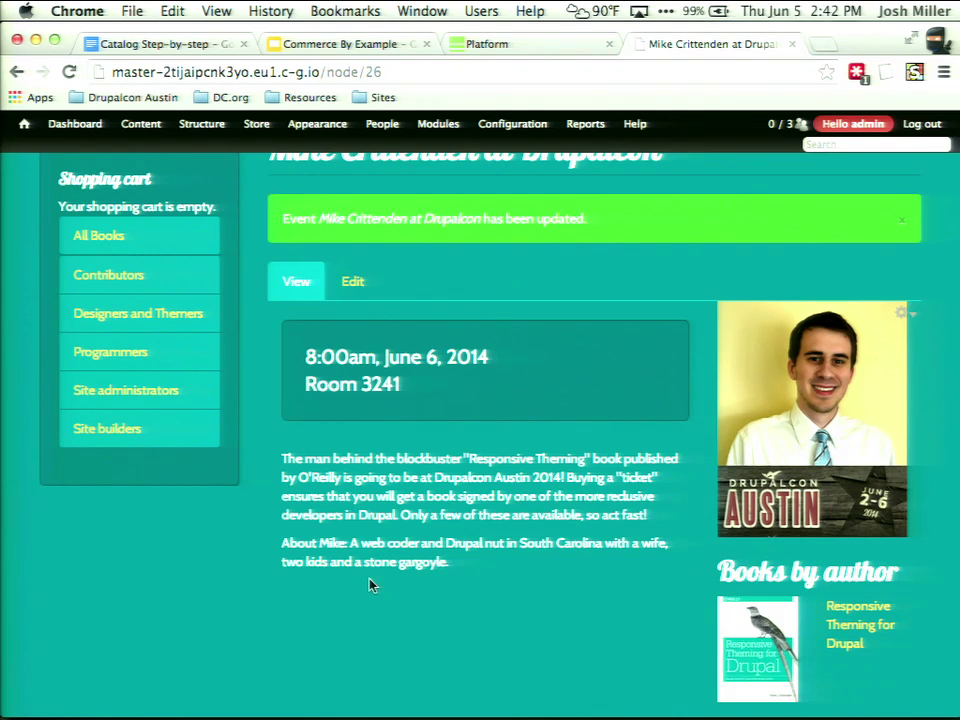
scroll(369, 585, "up", 5)
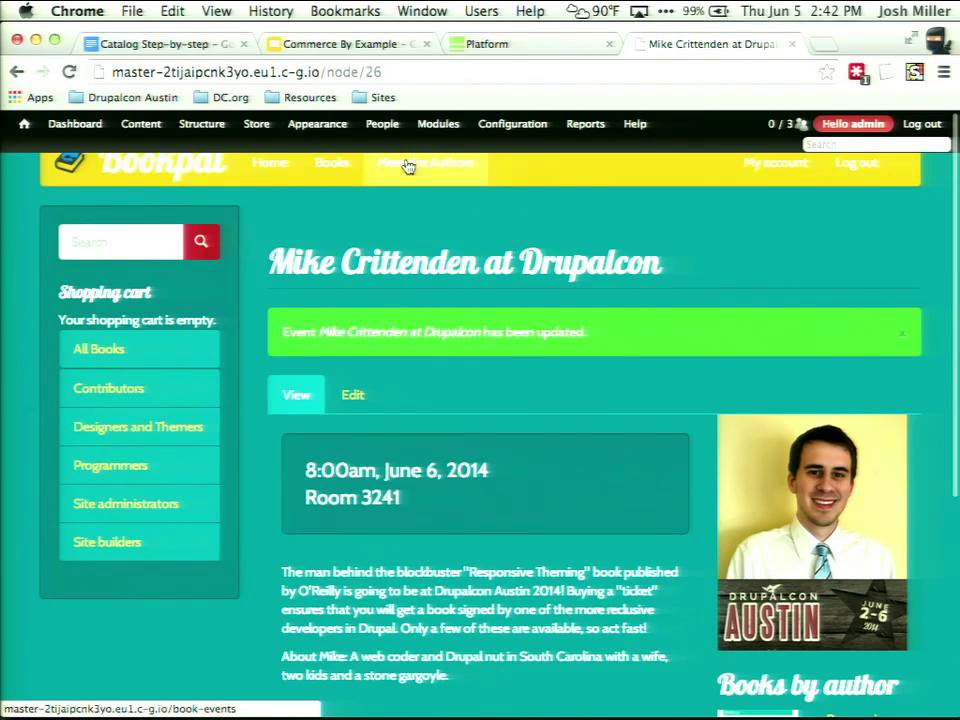
Open the line item types page of the store configuration.
mouse_move(327, 131)
mouse_move(257, 129)
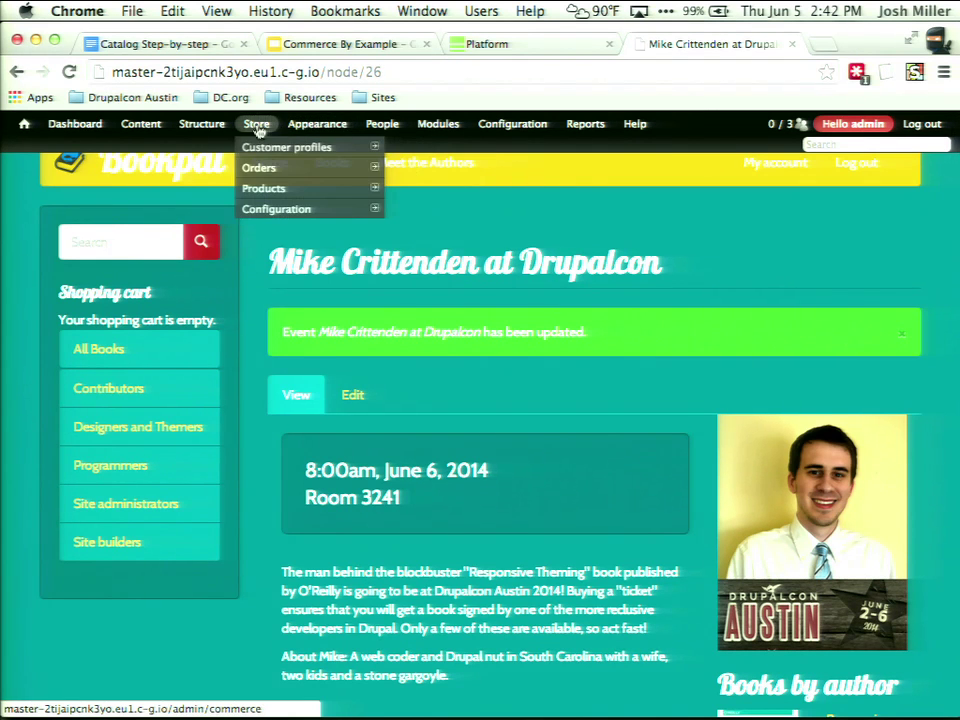
left_click(264, 188)
mouse_move(360, 208)
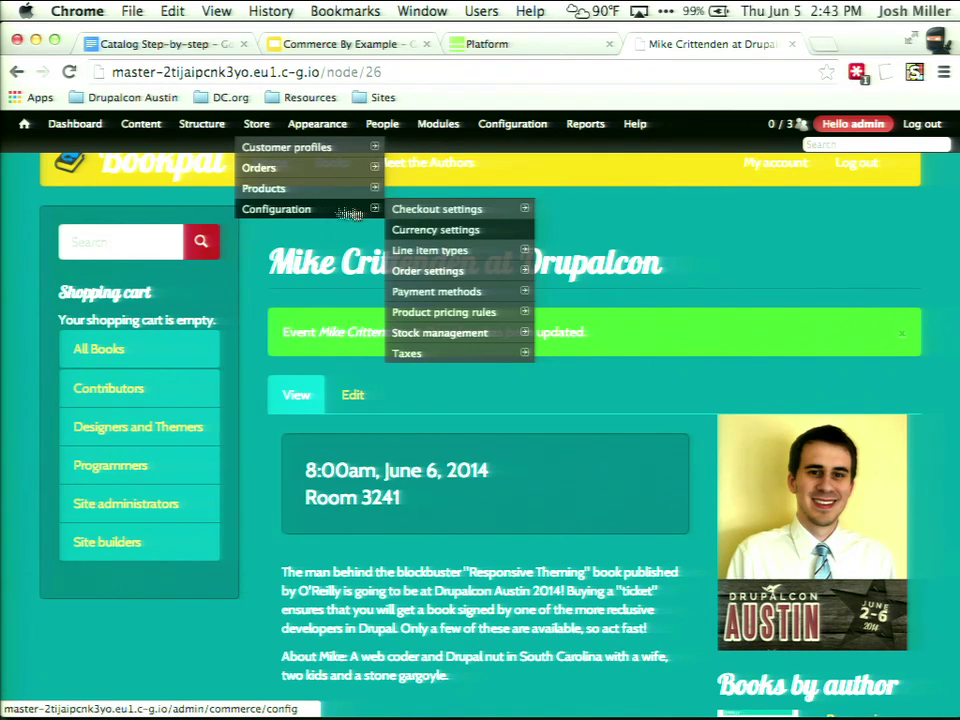
left_click(435, 255)
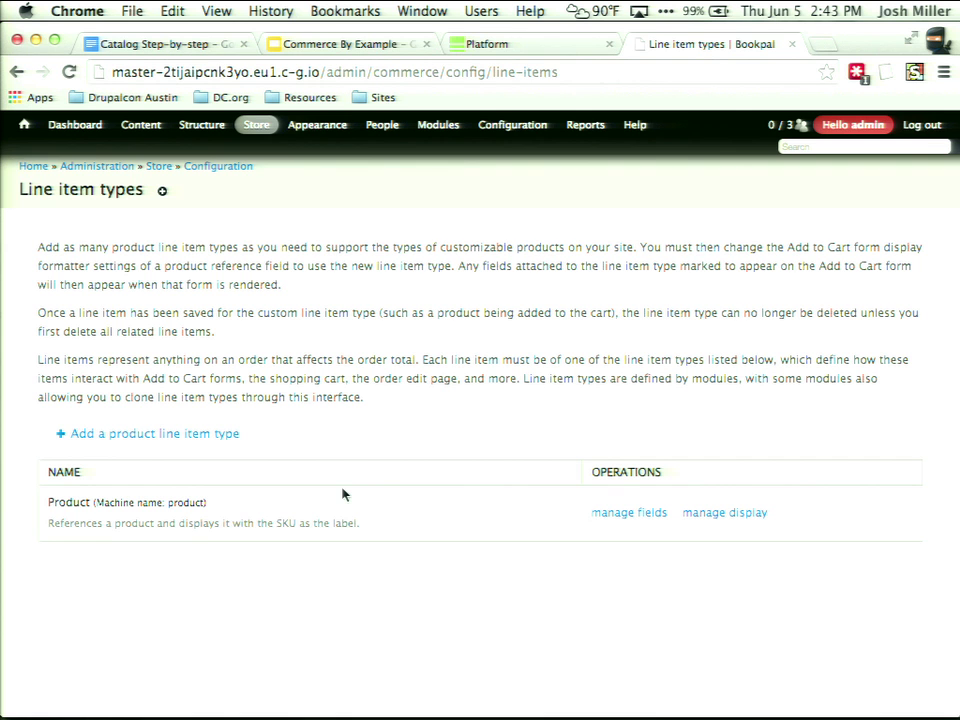
Create a product line item type named Event Registration, checking the name in the Catalog Step-by-step document, and save it.
left_click(137, 441)
left_click(114, 261)
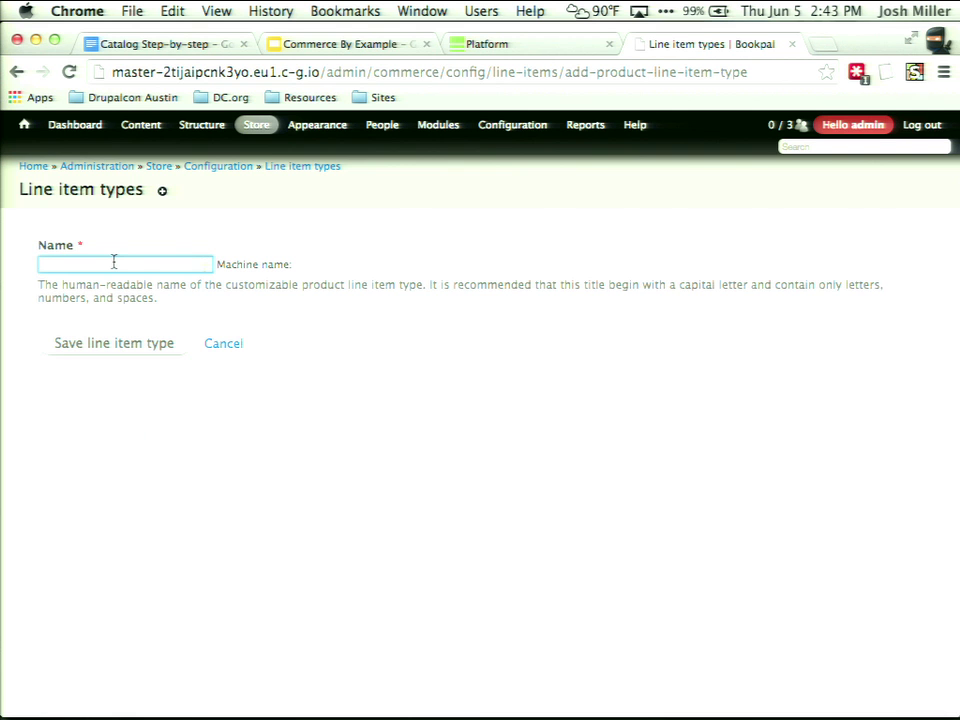
left_click(168, 45)
scroll(312, 572, "down", 3)
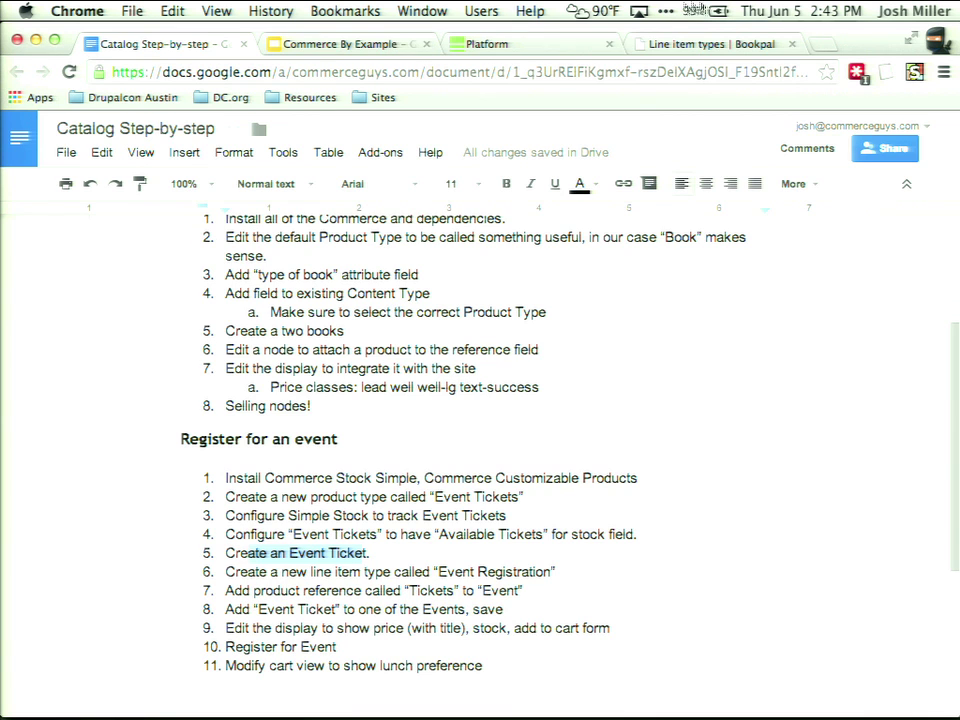
left_click(683, 45)
type("Even")
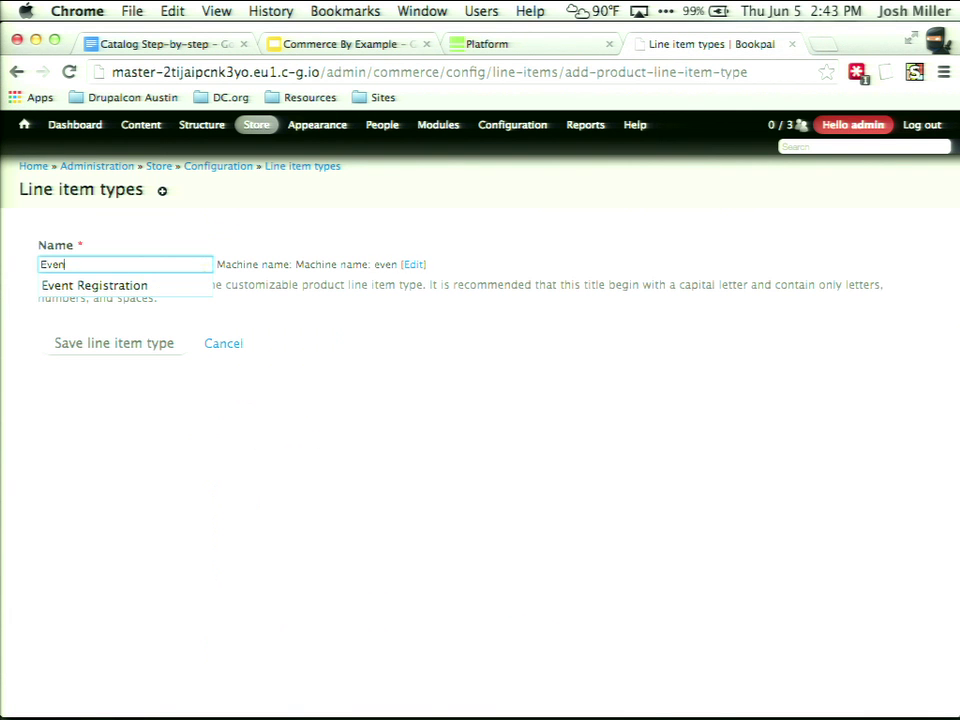
type("t")
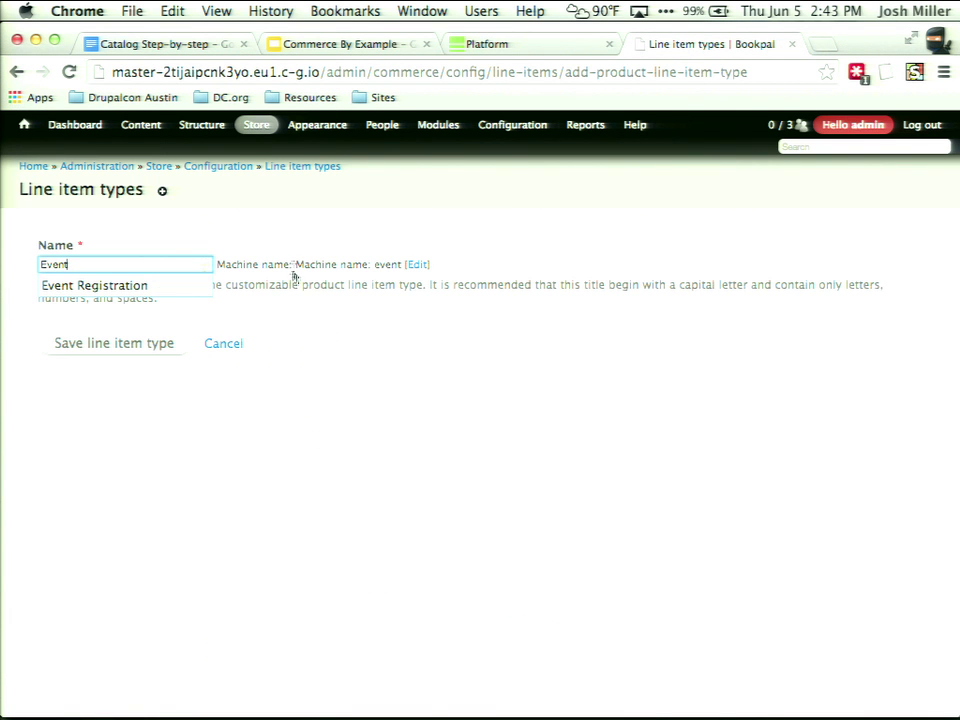
left_click(161, 287)
left_click(133, 343)
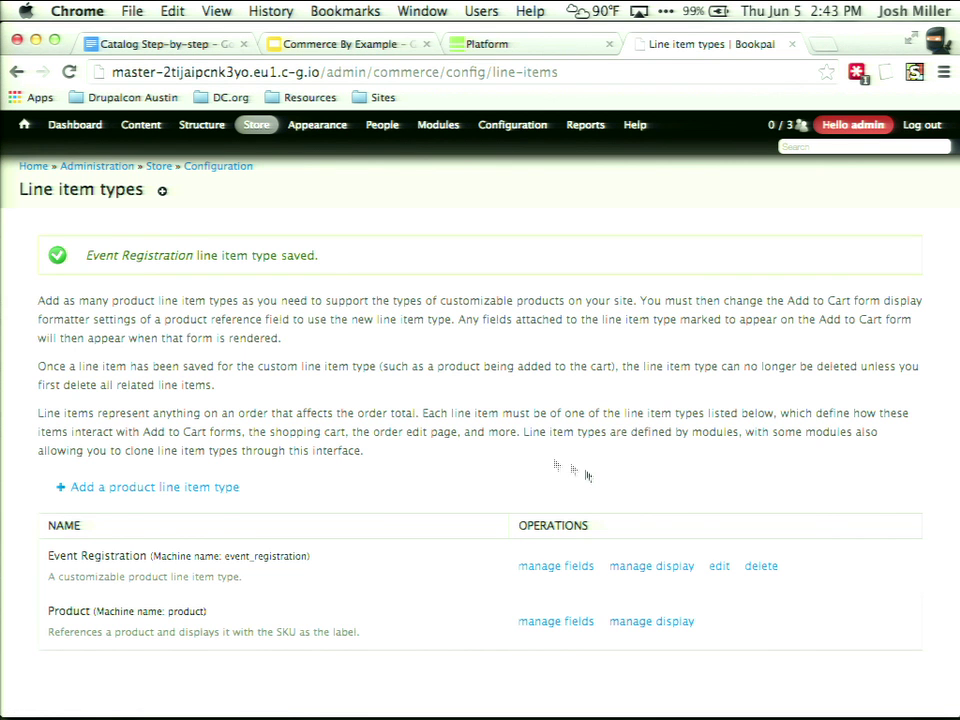
Open the field management page of the Event Registration line item type.
left_click(556, 567)
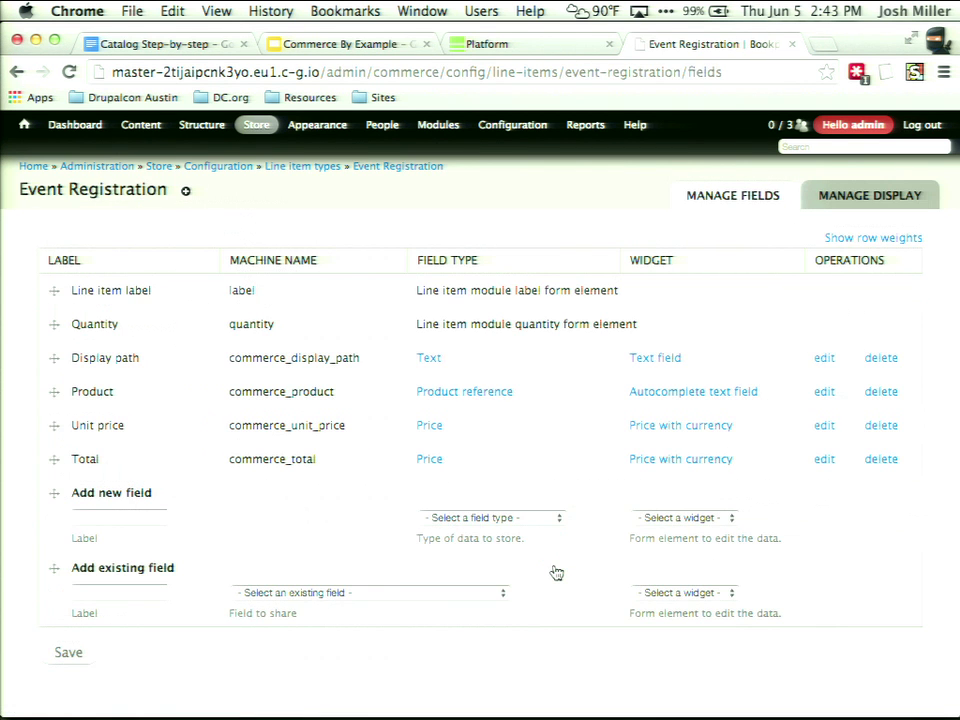
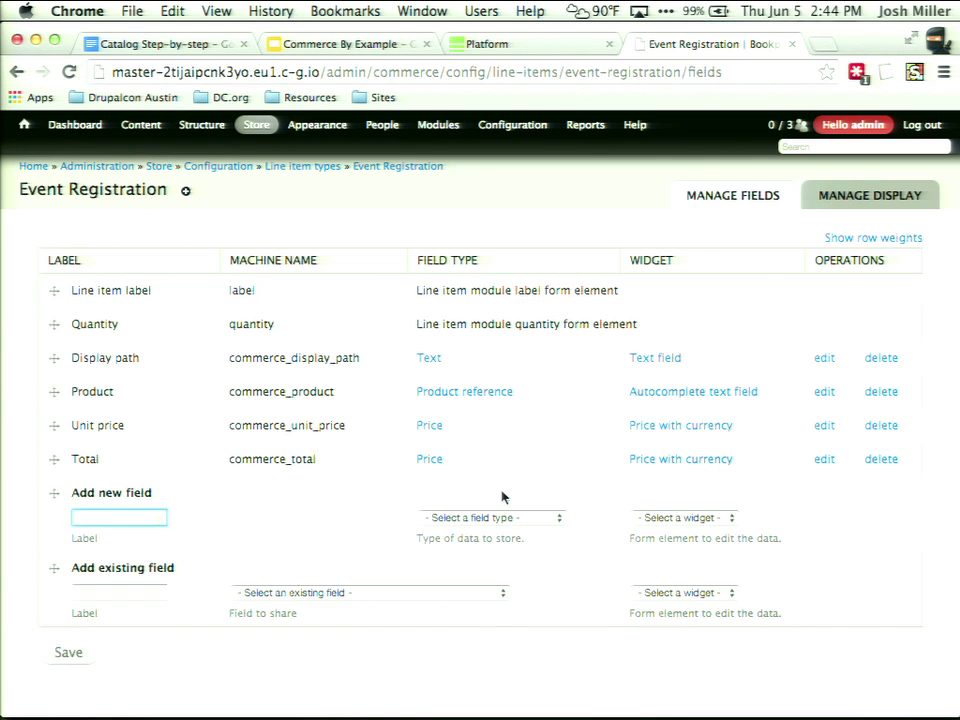
left_click(317, 170)
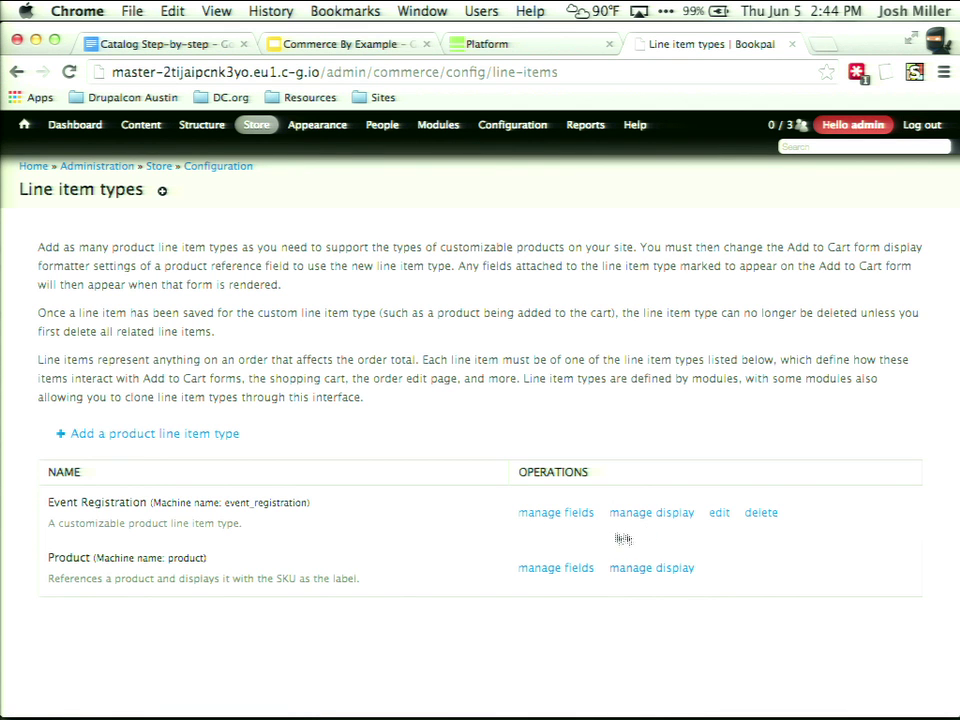
left_click(556, 513)
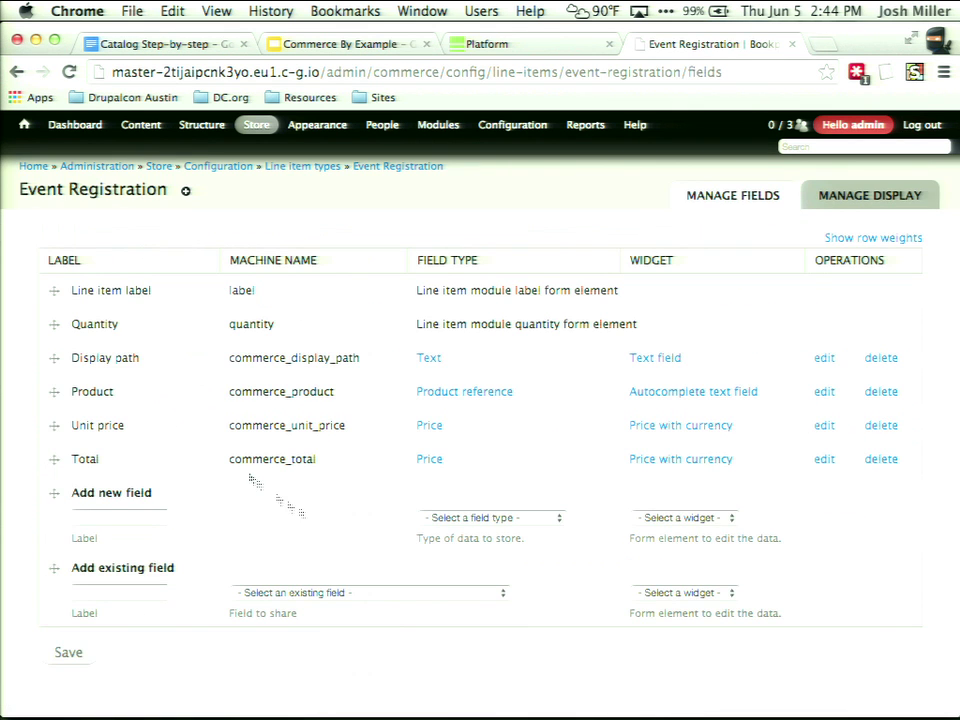
Add a new field labelled Name with the Text type and Text field widget to the Event Registration line item type.
left_click(144, 514)
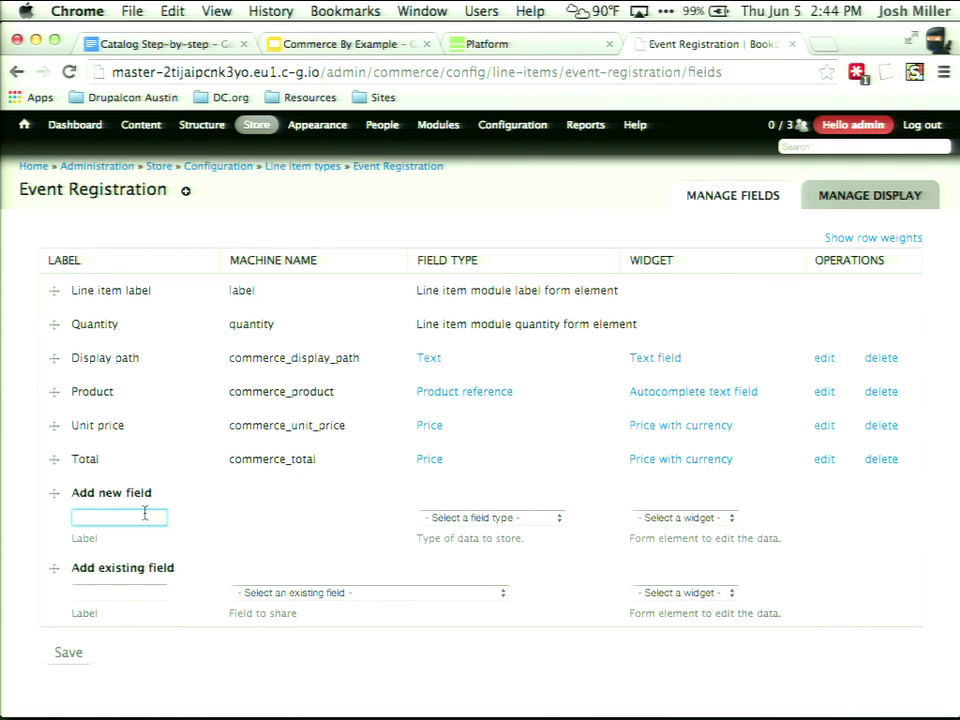
type("Name")
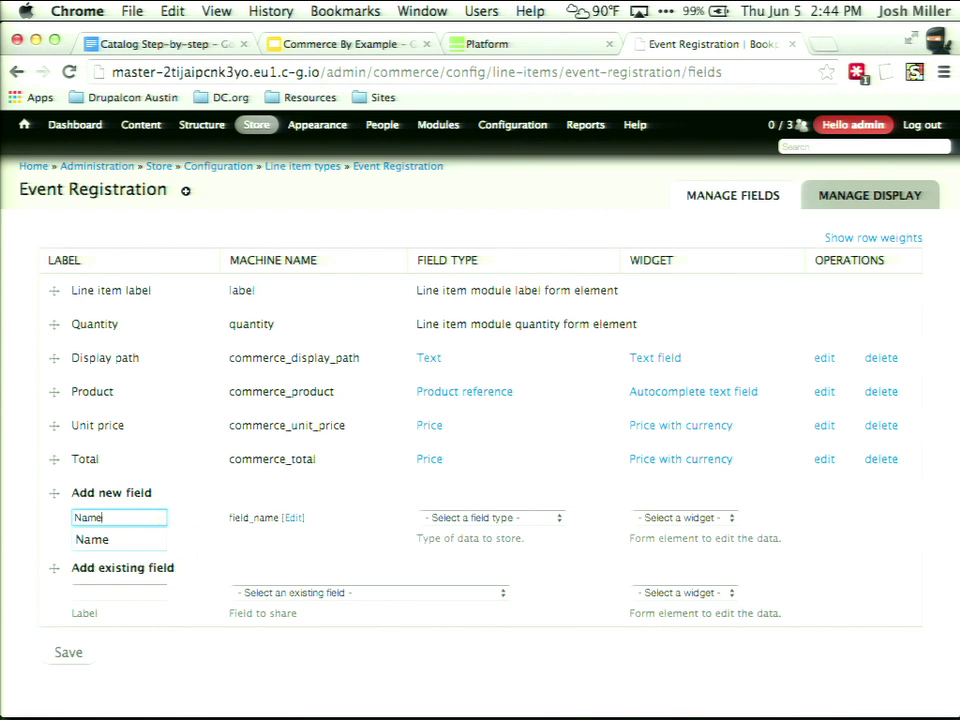
left_click(505, 519)
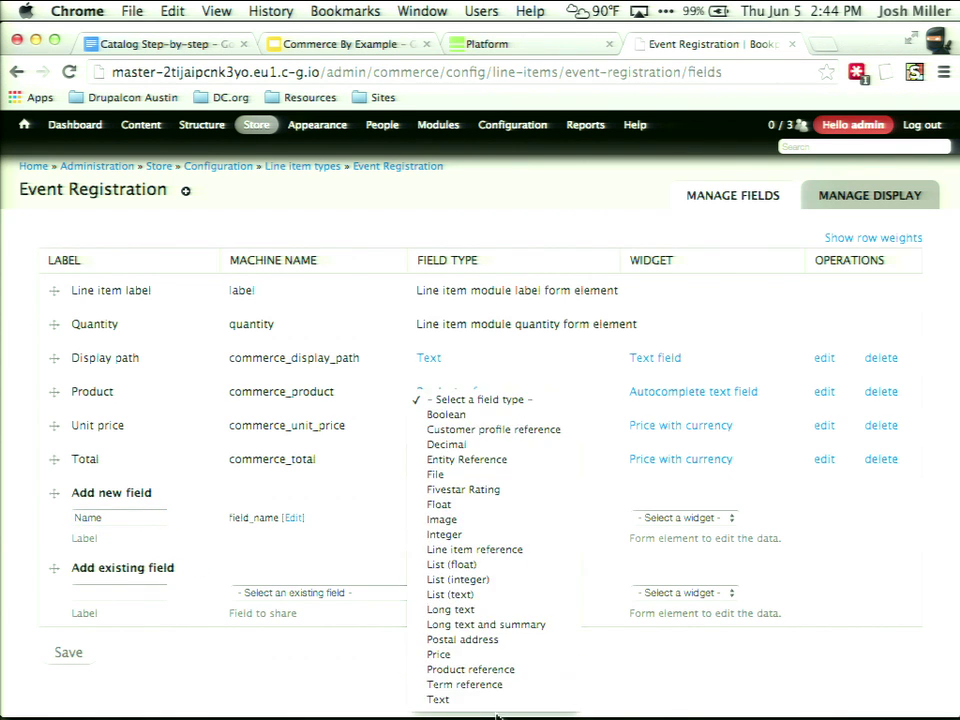
left_click(497, 700)
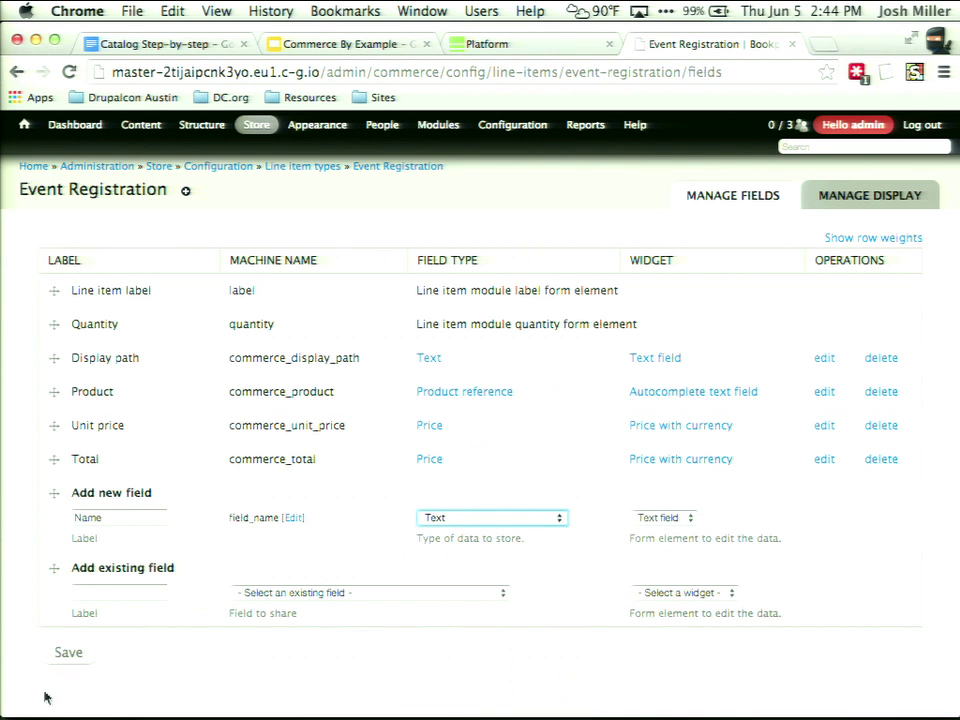
left_click(58, 653)
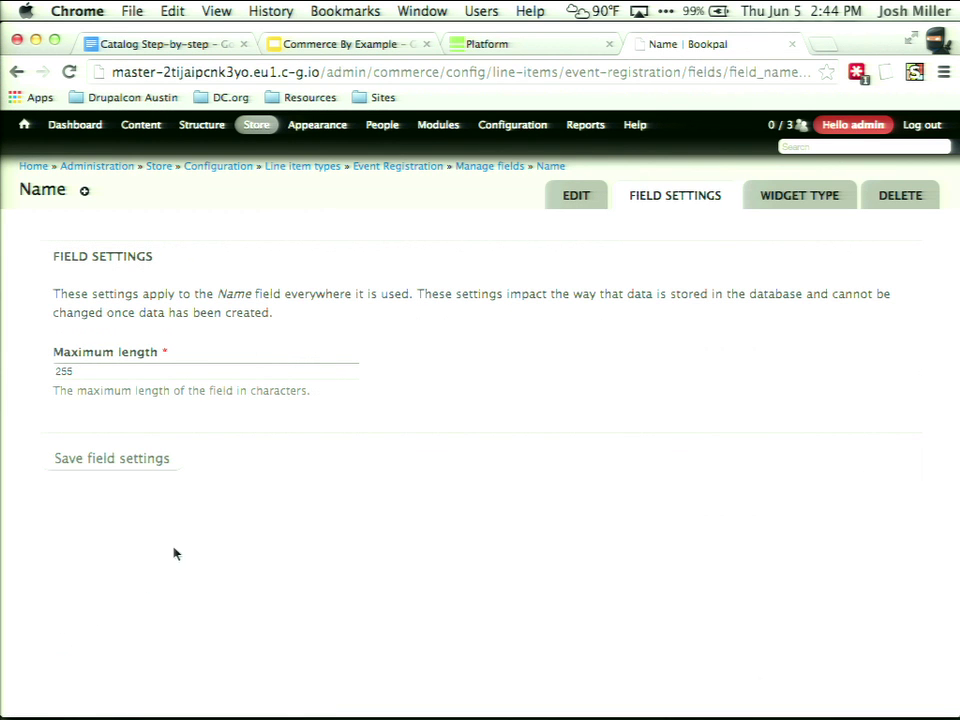
Accept the Name field's storage settings, include the field on Add to Cart forms, and save its configuration.
left_click(154, 466)
scroll(155, 467, "down", 10)
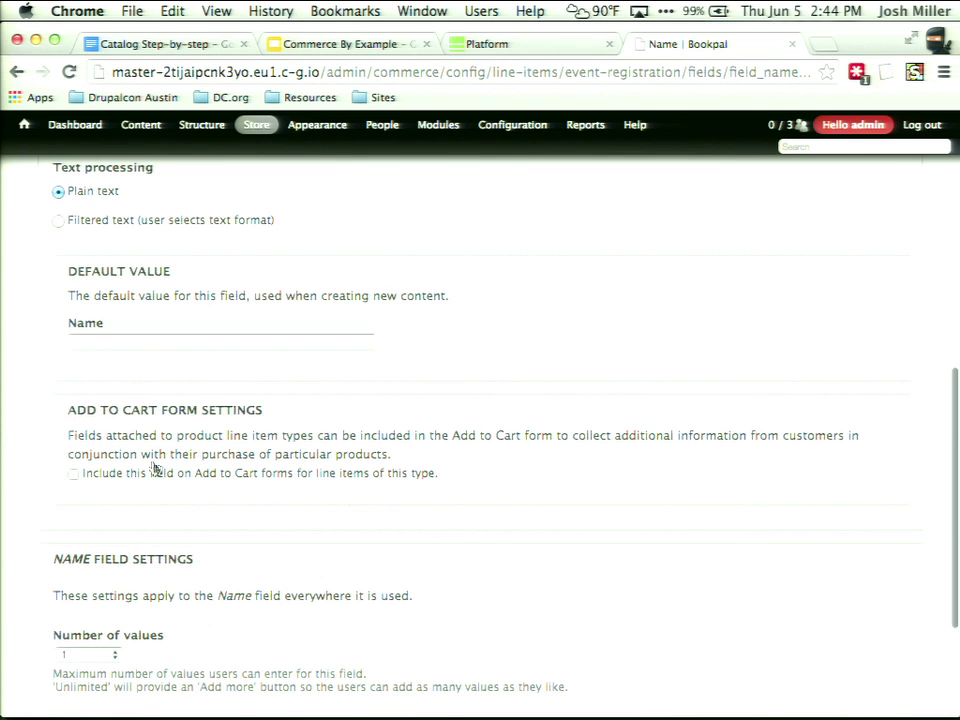
left_click(140, 478)
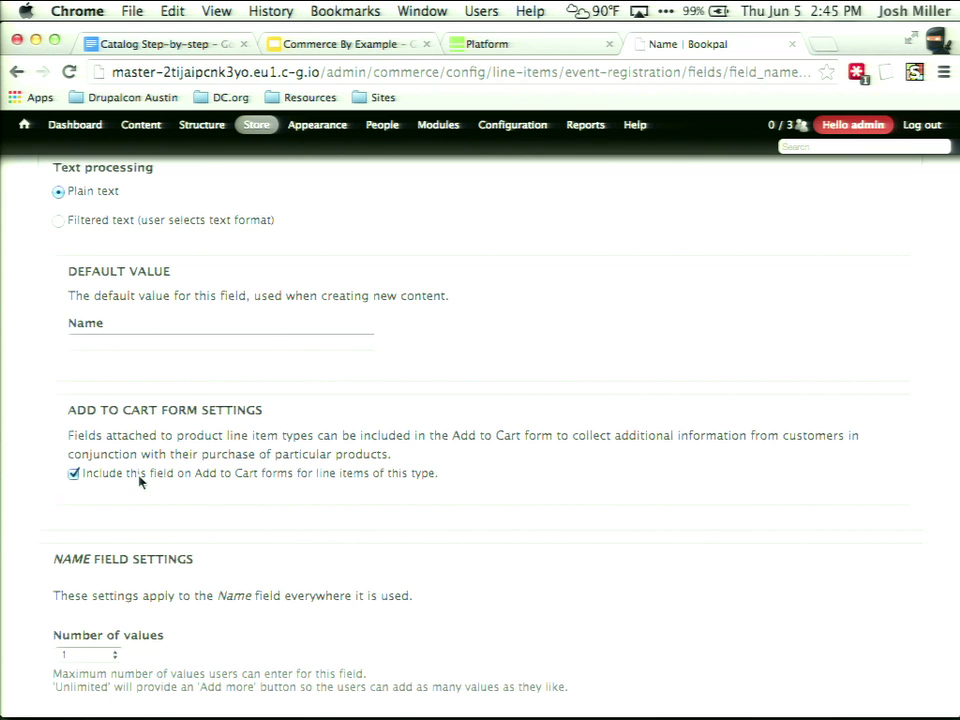
scroll(140, 481, "down", 5)
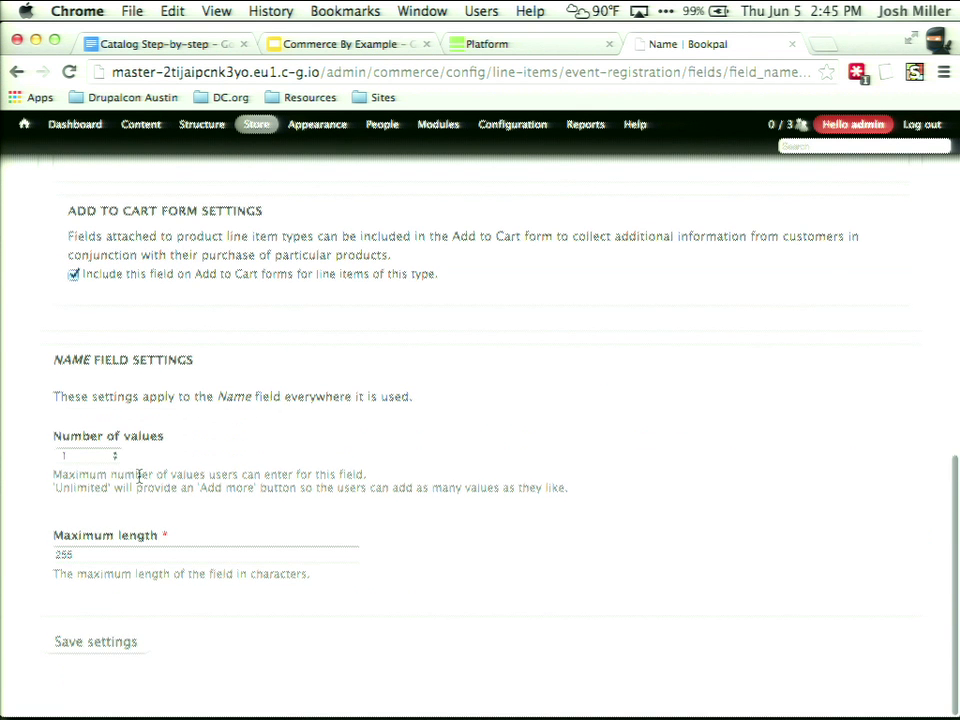
left_click(106, 643)
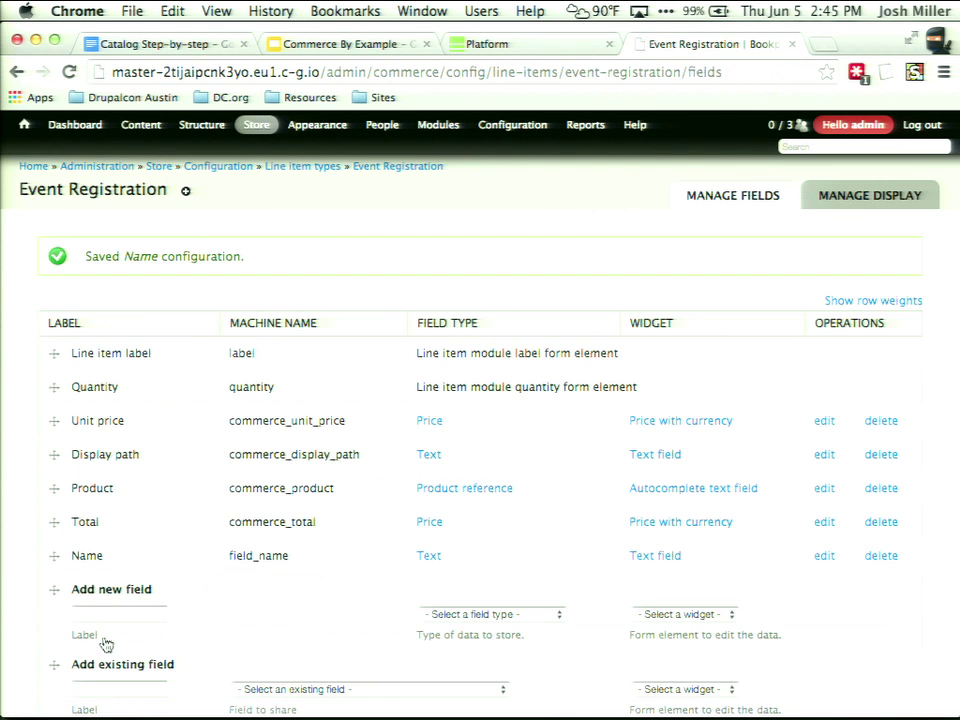
Add a new Lunch Preference field of type List (text) with the Select list widget and save it.
left_click(93, 613)
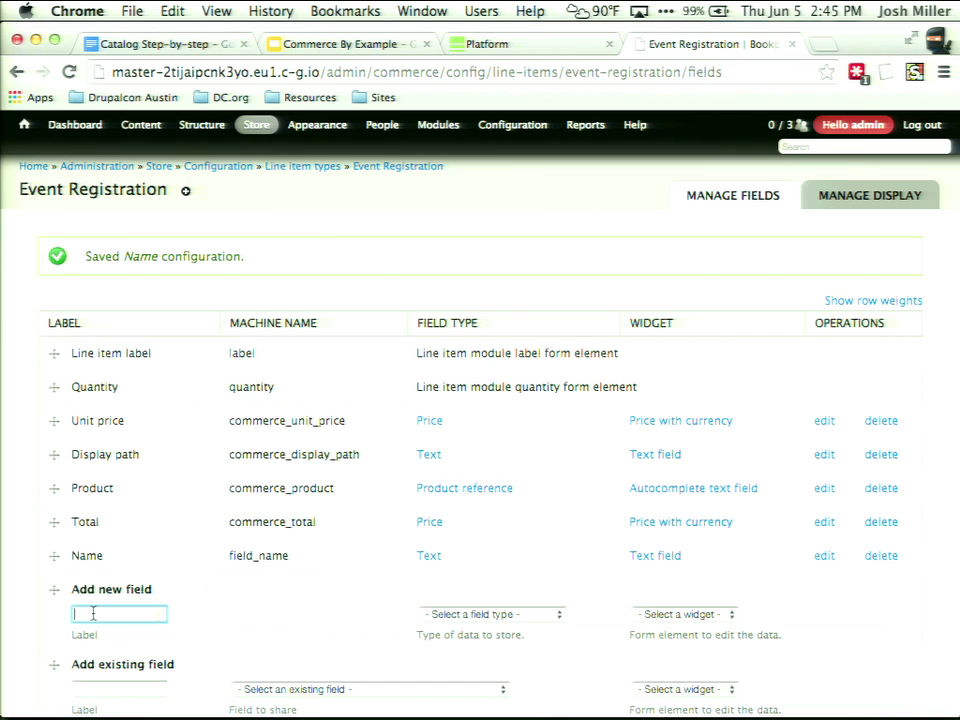
type("Lunch P")
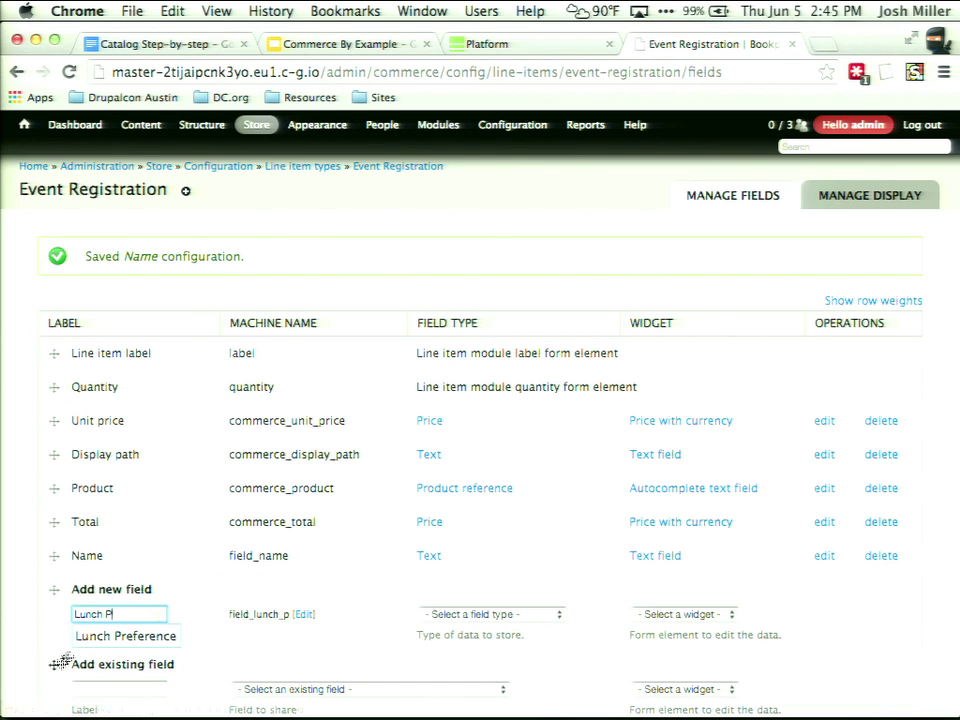
key("Down")
key("Return")
left_click(478, 614)
scroll(478, 617, "down", 5)
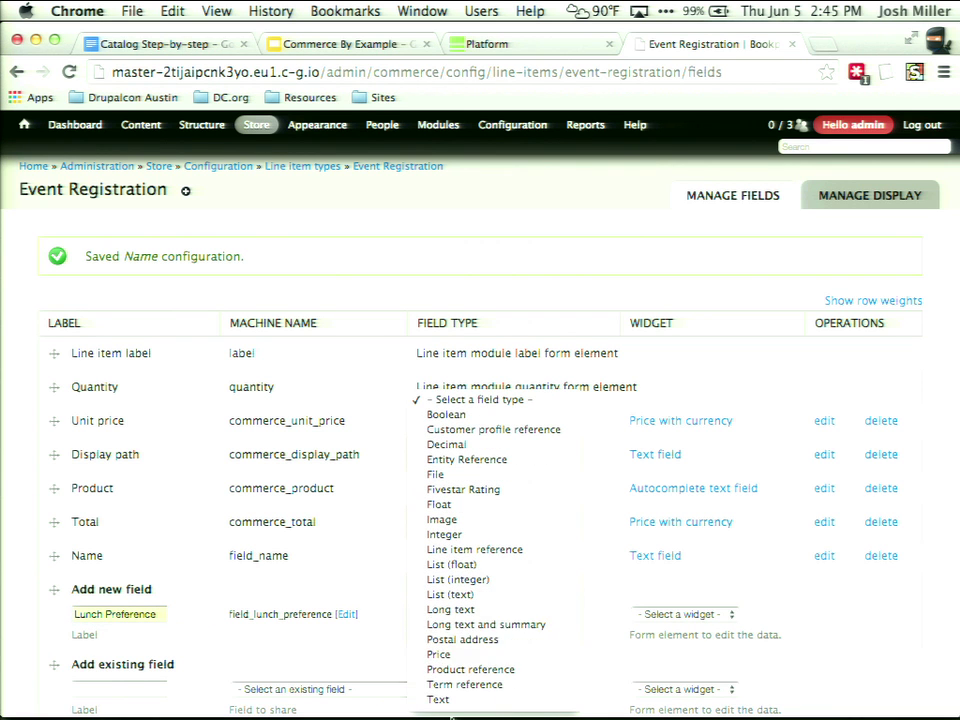
left_click(490, 580)
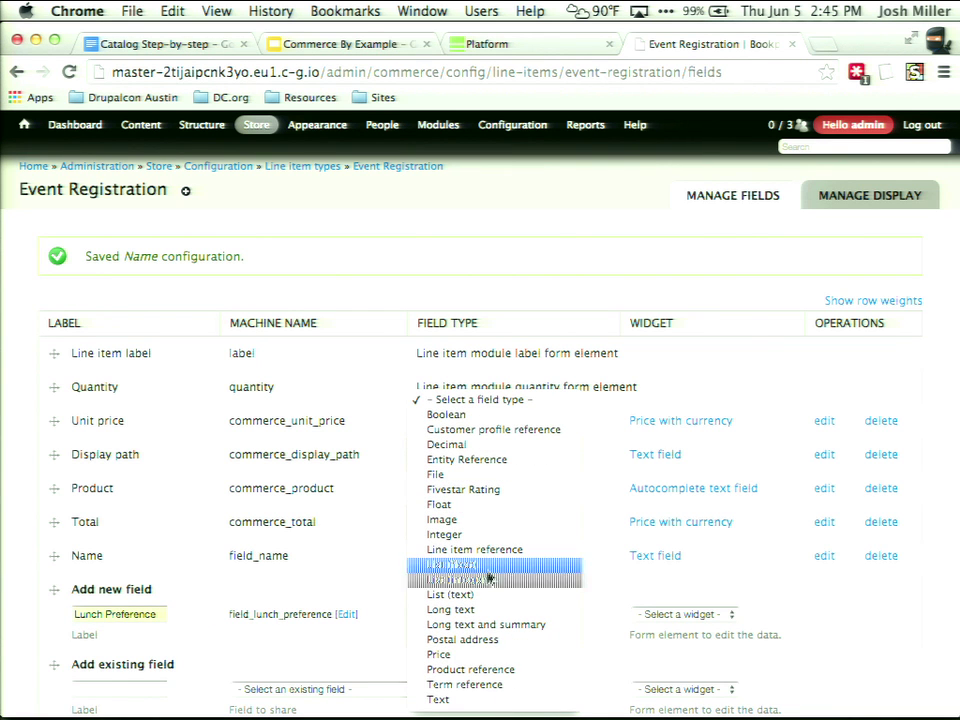
right_click(445, 470)
left_click(393, 547)
scroll(386, 551, "down", 2)
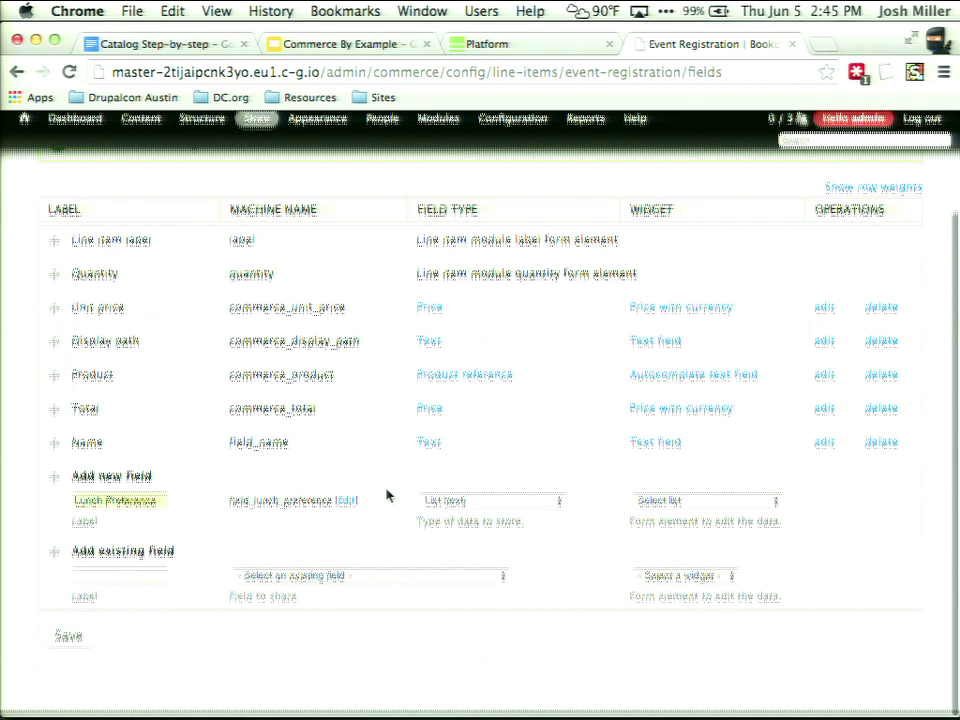
left_click(70, 641)
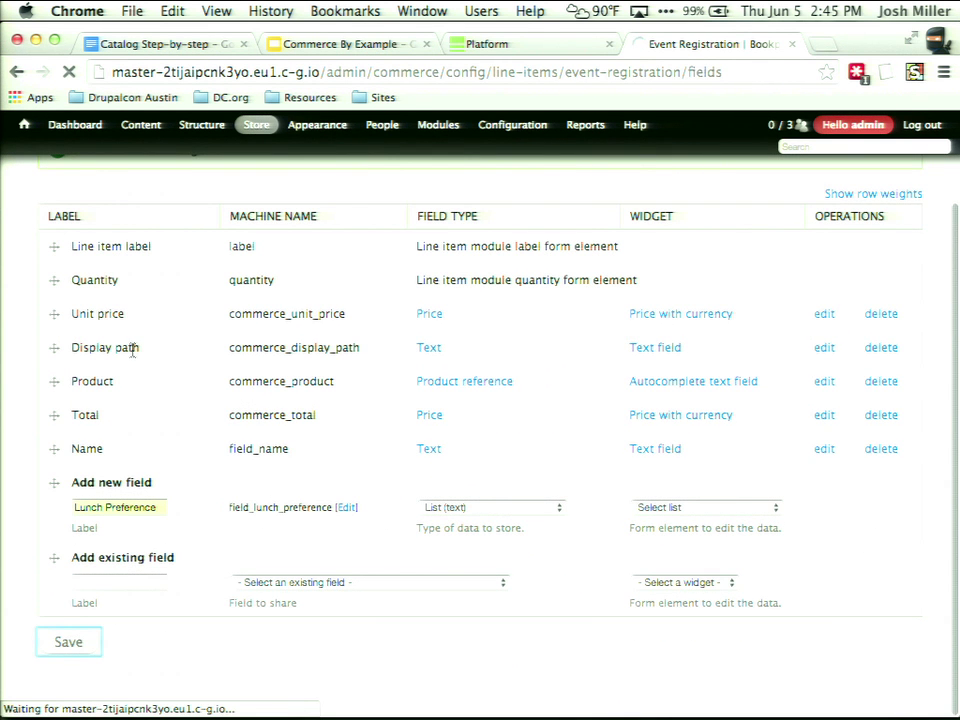
Enter Awesome Food and Less Awesome Food as the Lunch Preference field's allowed values and save the field settings.
left_click(132, 450)
type("p")
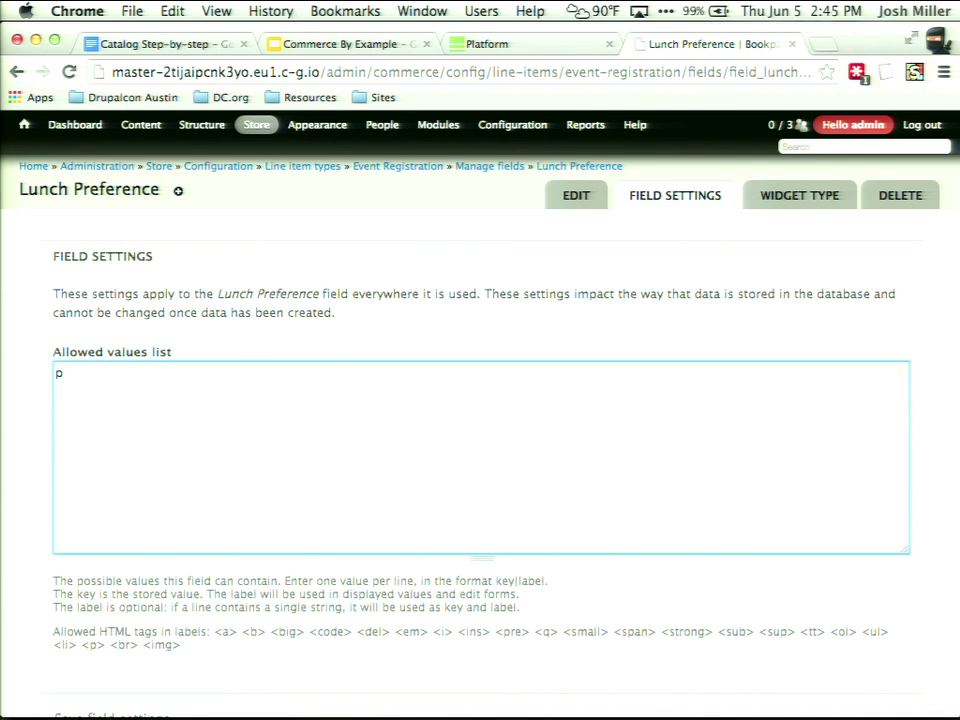
type("Awe")
key("BackSpace")
key("BackSpace")
key("BackSpace")
key("BackSpace")
type("Awesome Food")
key("Return")
type("Less Awesome")
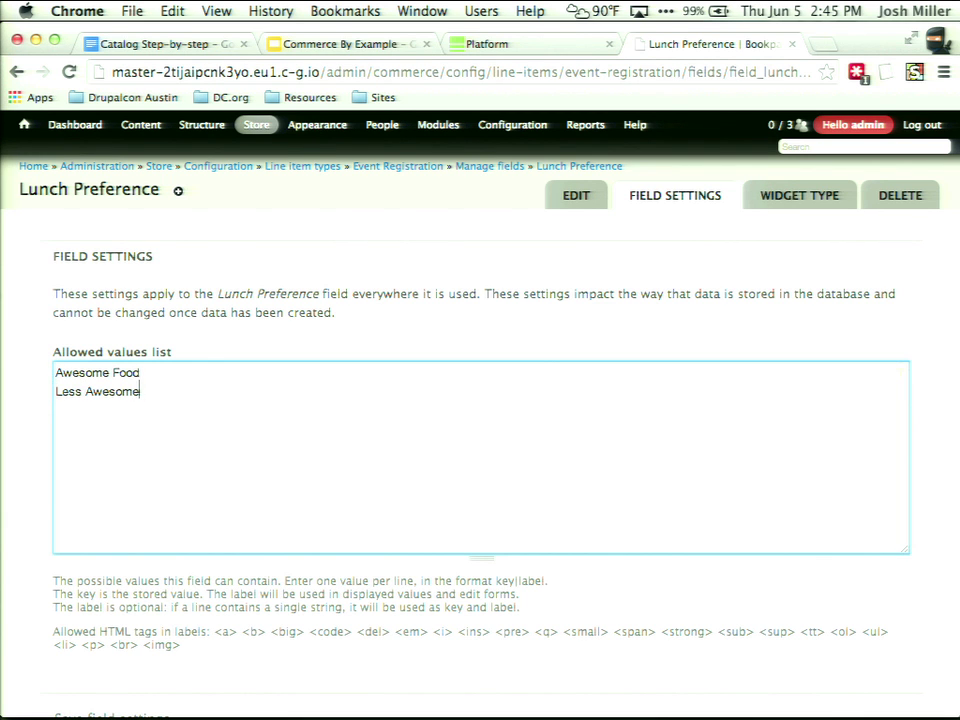
type(" Food")
scroll(86, 626, "down", 2)
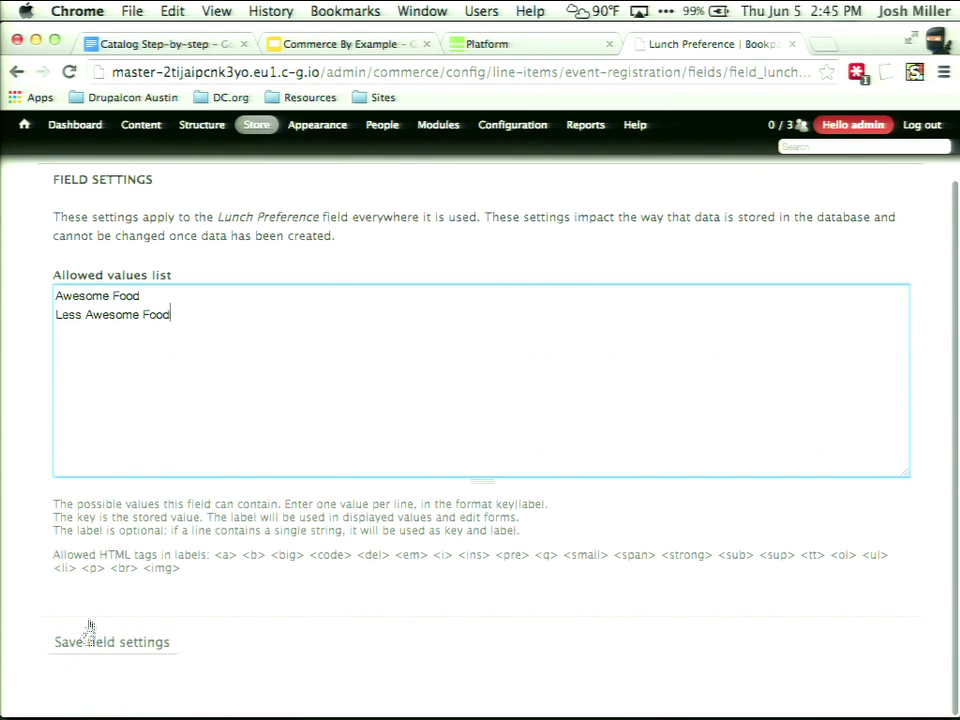
left_click(90, 644)
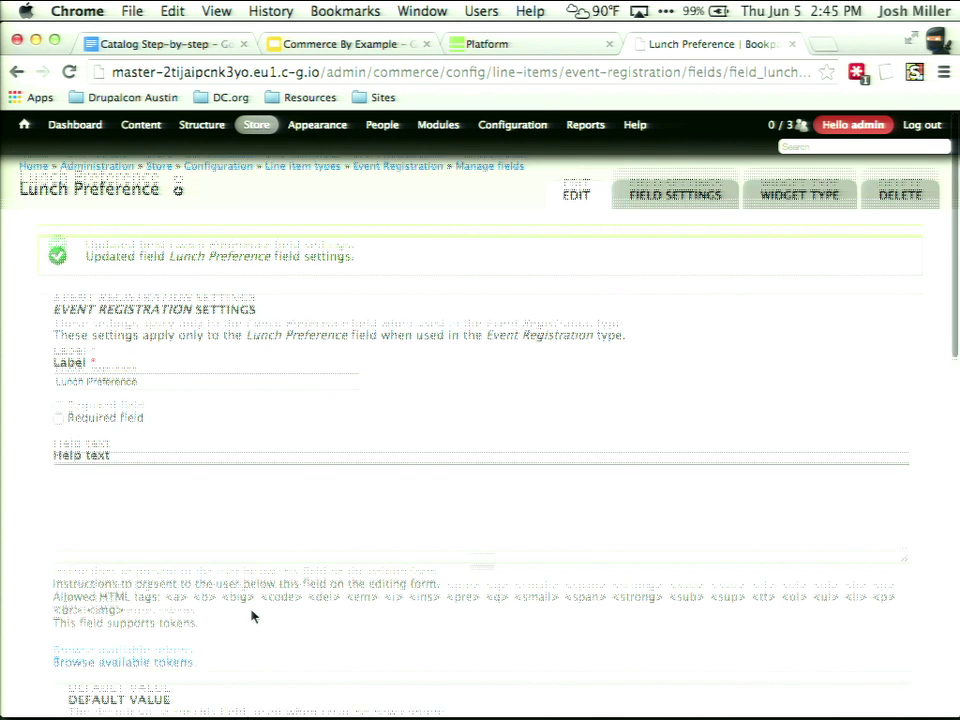
Include the Lunch Preference field on Add to Cart forms and save its settings.
scroll(253, 615, "down", 12)
left_click(133, 376)
scroll(135, 381, "down", 7)
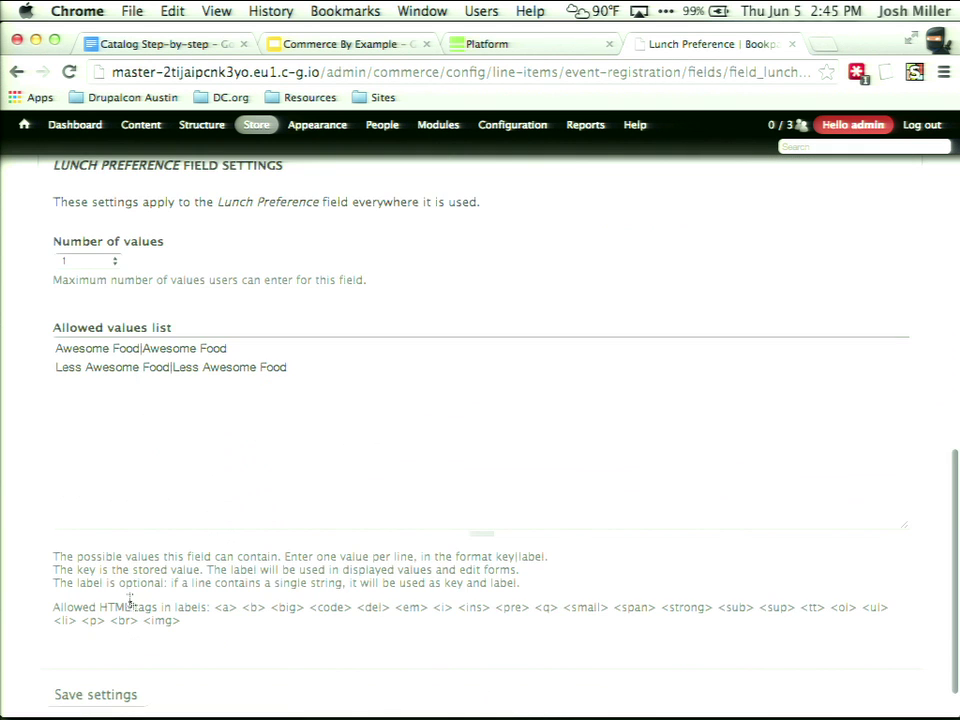
scroll(133, 610, "down", 2)
left_click(115, 643)
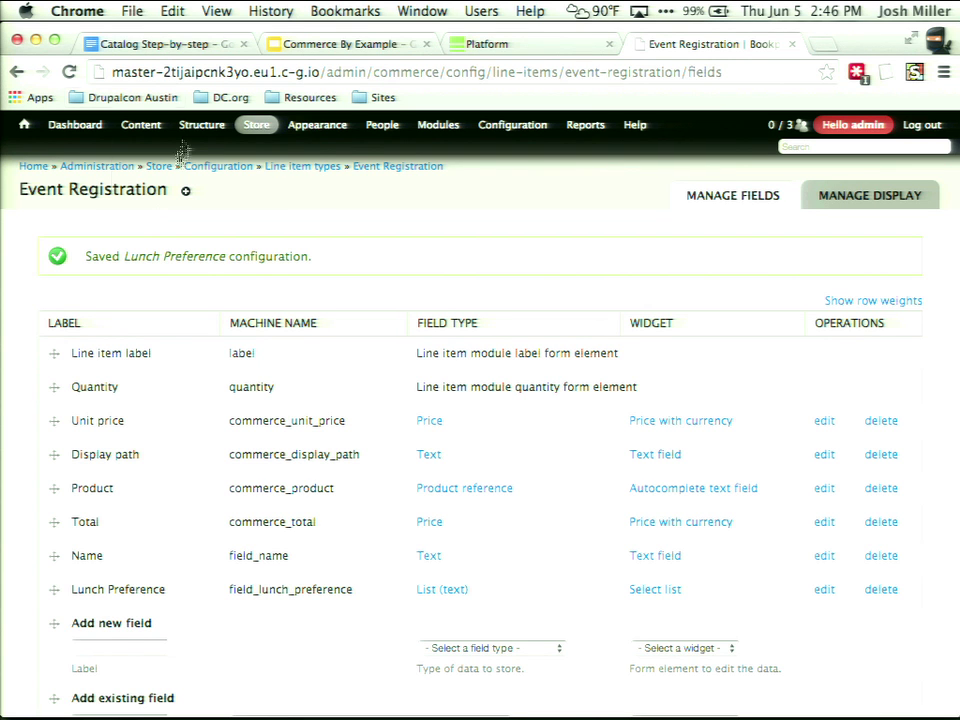
Open the display management page of the Event content type.
mouse_move(197, 130)
mouse_move(194, 172)
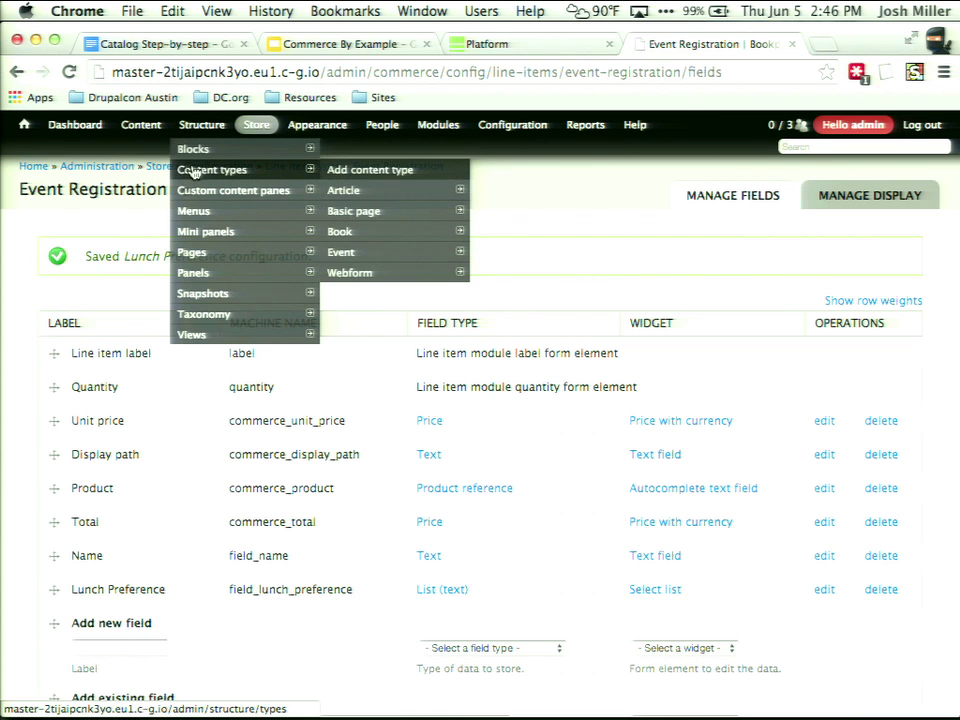
mouse_move(375, 251)
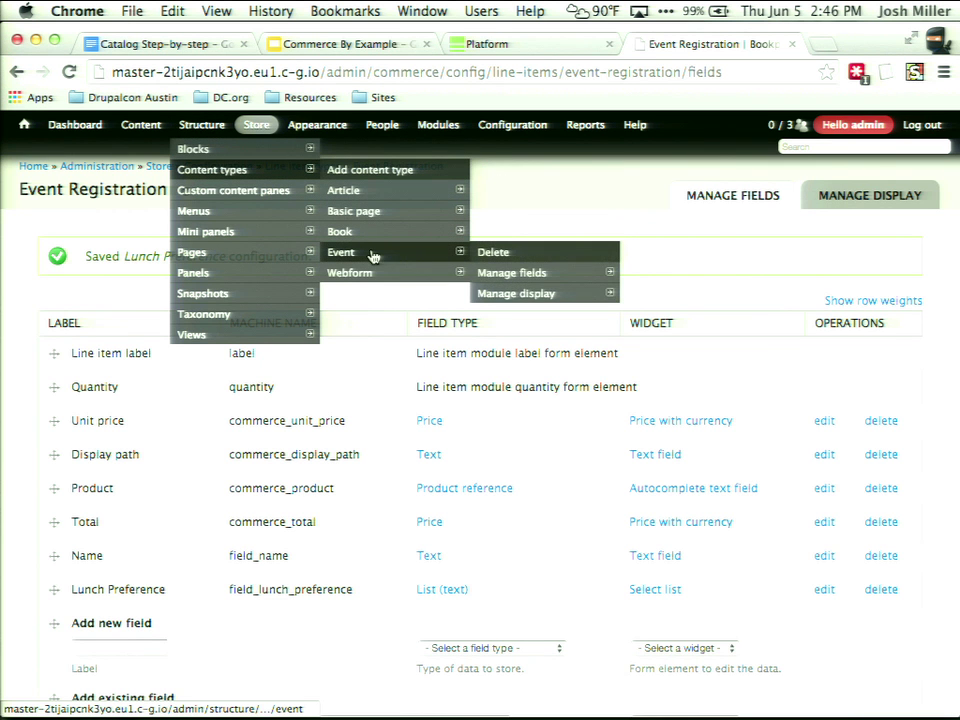
left_click(513, 293)
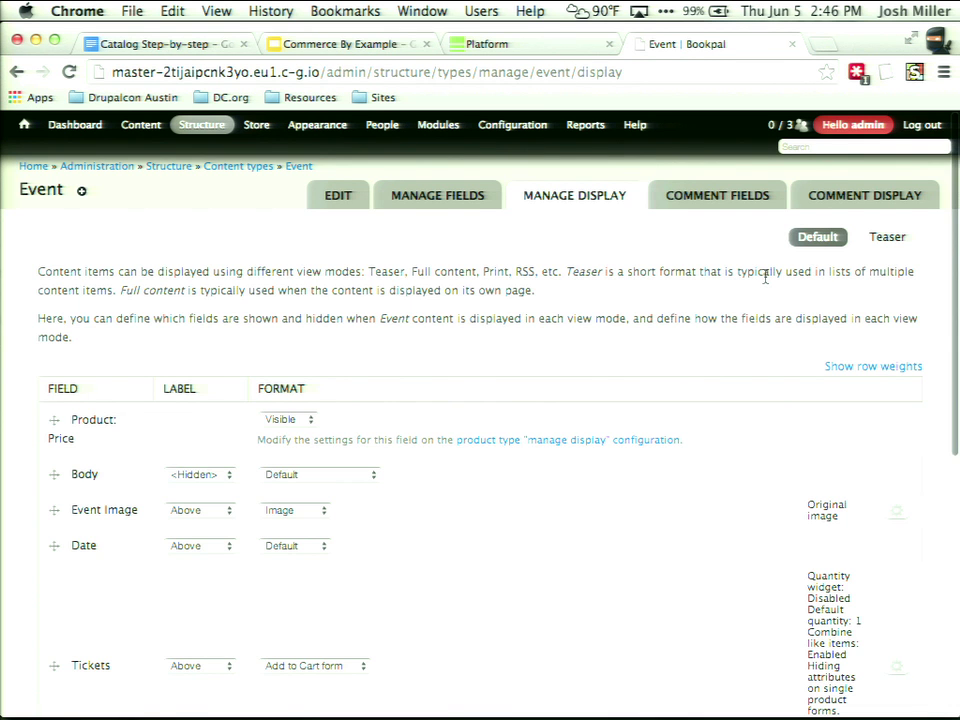
Set the Add to Cart line item type of the Tickets field's Add to Cart form to Event Registration and update the format settings.
scroll(765, 276, "down", 1)
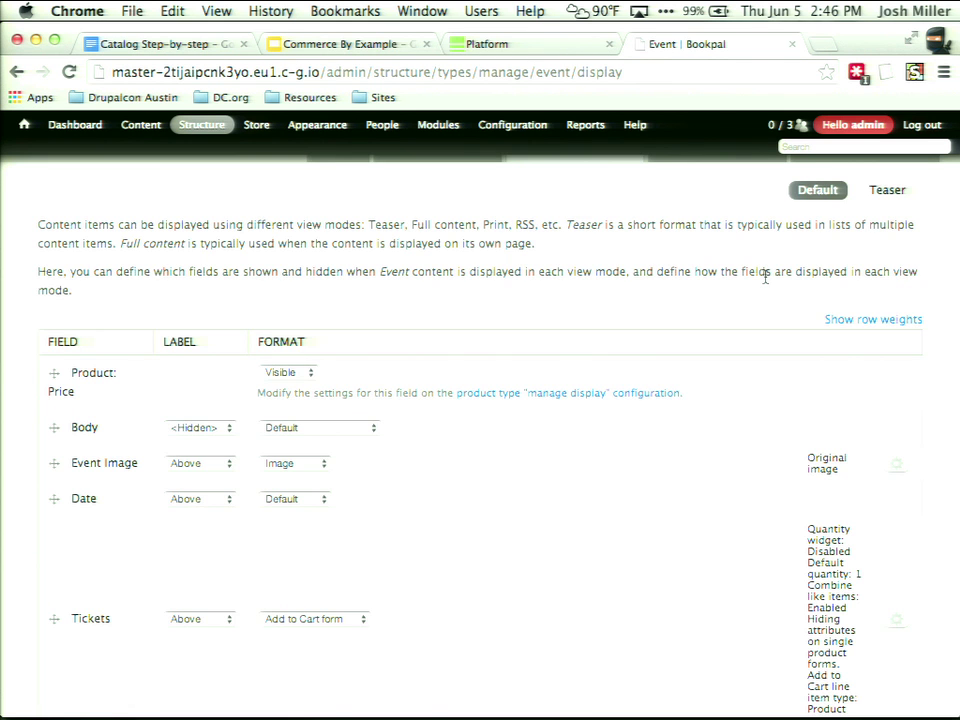
scroll(765, 276, "down", 5)
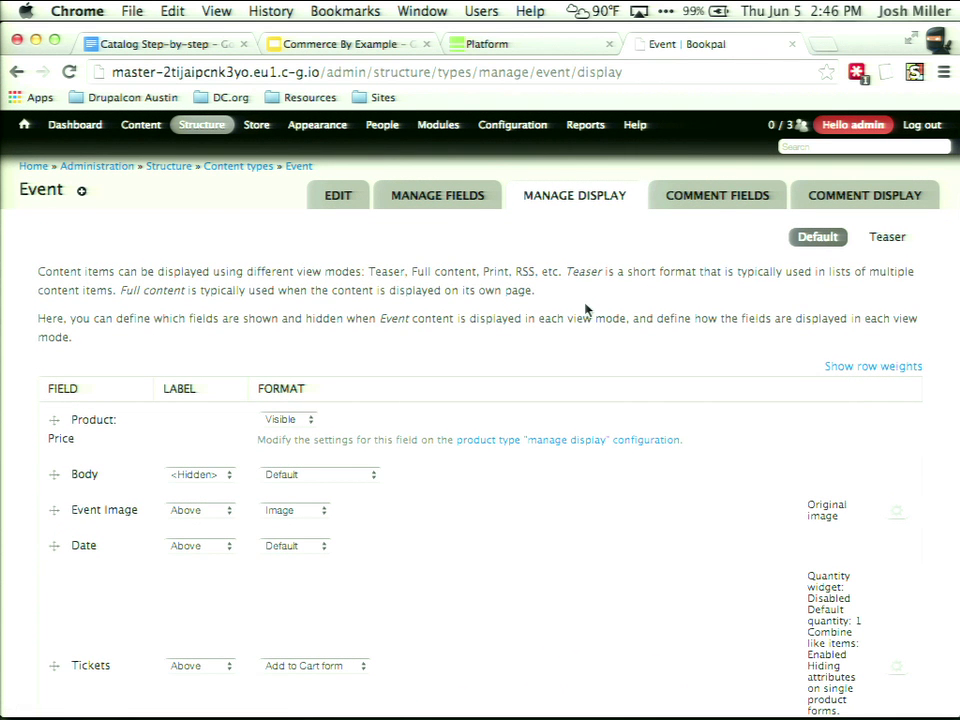
scroll(586, 310, "down", 3)
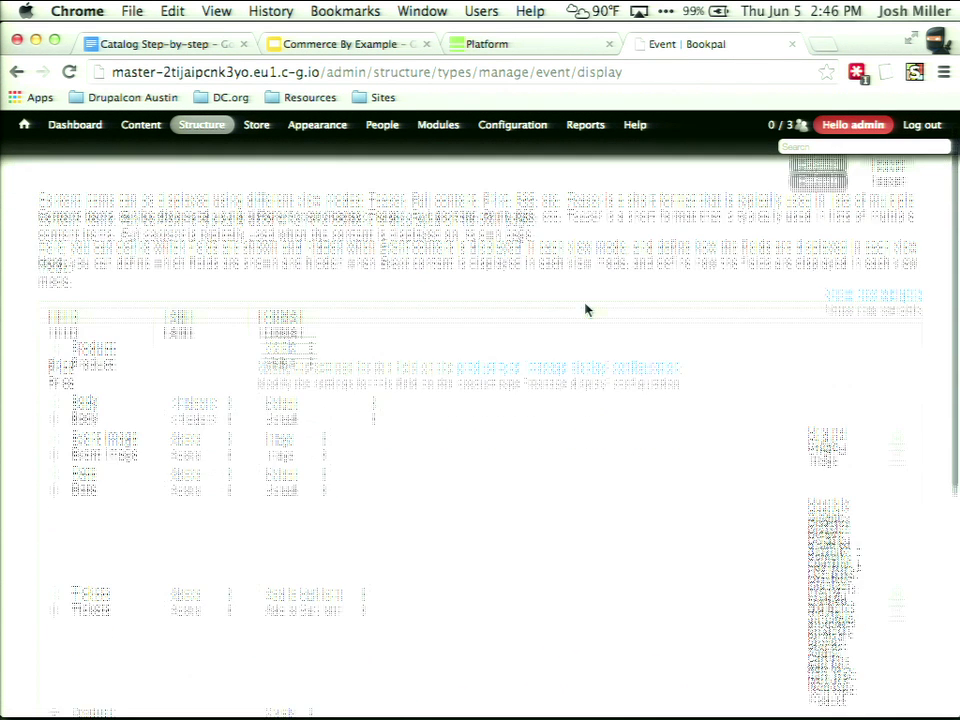
scroll(586, 310, "down", 3)
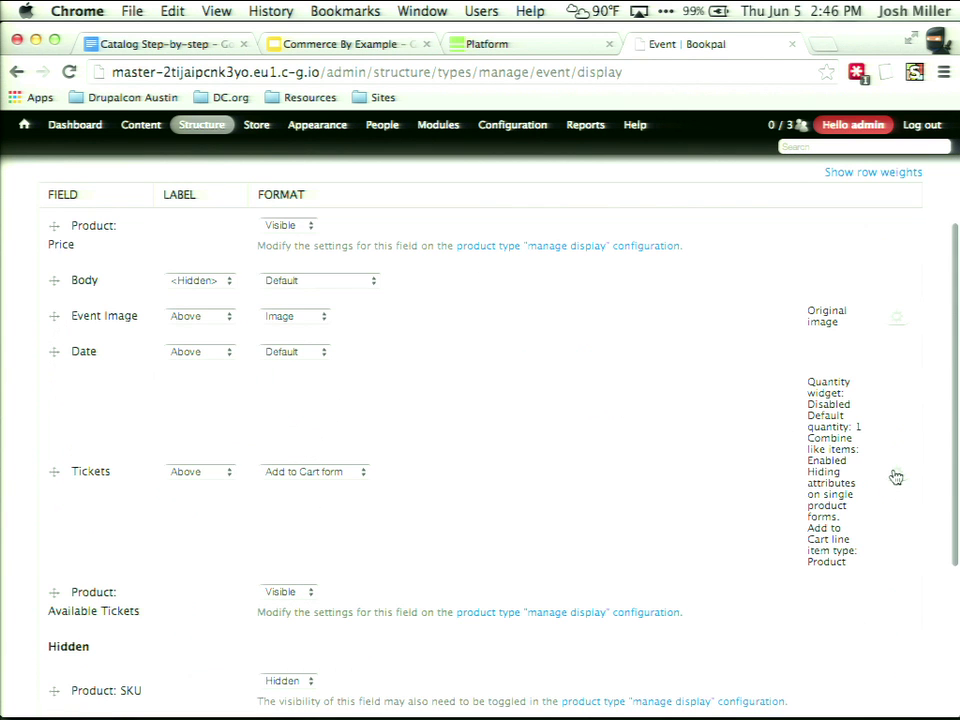
left_click(896, 477)
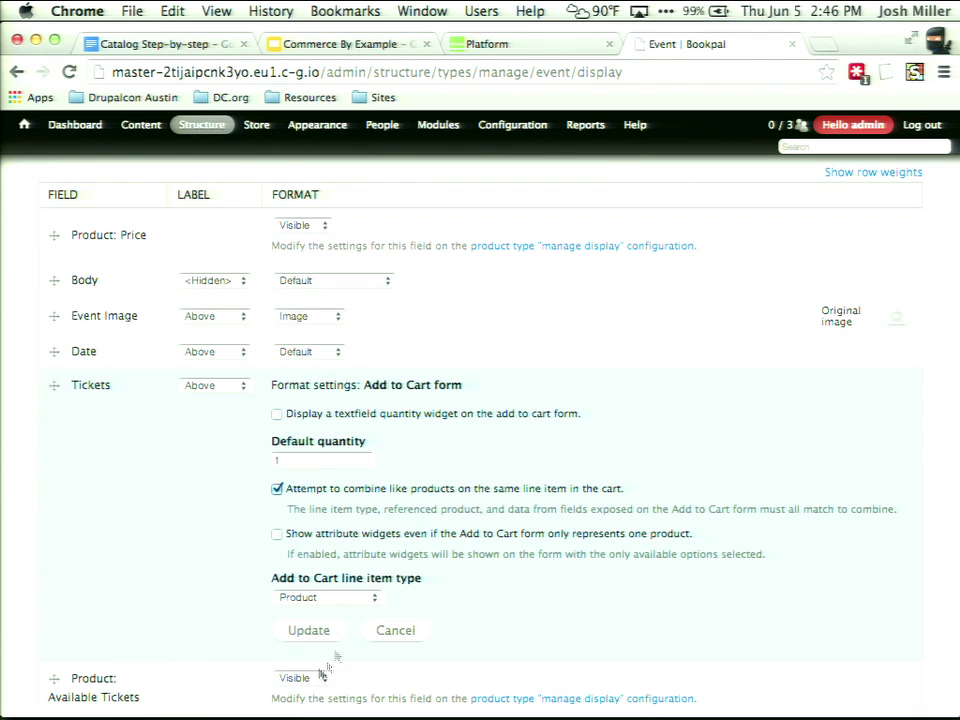
left_click(332, 597)
left_click(328, 581)
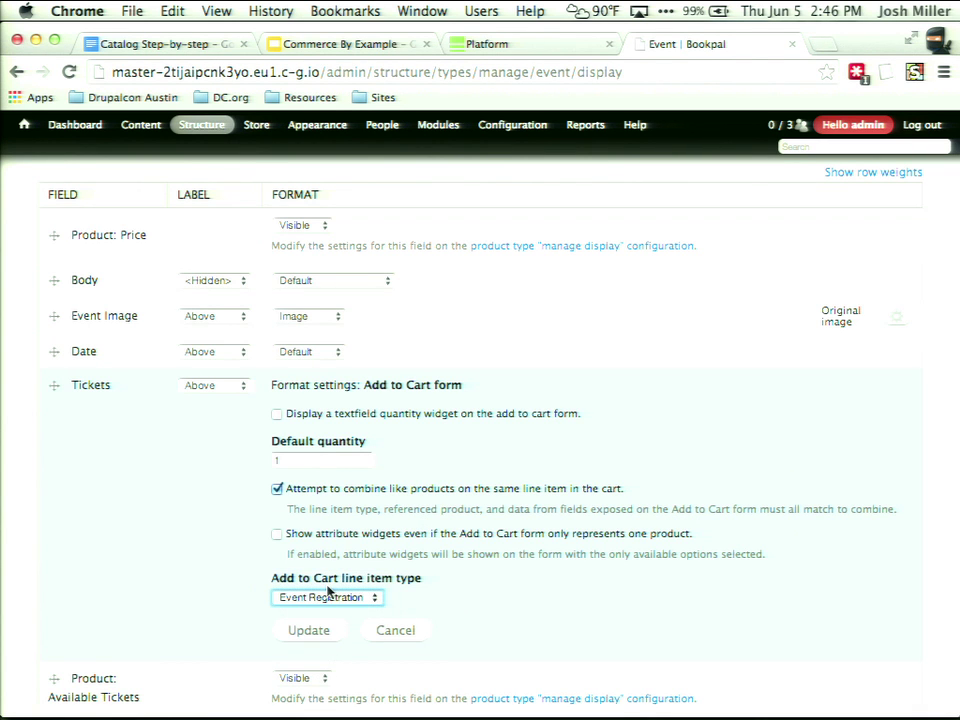
left_click(326, 638)
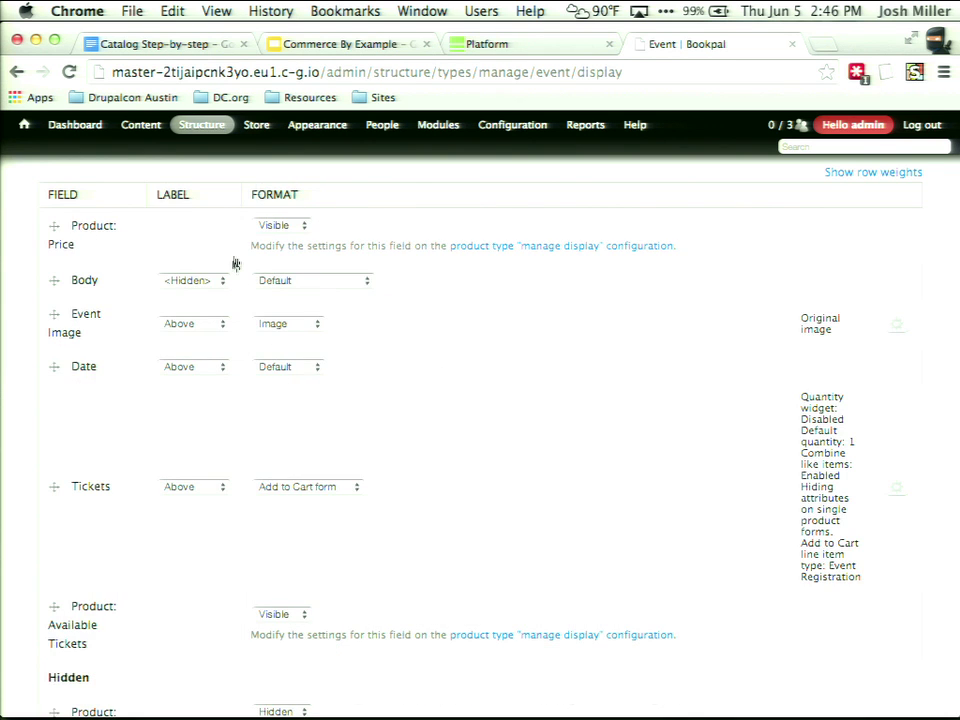
Open the Drupalcon author event from Meet the Authors on the site's front end and edit the panel content of its page.
scroll(235, 263, "up", 5)
left_click(33, 168)
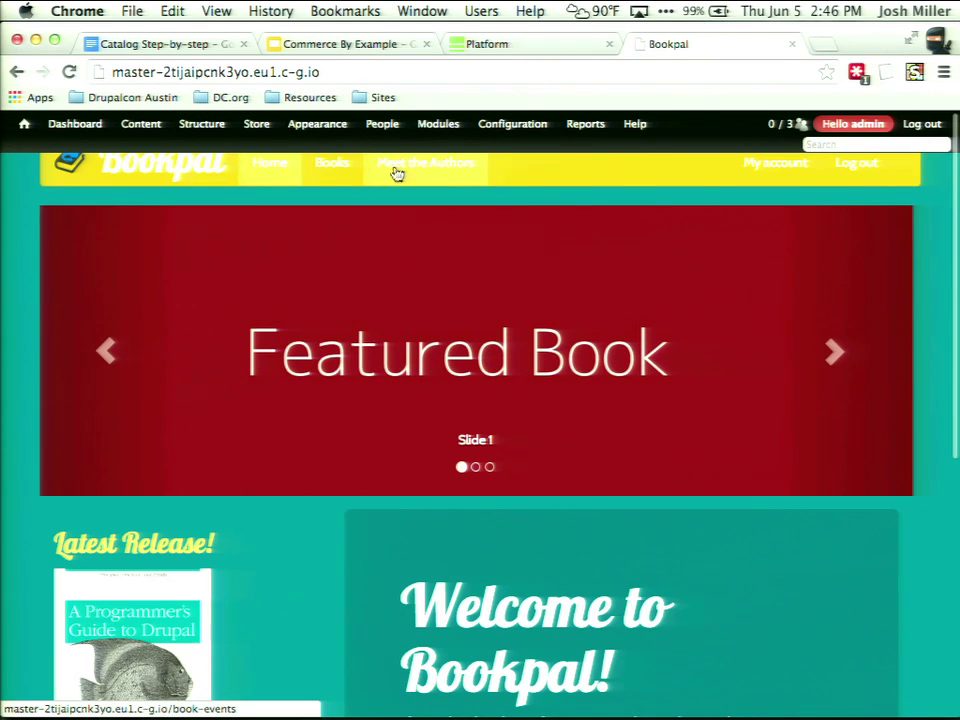
left_click(396, 174)
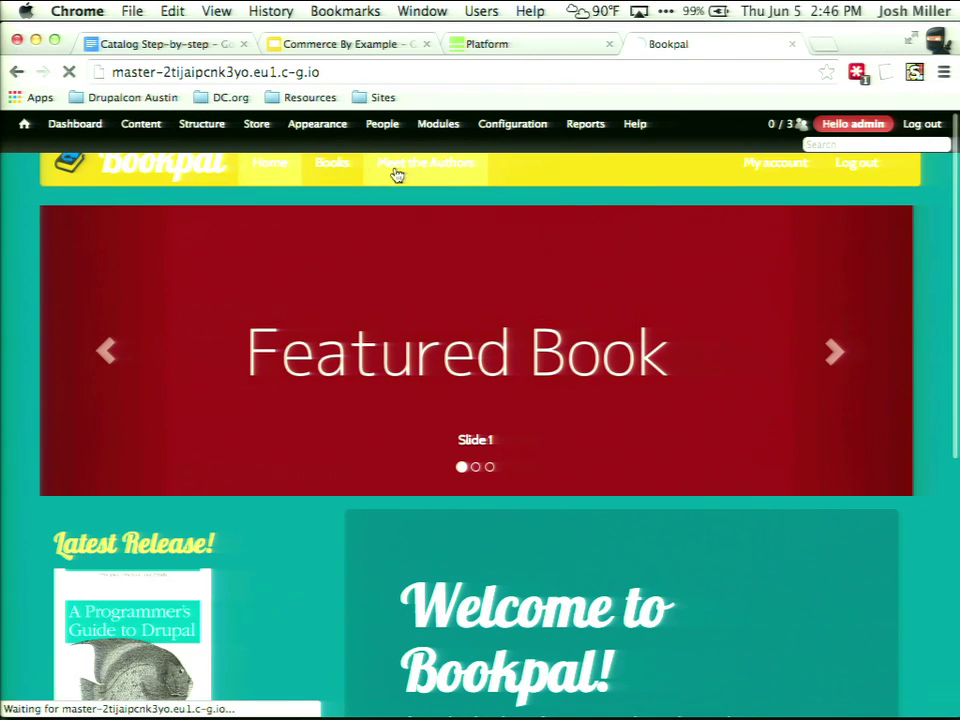
left_click(315, 390)
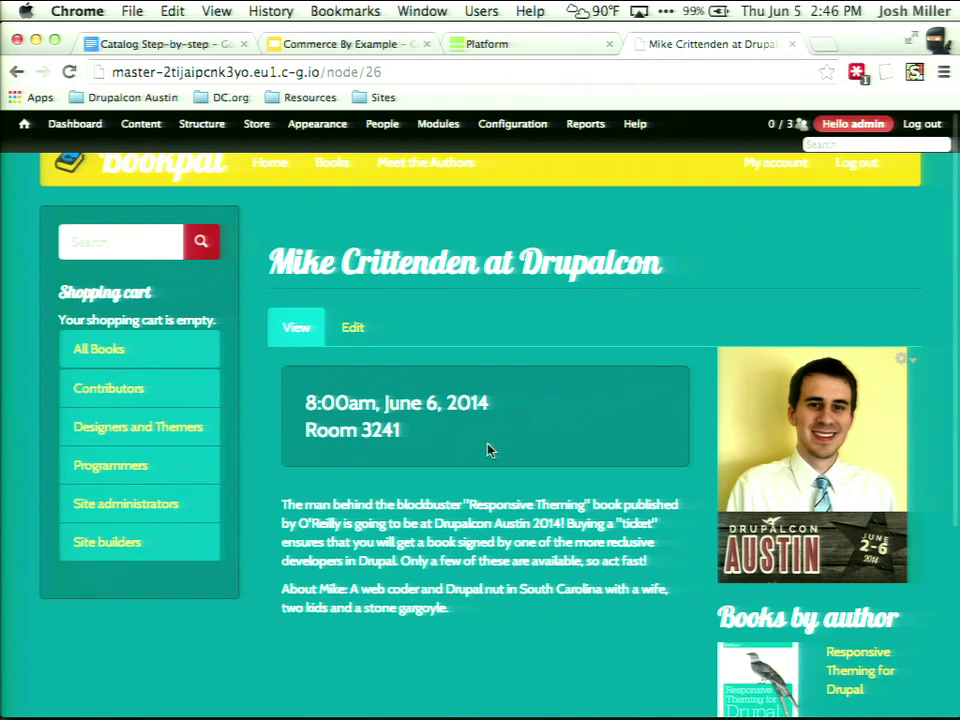
left_click(903, 359)
left_click(872, 385)
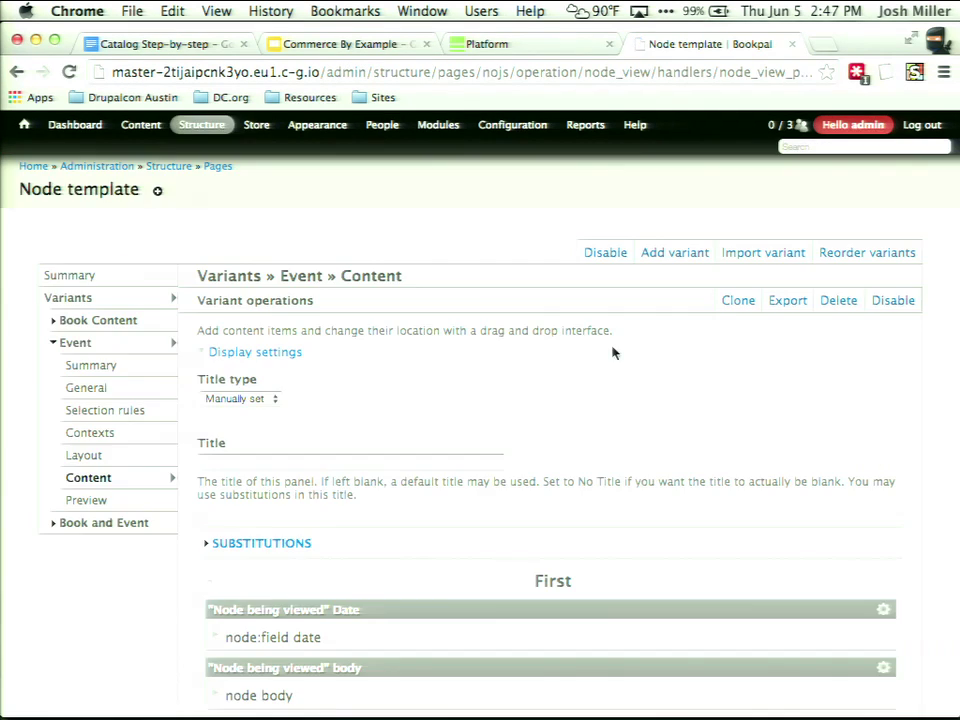
Add the Tickets node field (field_tickets) as new content in the First region of the Event panel.
scroll(420, 440, "down", 3)
scroll(421, 456, "down", 2)
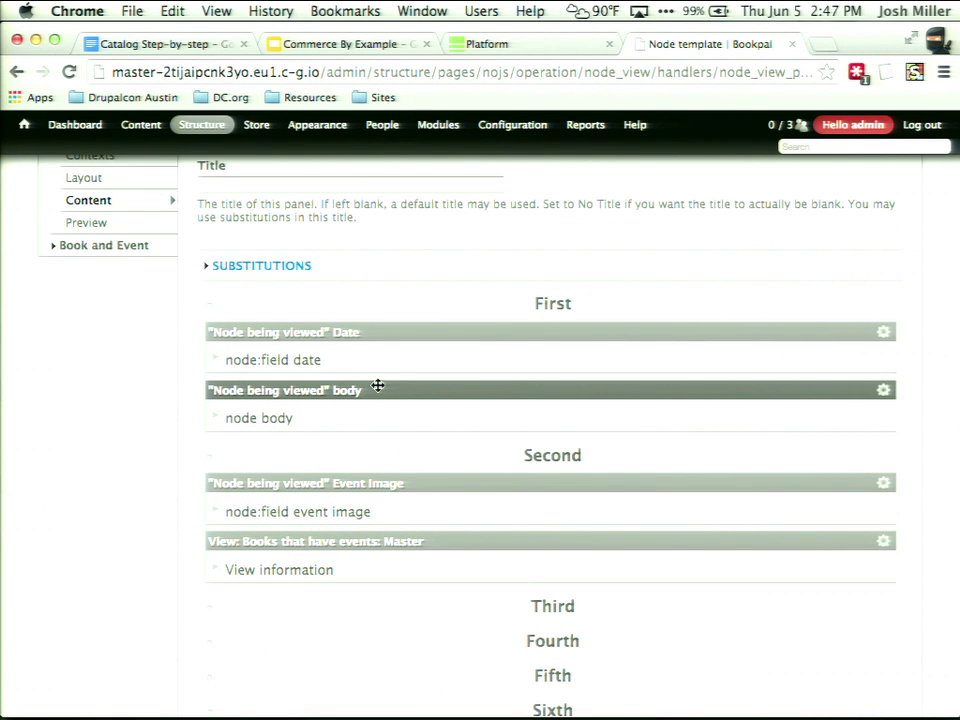
left_click(205, 310)
left_click(226, 308)
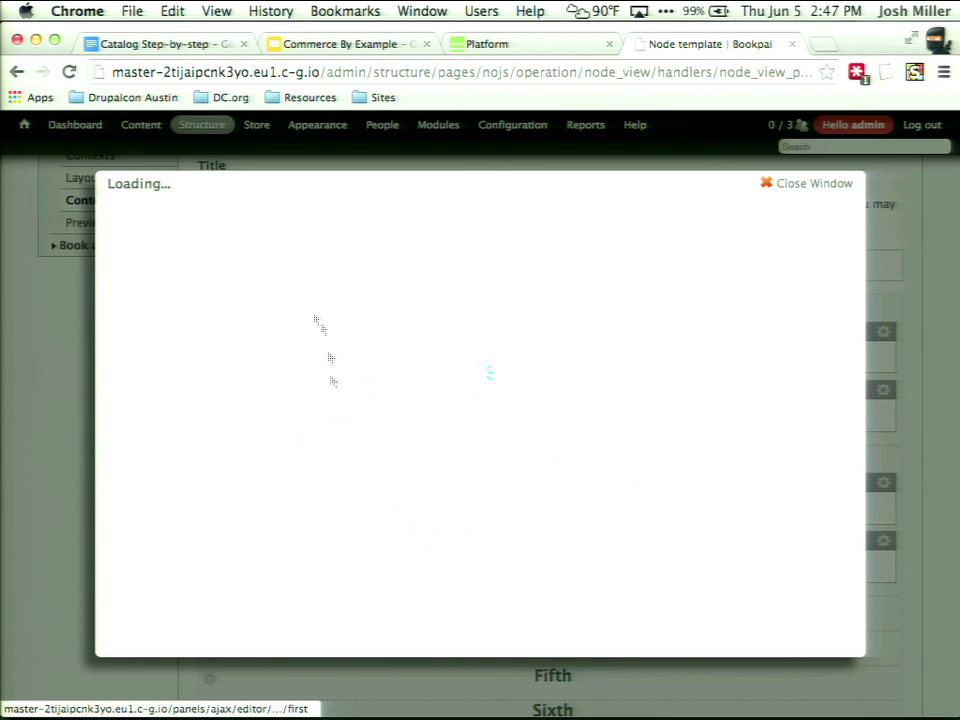
left_click(125, 388)
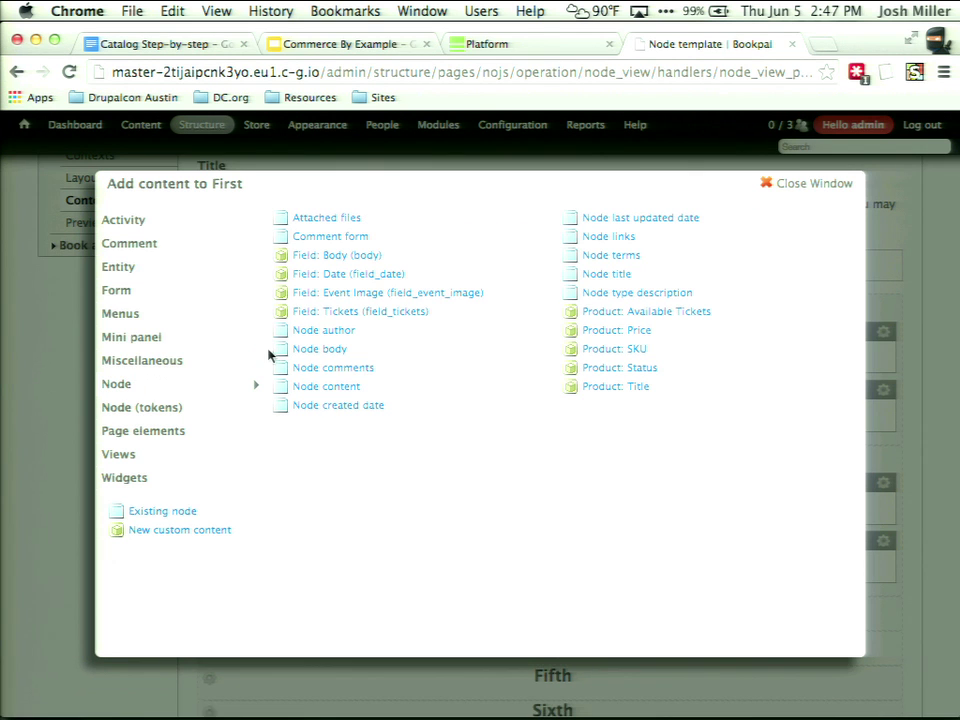
left_click(412, 315)
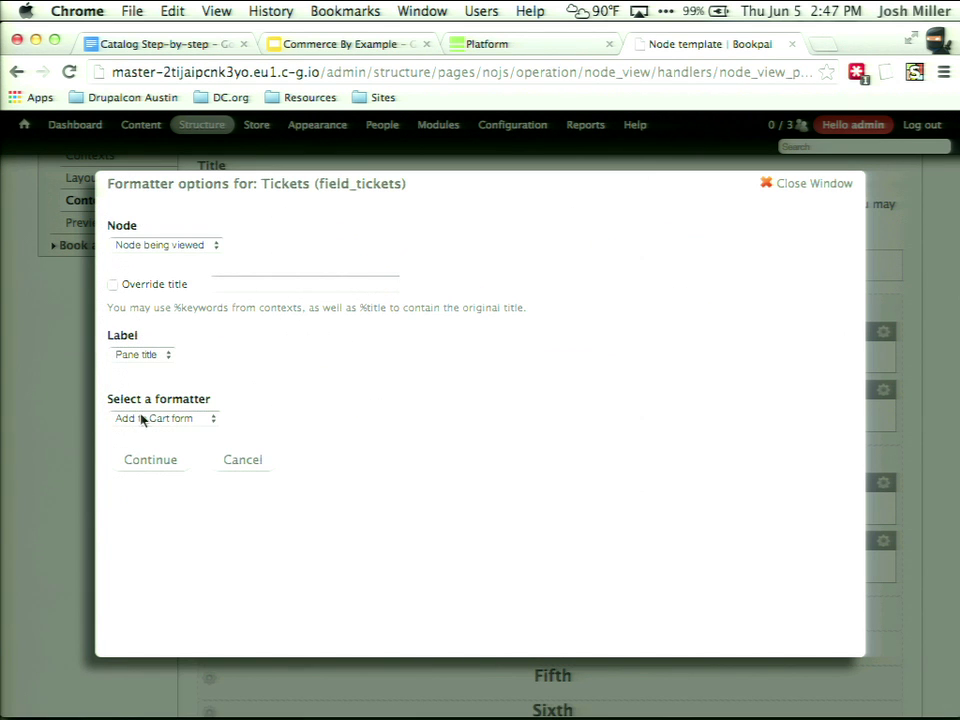
Use the Add to Cart form formatter for the Tickets pane, with Event Registration as its Add to Cart line item type.
left_click(140, 418)
left_click(141, 418)
left_click(170, 464)
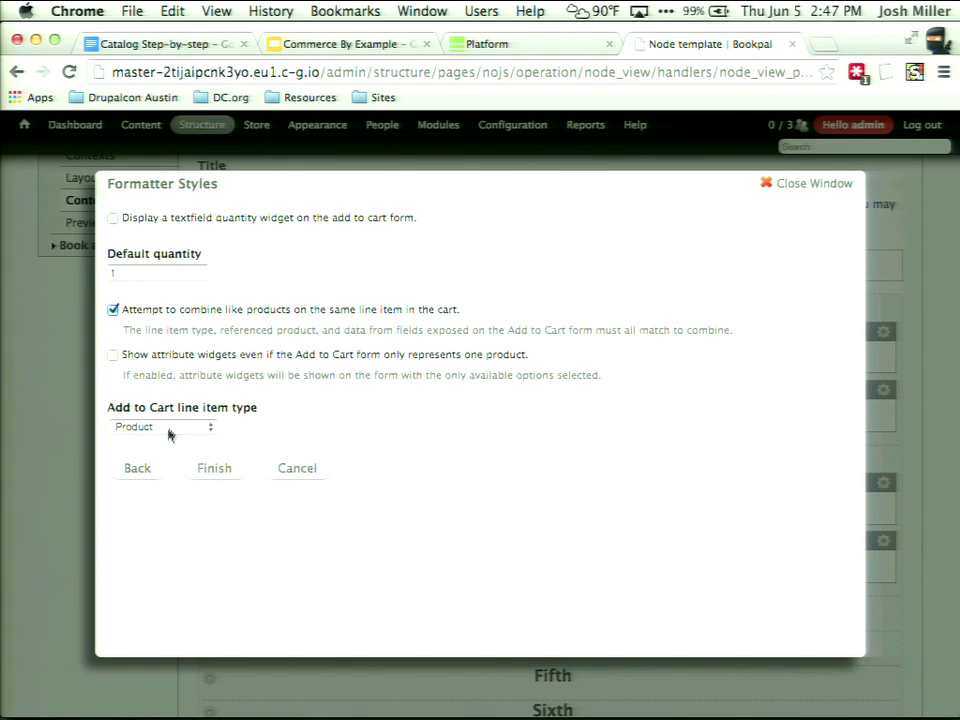
left_click(165, 427)
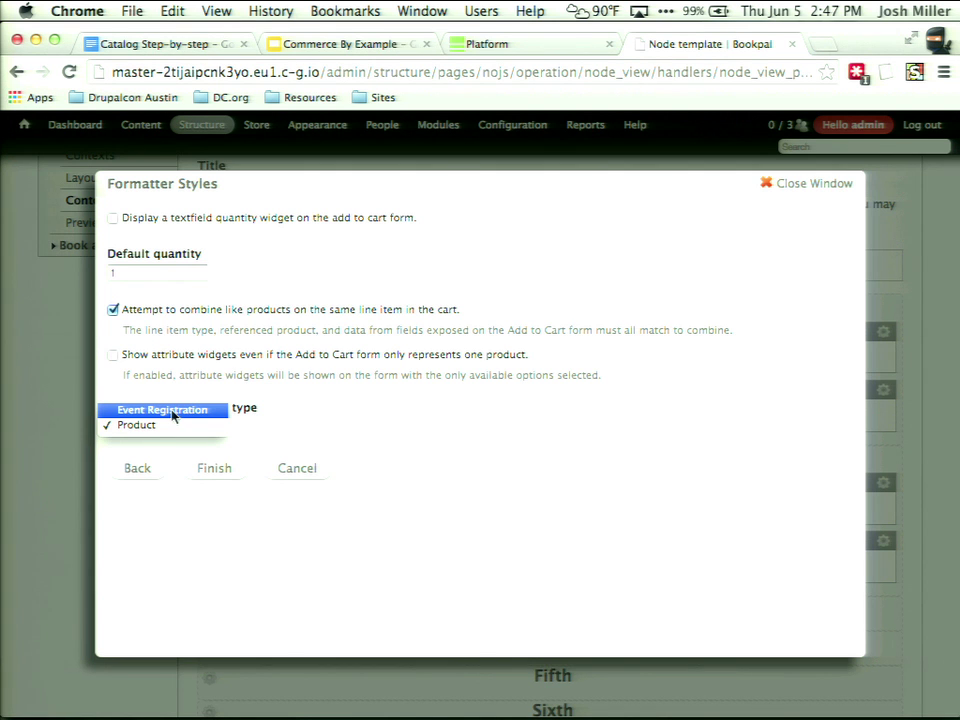
left_click(172, 411)
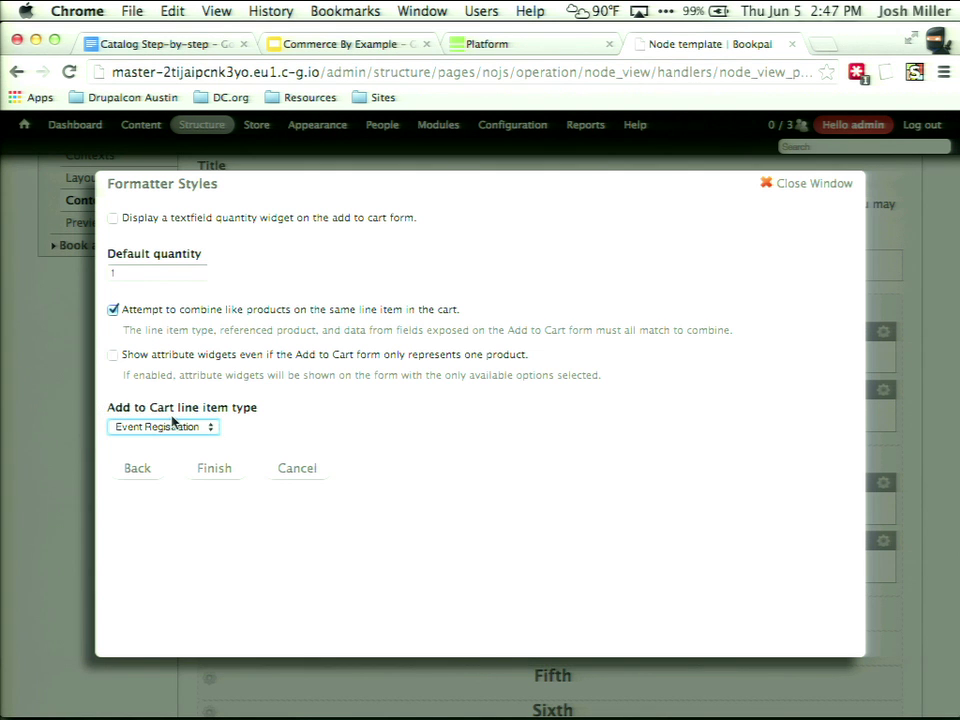
left_click(214, 470)
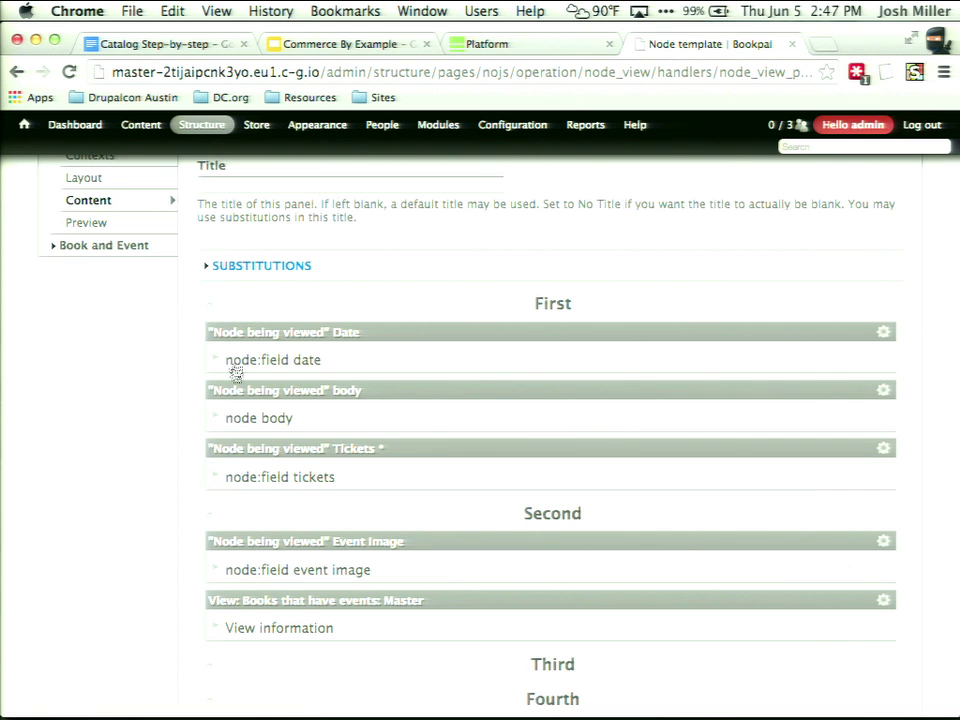
Add the node's Product: Price field to the First region with its default settings.
left_click(216, 309)
left_click(217, 312)
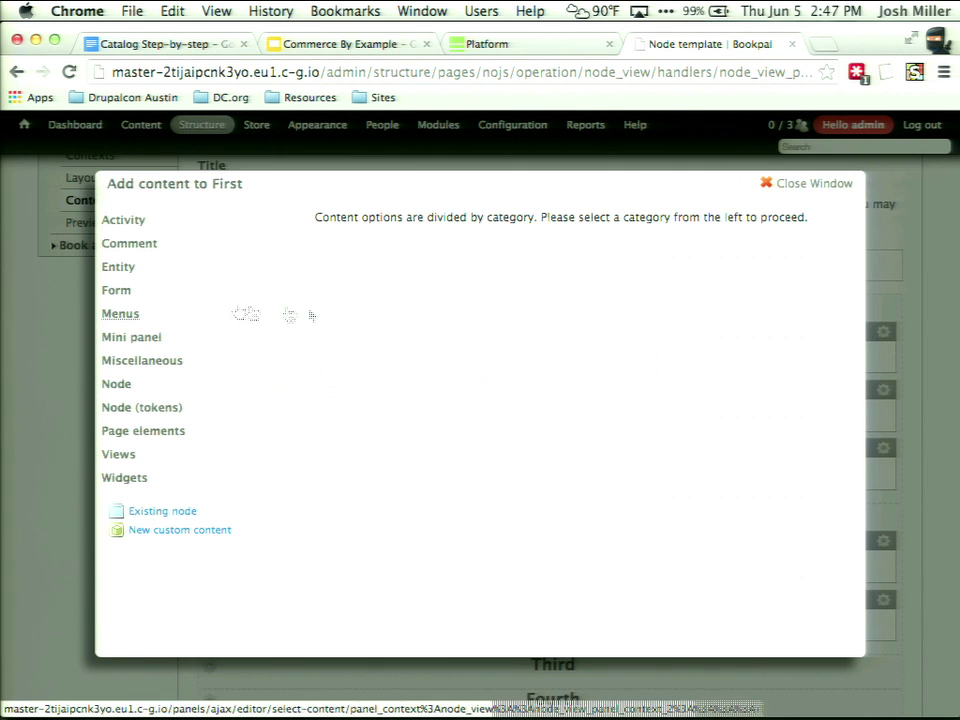
left_click(150, 388)
left_click(638, 331)
left_click(140, 418)
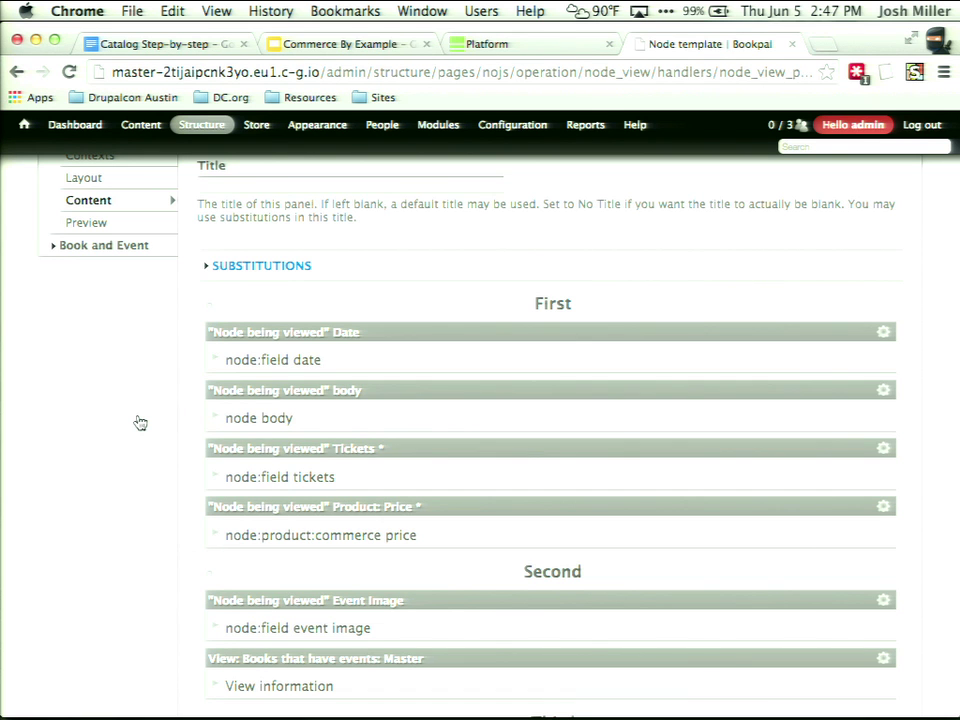
Add the Product: Available Tickets field to the First region and place Available Tickets and Price, in that order, above Tickets.
left_click(212, 306)
left_click(214, 307)
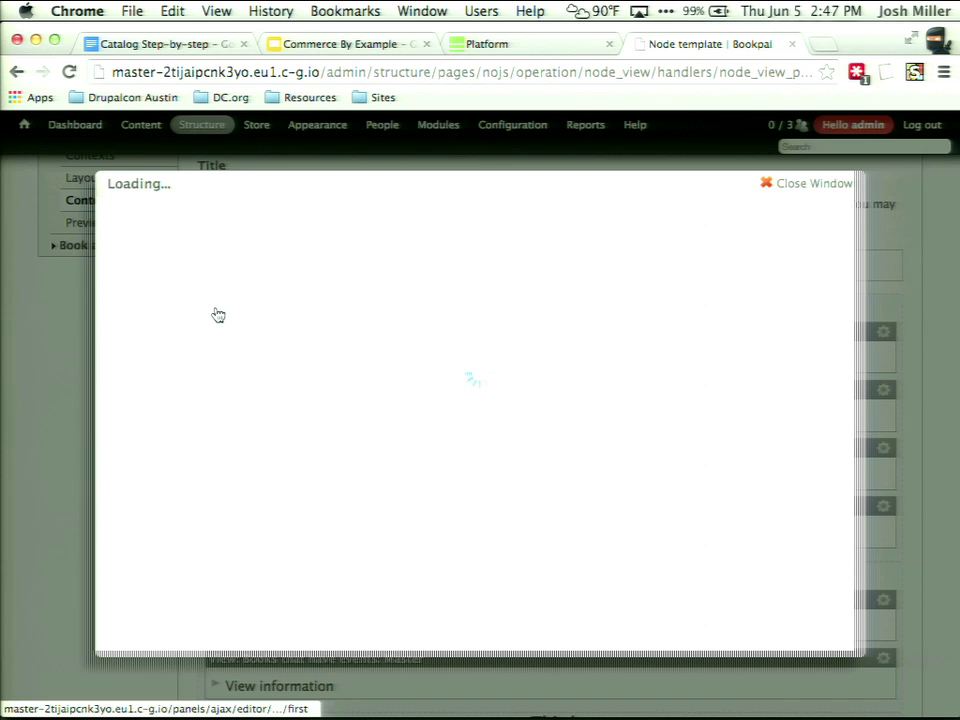
left_click(178, 388)
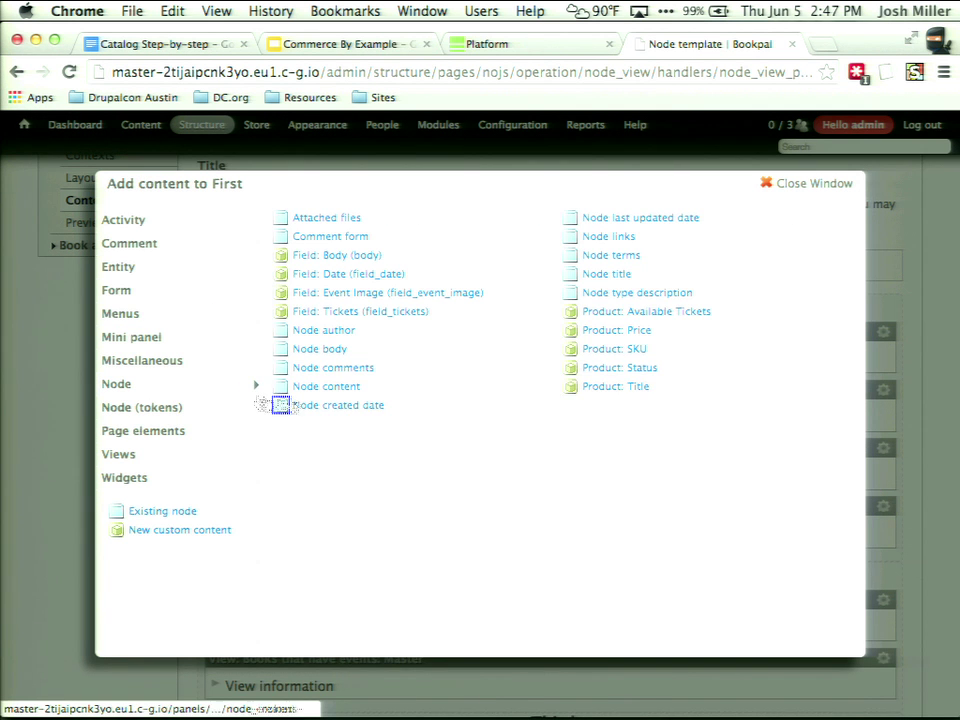
left_click(675, 313)
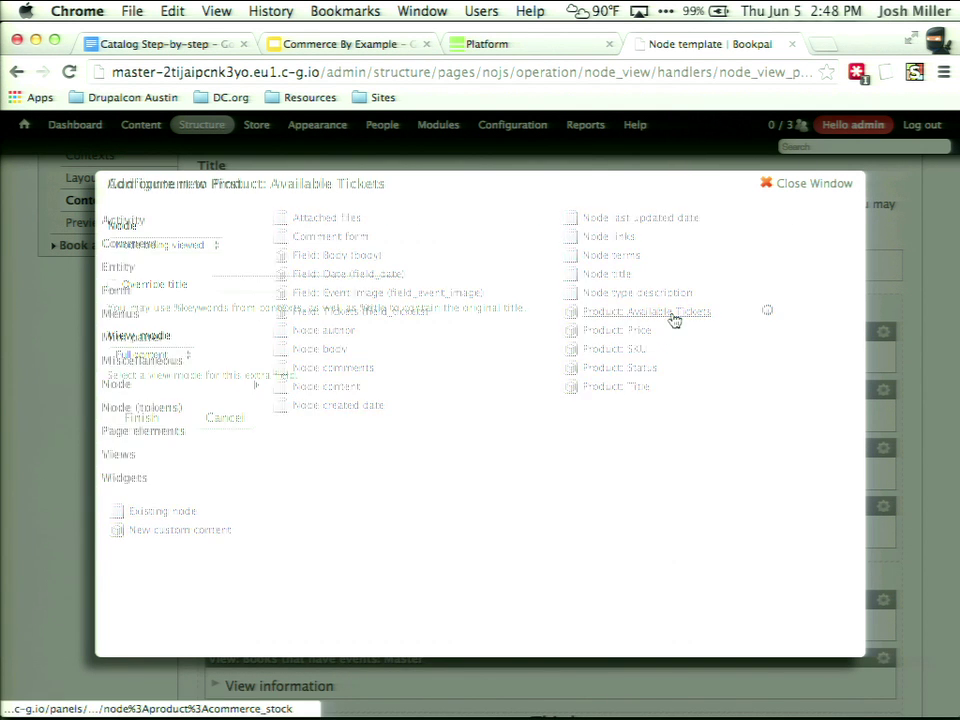
left_click(135, 420)
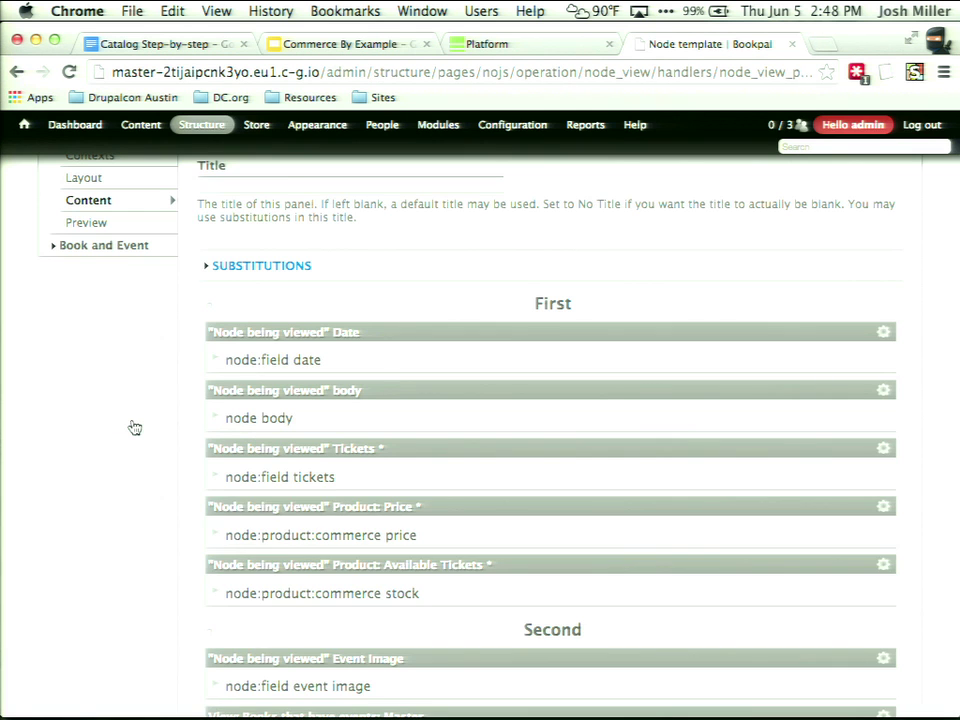
left_click_drag(434, 568, 444, 465)
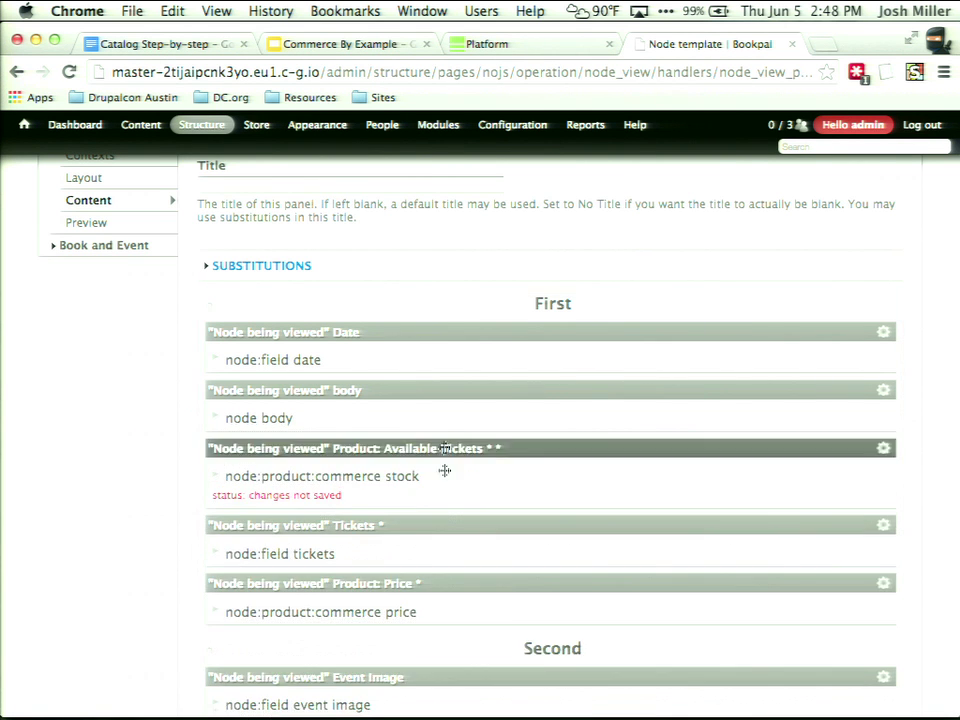
left_click_drag(435, 581, 437, 540)
Override the title of the Product: Available Tickets pane with "Event Registration".
left_click(884, 449)
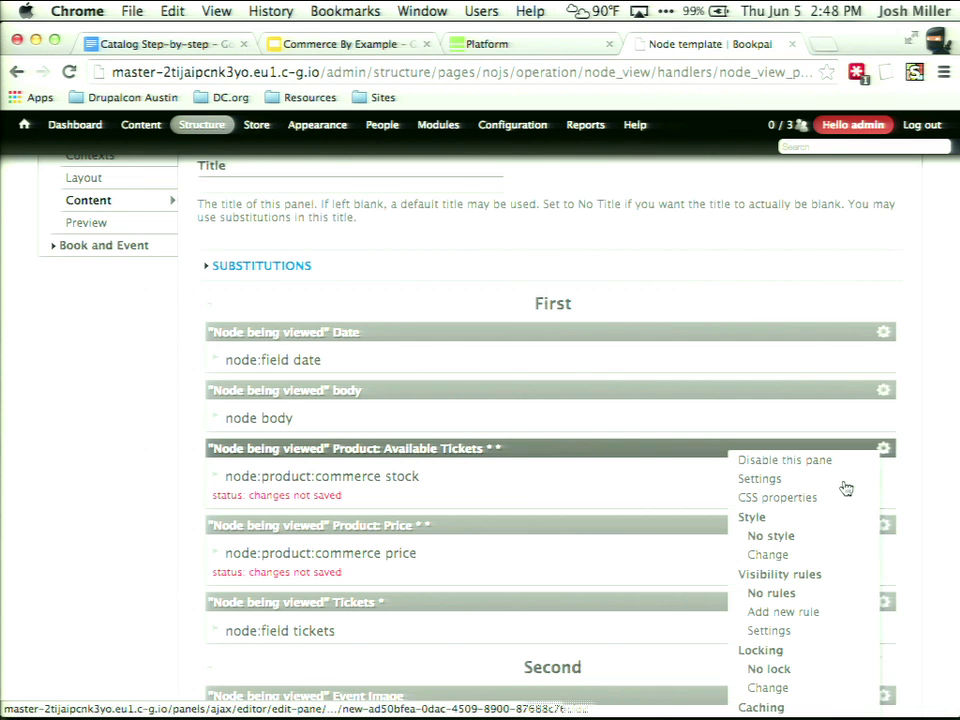
left_click(845, 488)
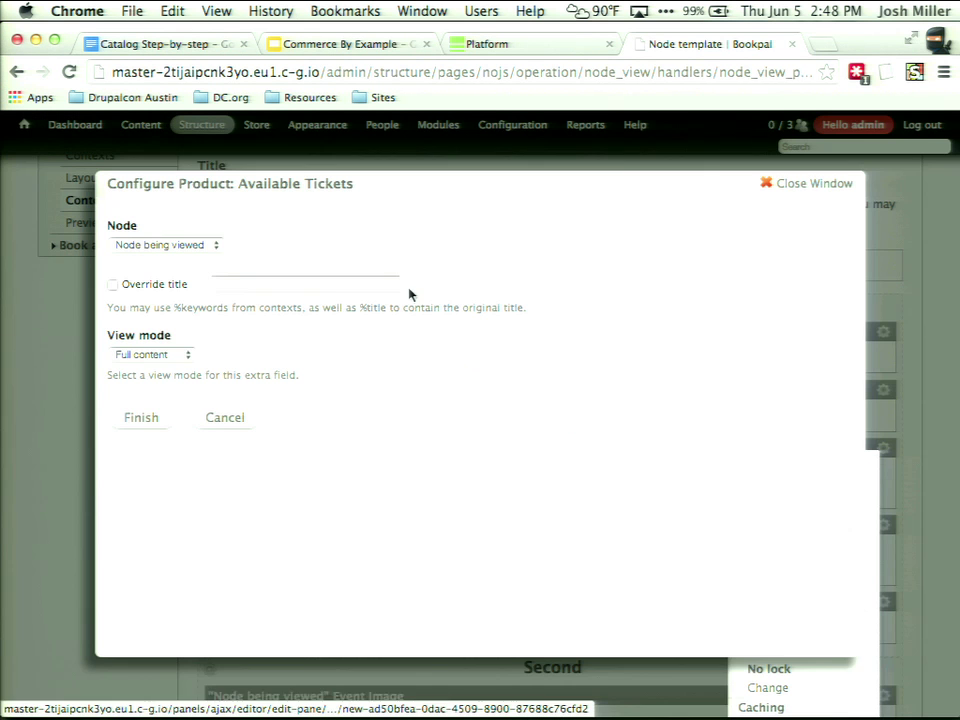
left_click(147, 286)
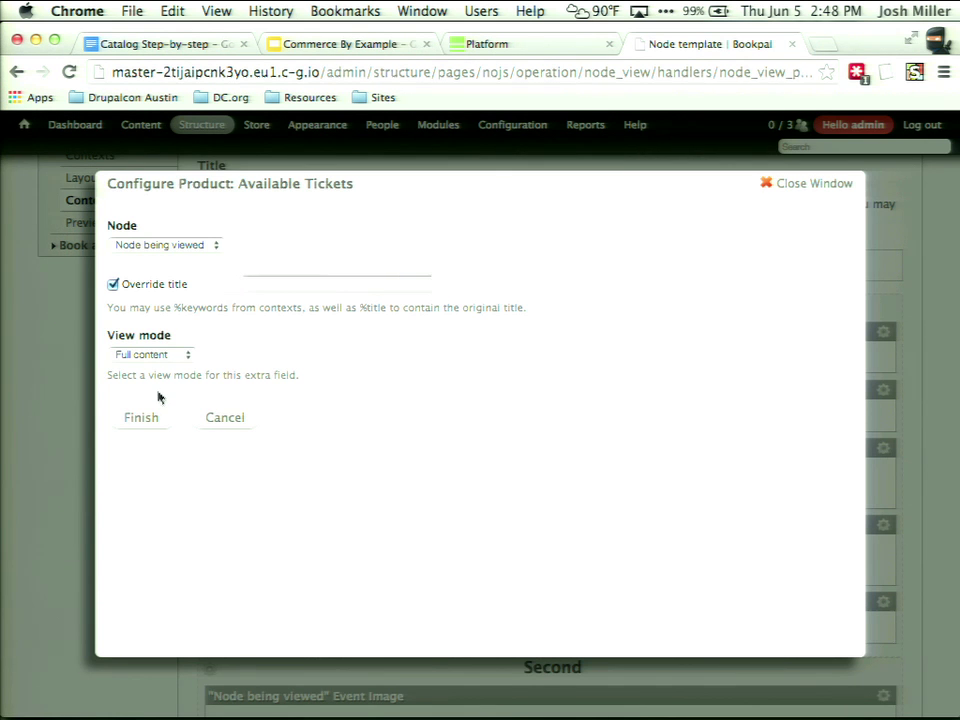
left_click(285, 284)
type("Eve")
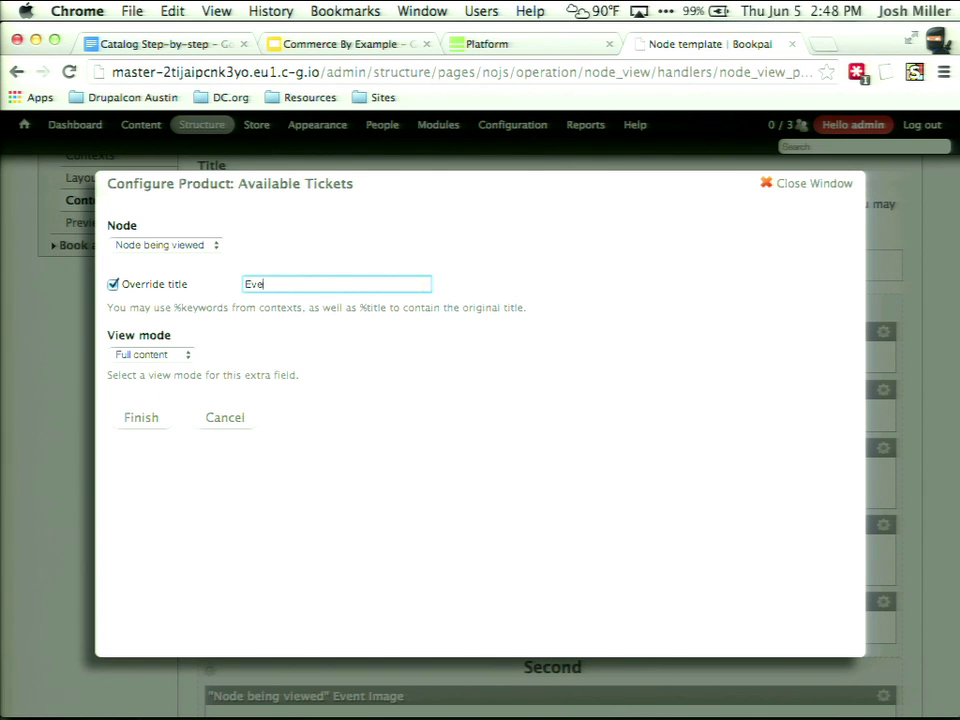
type("nt Registration")
left_click(157, 426)
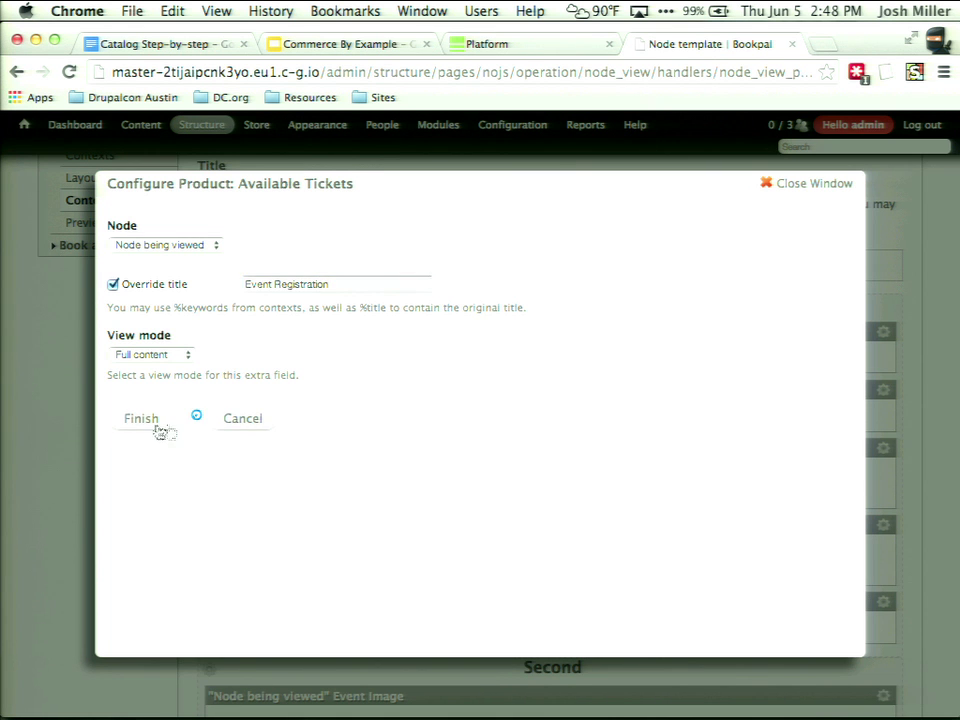
left_click(884, 507)
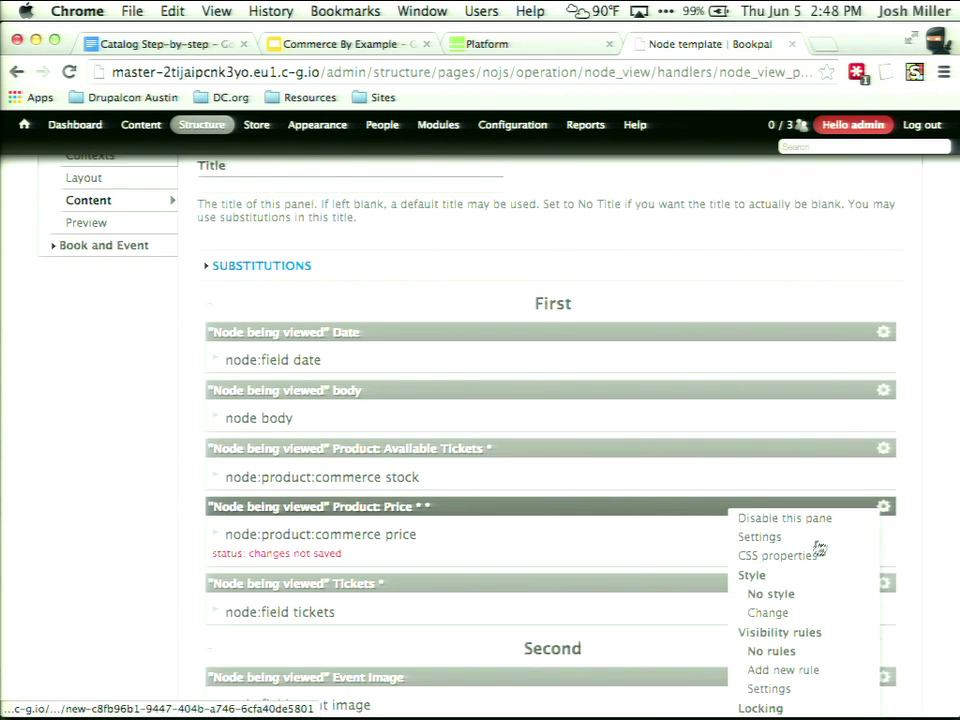
left_click(814, 538)
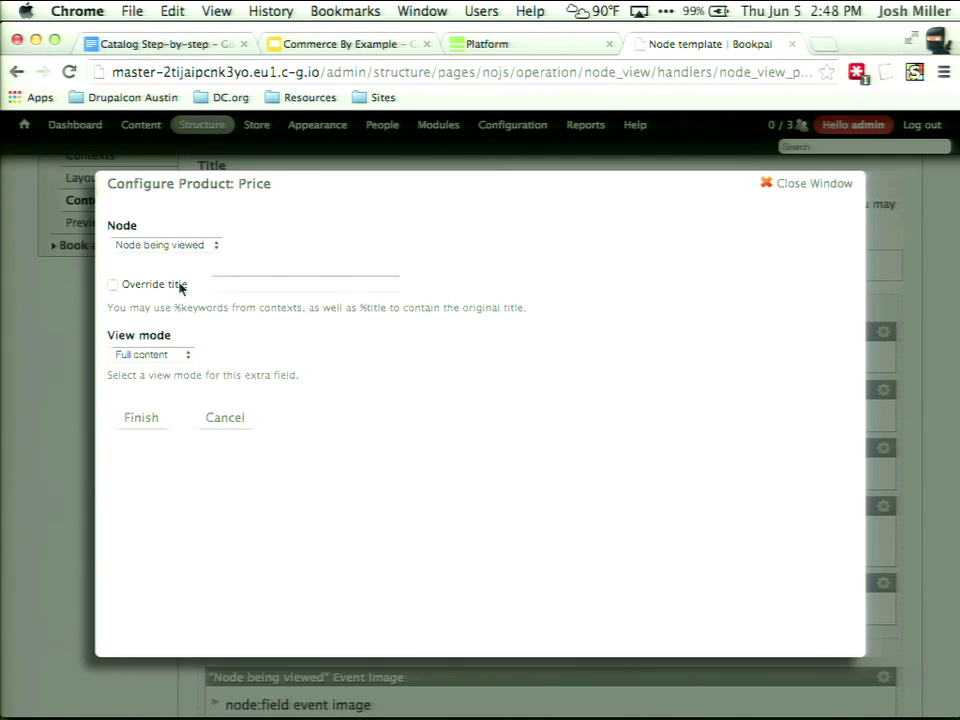
left_click(224, 421)
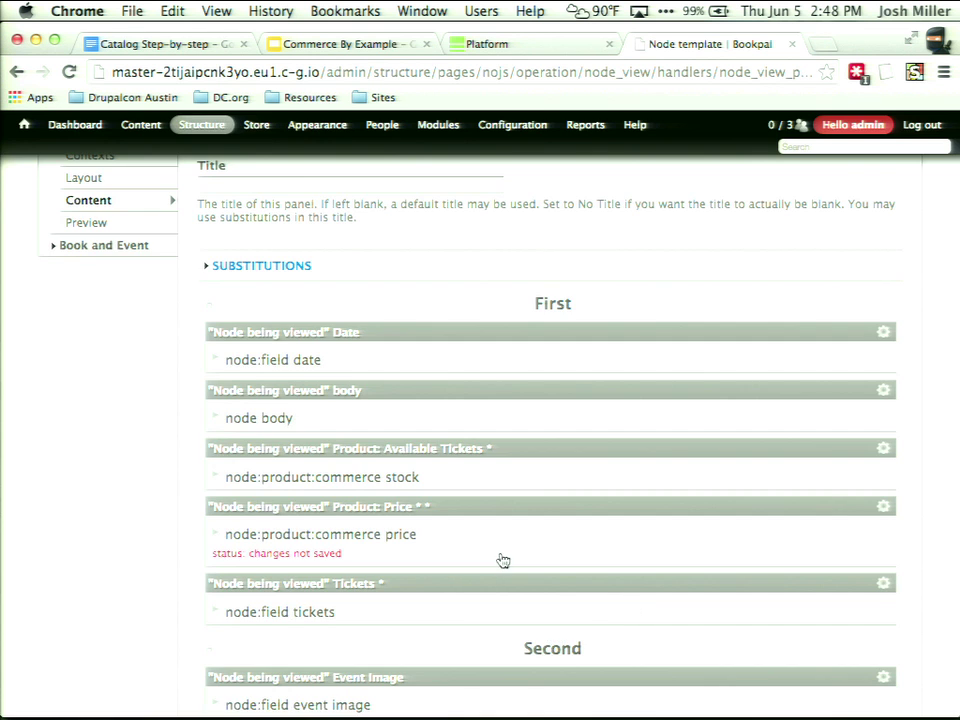
Update and save the Event variant's panel content.
scroll(500, 560, "down", 5)
left_click(330, 637)
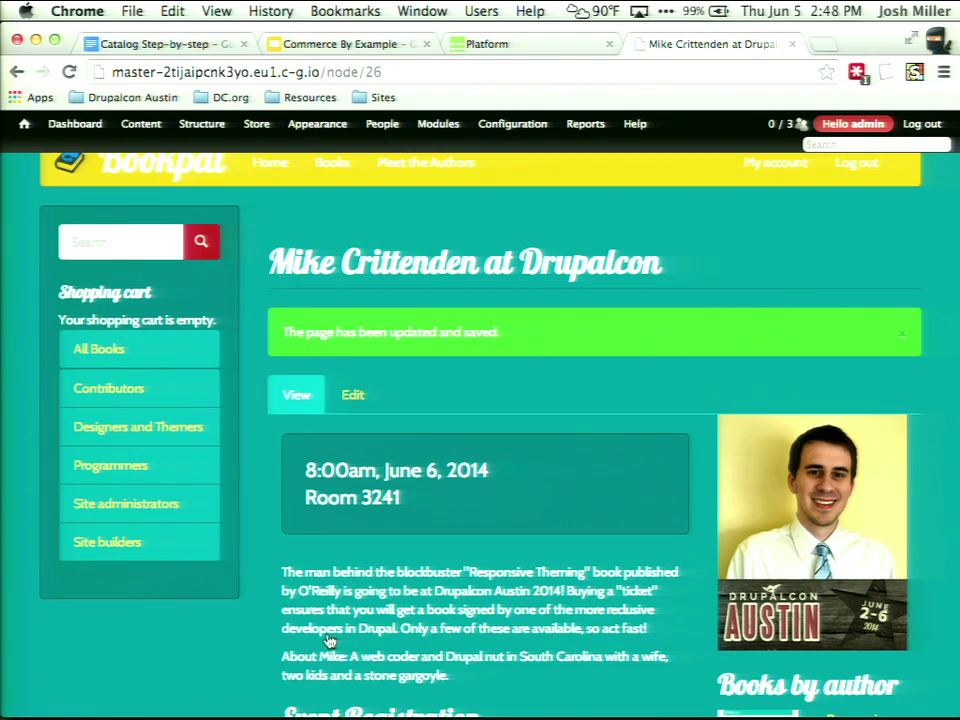
Examine the event page's Event Registration section with ticket availability and price, and the Tickets form's name and lunch fields.
scroll(330, 640, "down", 3)
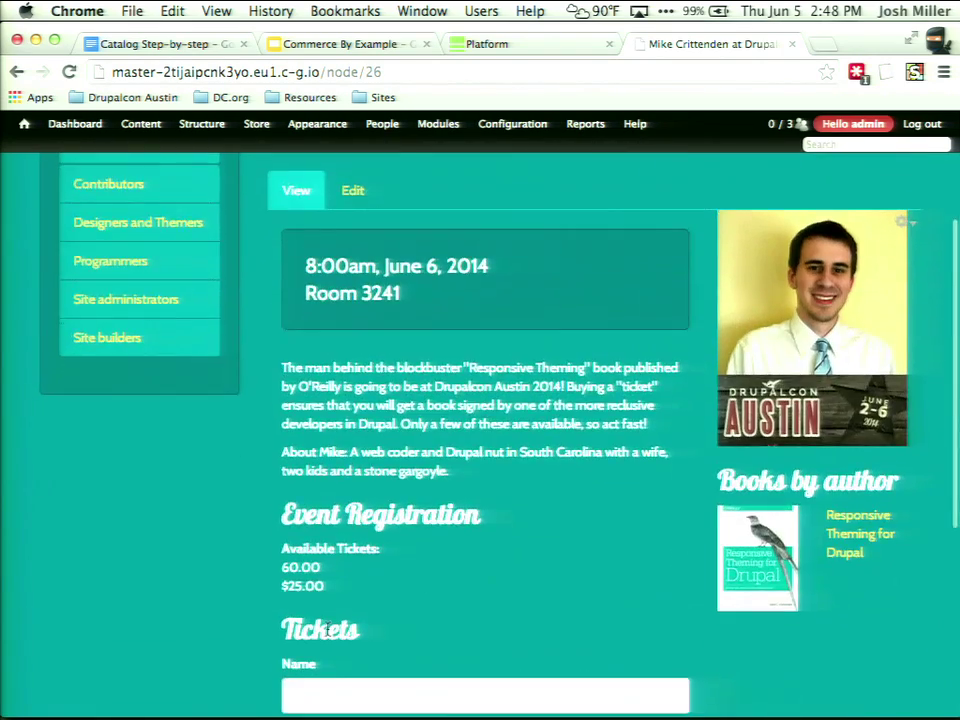
scroll(330, 628, "down", 2)
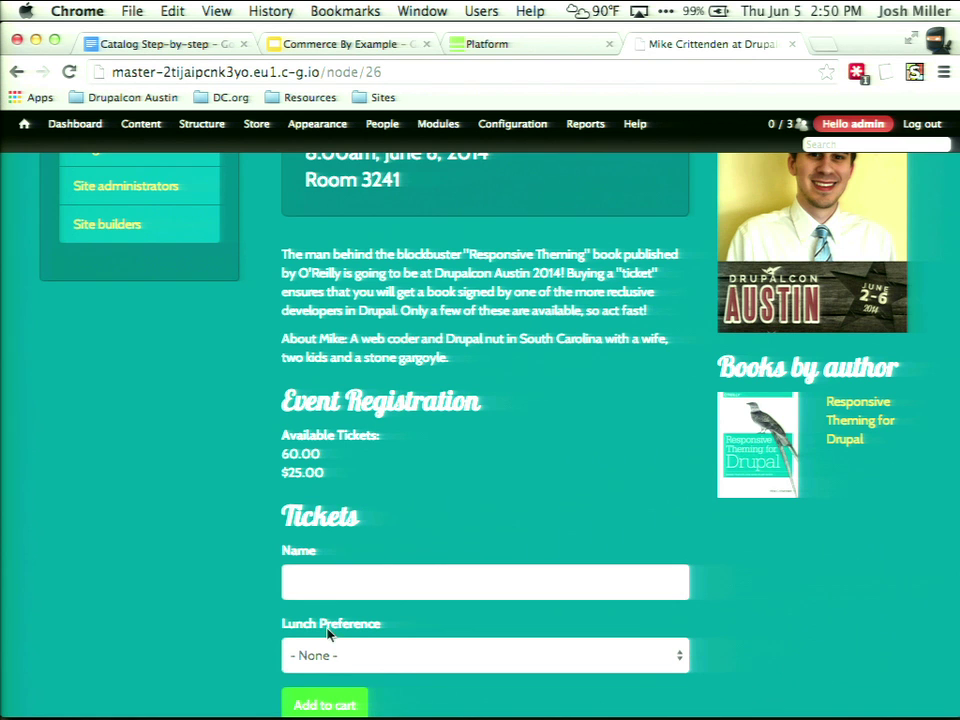
left_click(446, 581)
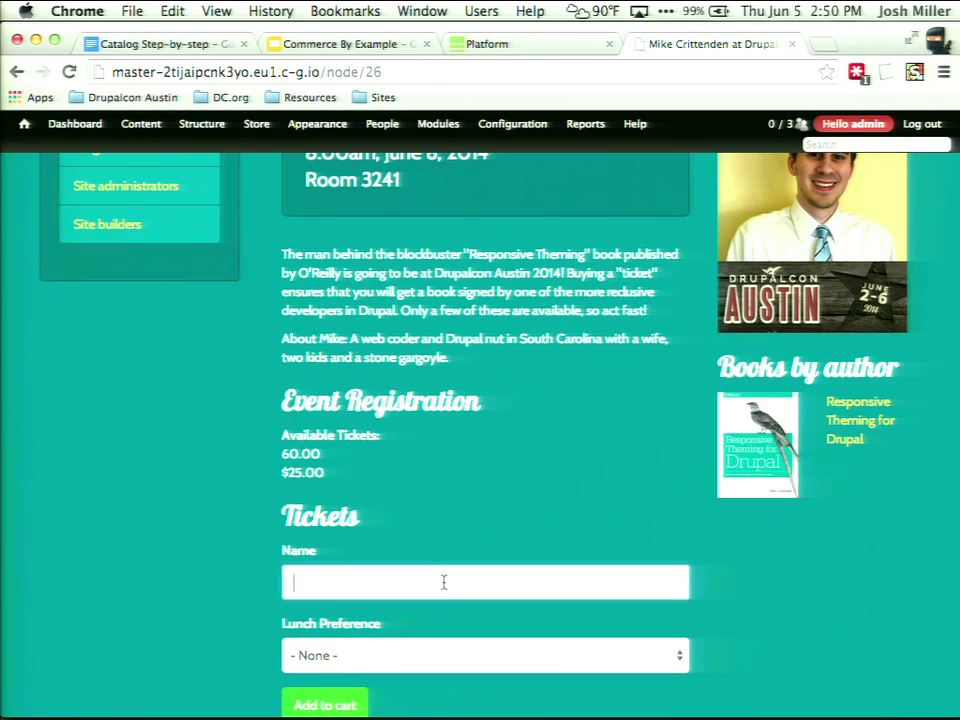
scroll(444, 585, "down", 2)
scroll(444, 588, "up", 5)
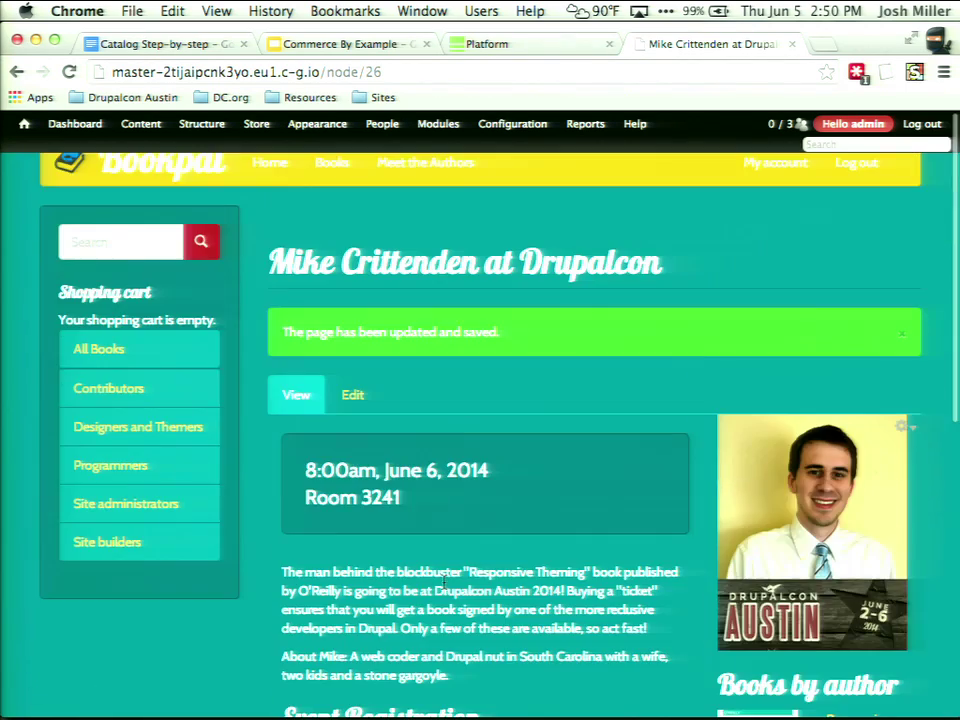
scroll(444, 582, "down", 5)
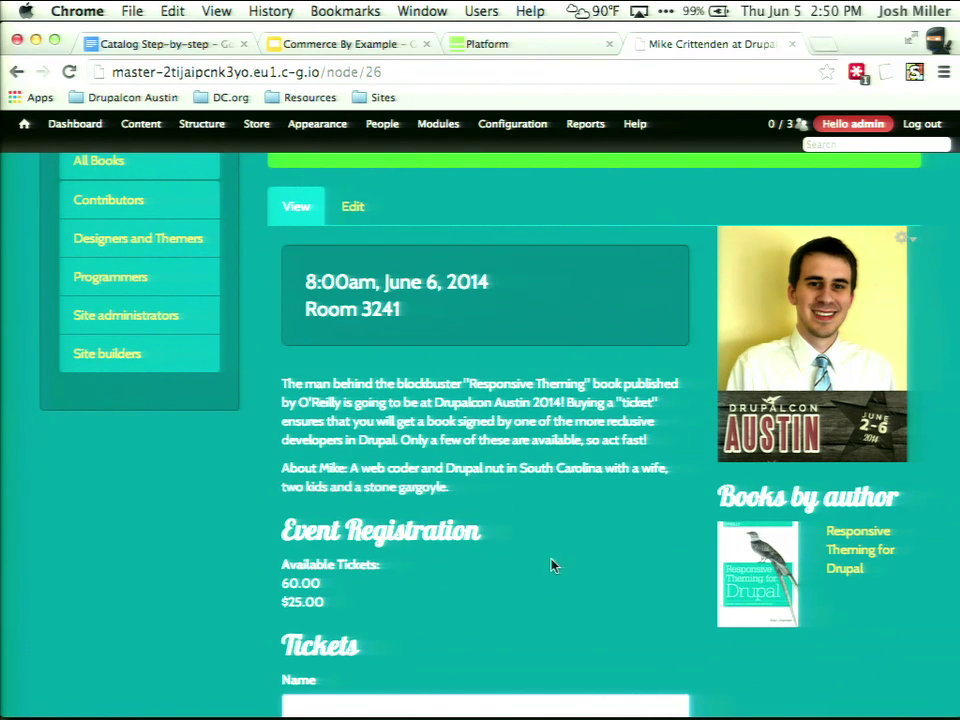
left_click_drag(276, 574, 355, 596)
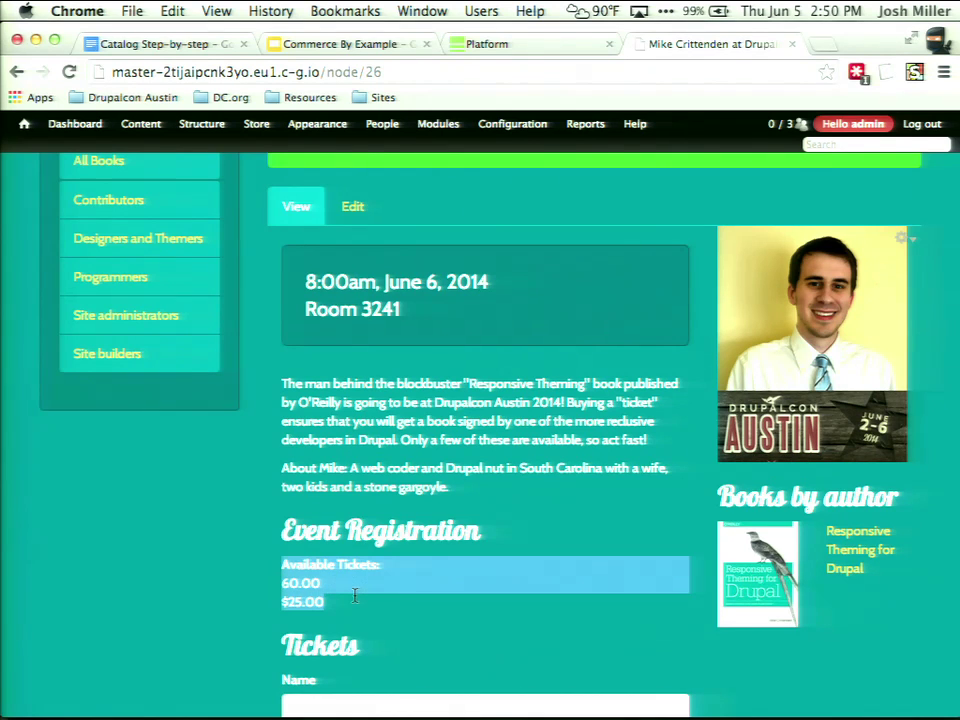
left_click(355, 596)
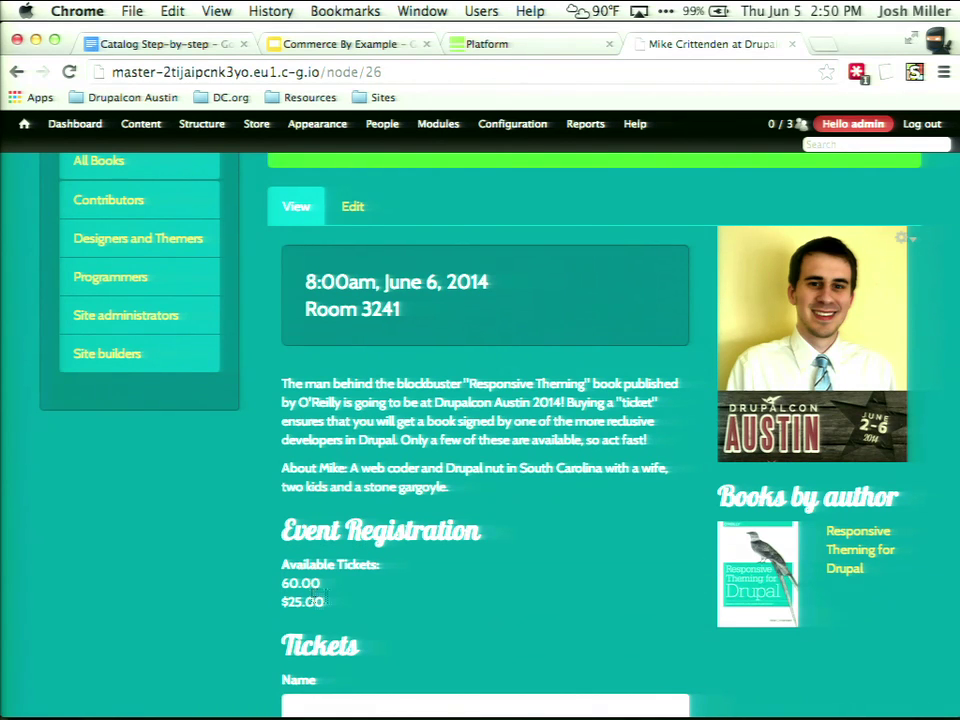
scroll(318, 594, "down", 3)
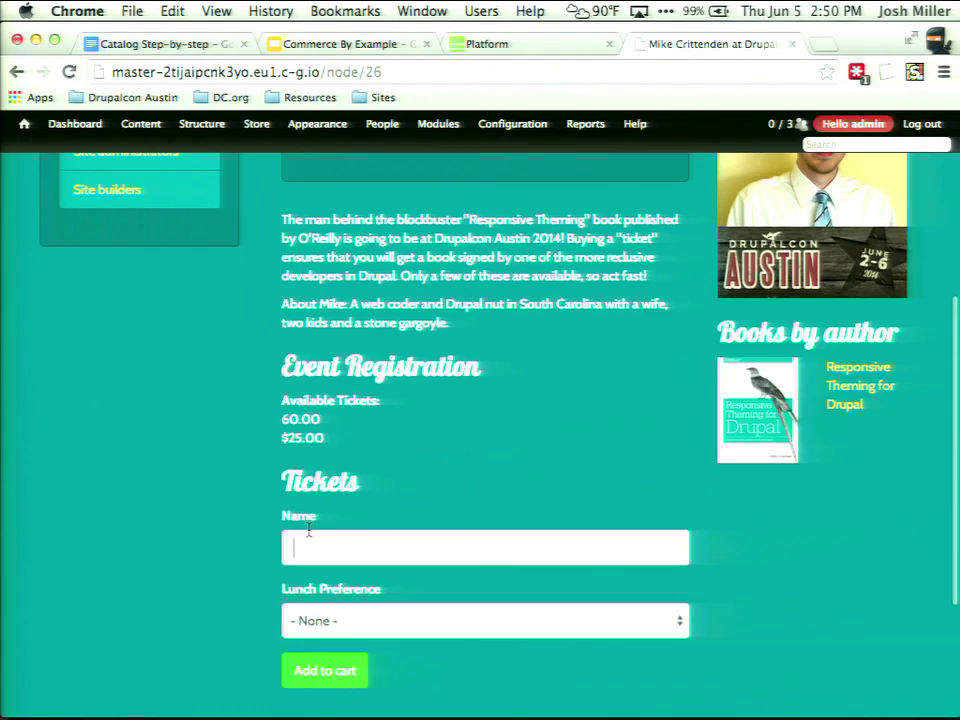
Enter the attendee's name, choose Awesome Food as the lunch preference, and add the event ticket to the cart.
left_click(309, 533)
type("Josh")
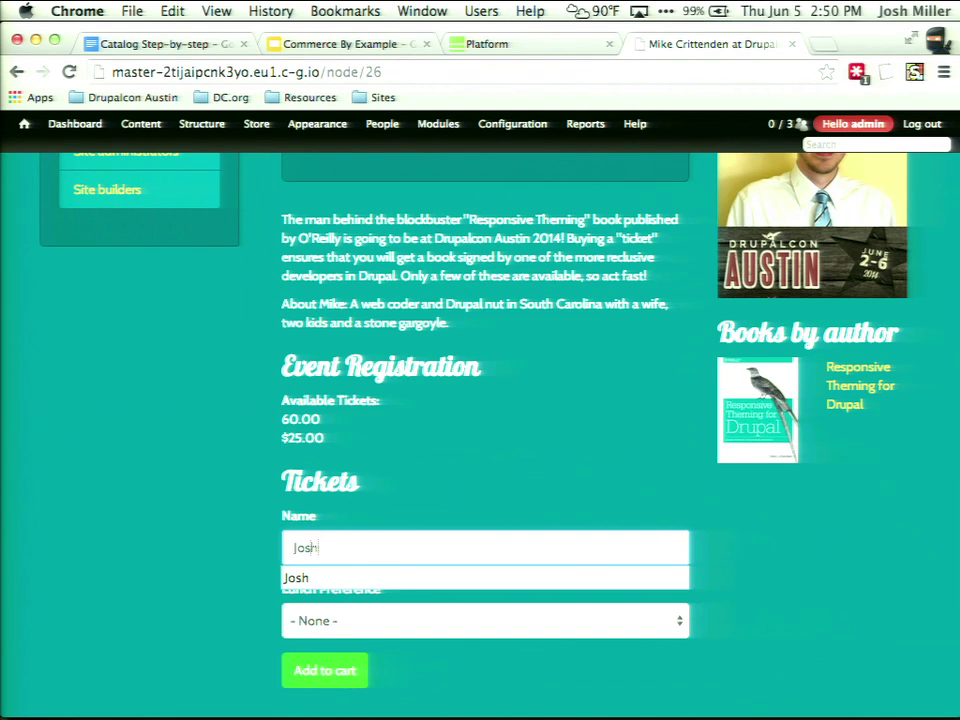
left_click(405, 620)
left_click(392, 639)
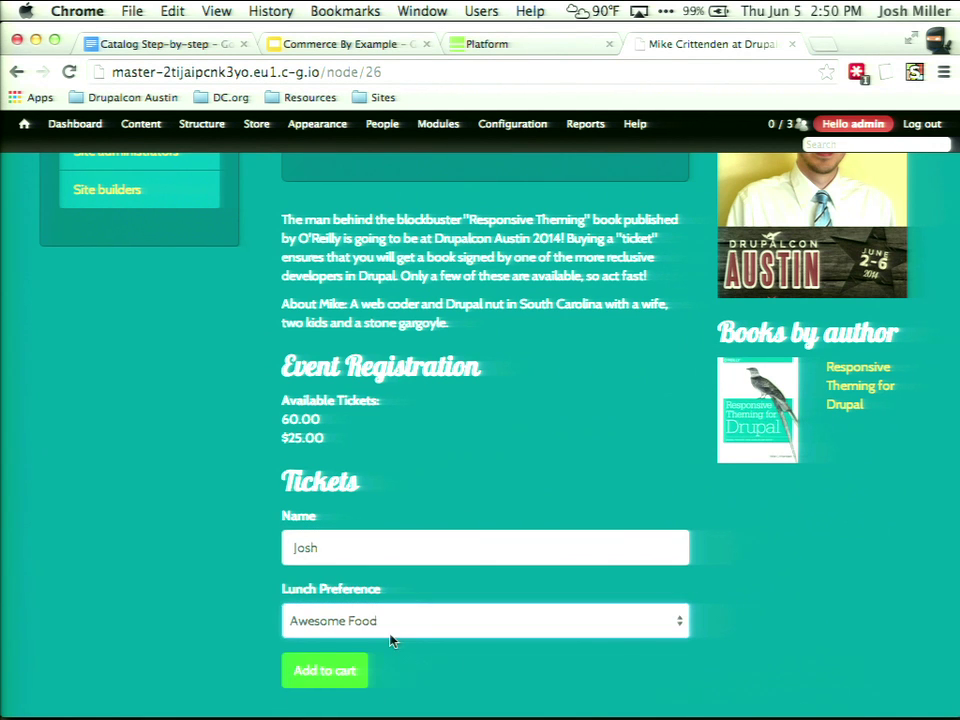
left_click(319, 680)
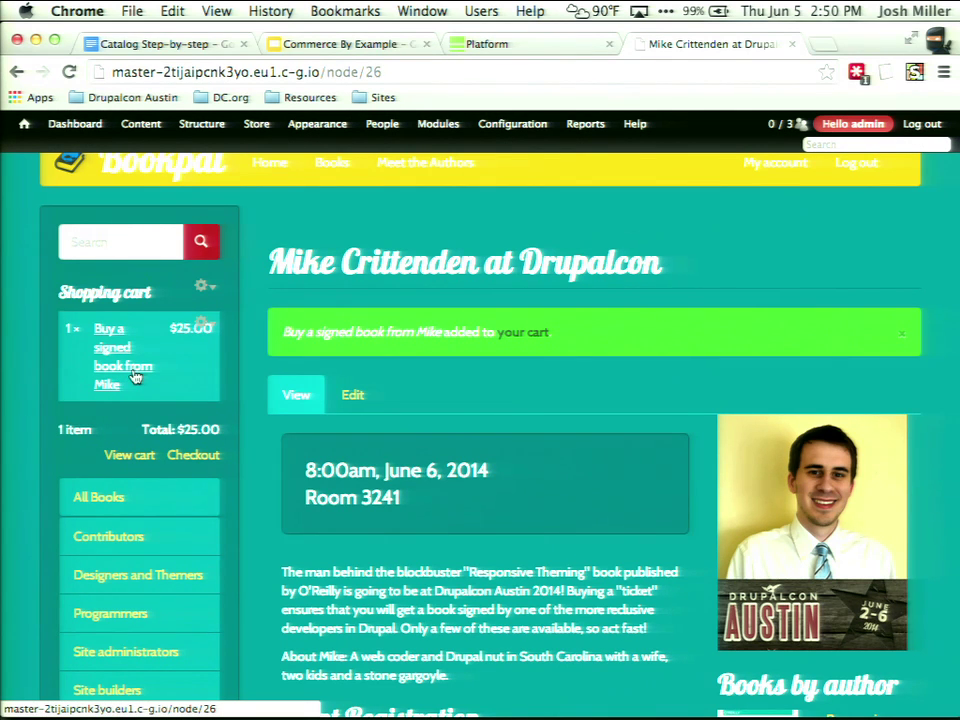
Open the view behind the Shopping cart block for editing.
left_click(201, 323)
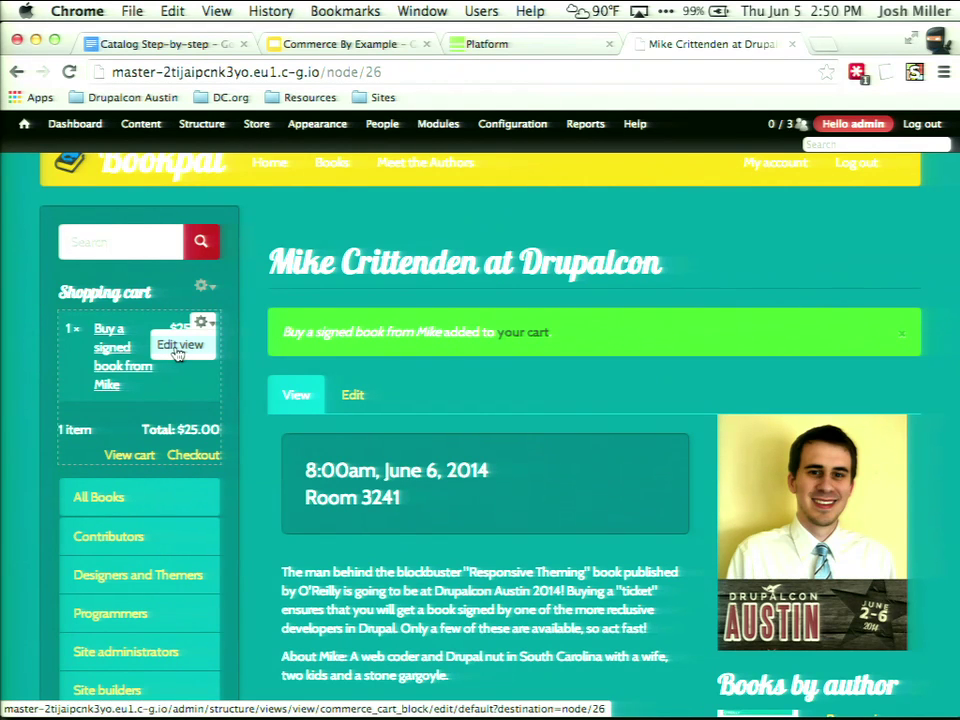
left_click(178, 346)
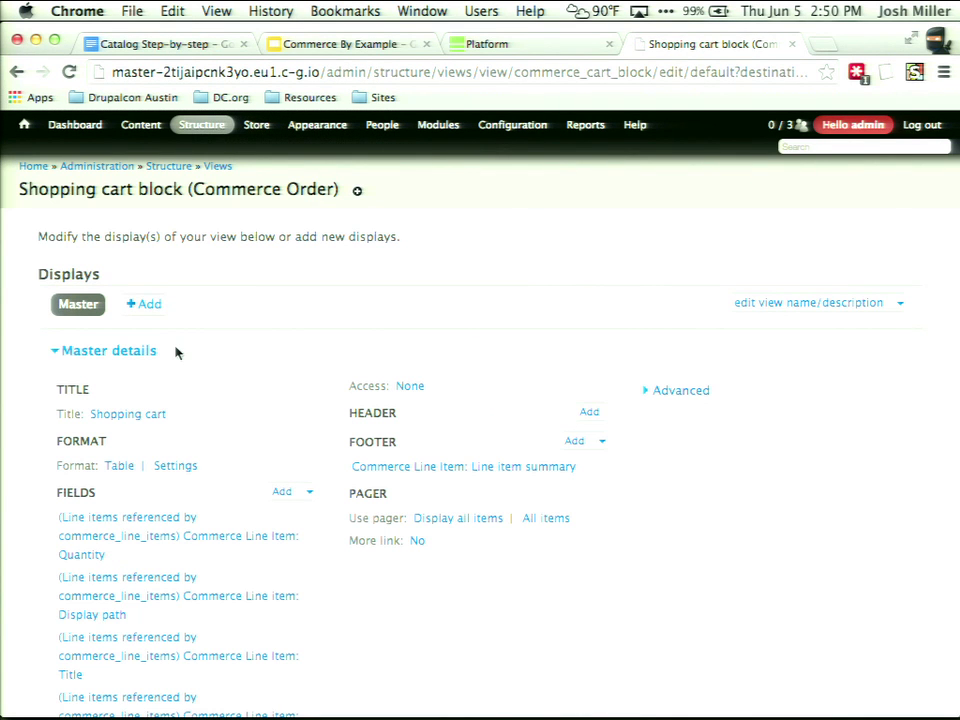
scroll(176, 352, "down", 3)
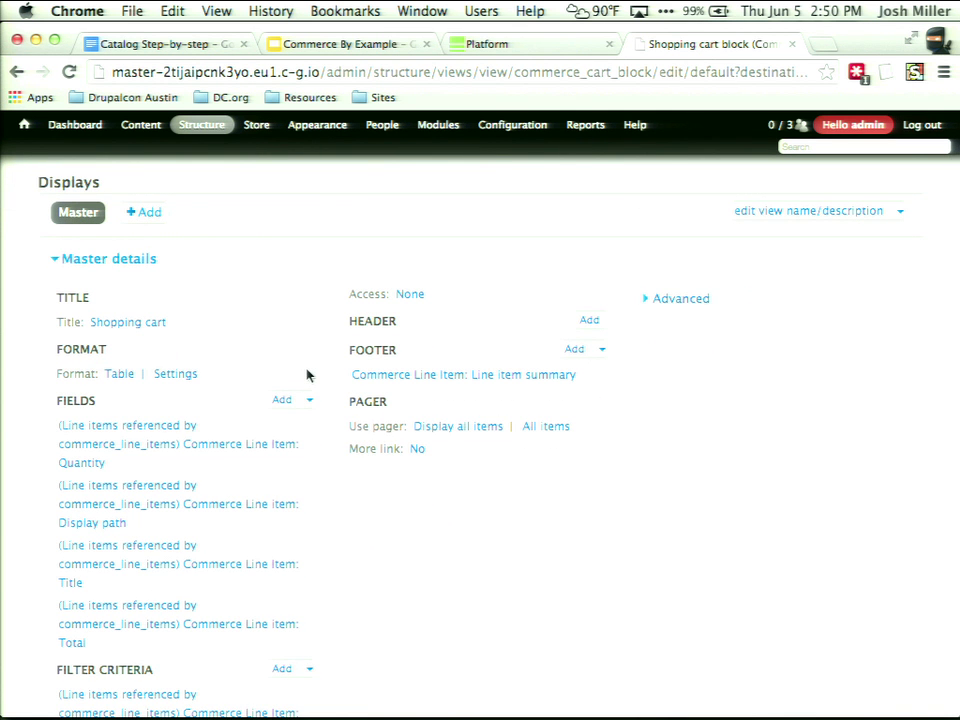
Select the Commerce Line Item Name and Lunch Preference fields for addition to the Shopping cart block view.
left_click(283, 400)
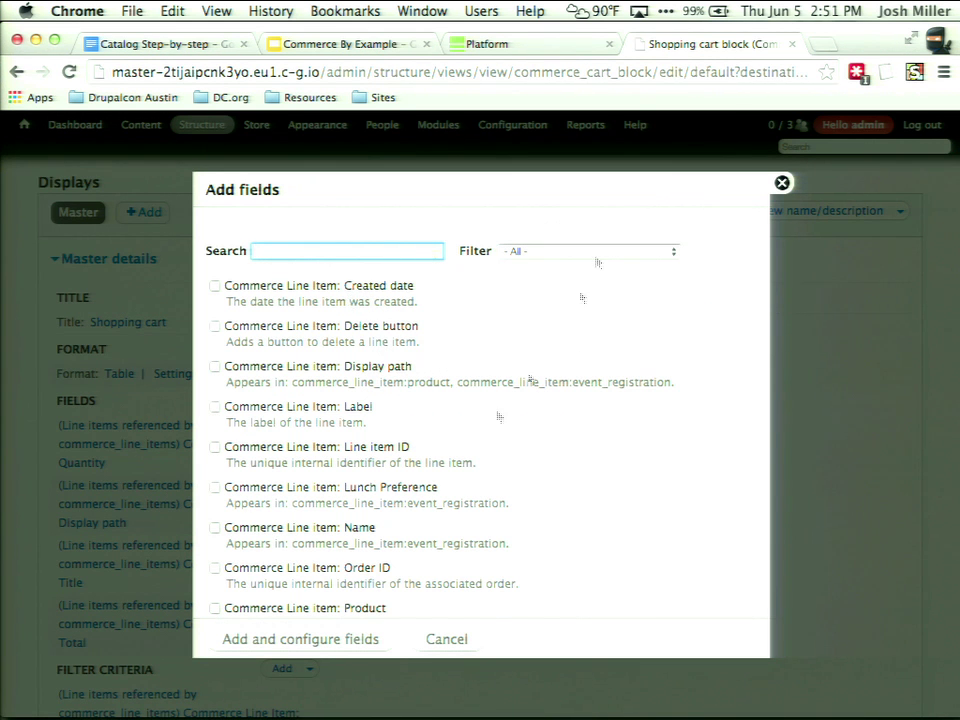
scroll(454, 460, "down", 5)
scroll(454, 468, "down", 8)
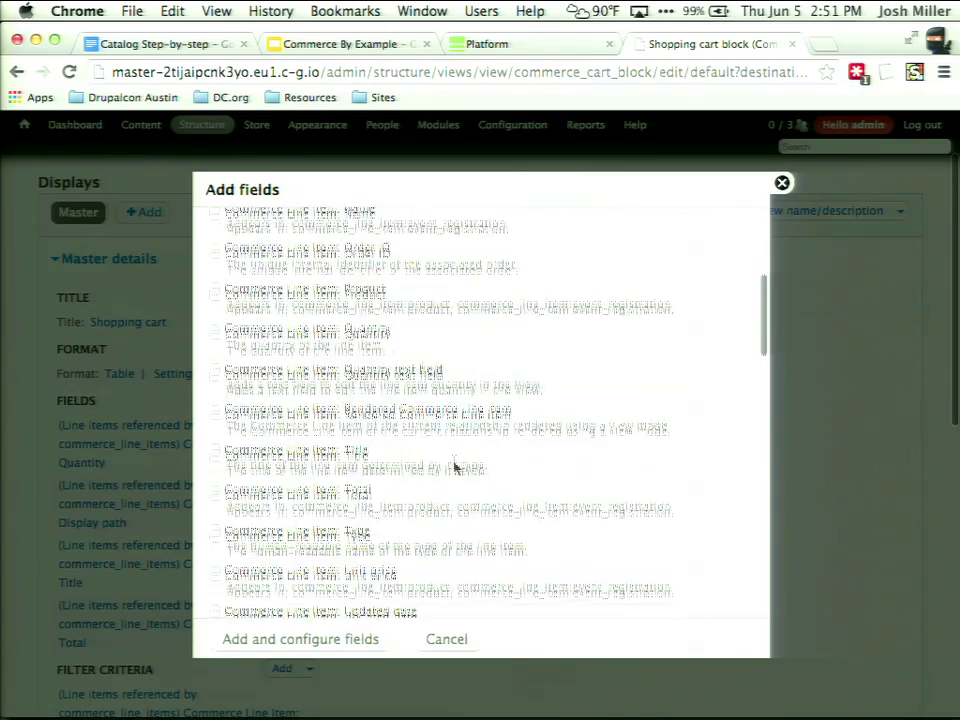
scroll(454, 468, "down", 8)
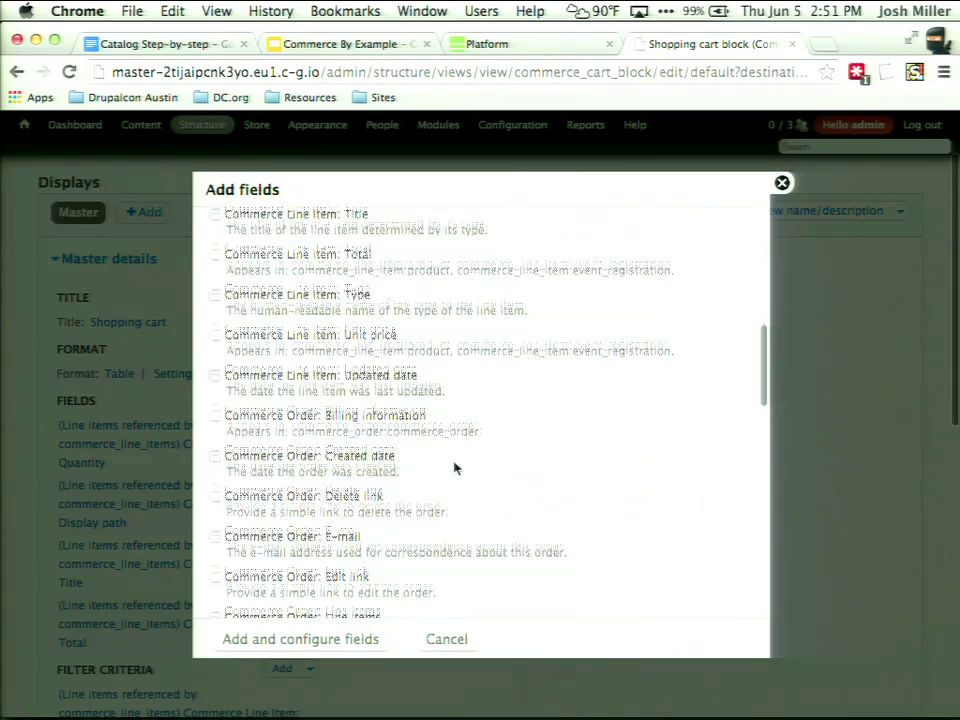
scroll(454, 468, "down", 2)
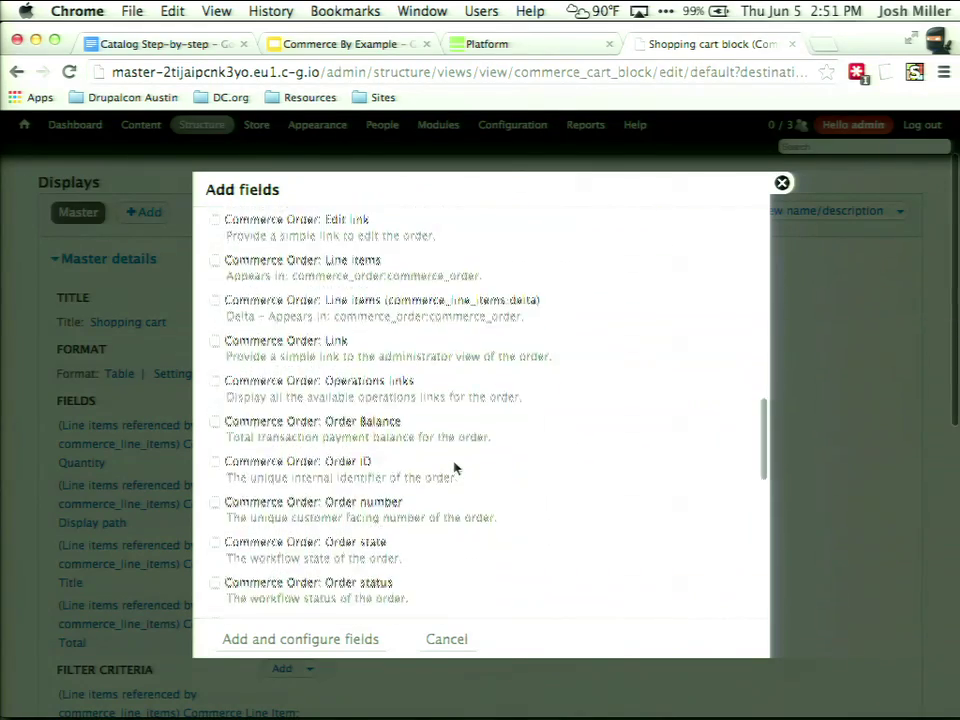
scroll(456, 463, "up", 20)
type("nam")
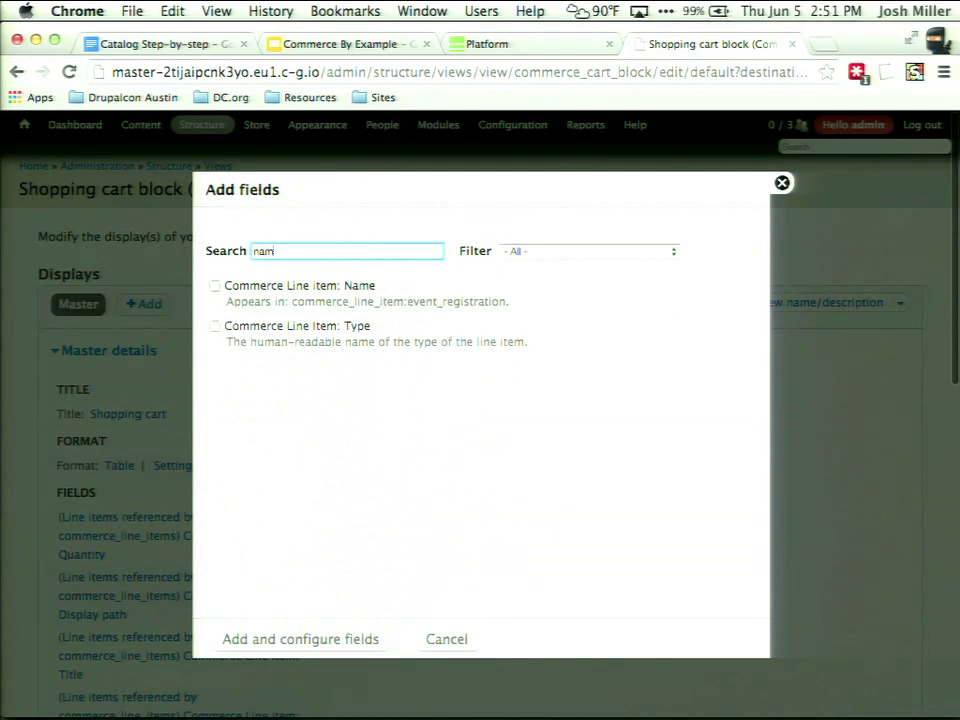
left_click(215, 286)
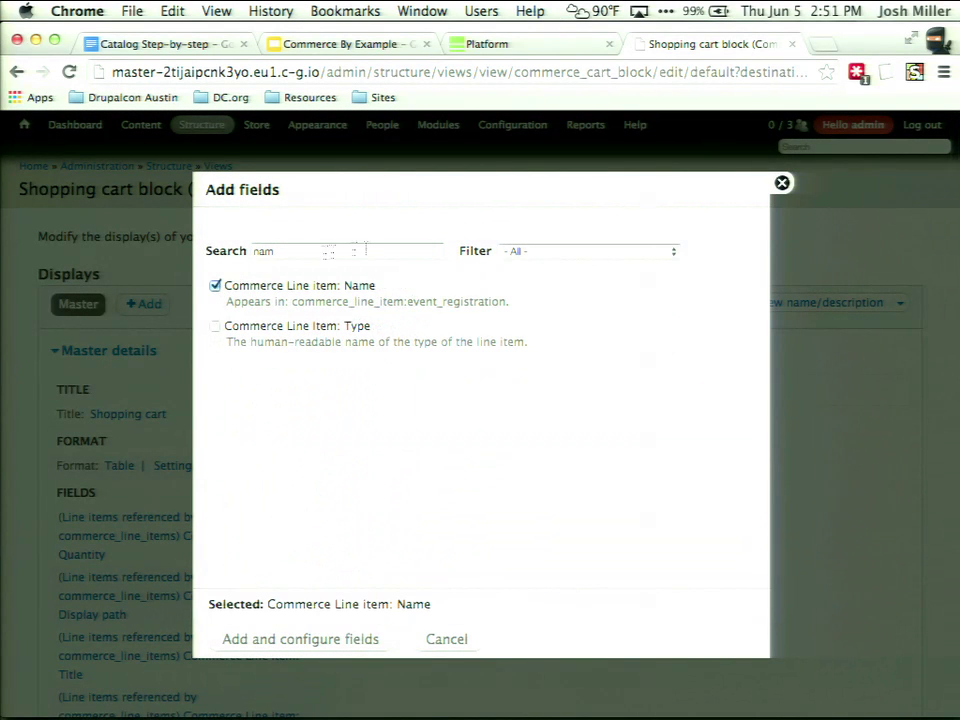
left_click(349, 251)
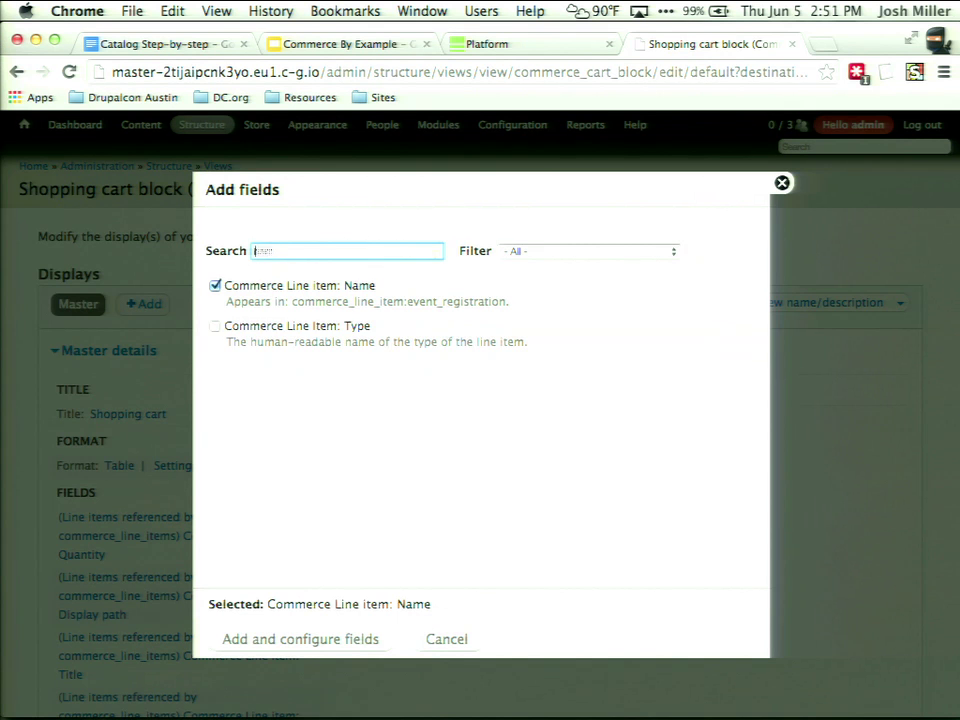
type("lun")
left_click(216, 286)
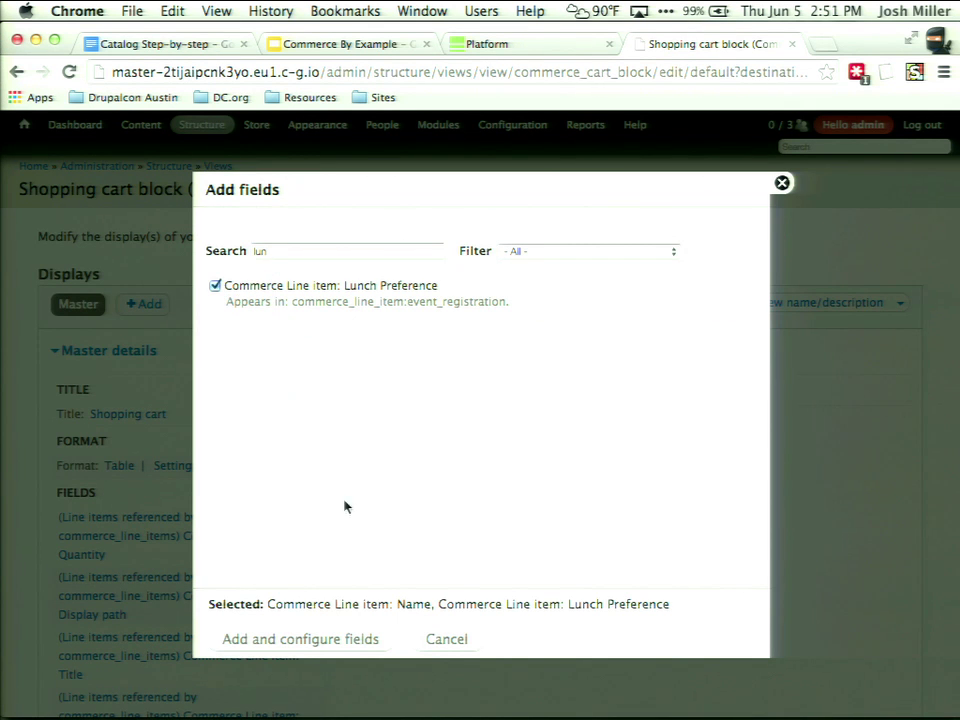
Add both selected fields to the view, accepting their default labels, relationship and formatter.
left_click(321, 642)
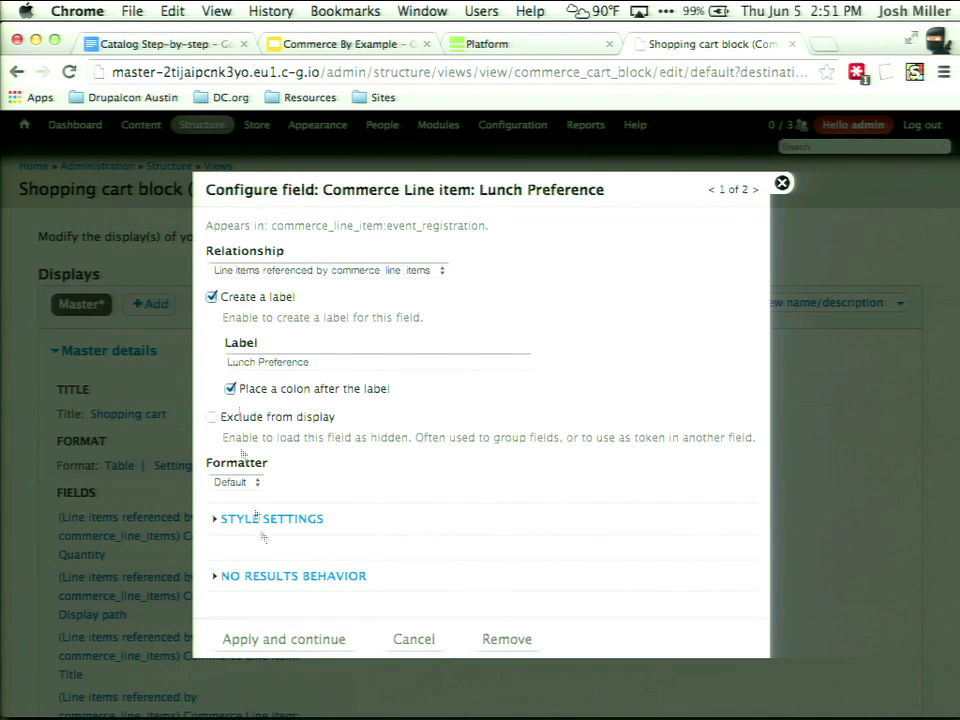
left_click(276, 640)
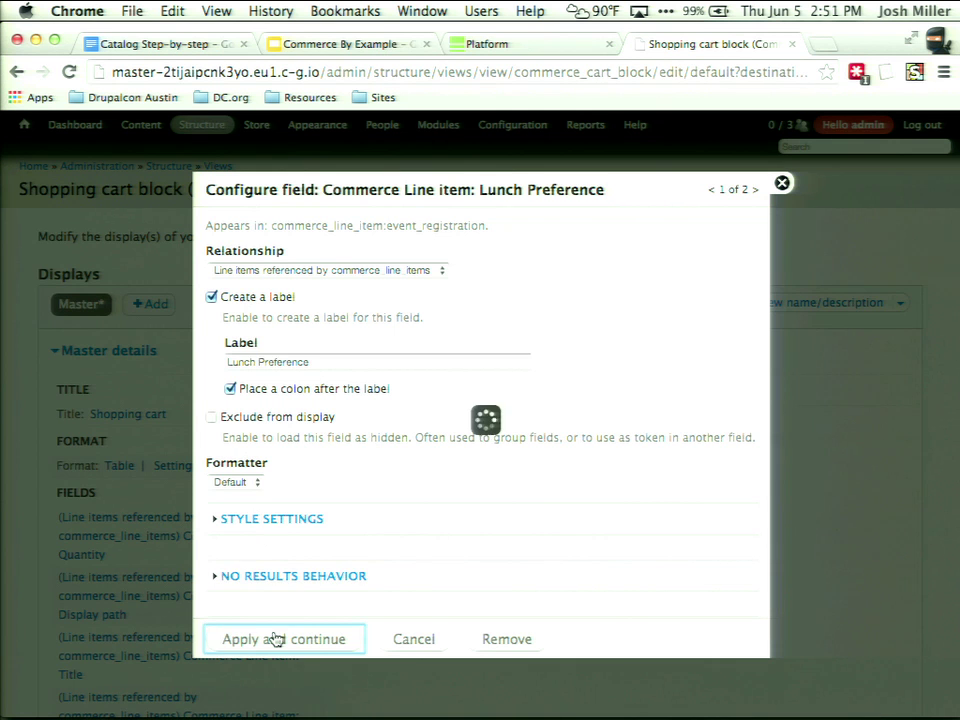
left_click(247, 643)
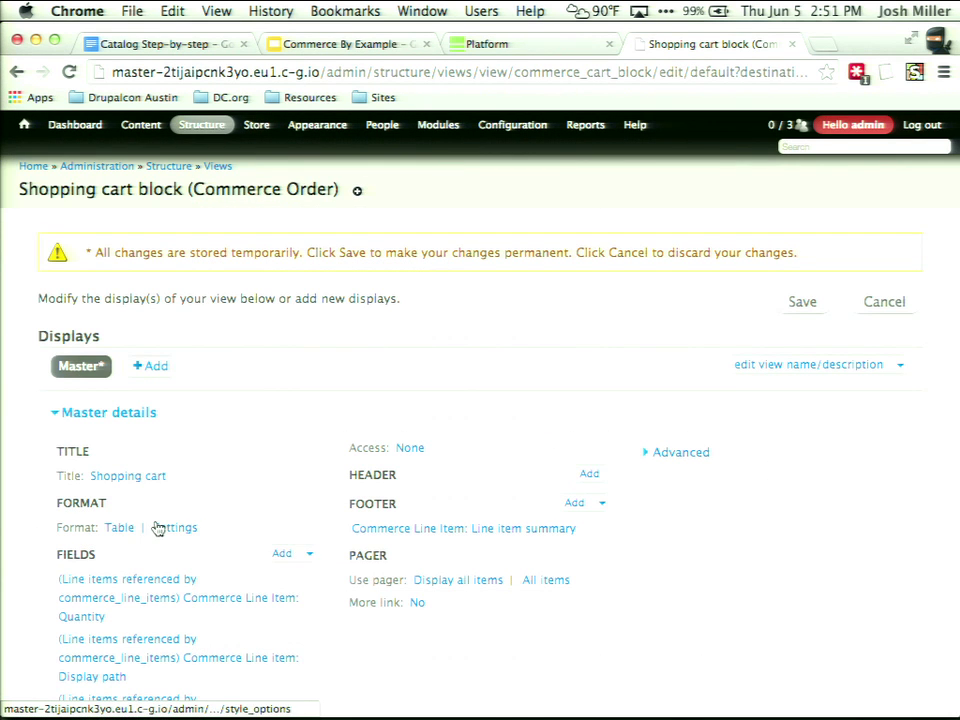
Combine the Lunch Preference and Name fields into the Title column of the table format, and save the view.
left_click(160, 528)
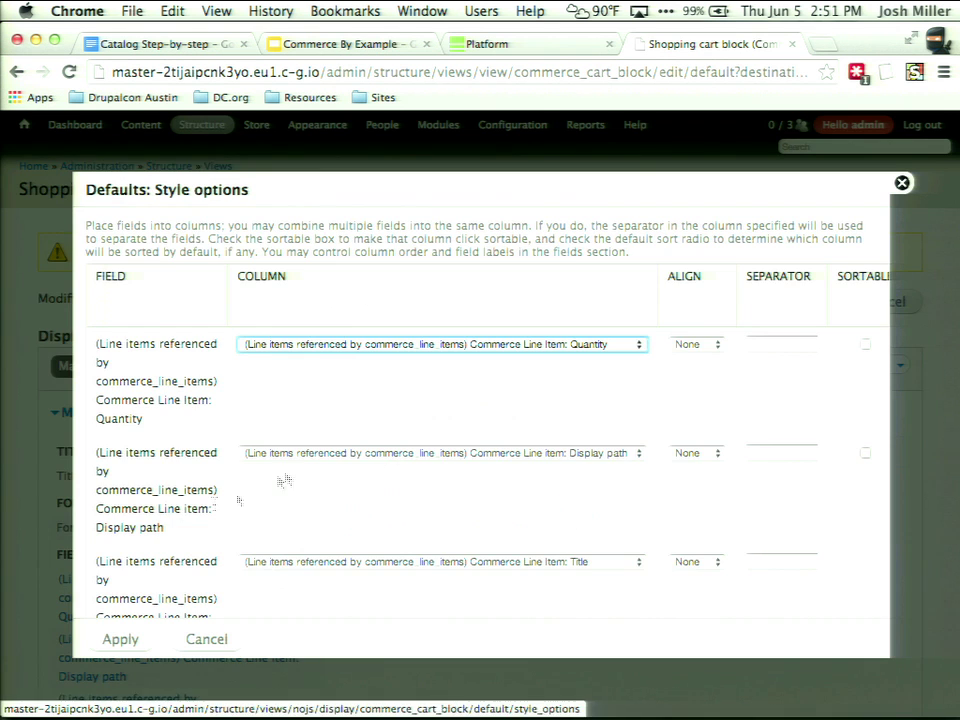
scroll(323, 528, "down", 10)
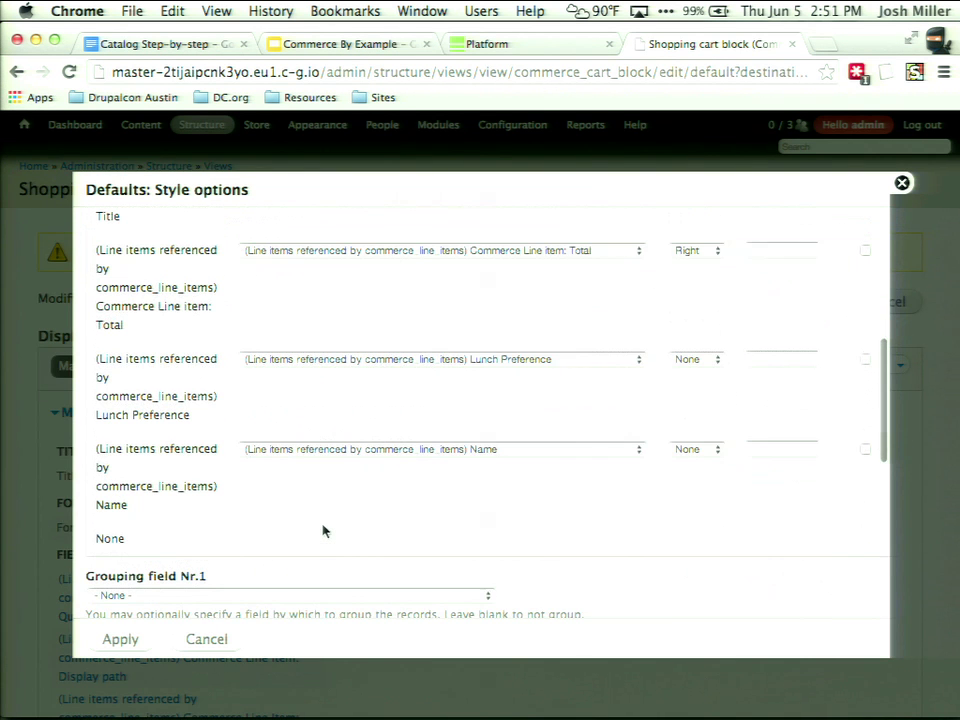
left_click(384, 357)
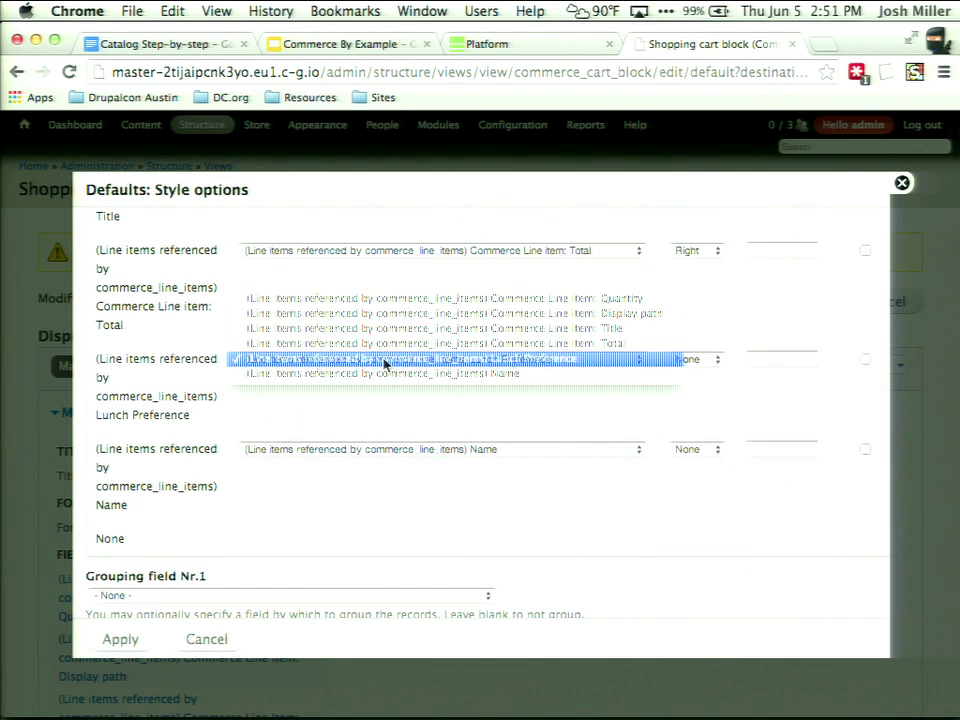
left_click(406, 329)
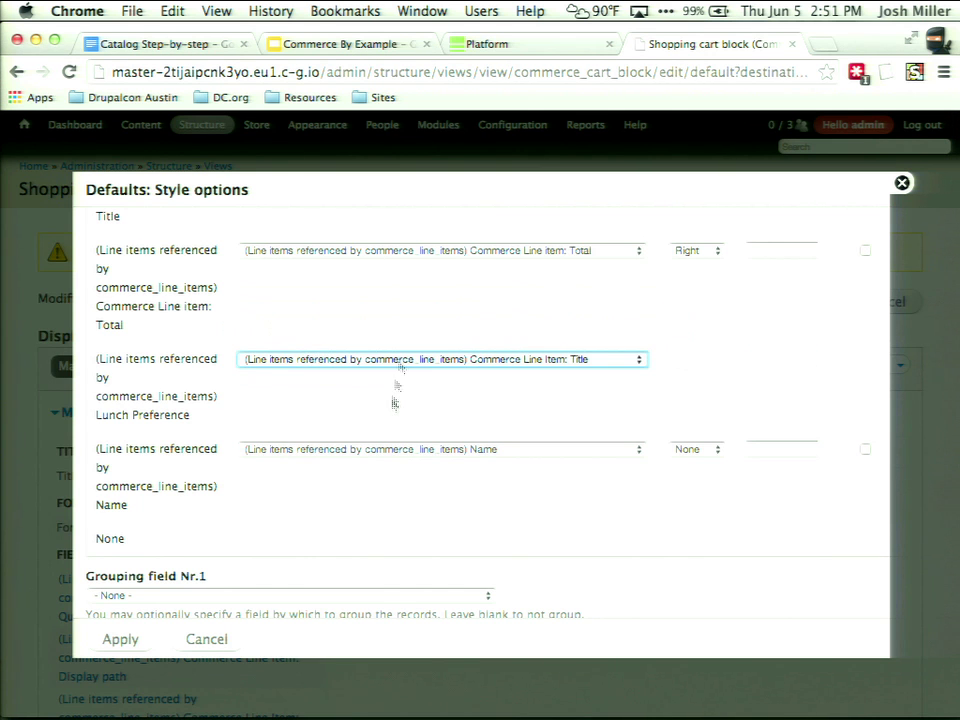
left_click(371, 449)
left_click(385, 412)
scroll(350, 510, "down", 6)
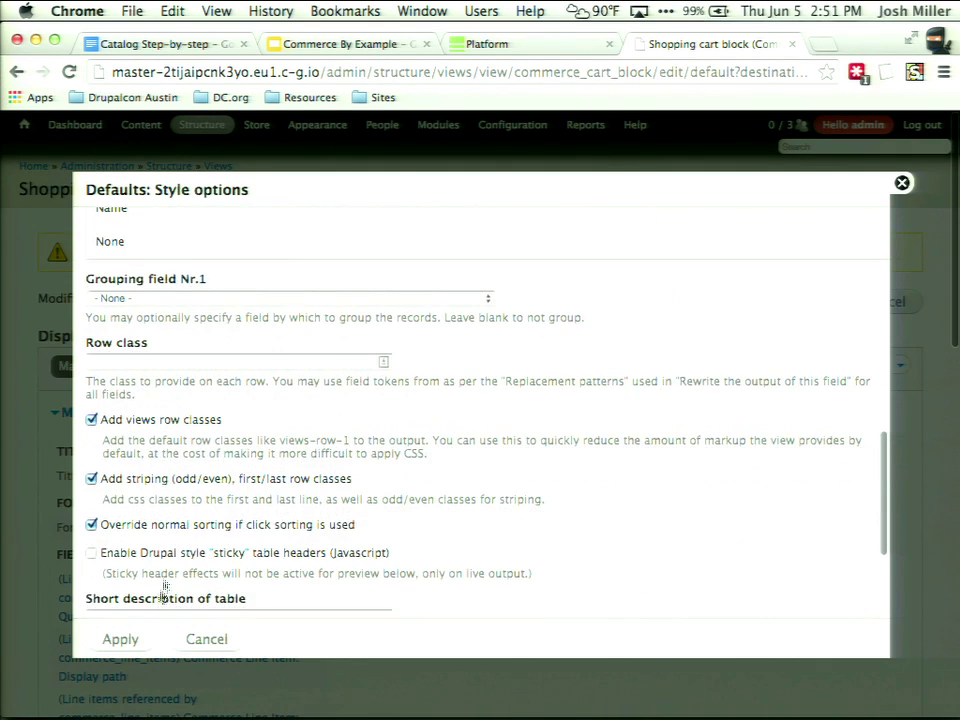
scroll(105, 580, "down", 3)
left_click(121, 638)
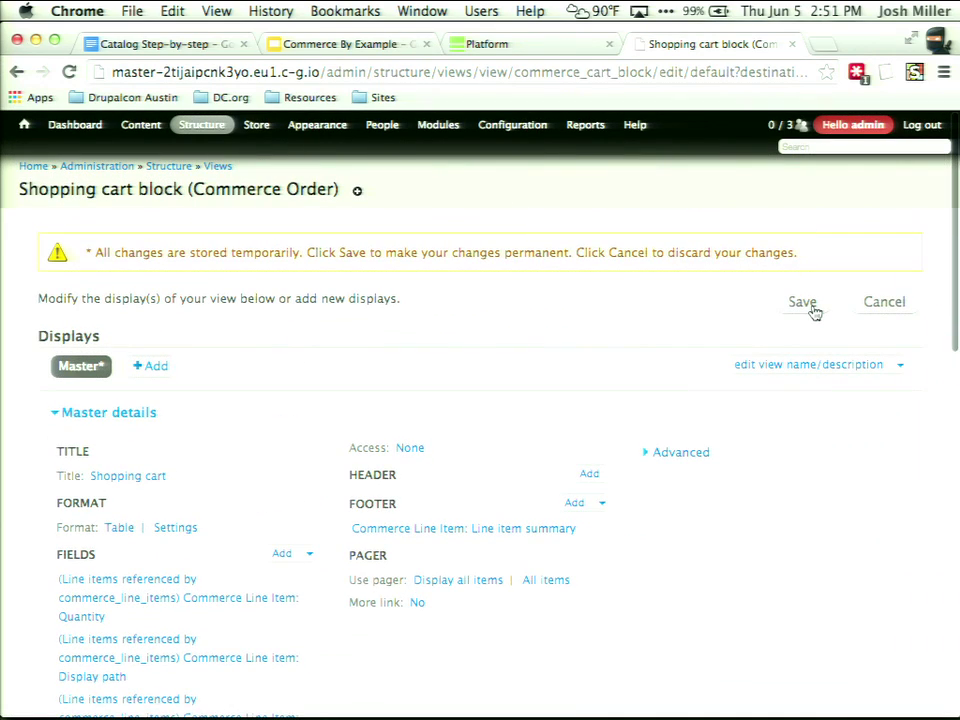
left_click(803, 302)
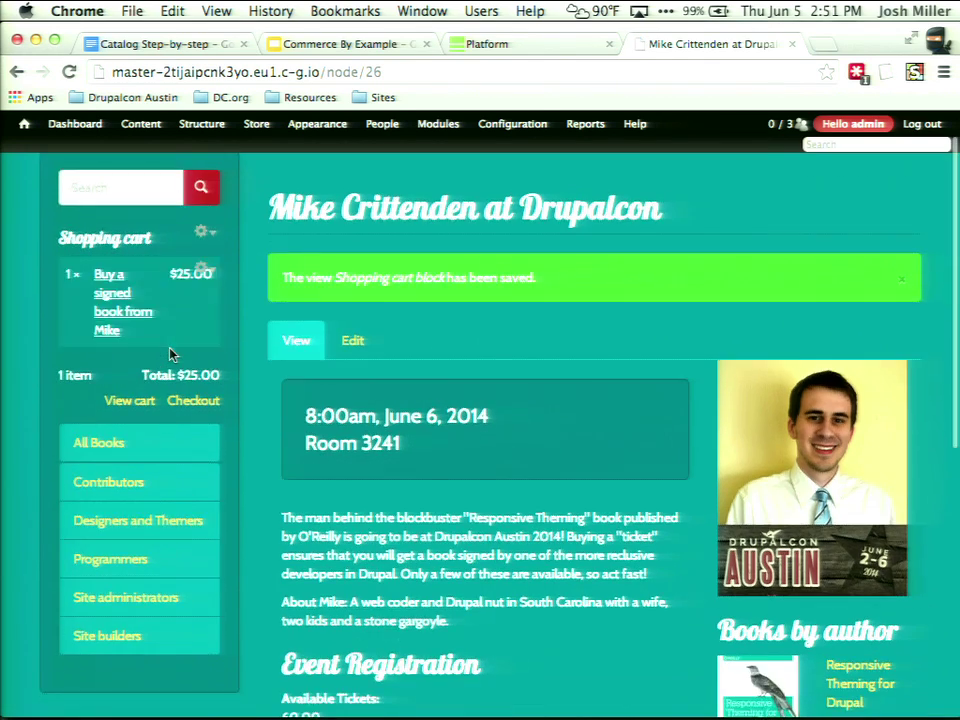
Register again on the event page with the attendee's name and a lunch preference, adding another ticket to the cart.
scroll(506, 600, "down", 10)
left_click(398, 339)
type("Josh")
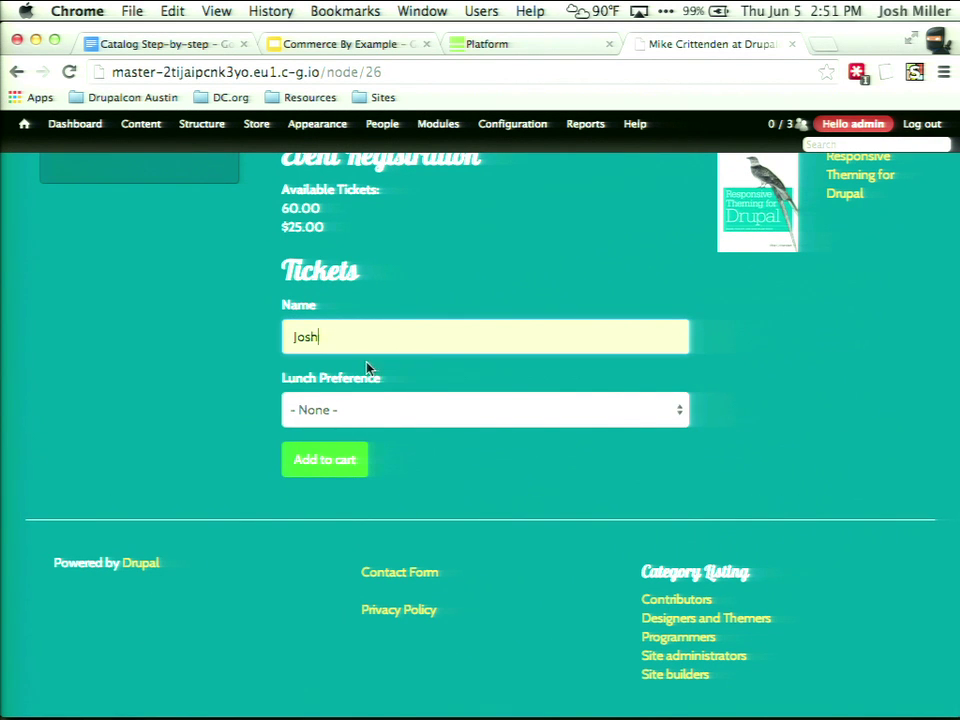
left_click(369, 368)
left_click(388, 408)
left_click(386, 430)
left_click(347, 470)
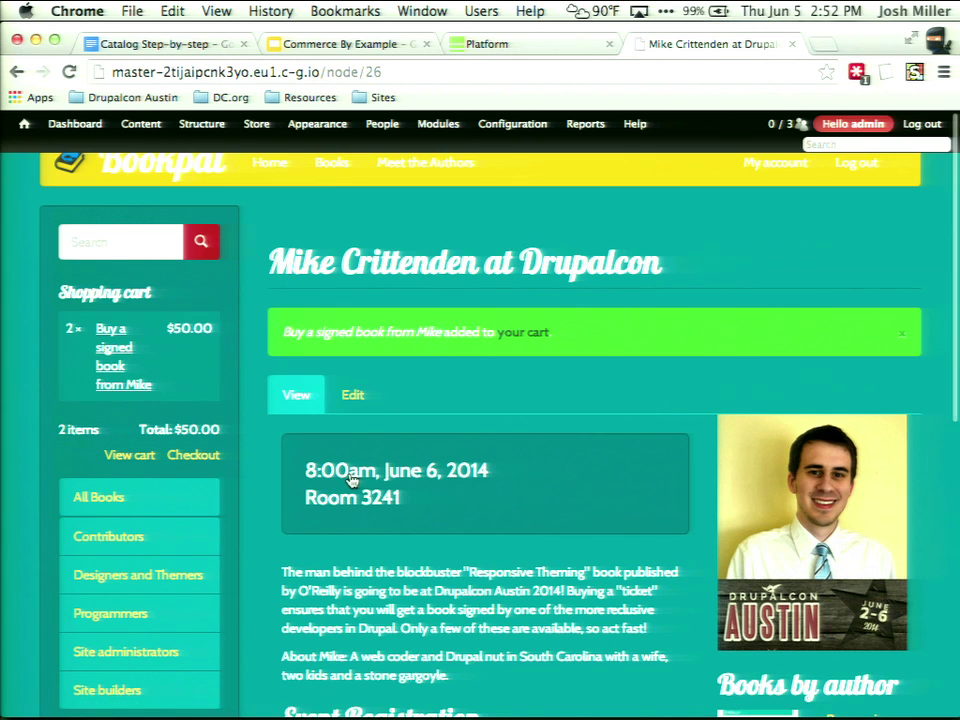
Open the full shopping cart page to check how the ticket line item is listed.
left_click(122, 356)
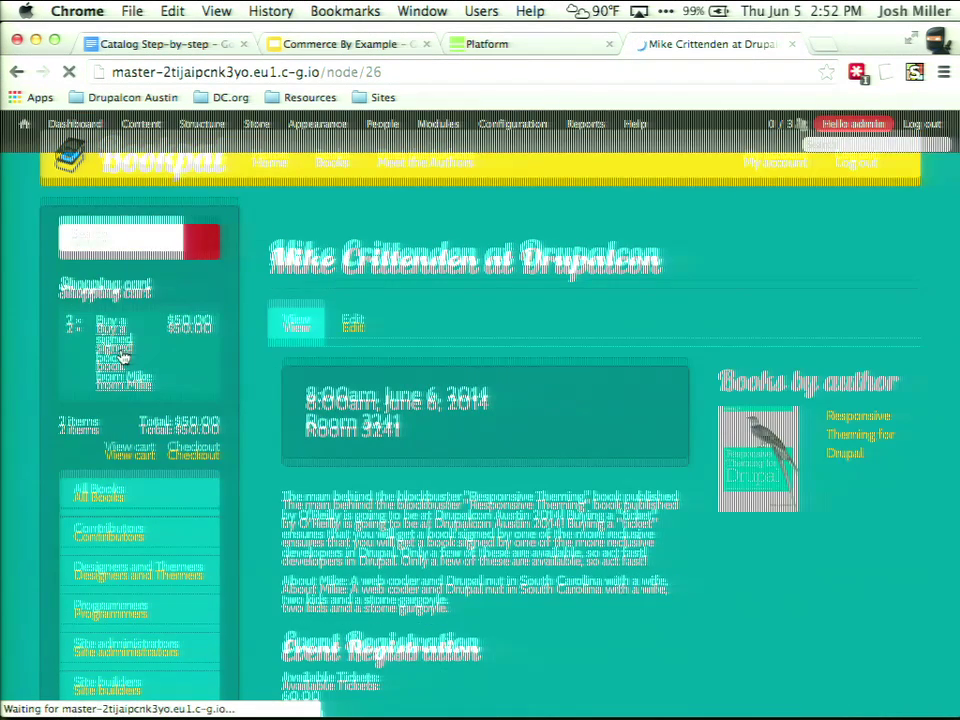
left_click(140, 455)
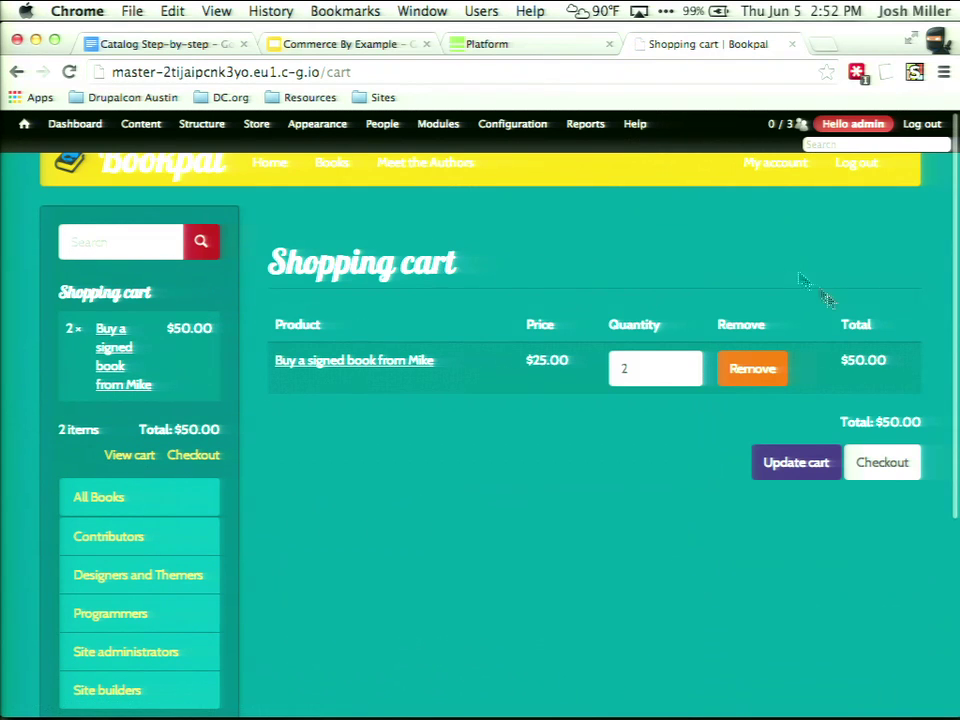
left_click(903, 320)
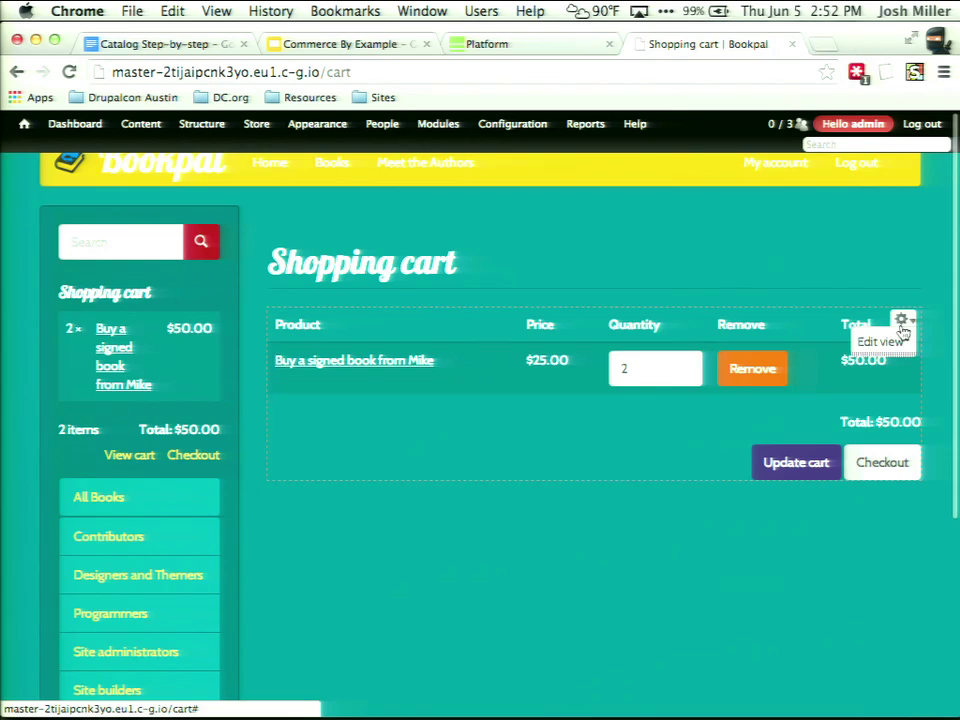
left_click(886, 344)
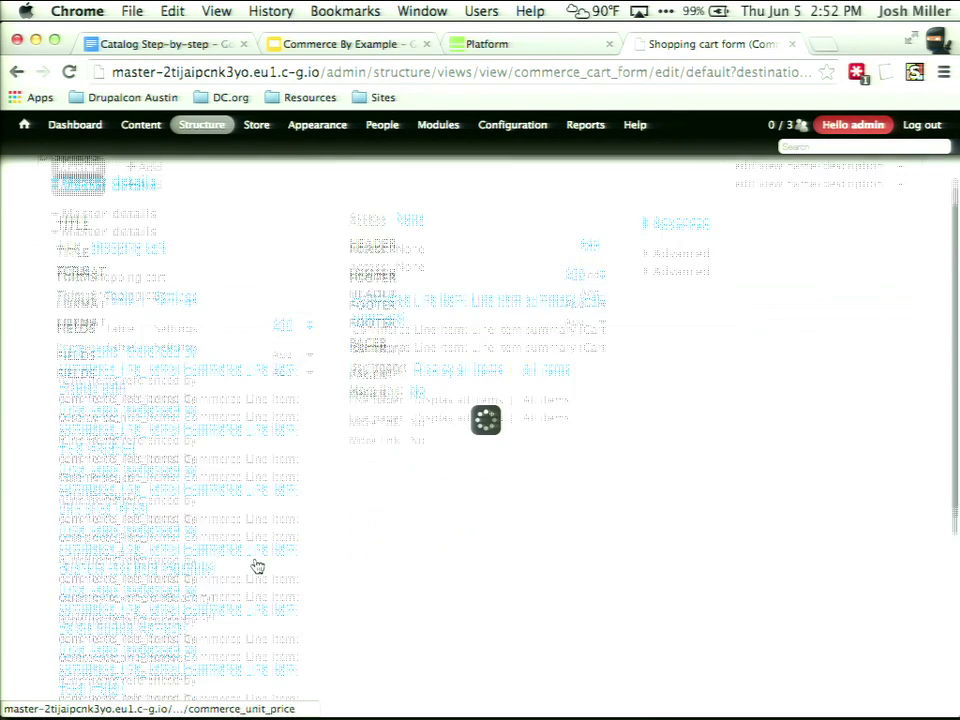
scroll(255, 565, "down", 3)
scroll(255, 563, "up", 5)
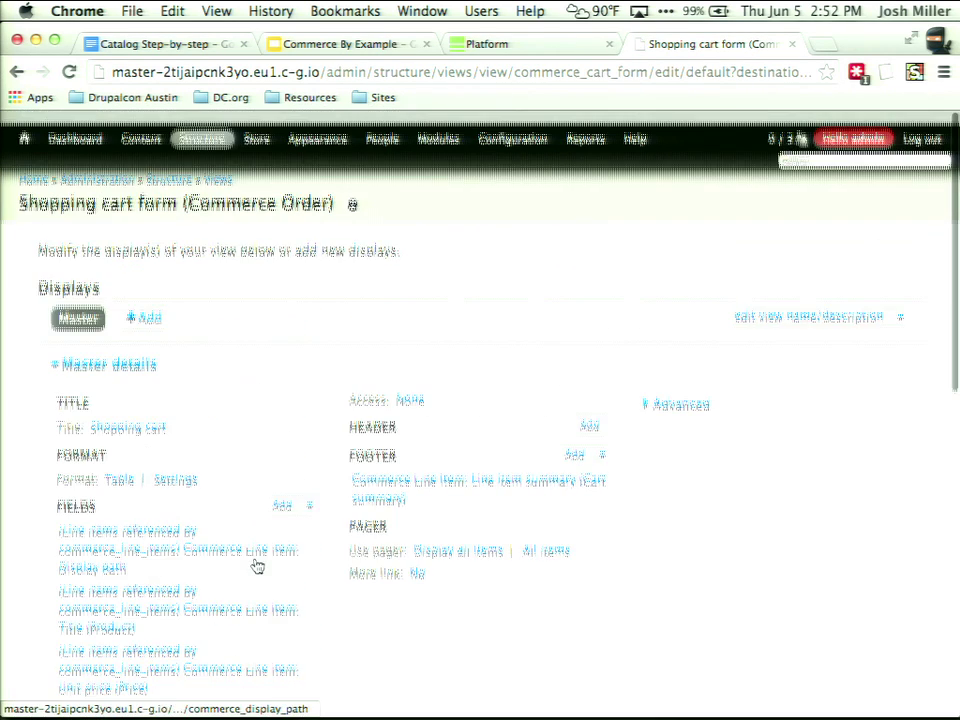
left_click(16, 72)
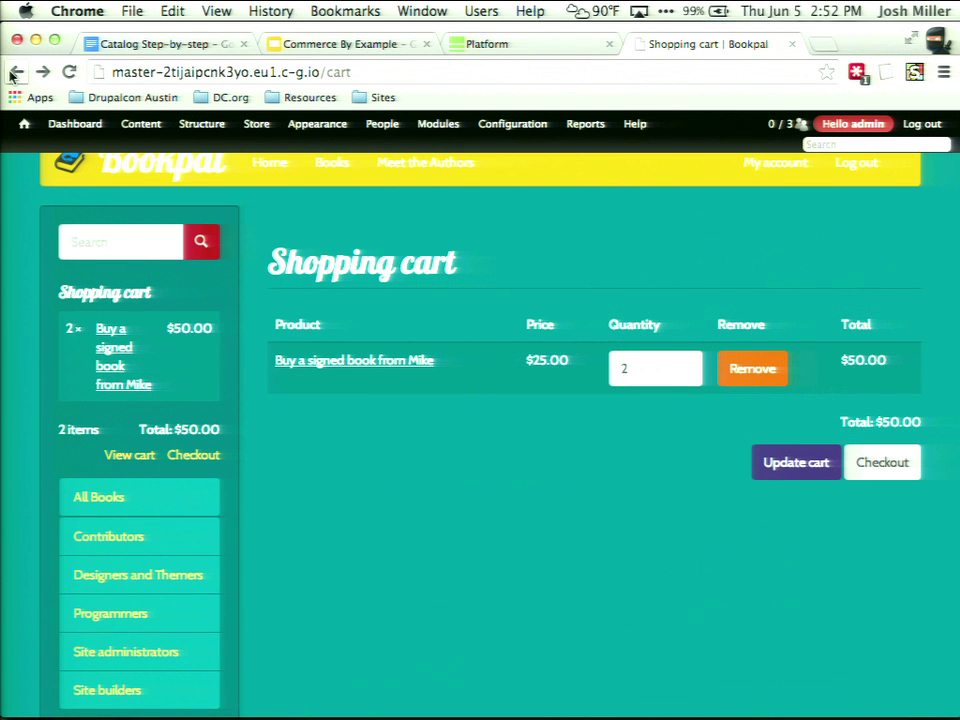
Open the display settings of the Event content type.
mouse_move(267, 111)
mouse_move(201, 124)
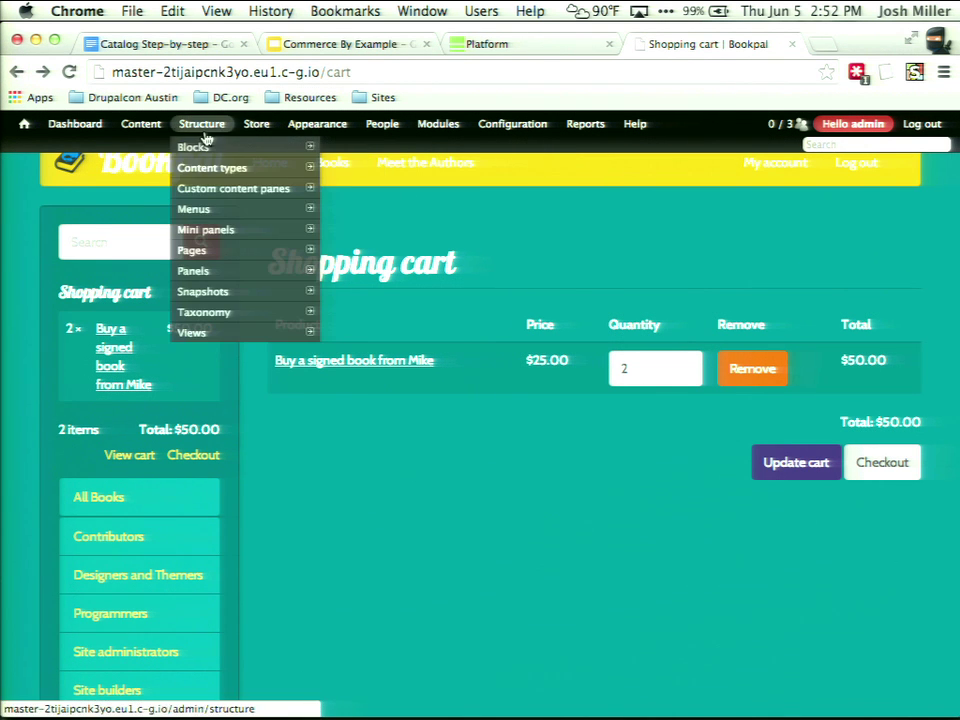
mouse_move(206, 167)
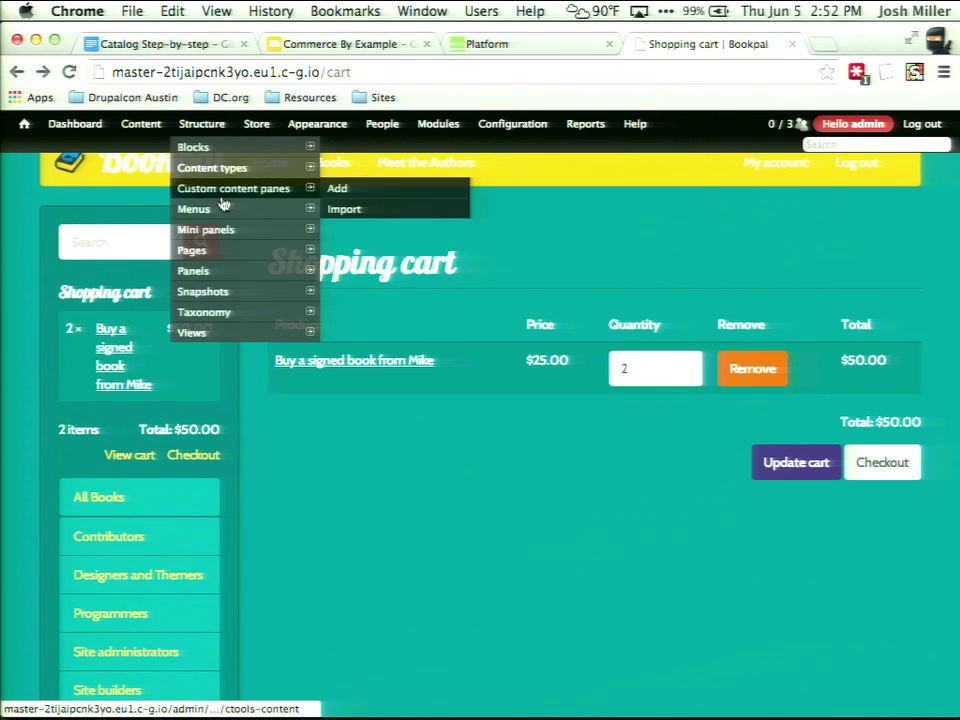
mouse_move(363, 237)
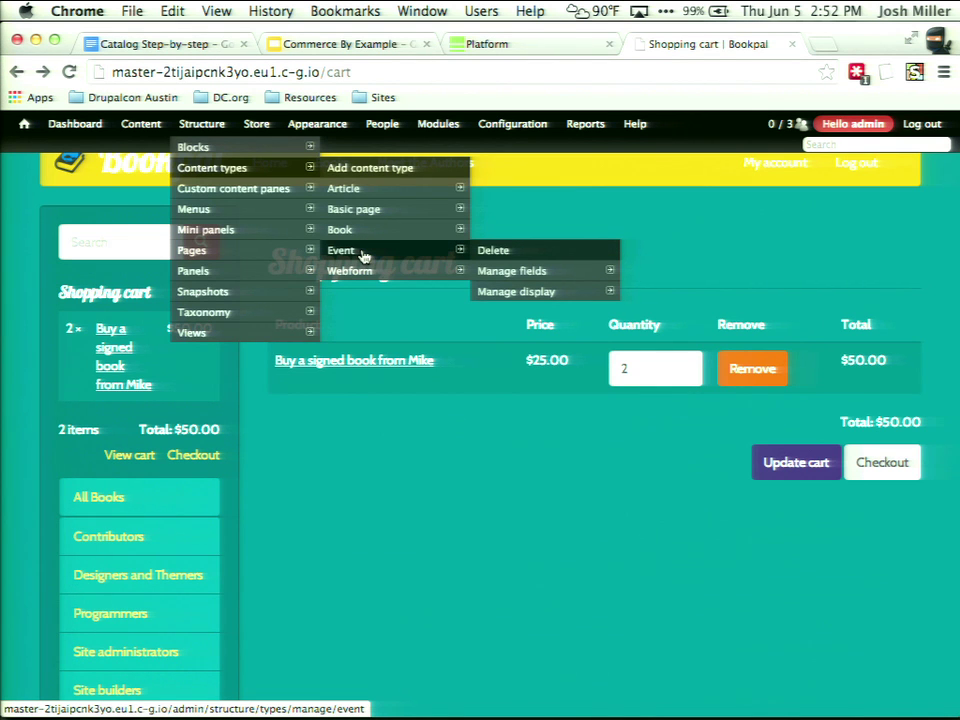
mouse_move(500, 279)
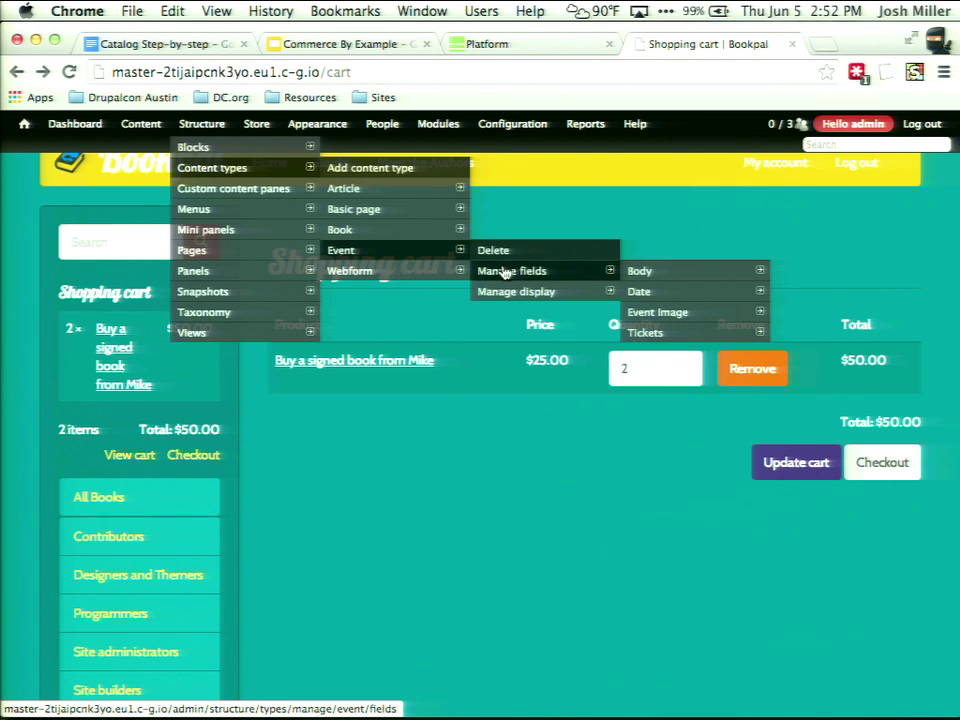
left_click(502, 290)
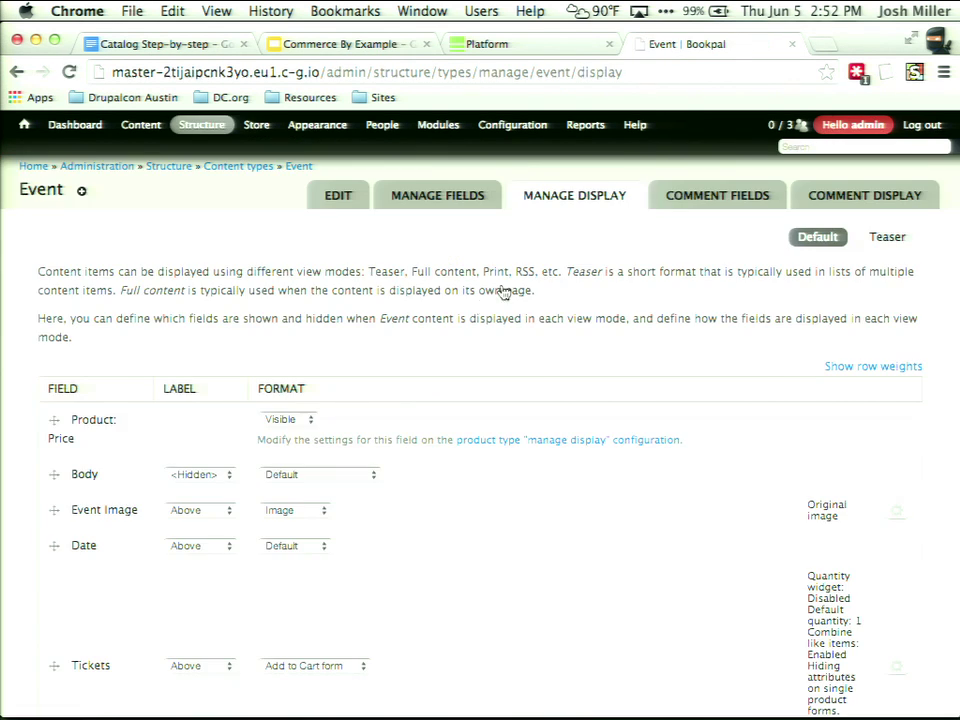
Set the Tickets field's Add to Cart line item type to Event Registration and save the Event display settings.
scroll(399, 435, "down", 4)
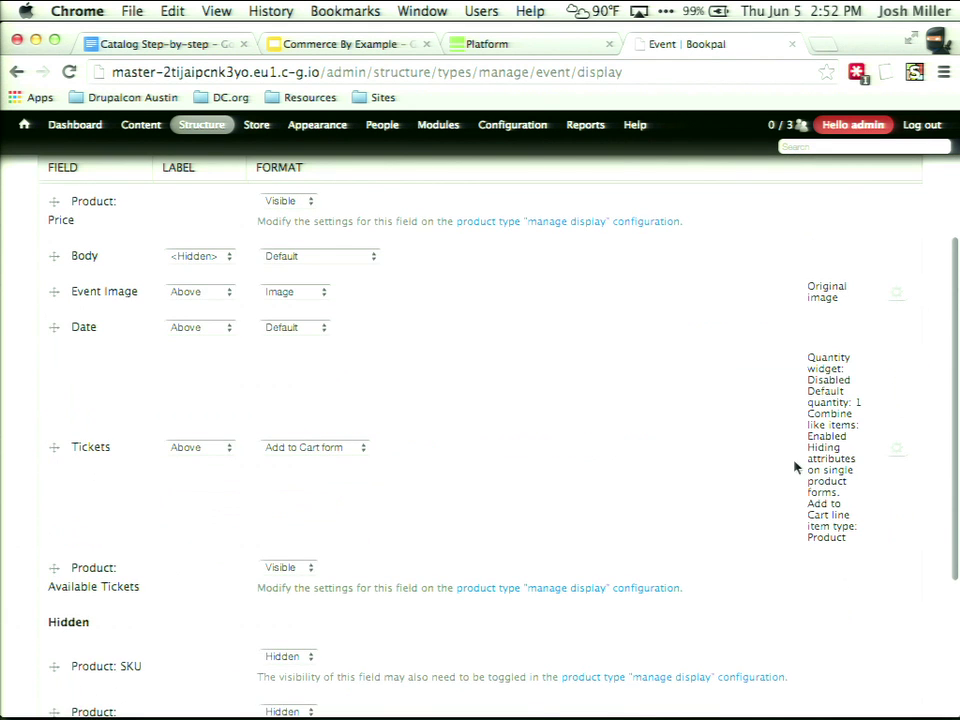
left_click(897, 449)
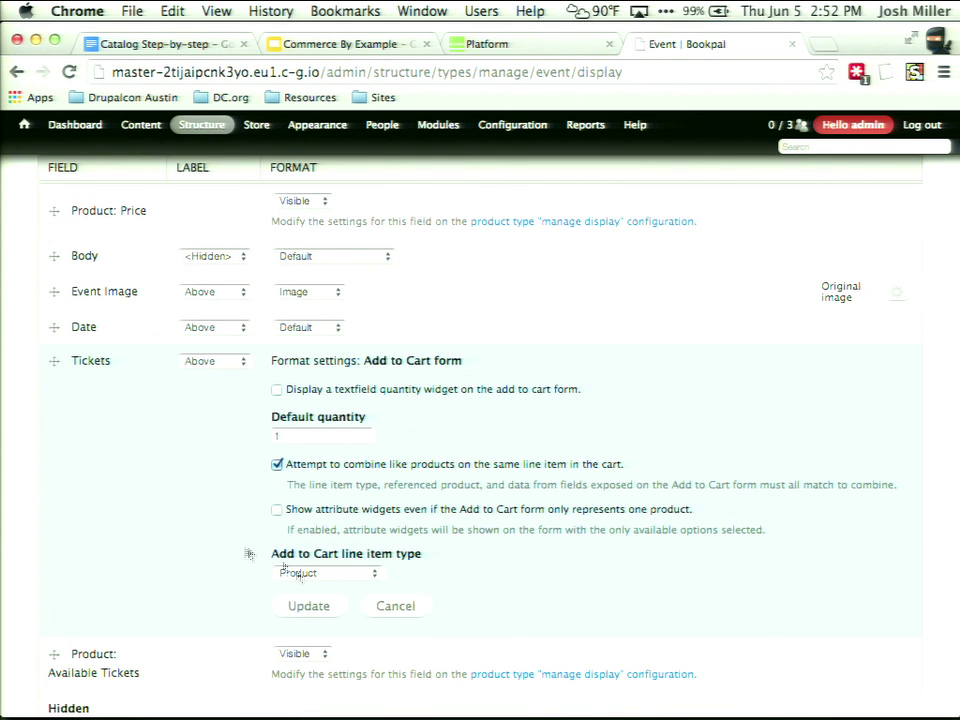
left_click(327, 572)
left_click(320, 556)
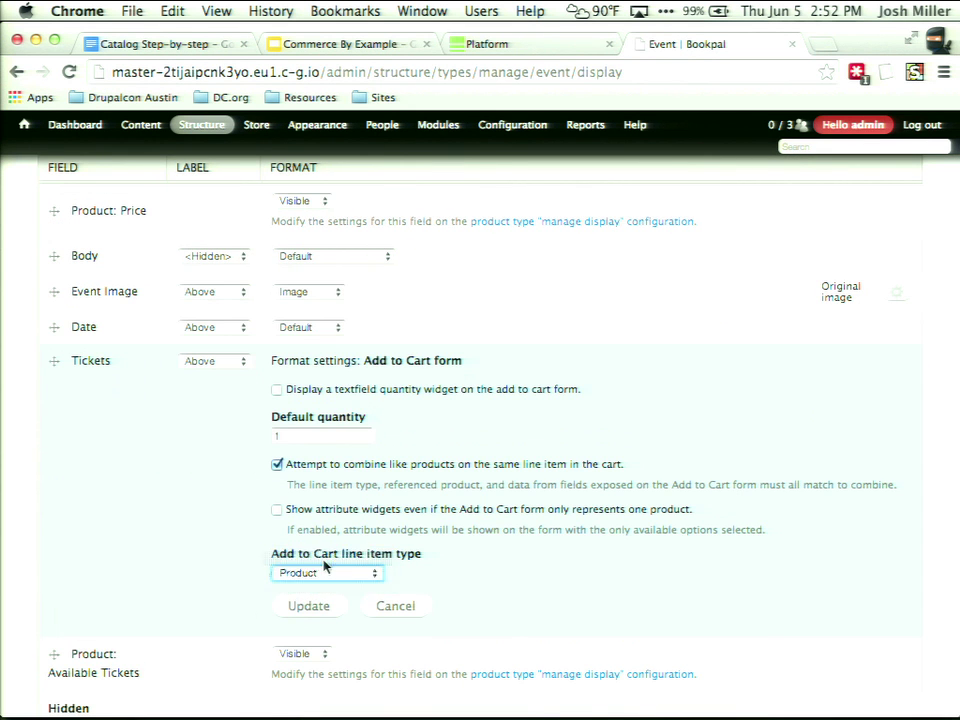
left_click(310, 612)
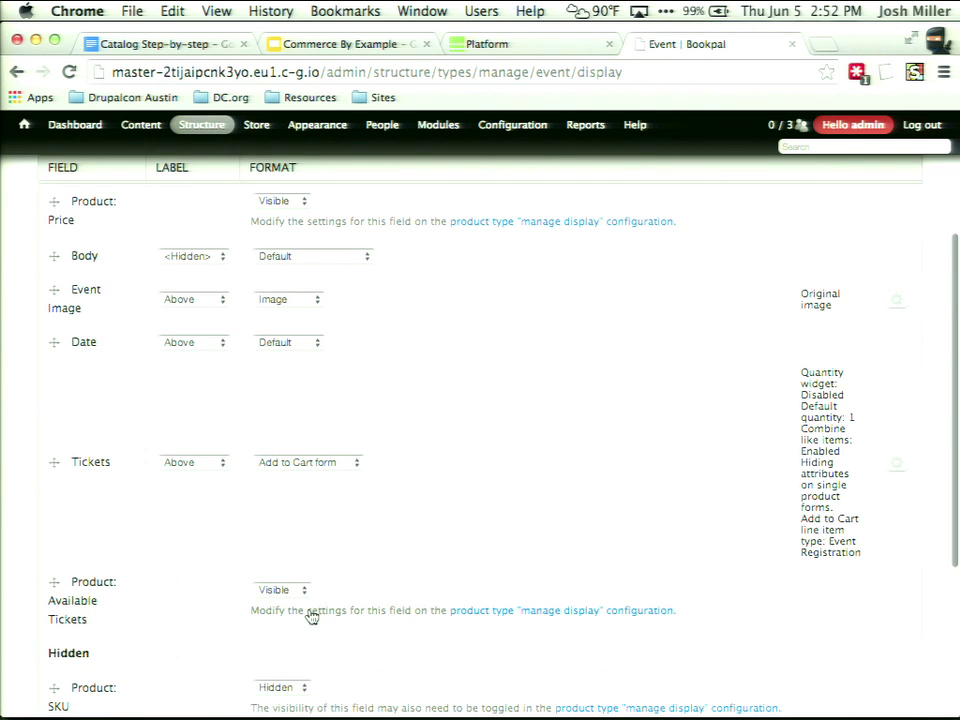
scroll(311, 615, "down", 5)
left_click(72, 681)
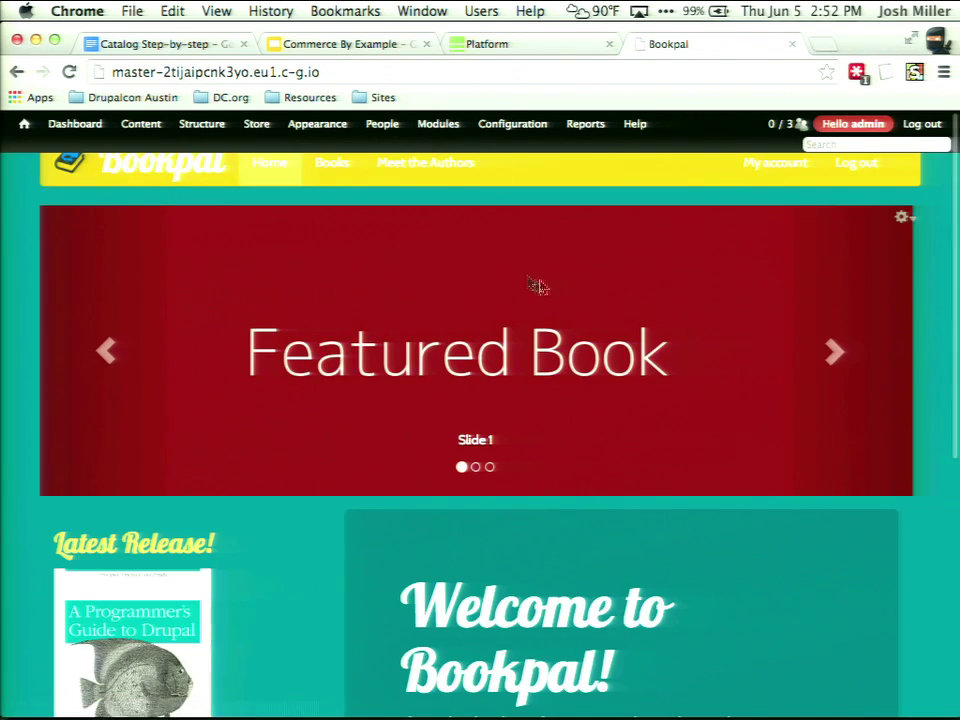
Register for the 8:00am Room 3241 author event with the attendee's name and the Awesome Food lunch preference, adding the ticket to the cart.
left_click(398, 165)
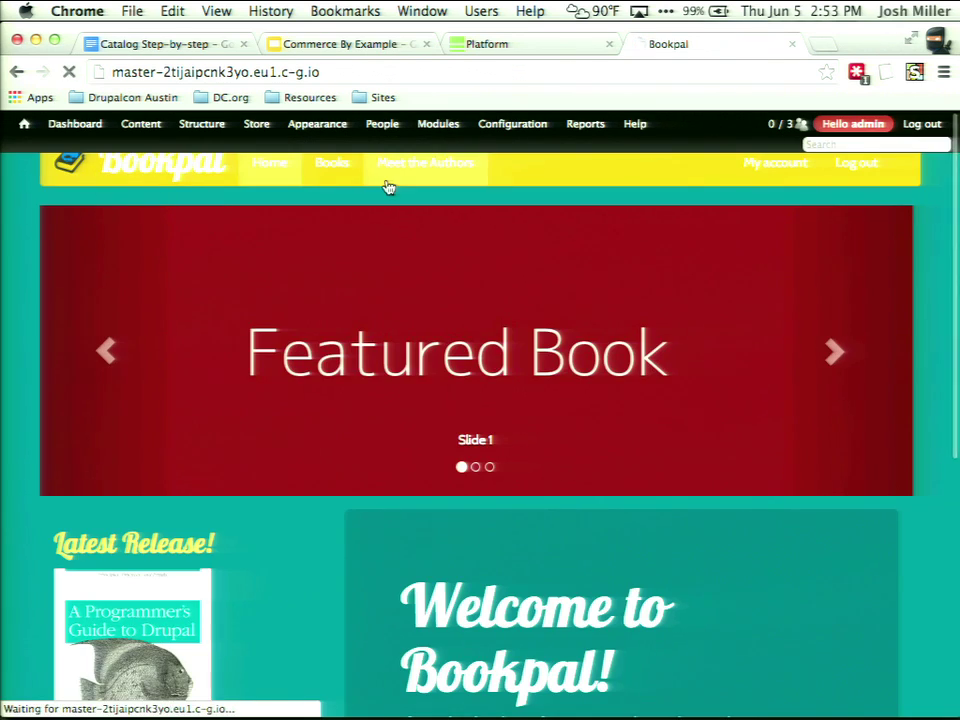
left_click(348, 378)
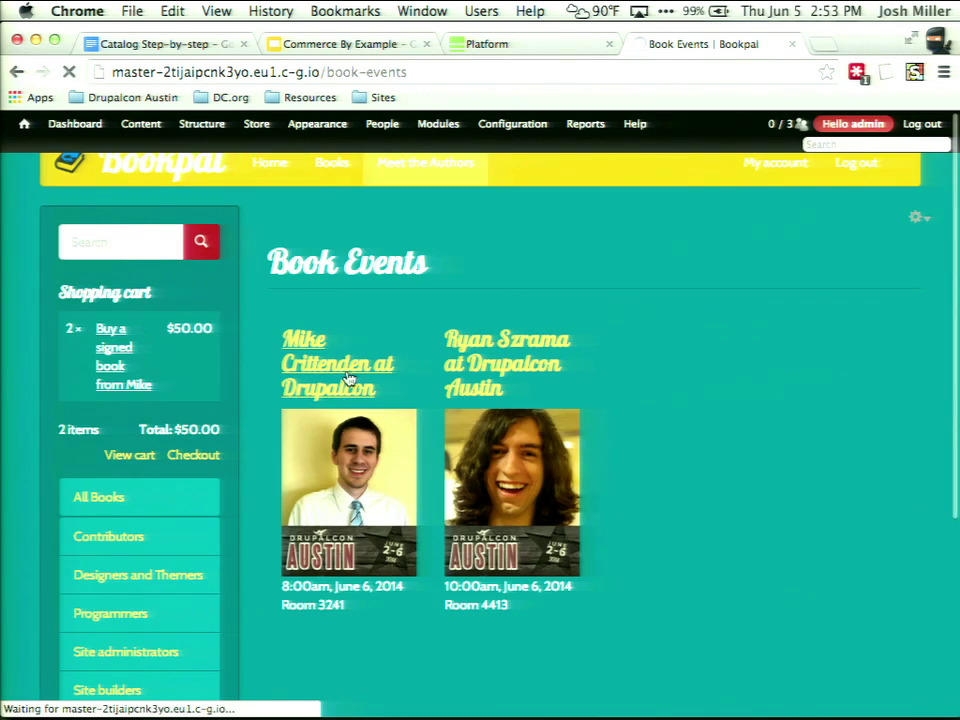
scroll(311, 456, "down", 5)
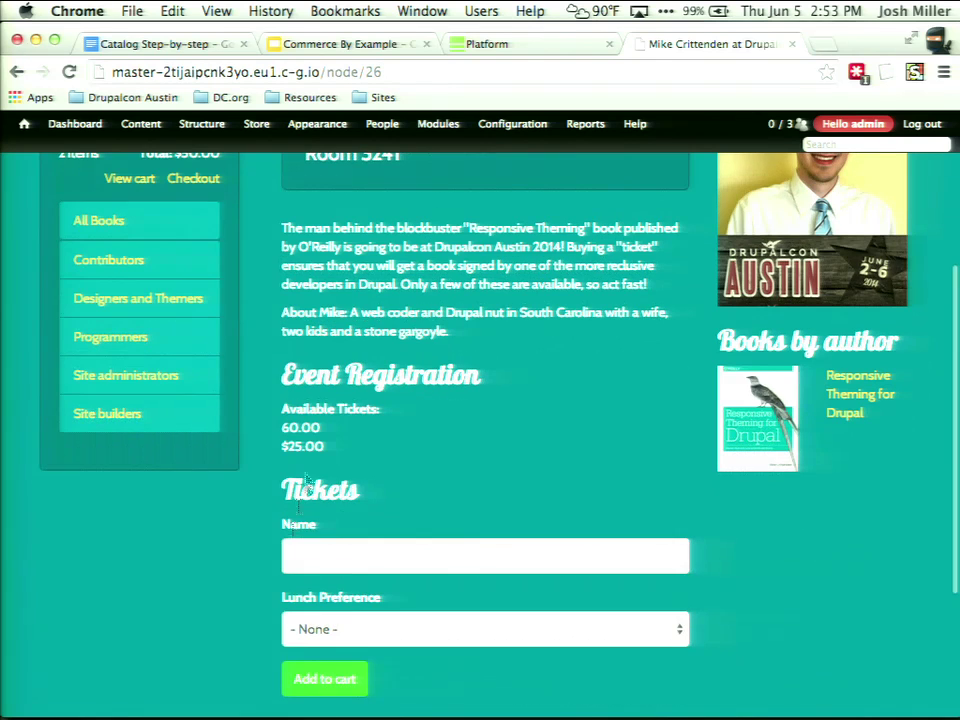
left_click(294, 557)
type("Josh")
left_click(321, 588)
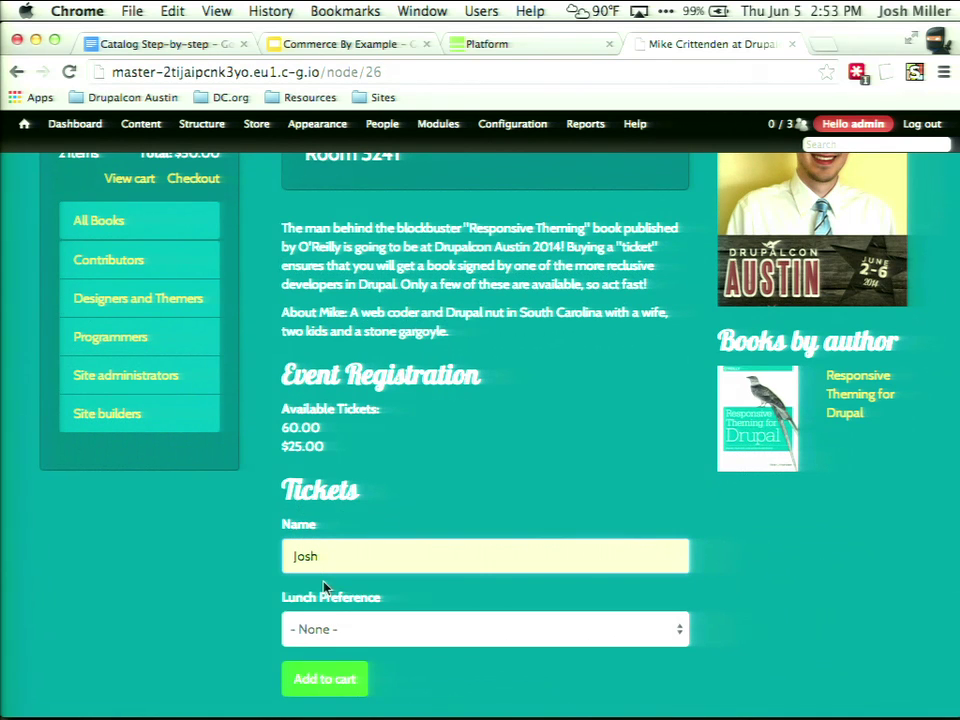
left_click(300, 629)
left_click(328, 647)
left_click(318, 679)
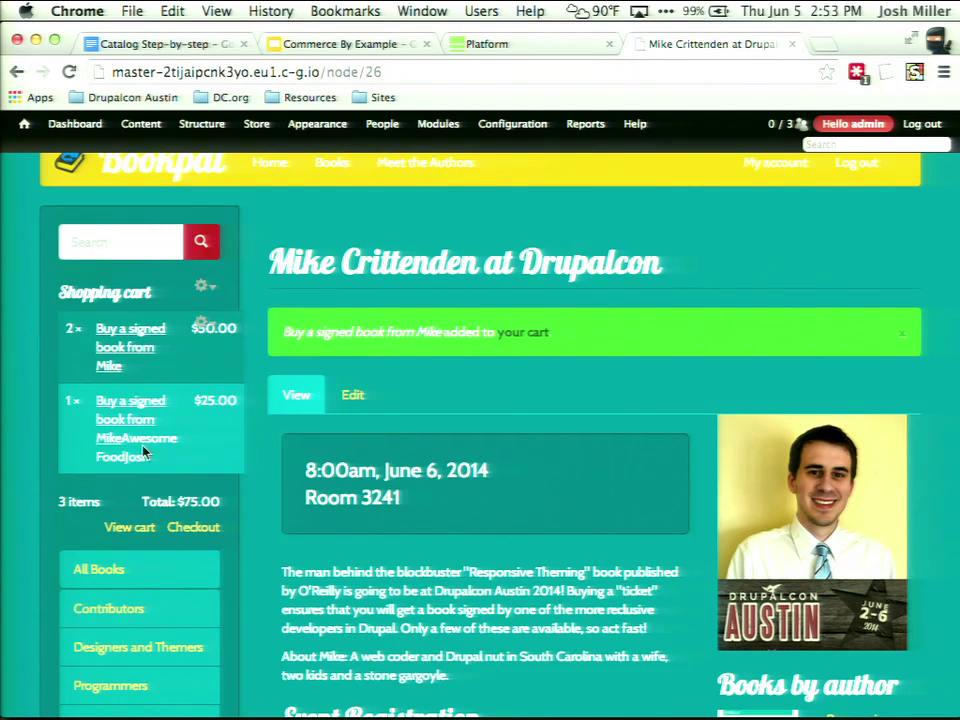
Check the new ticket's attendee details in the cart block and proceed to checkout.
scroll(424, 456, "down", 3)
scroll(424, 453, "up", 3)
left_click(186, 523)
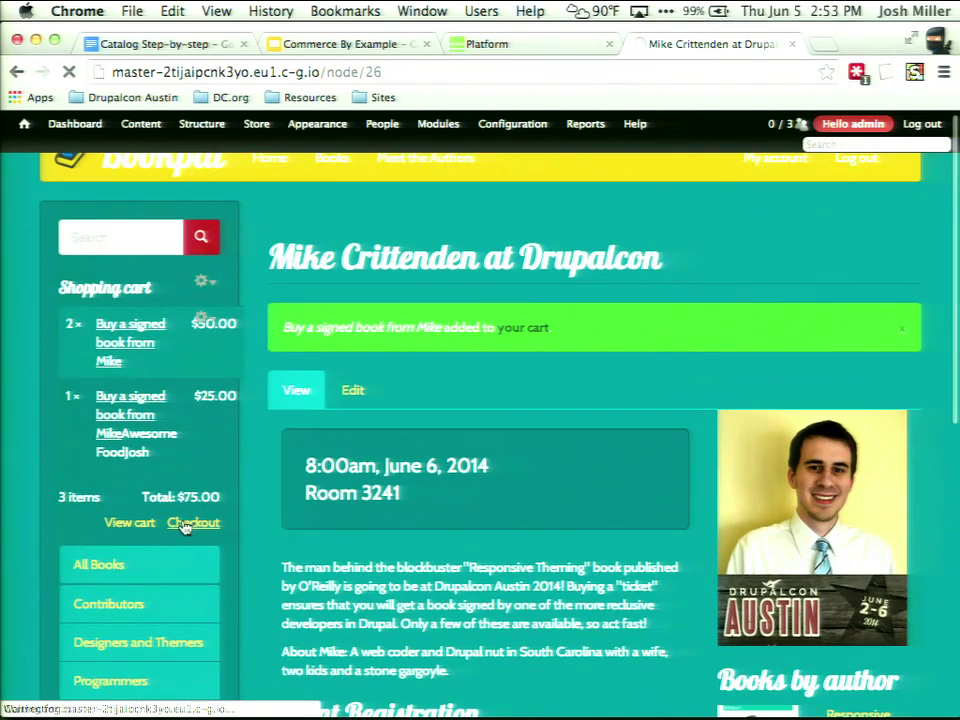
scroll(185, 527, "left", 5)
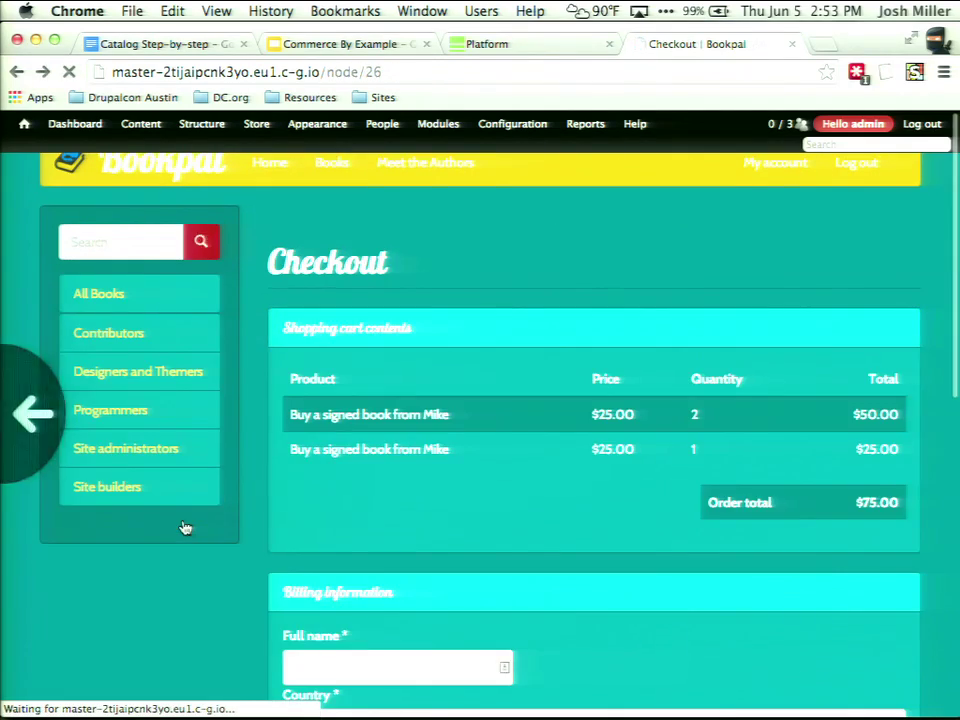
left_click(193, 522)
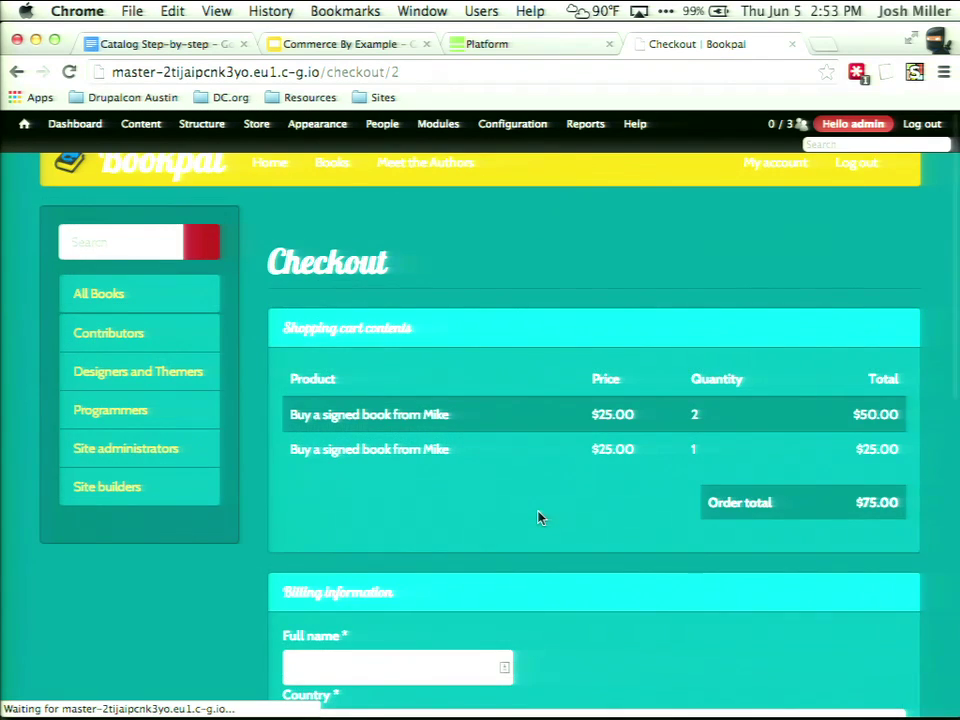
Complete the checkout with a saved billing name and address and the prefilled example payment.
scroll(538, 517, "down", 3)
left_click(367, 403)
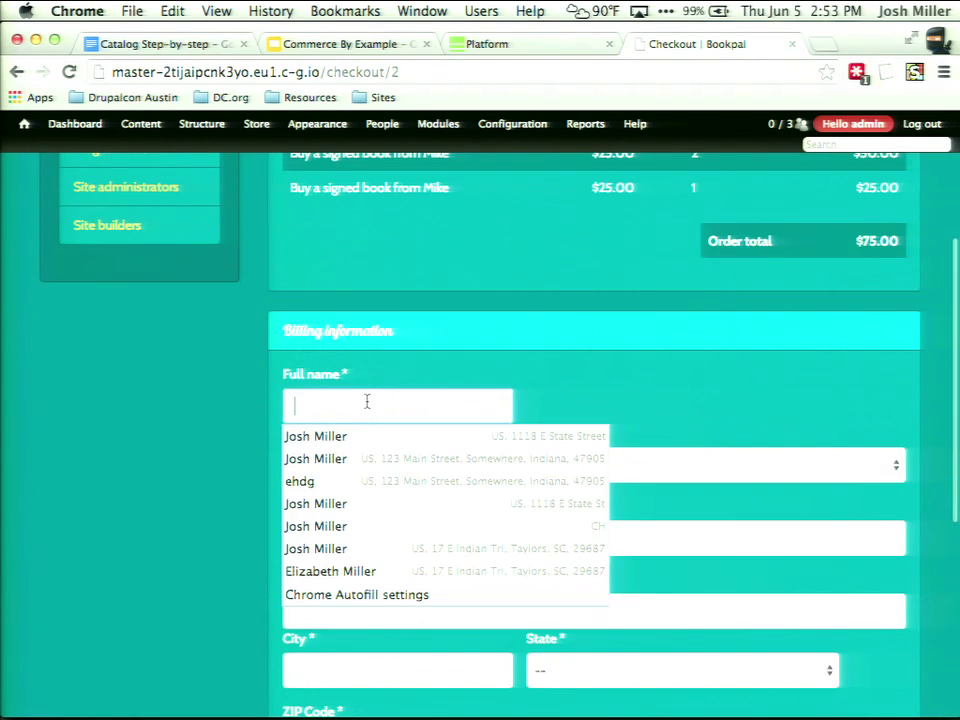
left_click(364, 458)
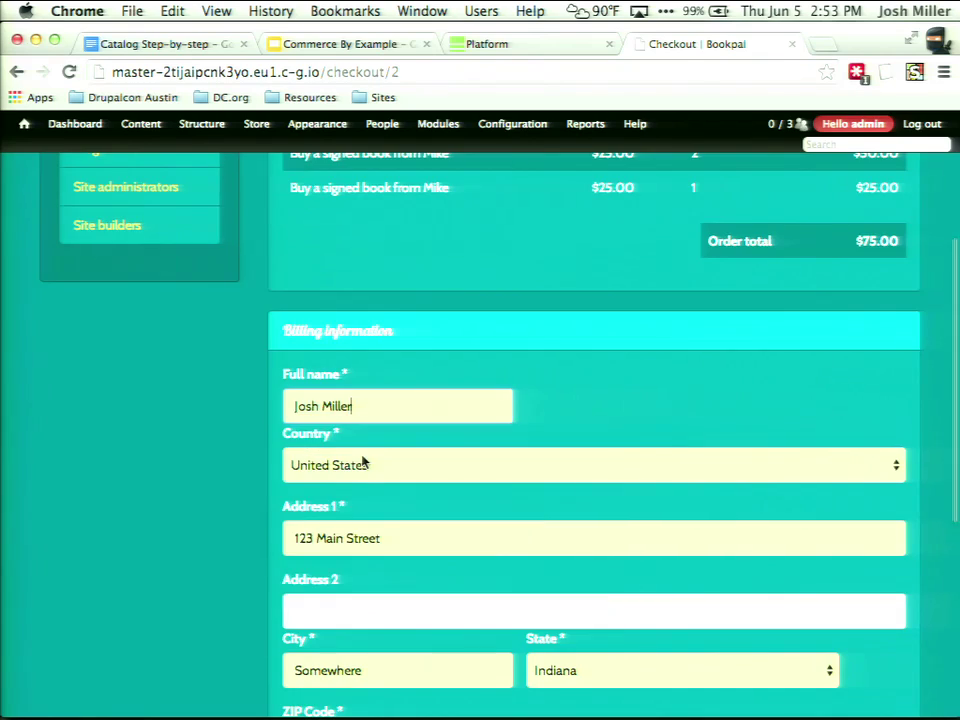
scroll(364, 460, "down", 5)
left_click(377, 428)
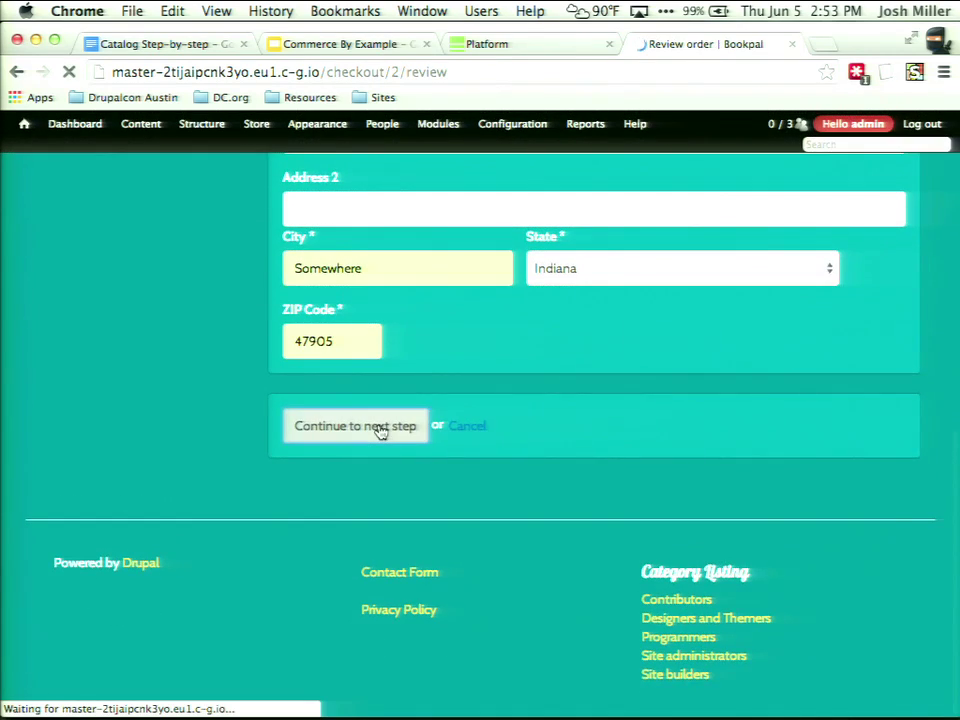
scroll(380, 430, "down", 6)
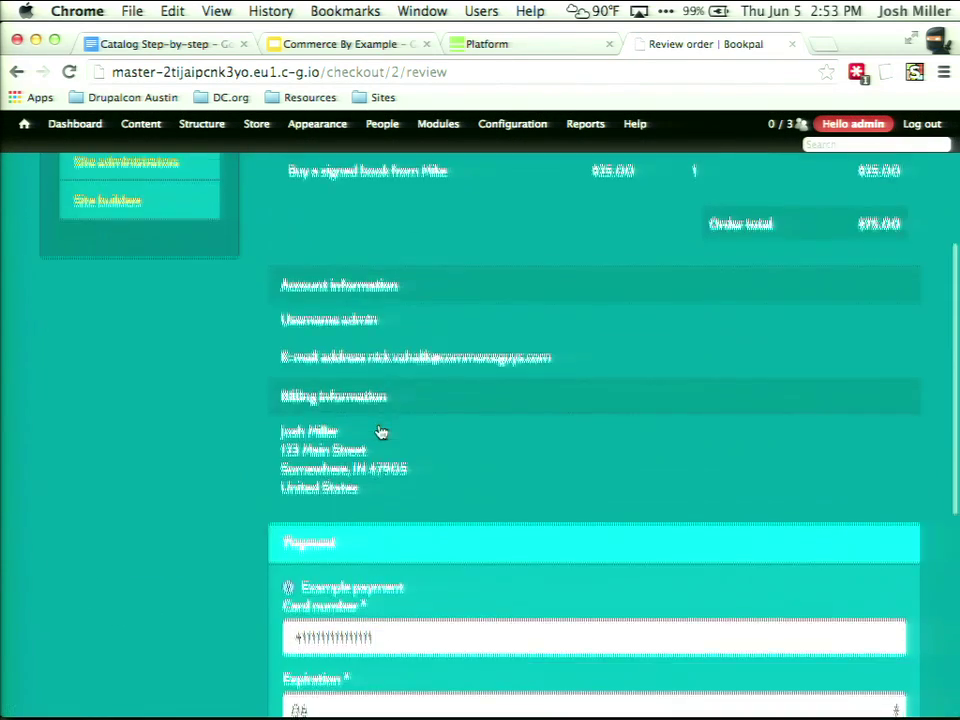
left_click(381, 582)
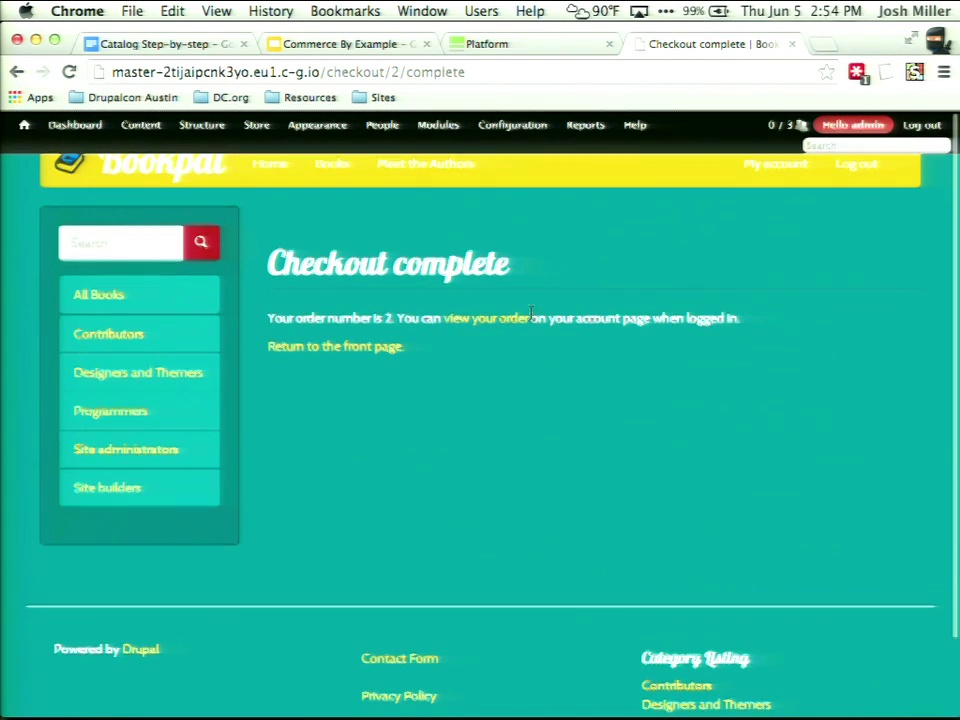
Return to the same author event page and check its available ticket count.
left_click(416, 180)
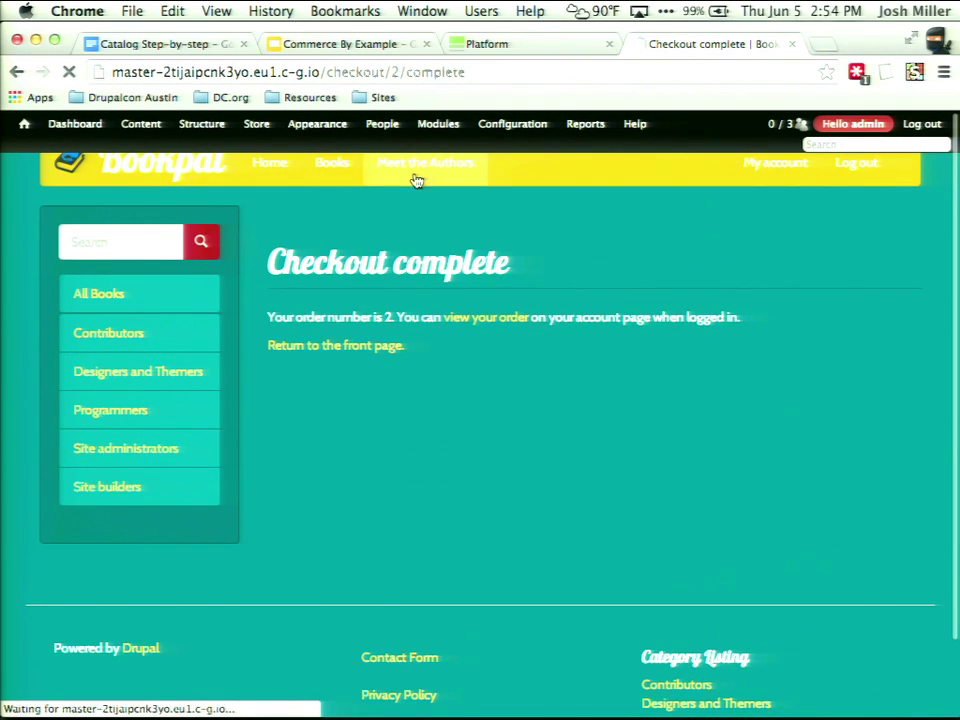
left_click(307, 390)
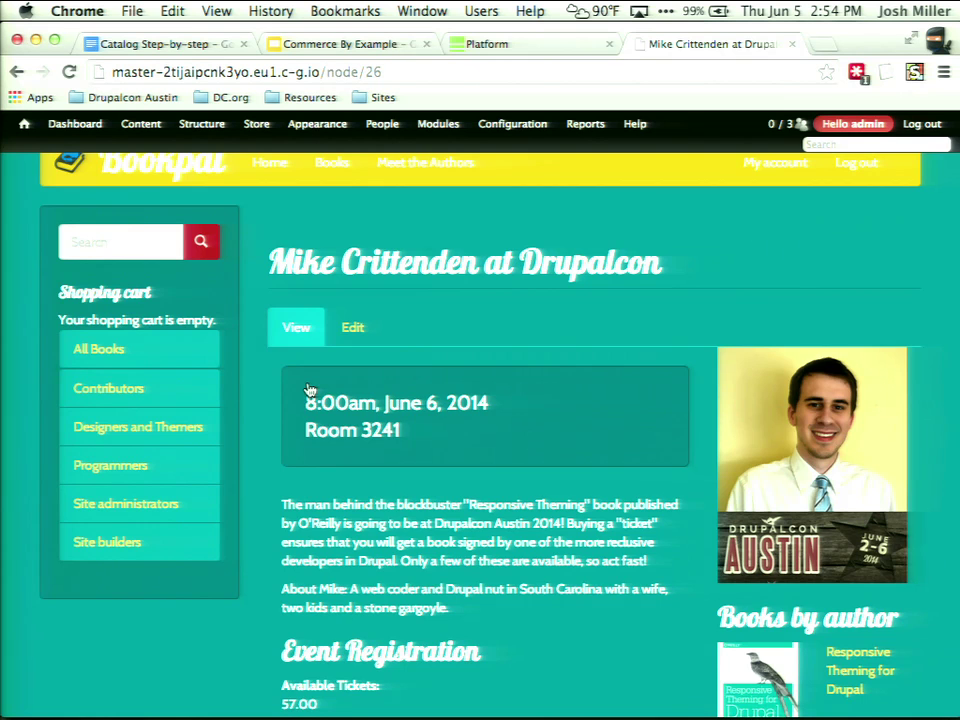
scroll(368, 653, "down", 3)
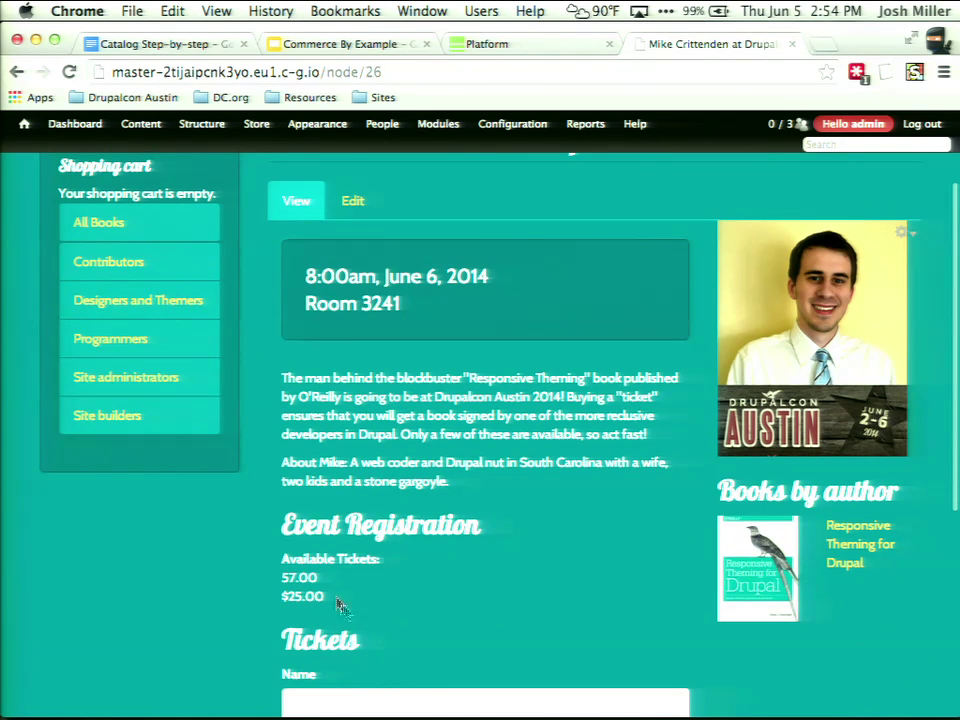
left_click_drag(320, 582, 278, 578)
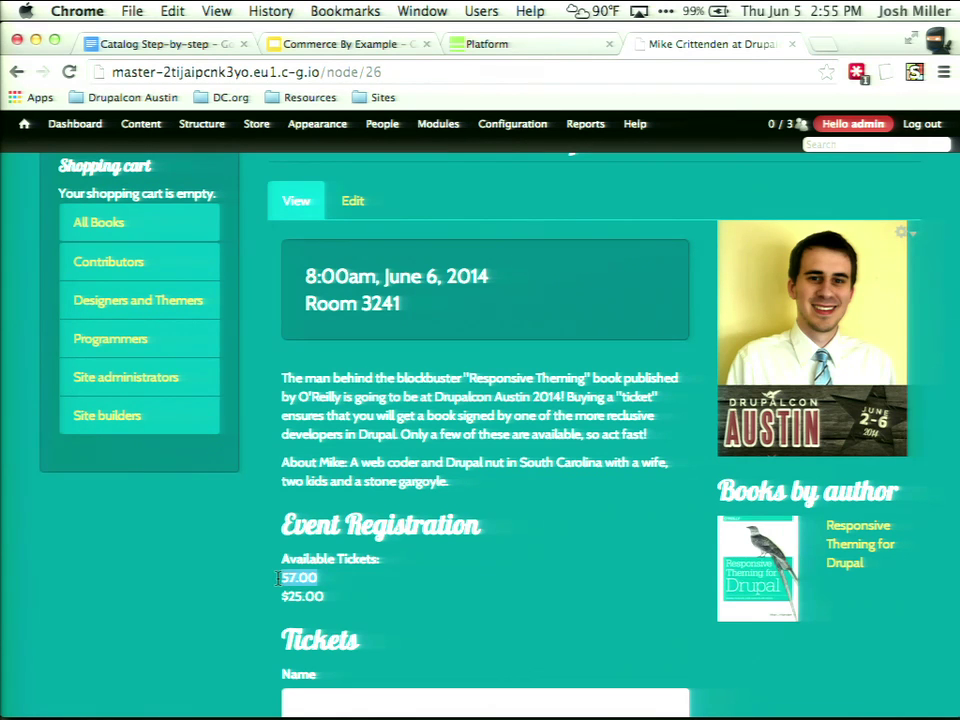
Add another ticket to the cart without entering attendee details, and proceed to checkout.
scroll(336, 557, "down", 4)
left_click(360, 464)
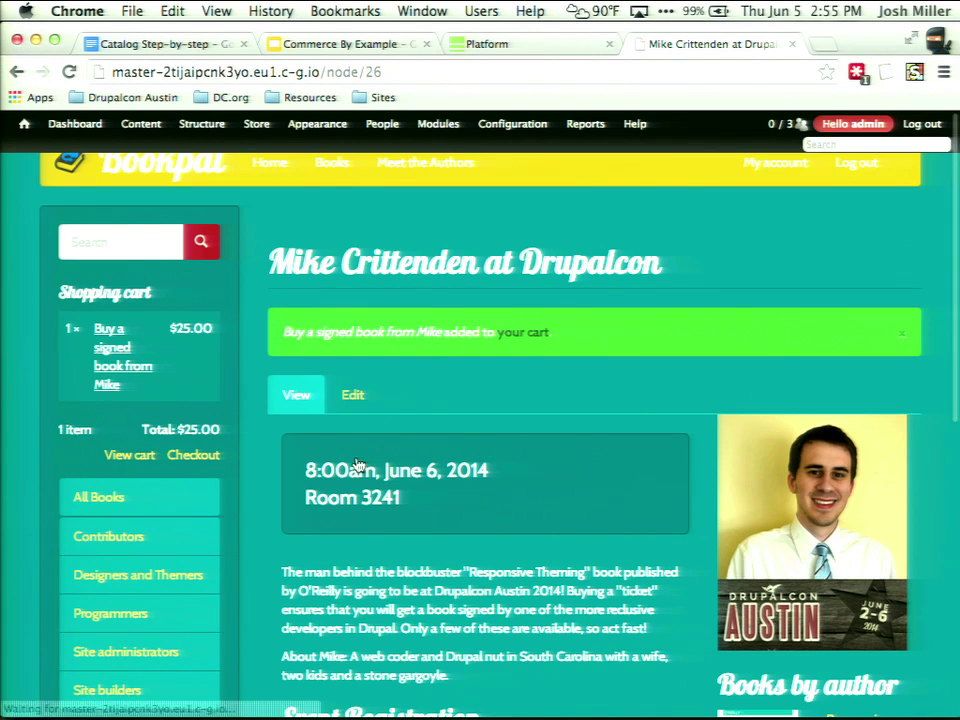
left_click(190, 459)
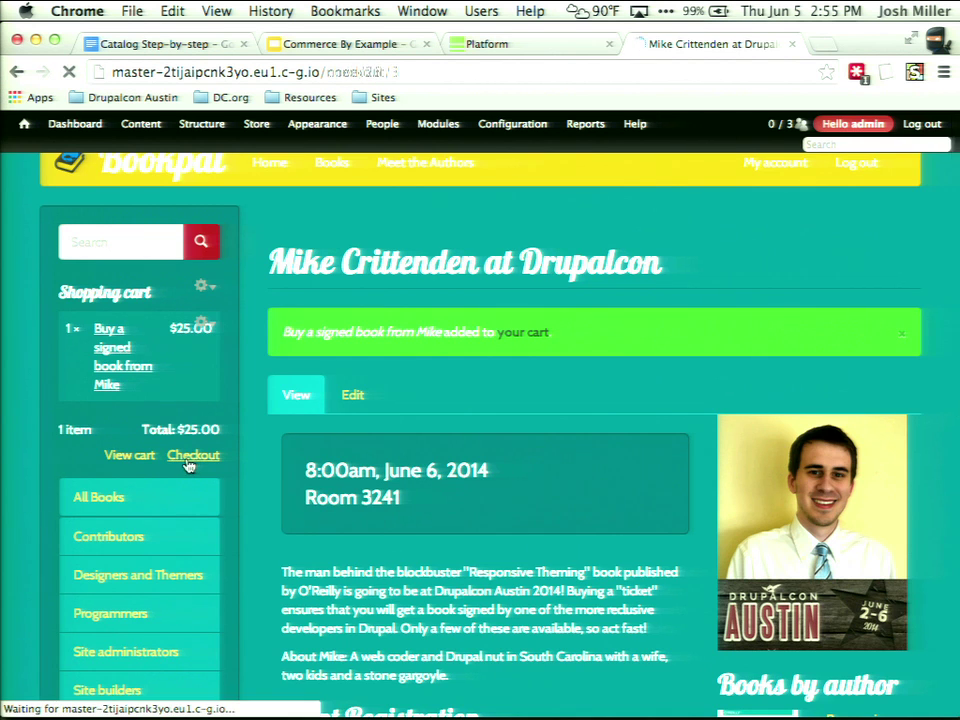
Look over the billing form, go back to the event page without submitting it, and open the full shopping cart.
scroll(508, 560, "down", 3)
left_click(414, 456)
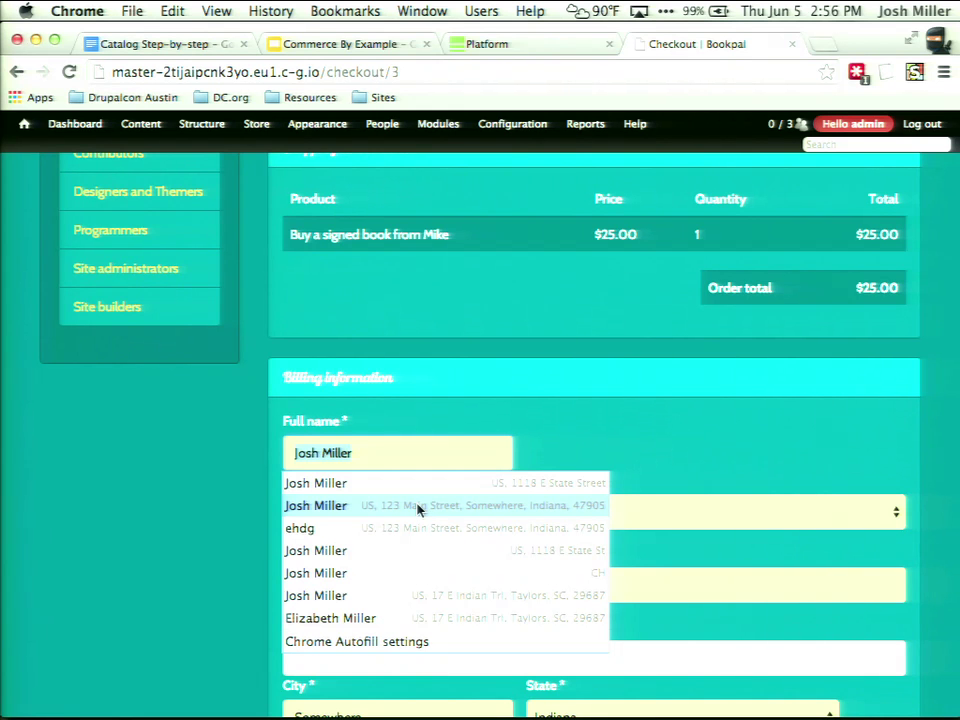
scroll(178, 422, "left", 5)
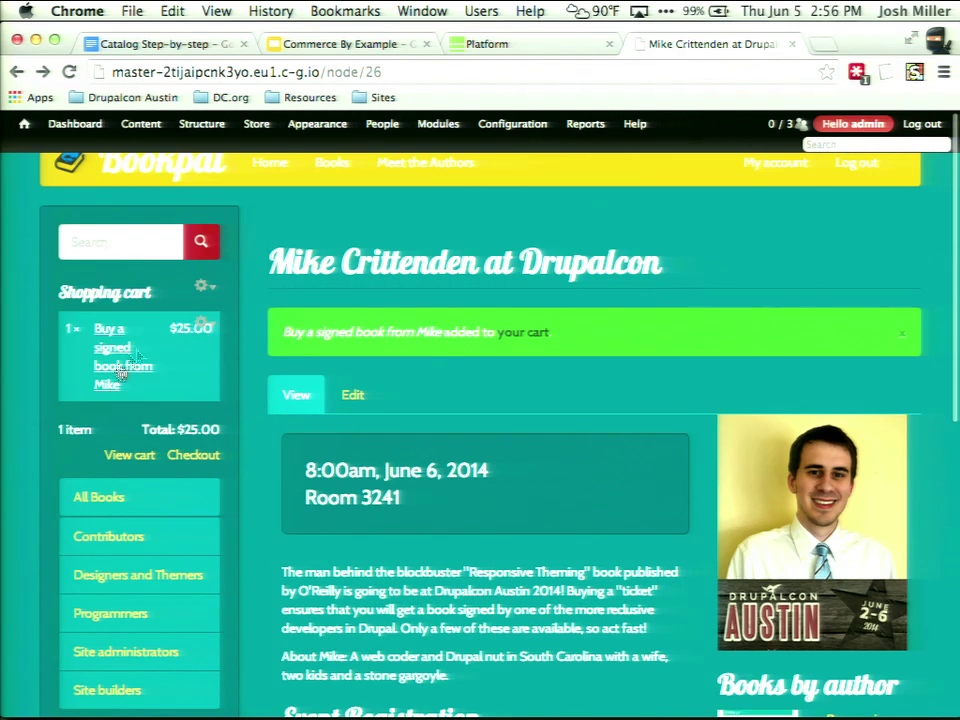
left_click(130, 455)
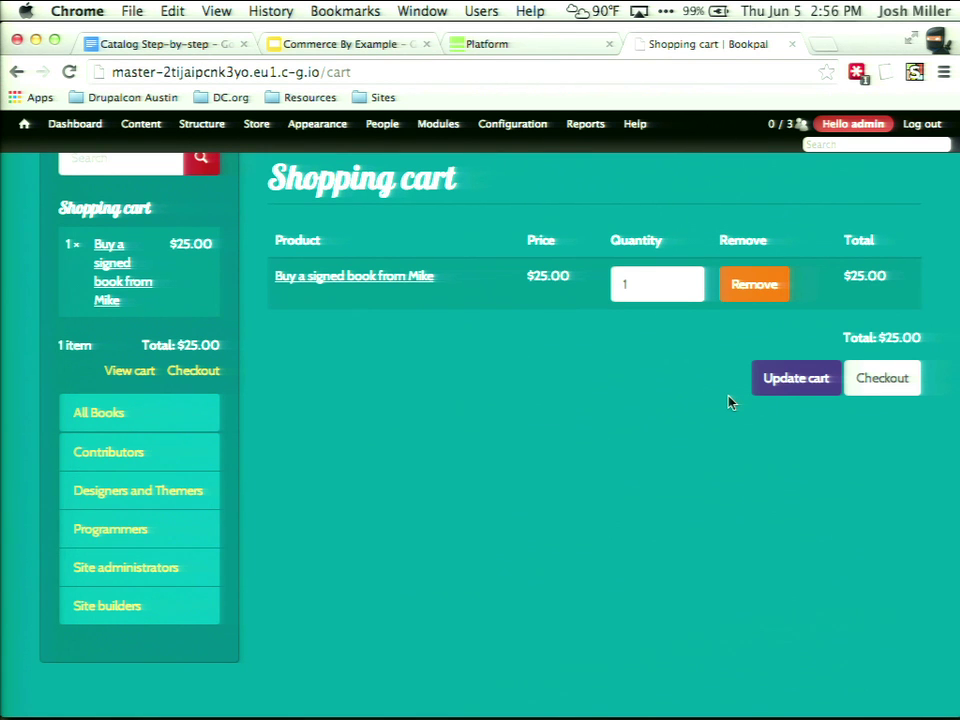
Search Google for "drupal pci compliance" in a new browser tab.
key("super+t")
type("pc")
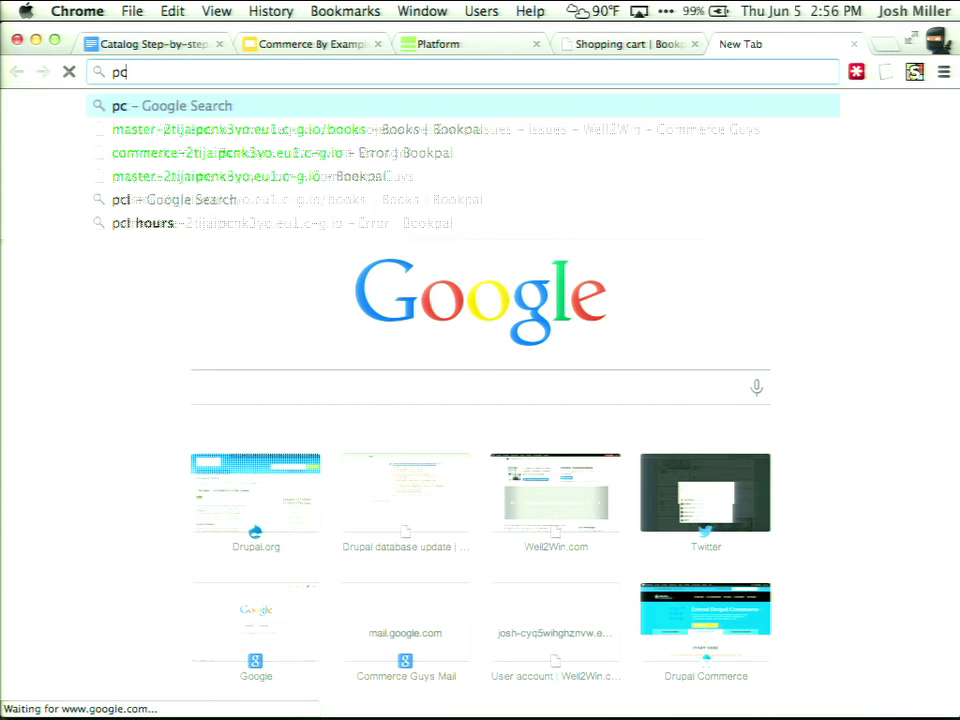
type("i")
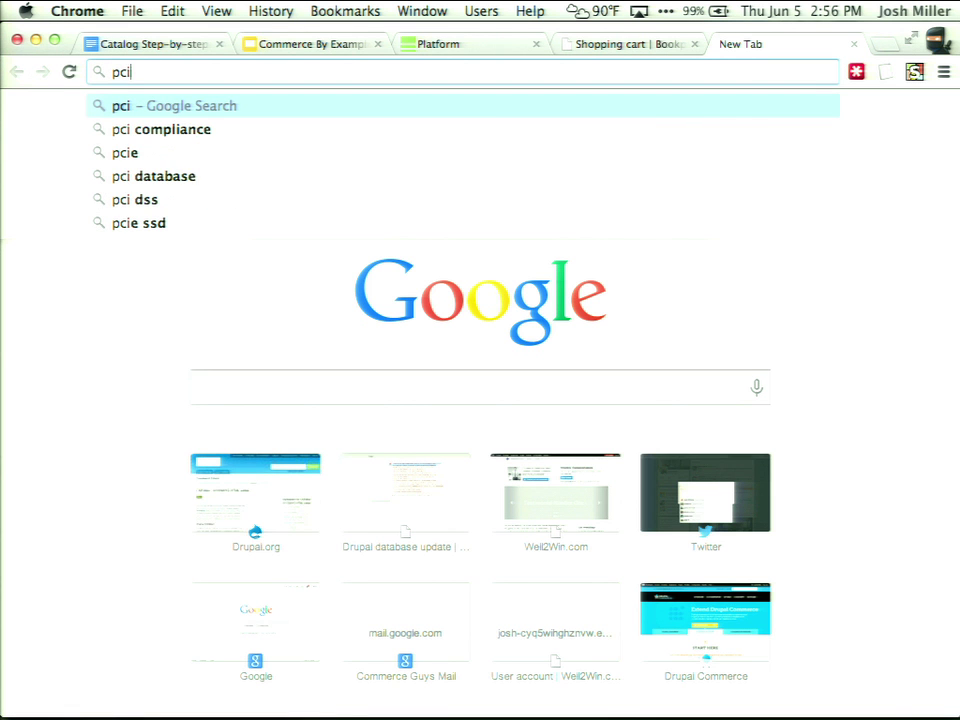
key("BackSpace")
key("BackSpace")
key("BackSpace")
type("dr")
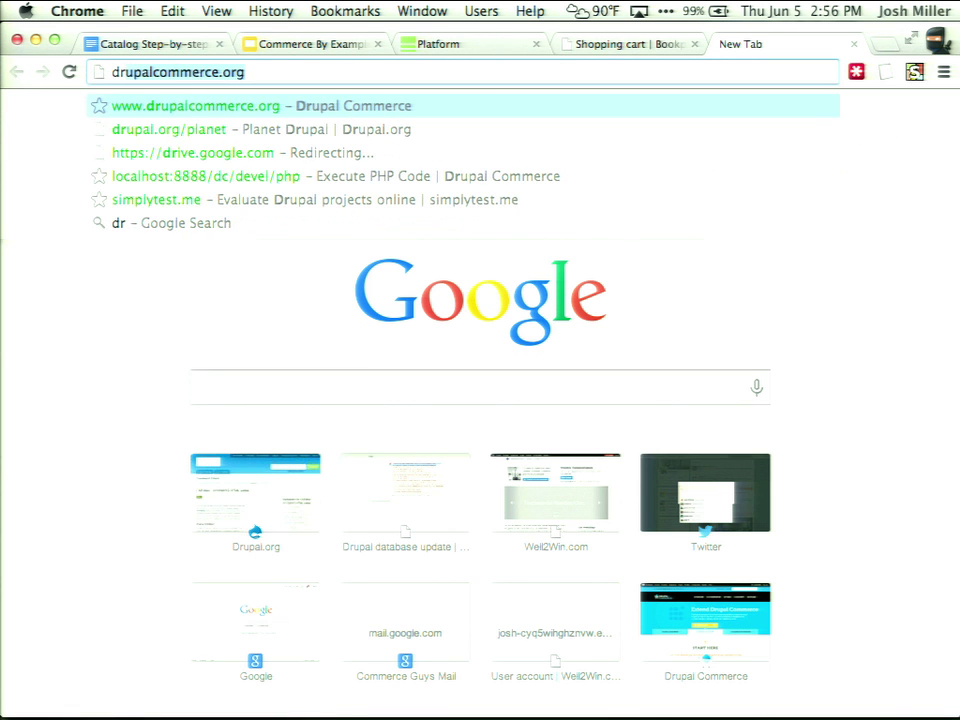
type("upal")
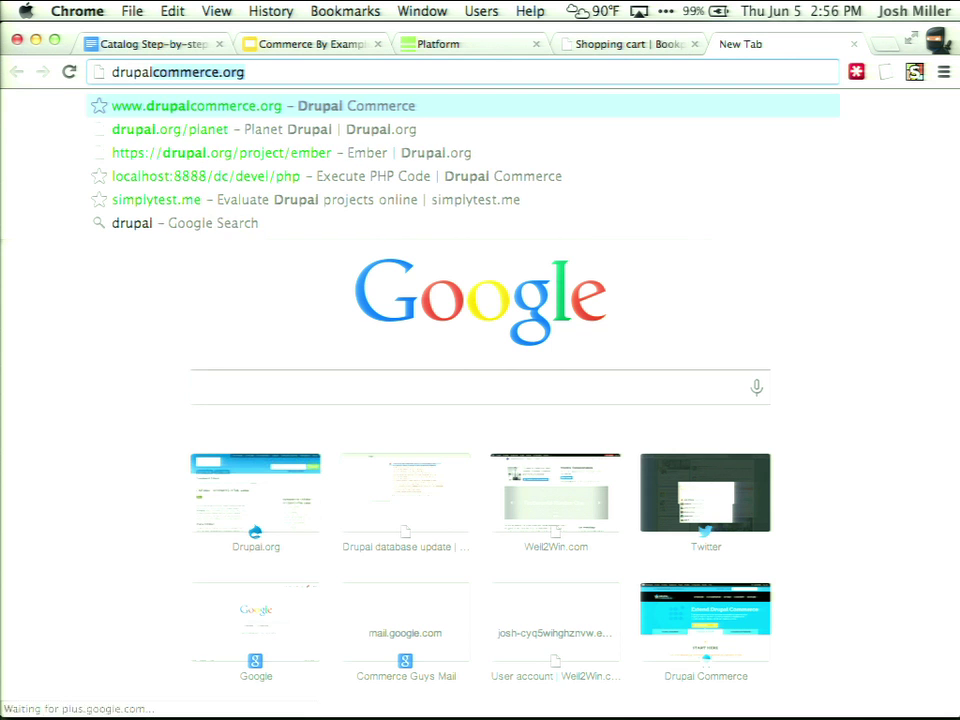
type(" pci compliant")
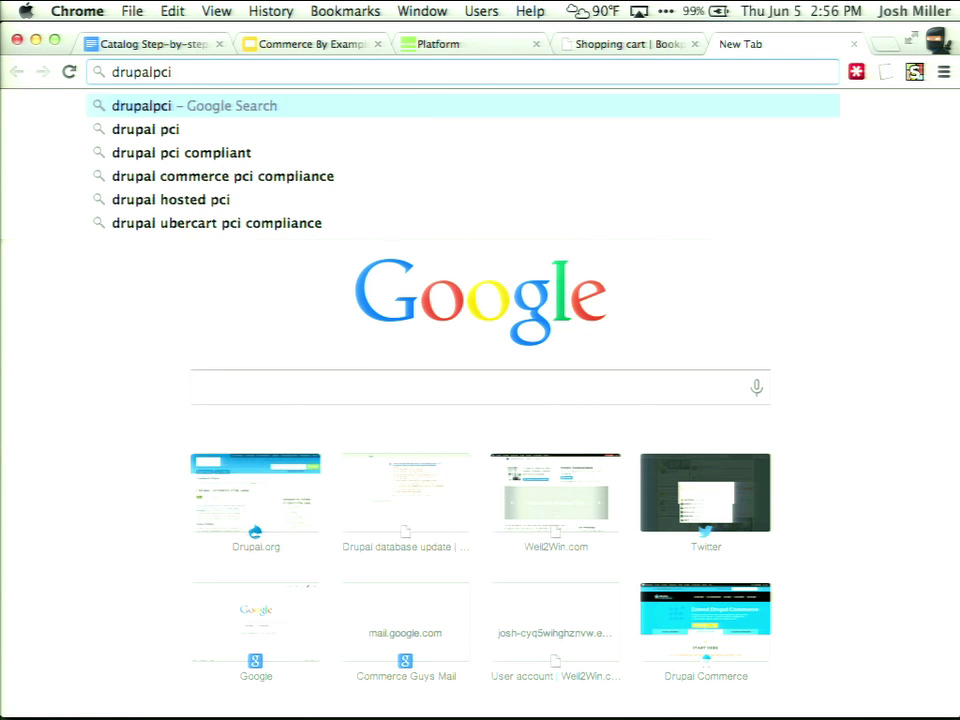
key("Down")
key("Down")
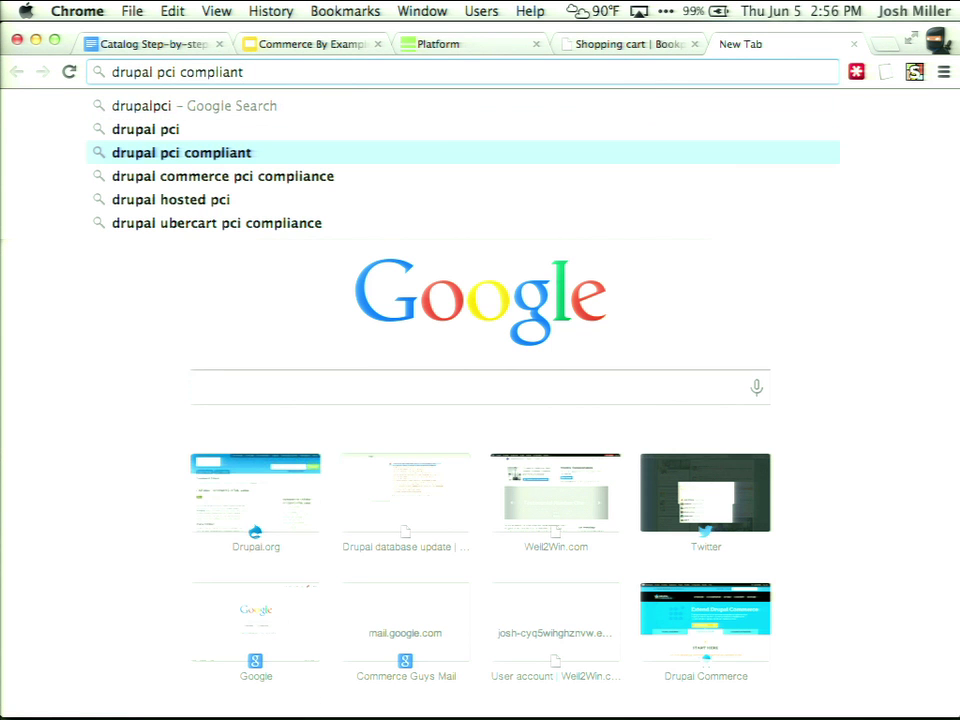
key("BackSpace")
type("ce")
key("Return")
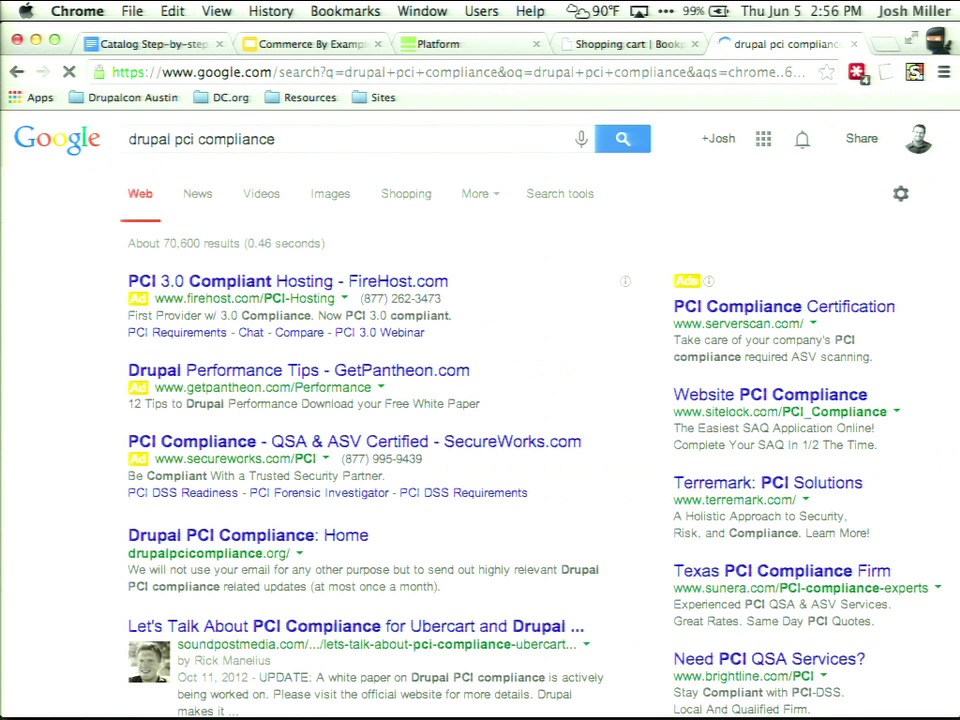
View the Drupal PCI Compliance White Paper site at drupalpcicompliance.org, and return to the Bookpal shopping cart.
left_click(349, 536)
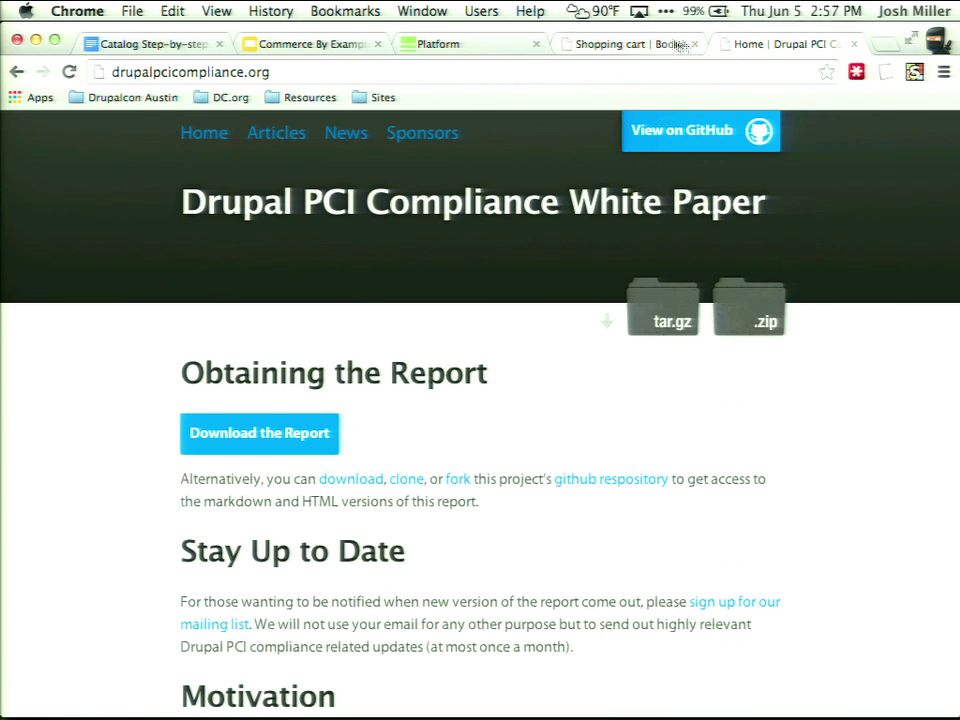
left_click(634, 45)
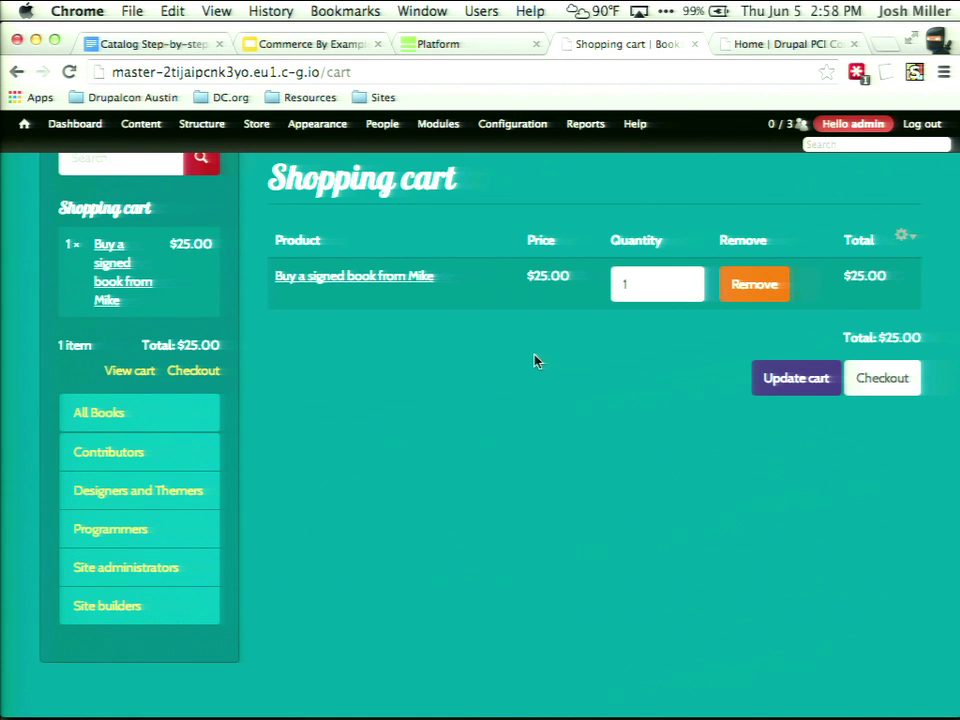
scroll(461, 439, "up", 2)
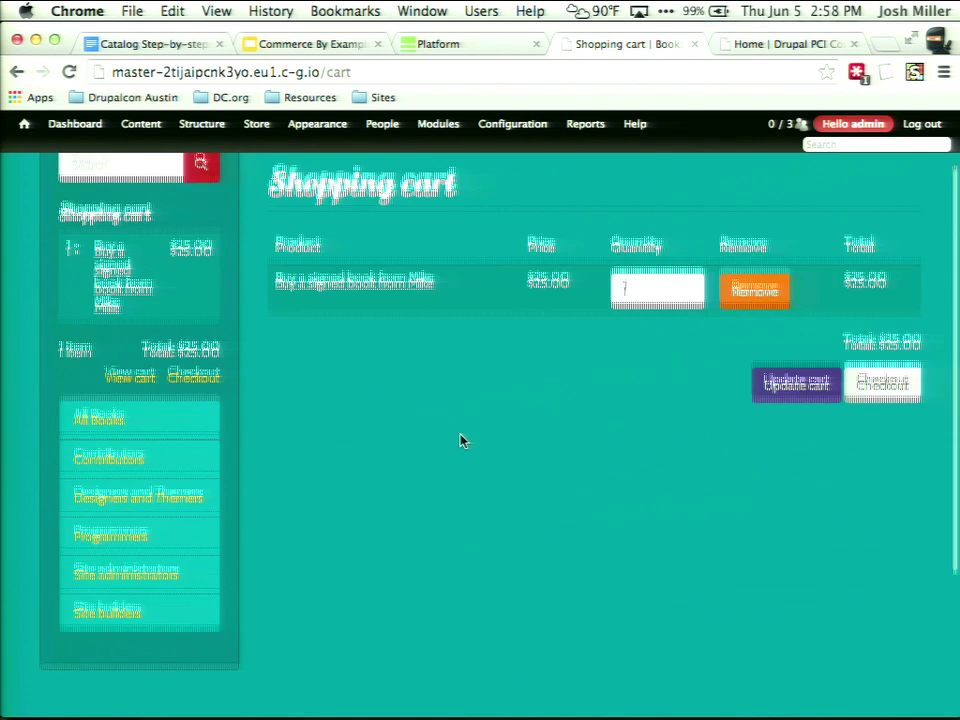